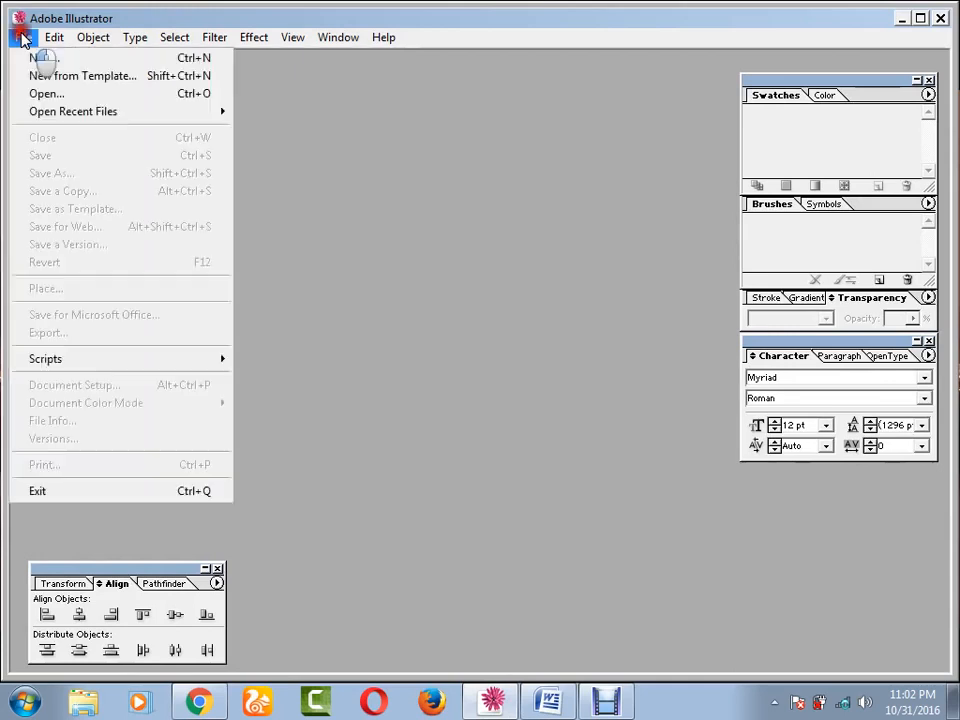
Create a new A4 document in portrait orientation with inches as units and CMYK colour mode.
click(34, 56)
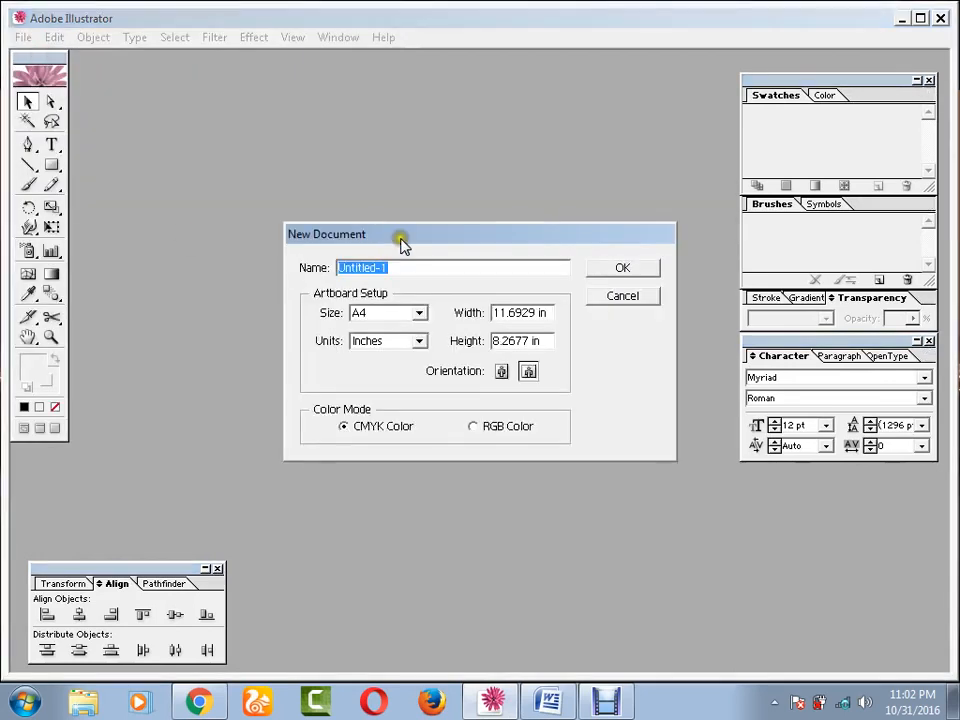
drag(401, 238, 359, 134)
click(340, 210)
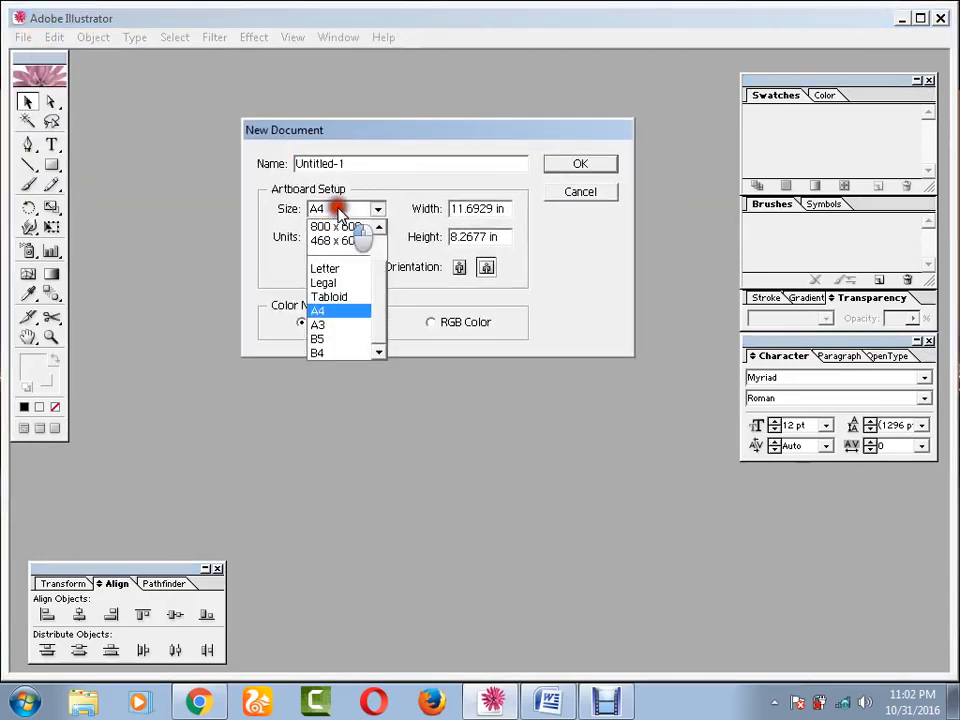
click(340, 210)
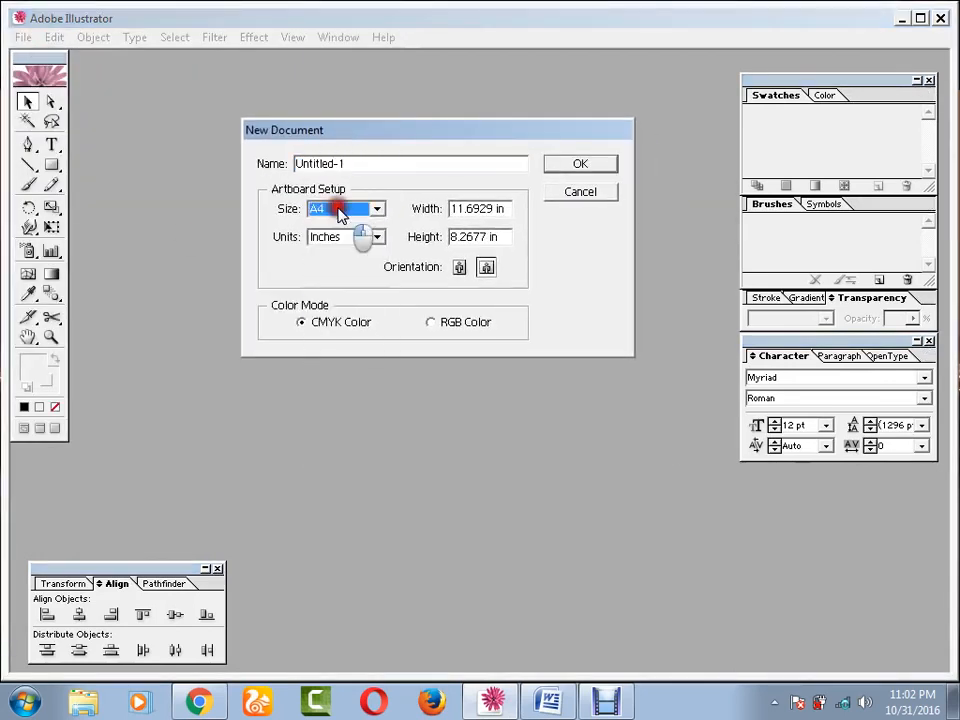
click(460, 268)
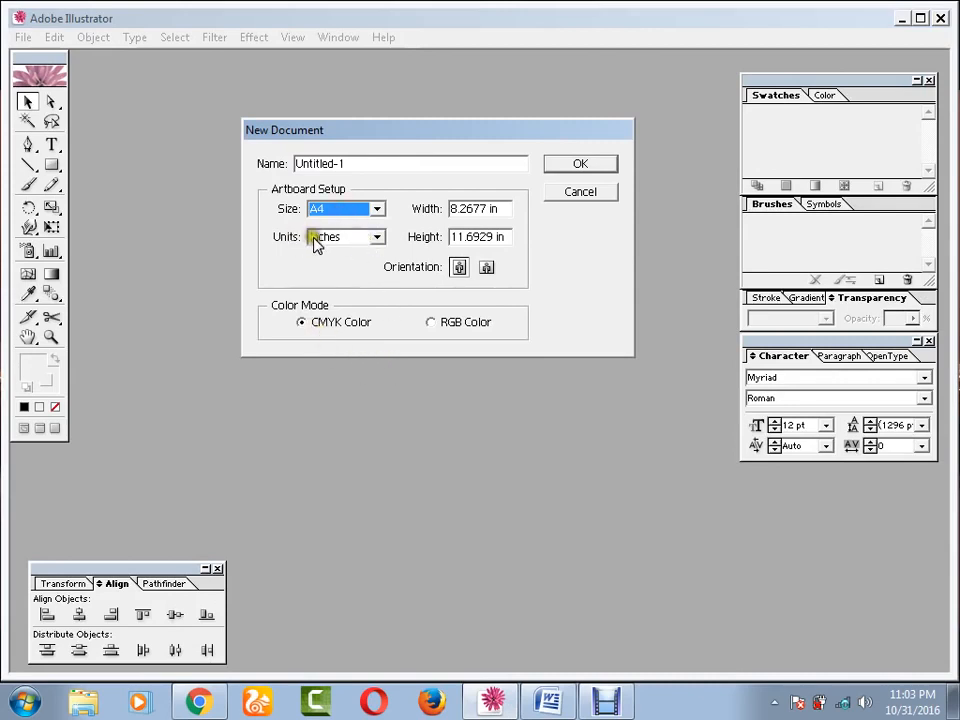
click(580, 161)
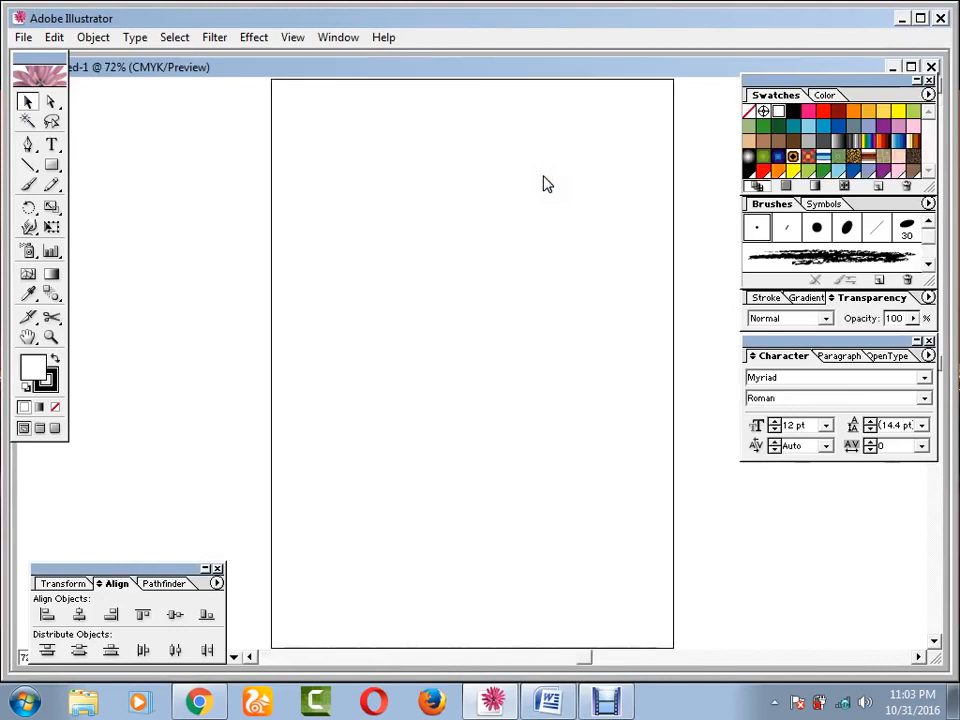
drag(343, 190, 253, 279)
drag(321, 227, 514, 606)
click(365, 410)
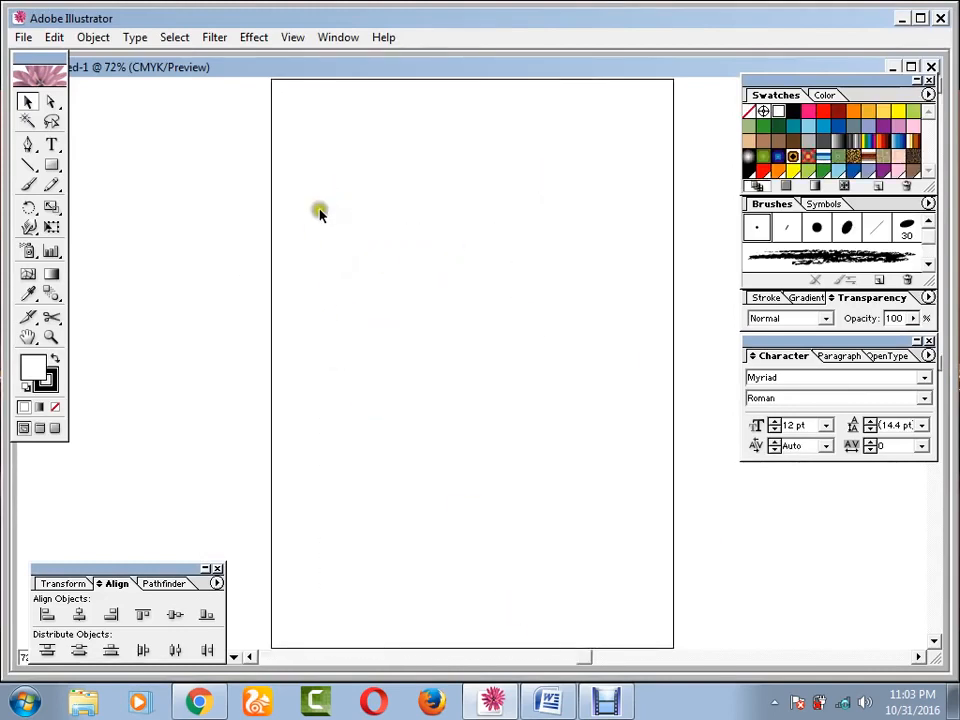
click(199, 700)
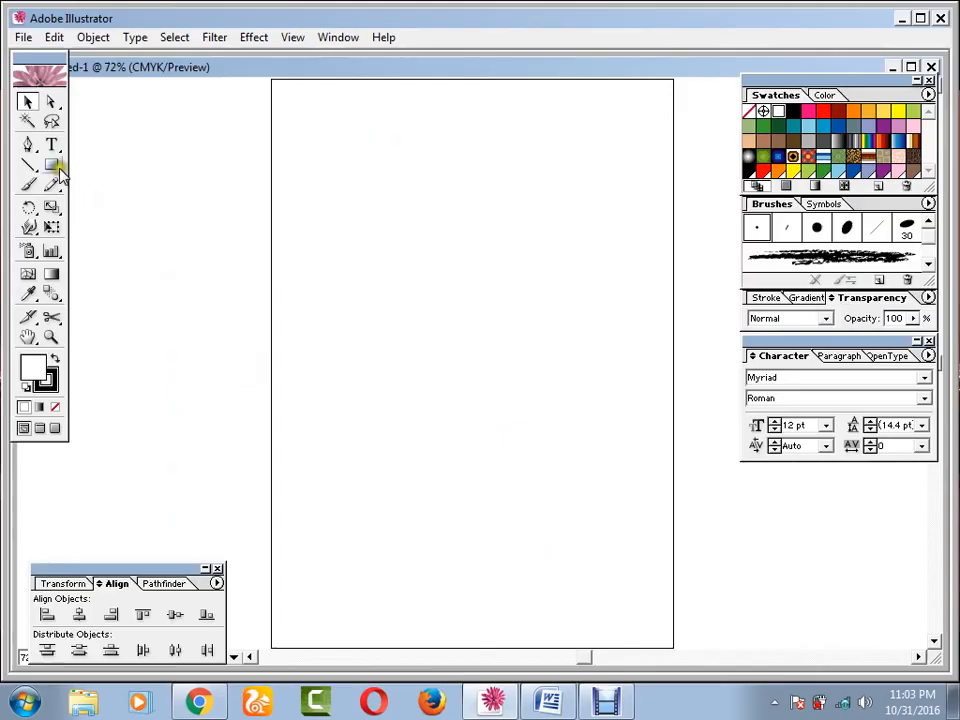
Create a rectangle 6 in wide and 8 in high on the page with the Rectangle tool.
click(52, 165)
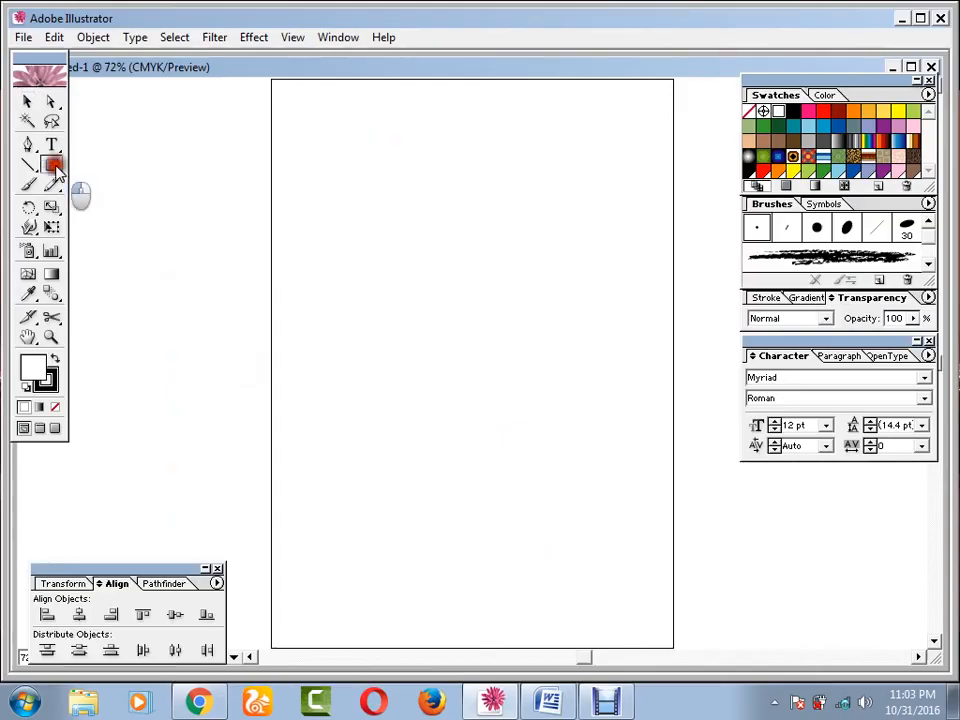
click(357, 216)
drag(411, 279, 373, 148)
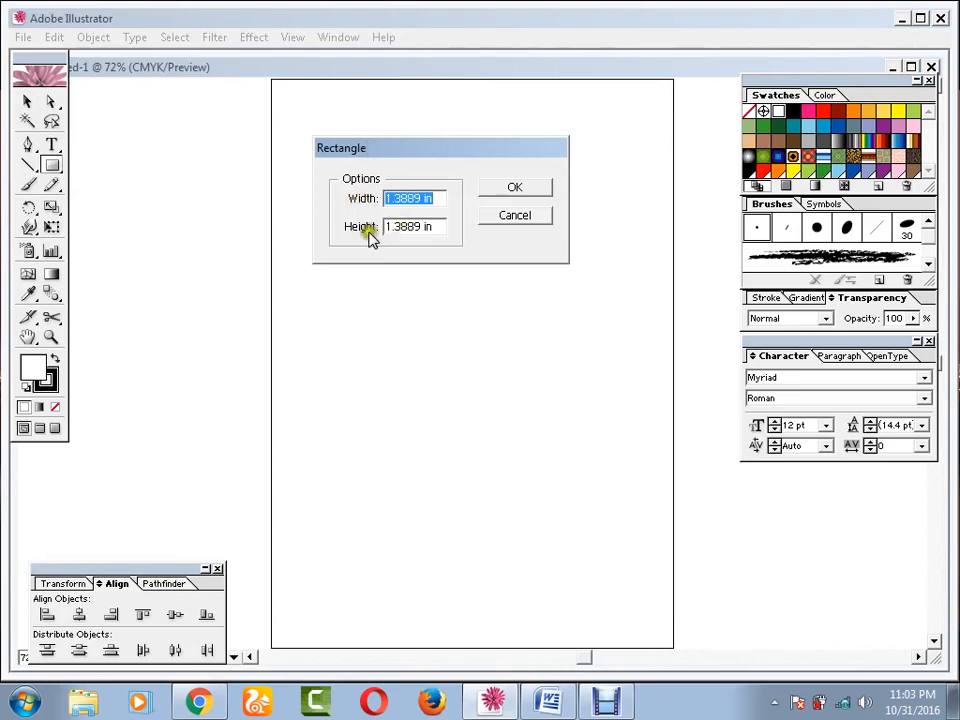
drag(429, 201, 357, 199)
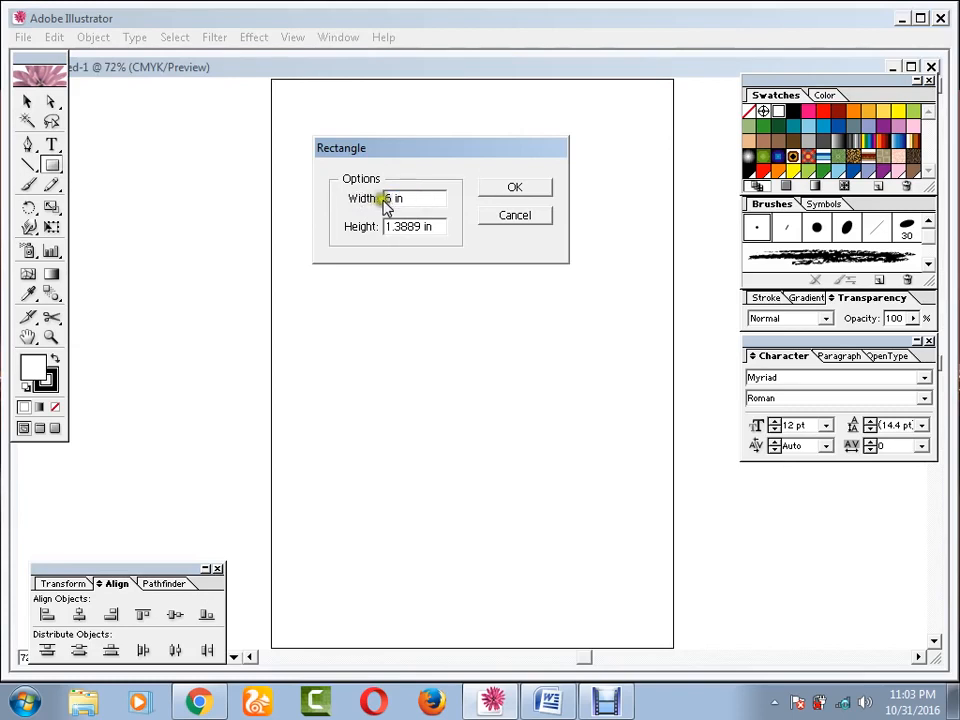
drag(425, 226, 362, 226)
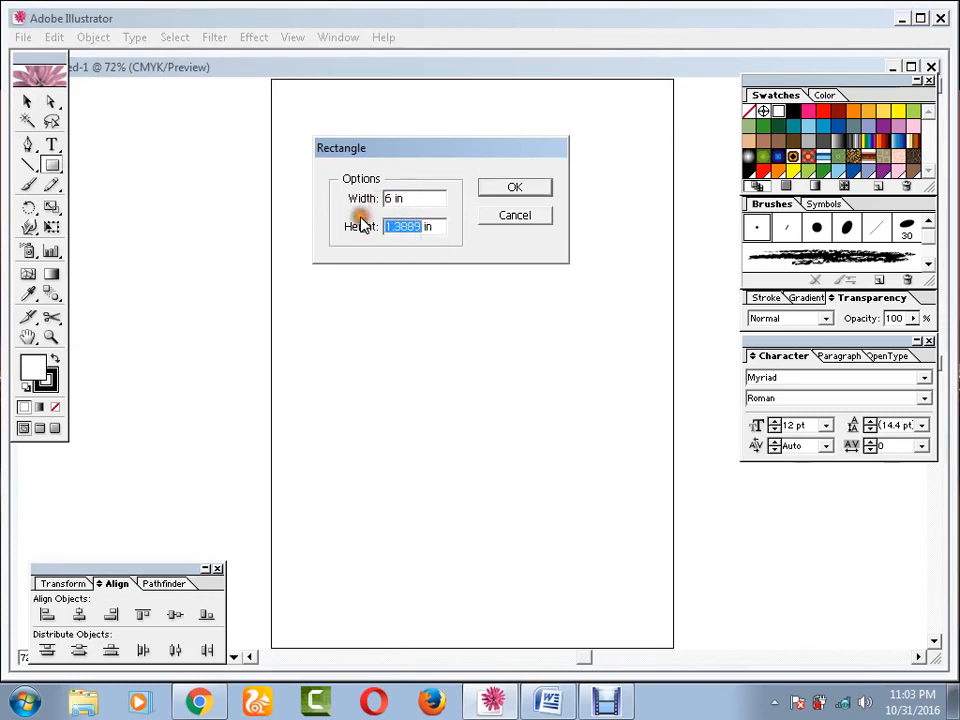
text(8)
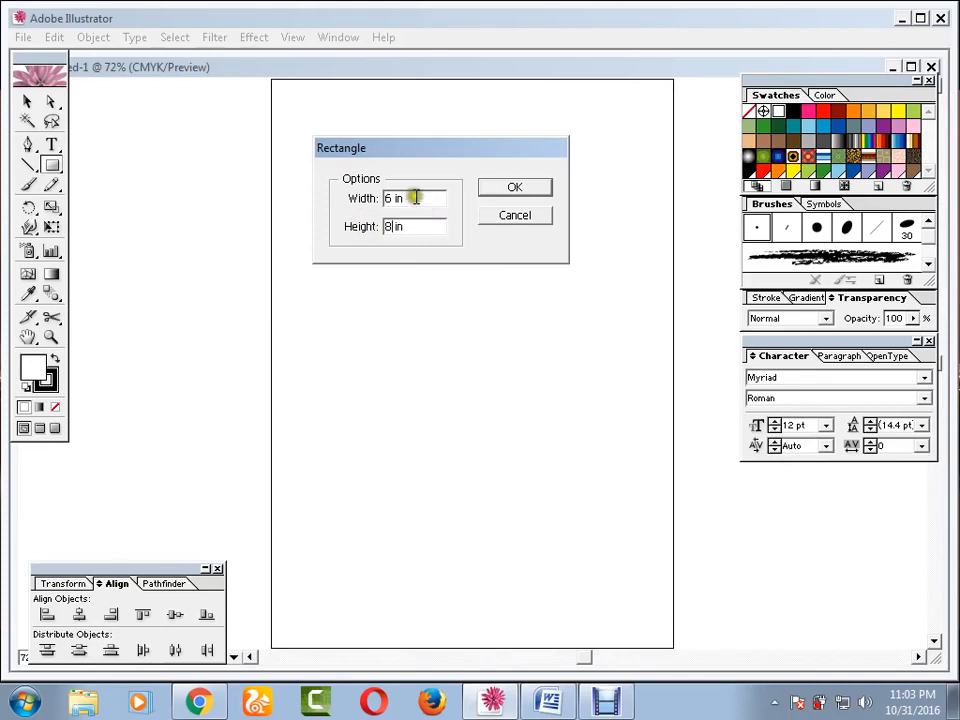
click(524, 190)
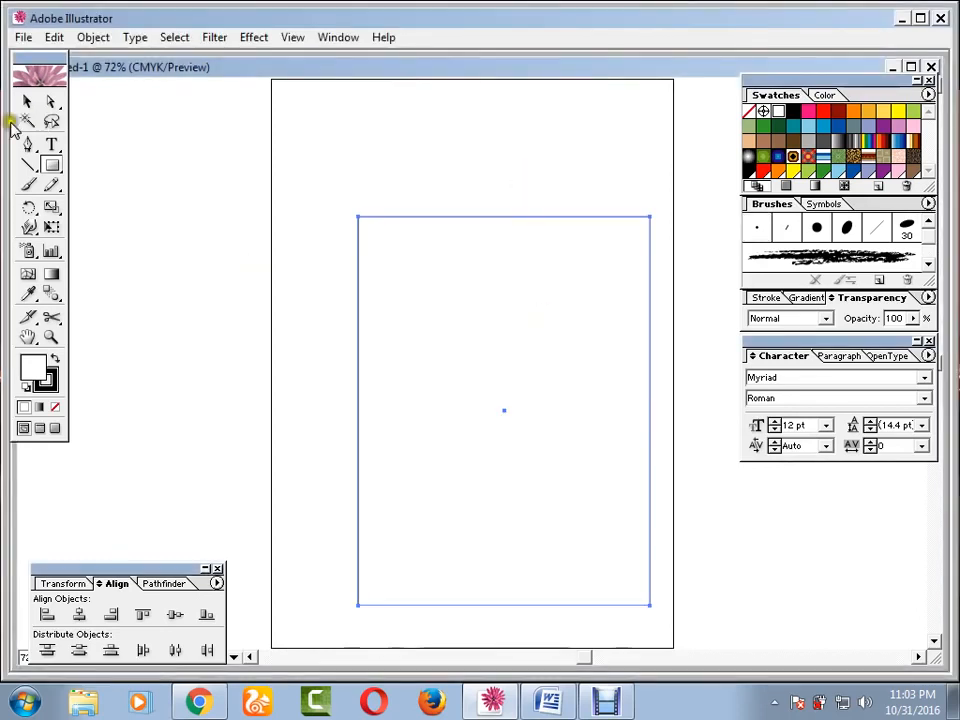
Move the rectangle up to the horizontal middle of the page and remove its fill.
click(26, 101)
drag(453, 346, 426, 272)
click(221, 289)
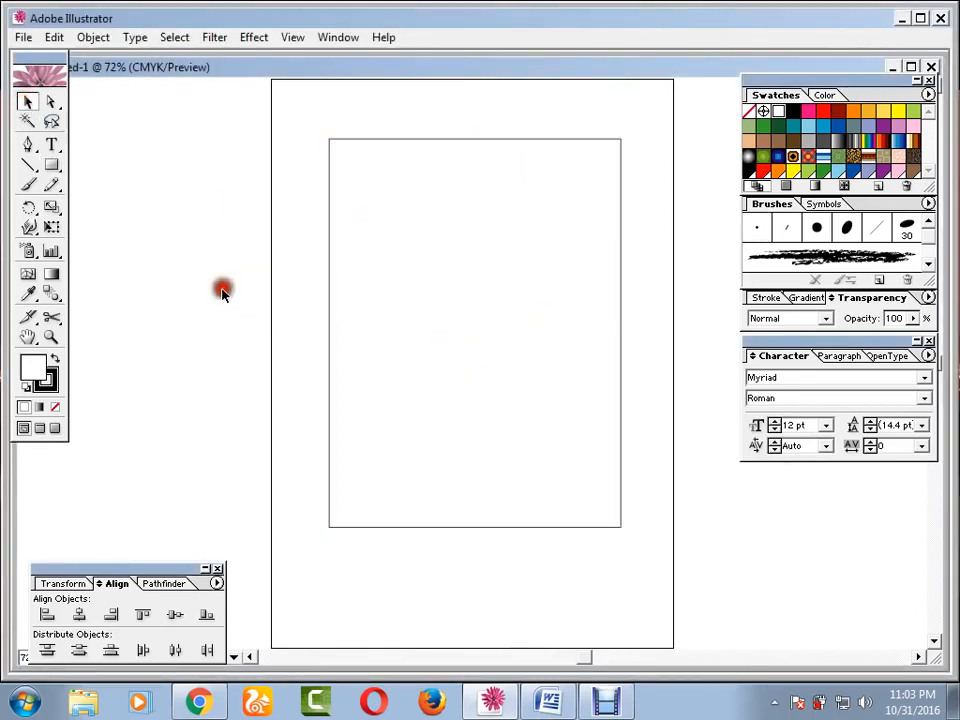
click(503, 249)
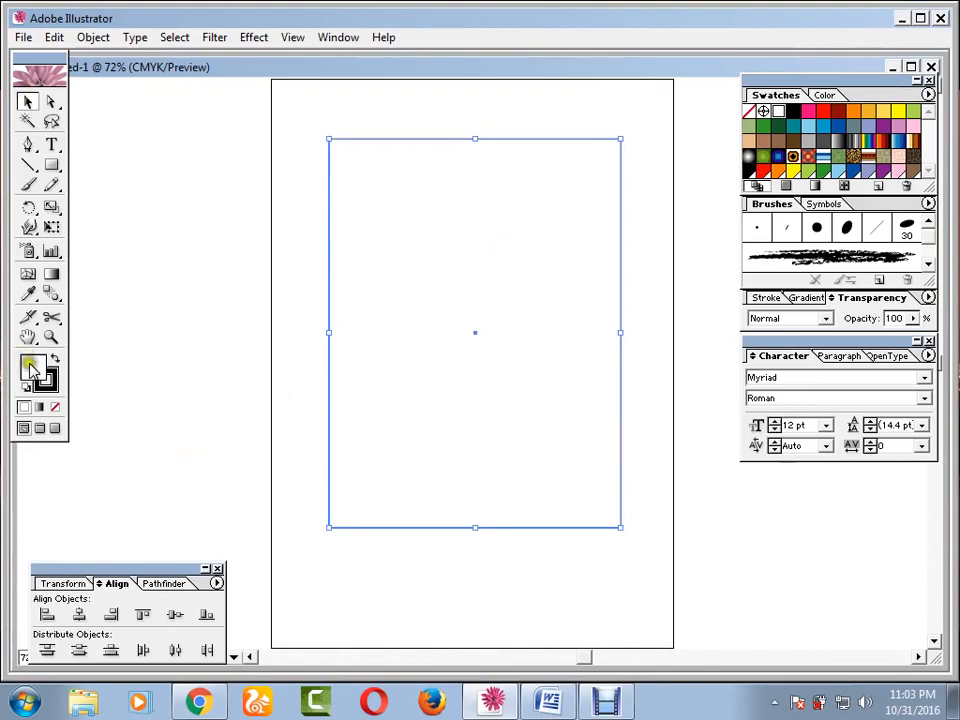
click(53, 407)
click(204, 347)
drag(293, 122, 548, 480)
click(640, 580)
click(155, 158)
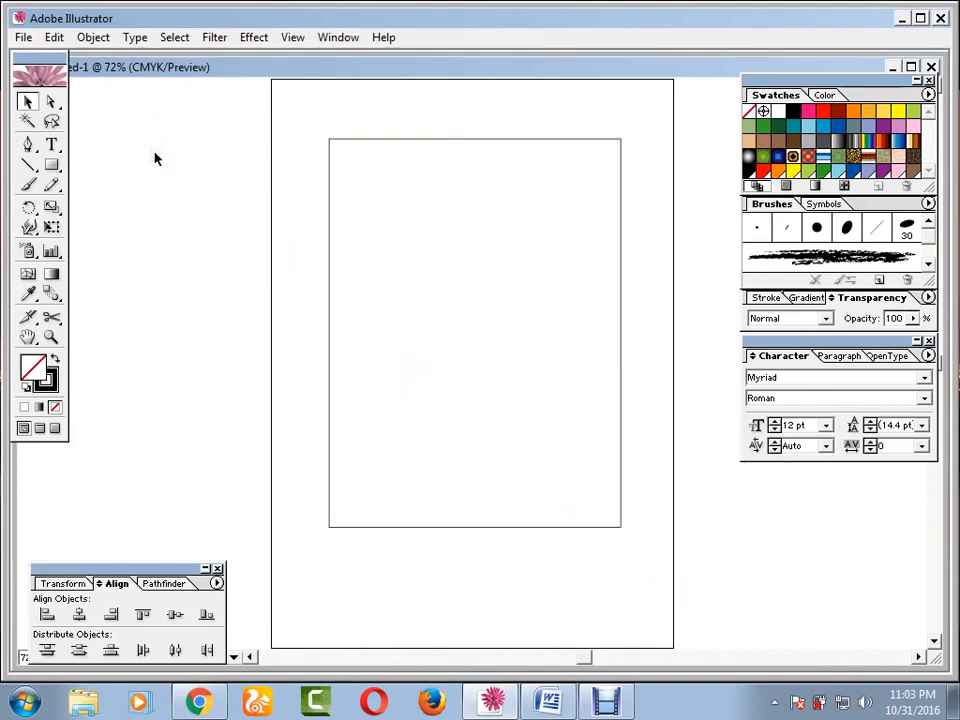
drag(356, 150, 546, 534)
click(570, 491)
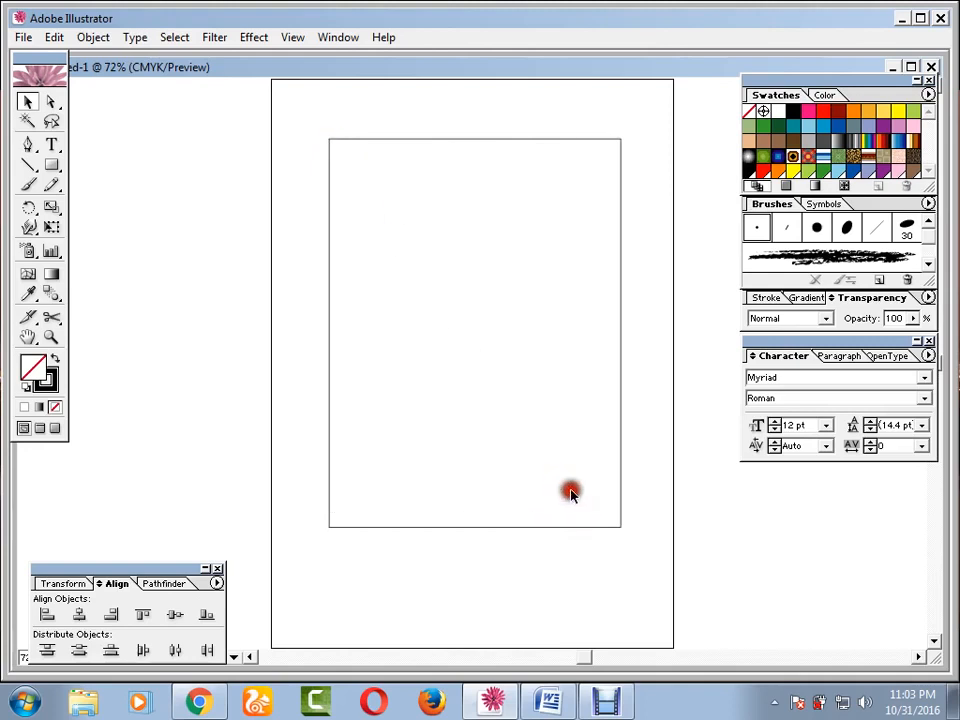
click(460, 378)
drag(460, 379, 427, 362)
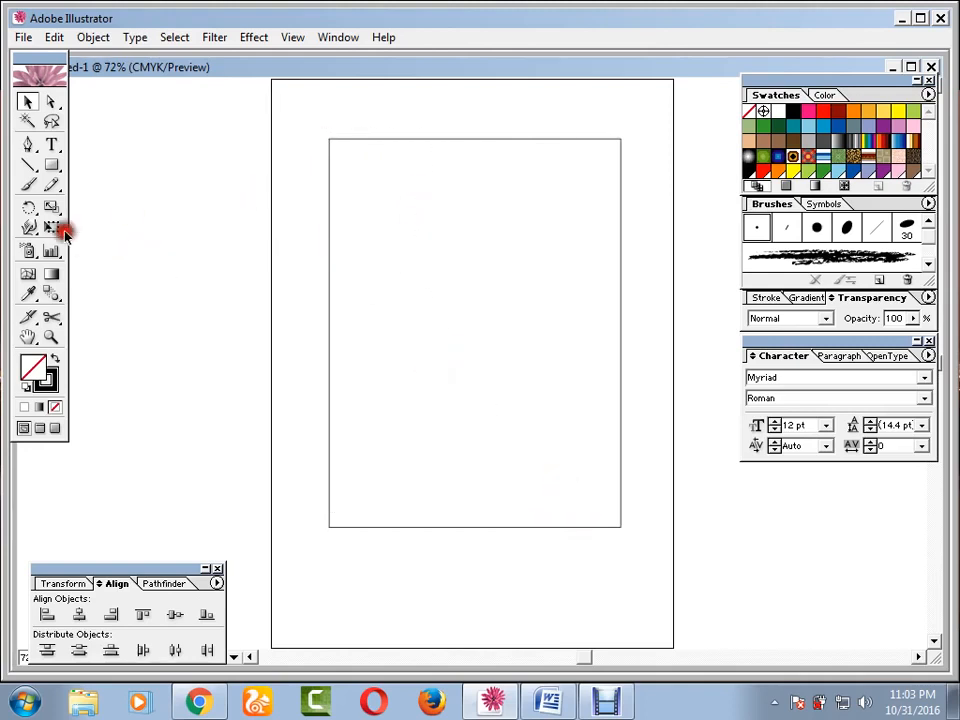
drag(384, 176, 112, 344)
drag(364, 258, 272, 281)
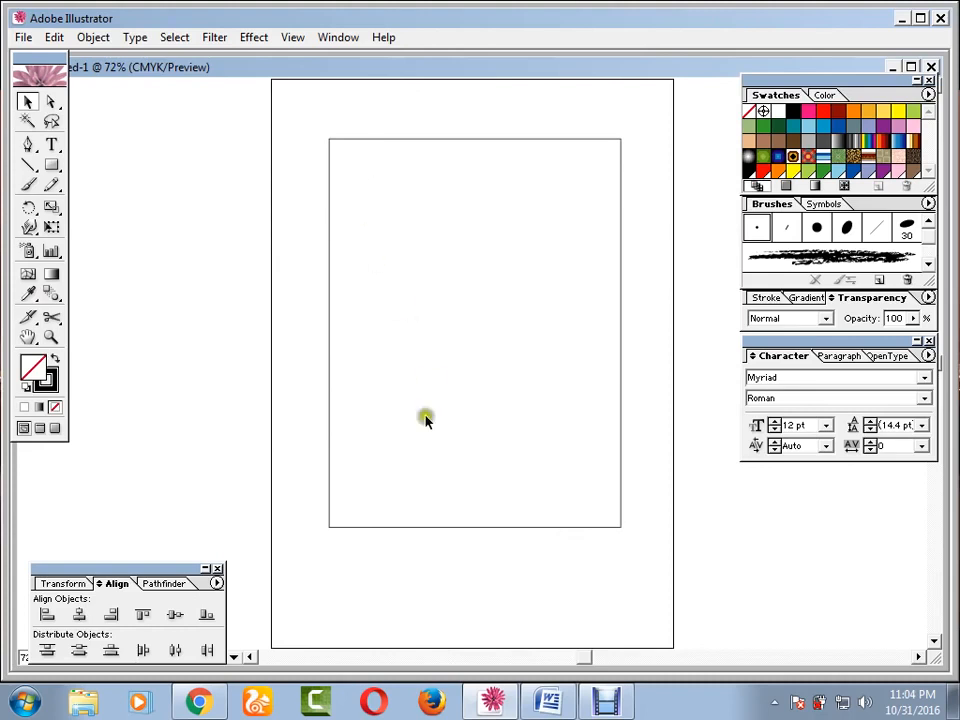
drag(345, 195, 463, 325)
Paste the copied shop name and the line "All kinds of Computer Accessories Sales" as text beside the rectangle.
click(51, 145)
click(195, 136)
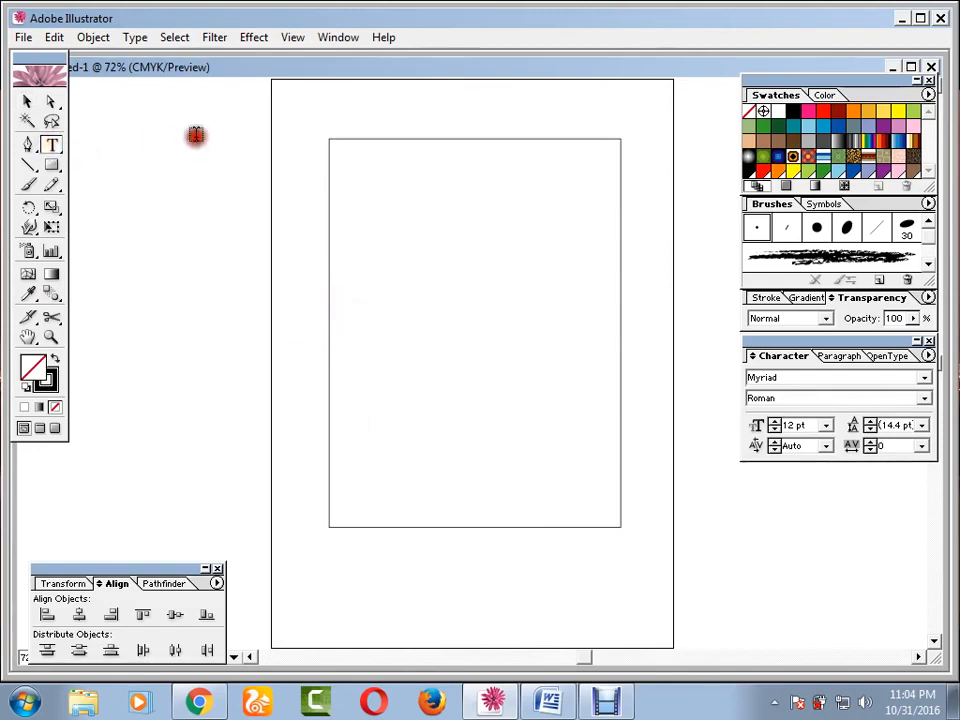
key(ctrl+v)
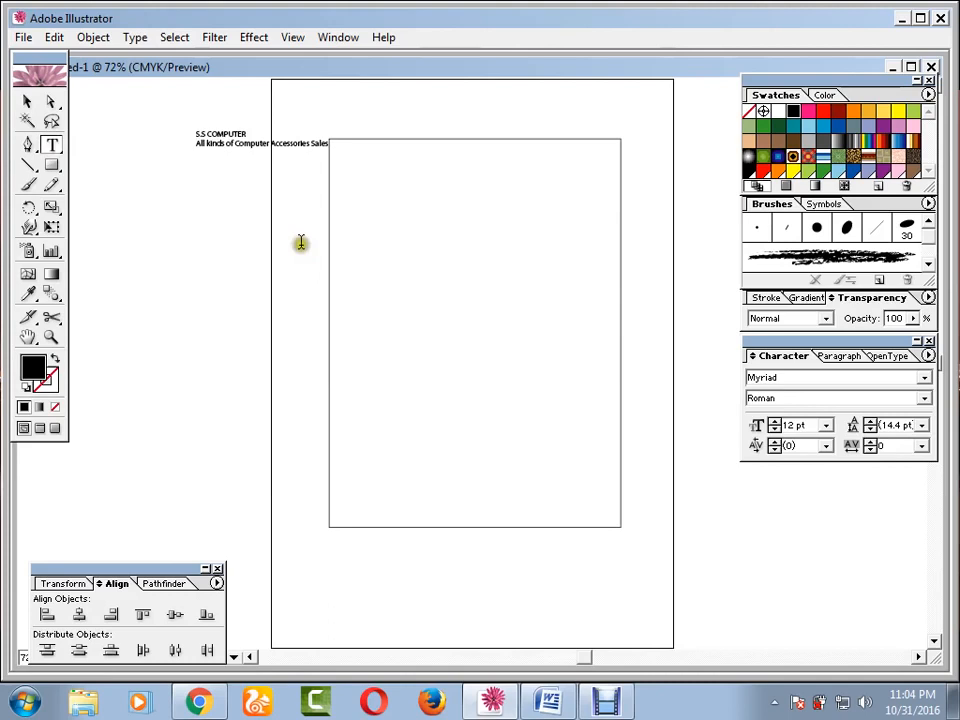
Take the "S.S COMPUTER" line out of the pasted text and paste it as a separate text object.
click(27, 101)
double_click(246, 133)
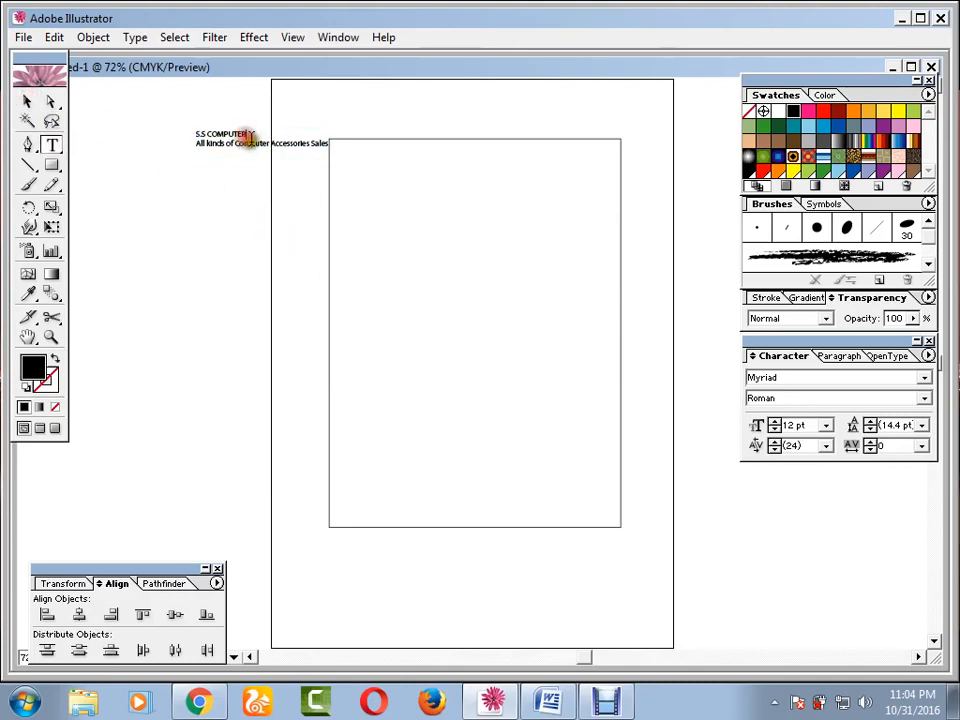
drag(246, 133, 195, 134)
key(ctrl+c)
key(BackSpace)
click(27, 101)
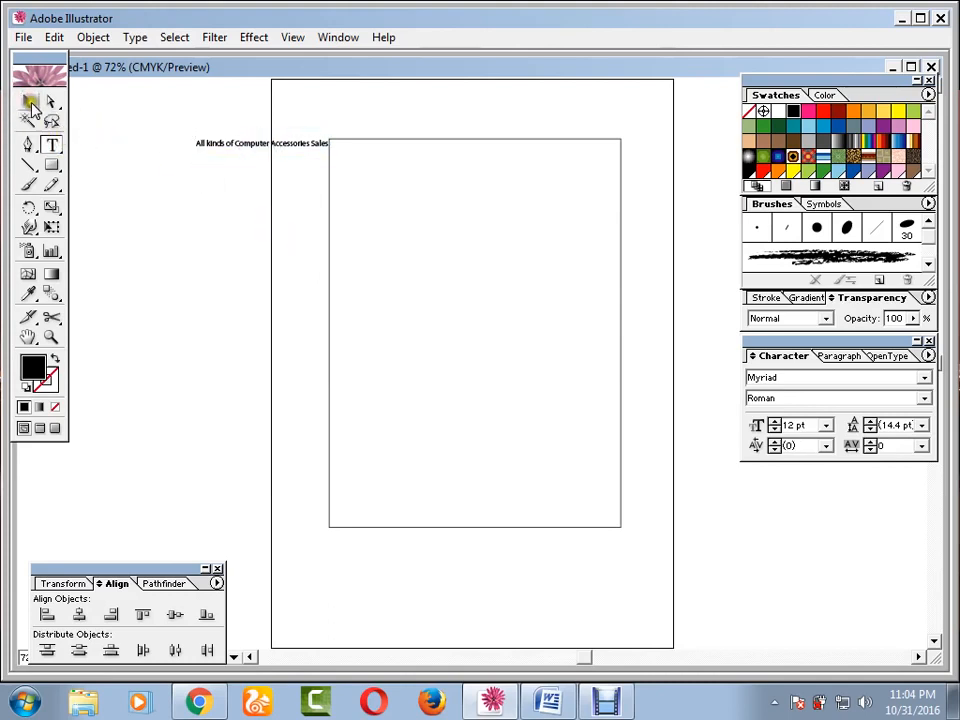
click(197, 152)
click(200, 232)
click(426, 311)
key(ctrl+v)
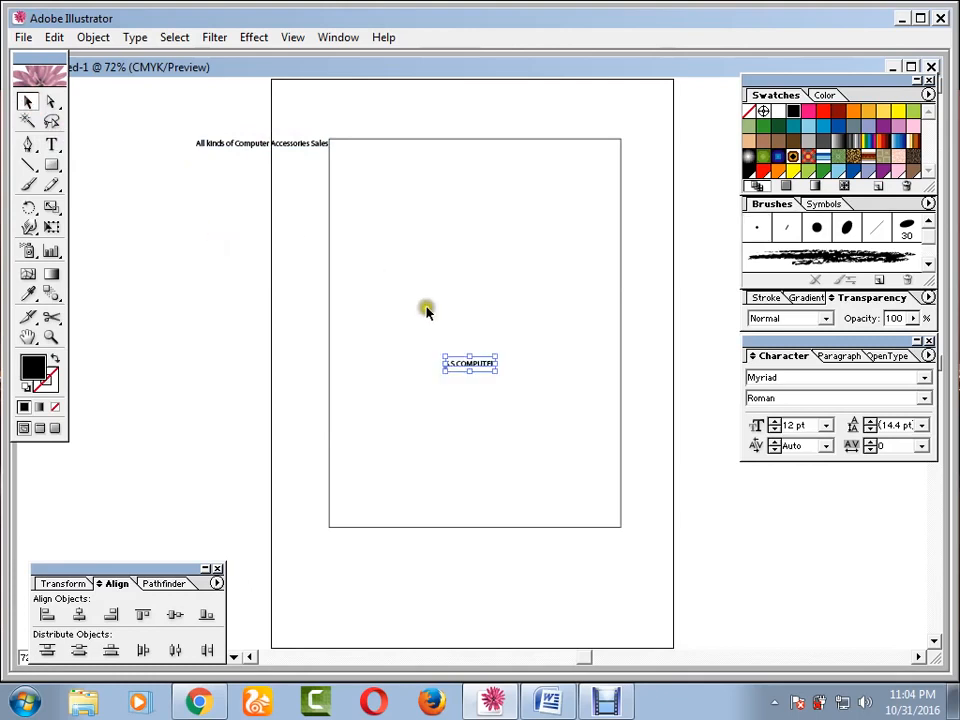
Move the "S.S COMPUTER" text to the rectangle's upper edge and the accessories line off the page.
drag(466, 364, 462, 155)
drag(311, 146, 243, 144)
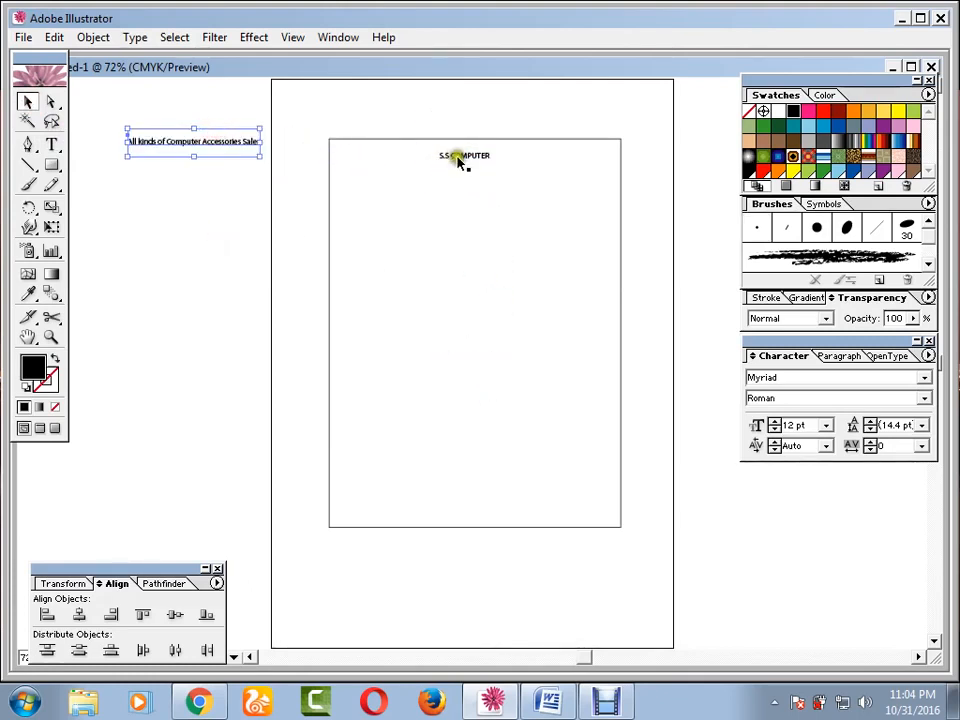
Replace "S.S" with "SPAN" in the shop name so it reads "SPAN COMPUTER".
drag(458, 158, 308, 155)
double_click(421, 157)
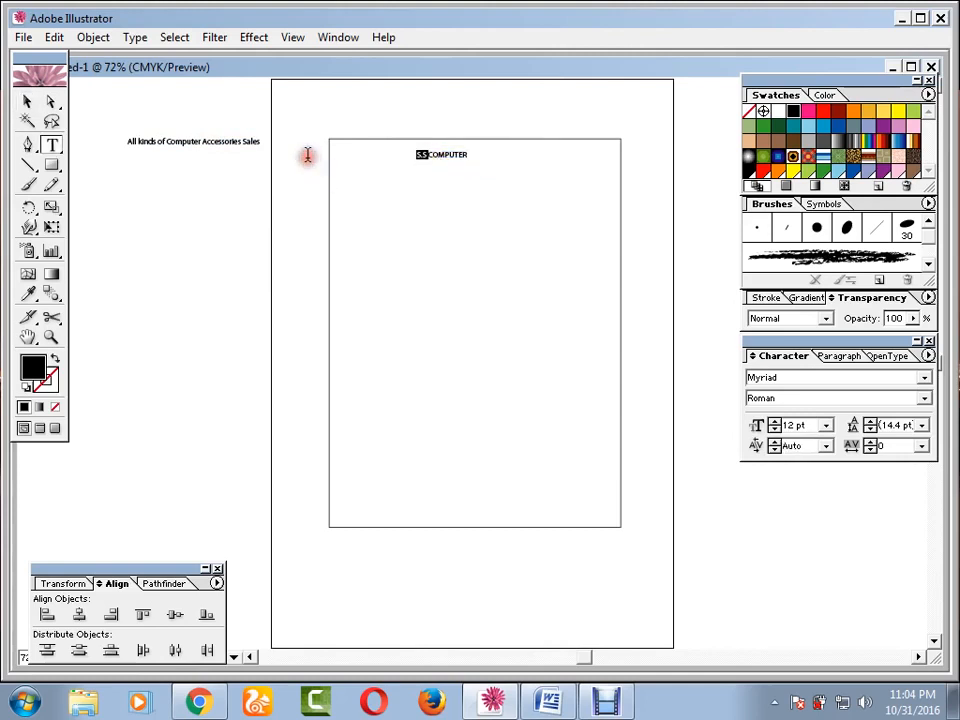
click(27, 101)
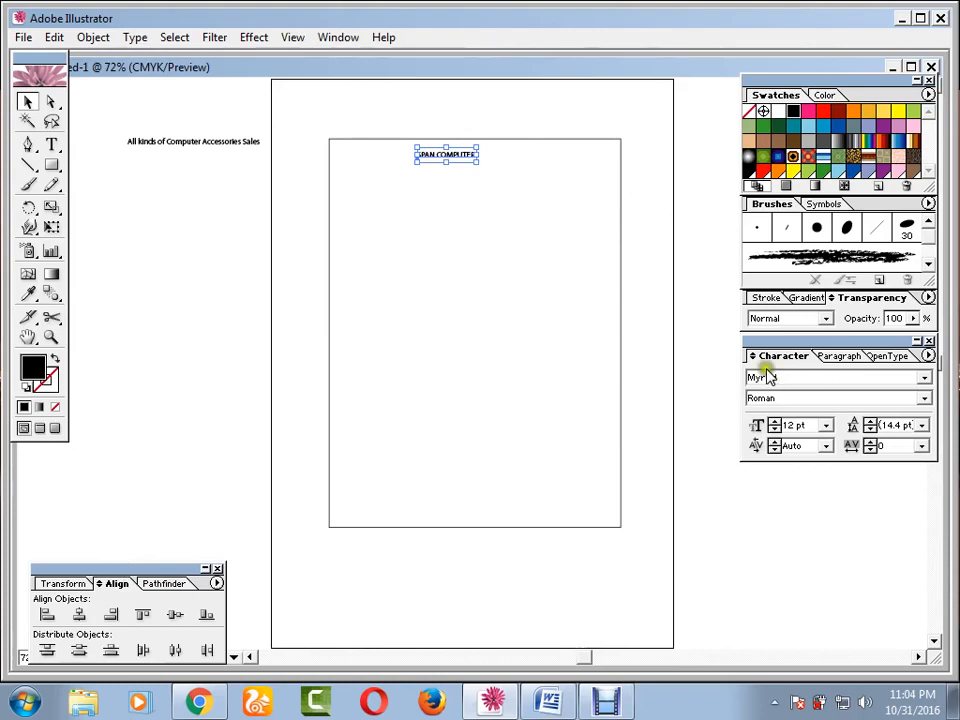
Set the "SPAN COMPUTER" heading to 36 pt Bold and position it just inside the rectangle's upper edge.
click(774, 421)
drag(774, 422, 776, 424)
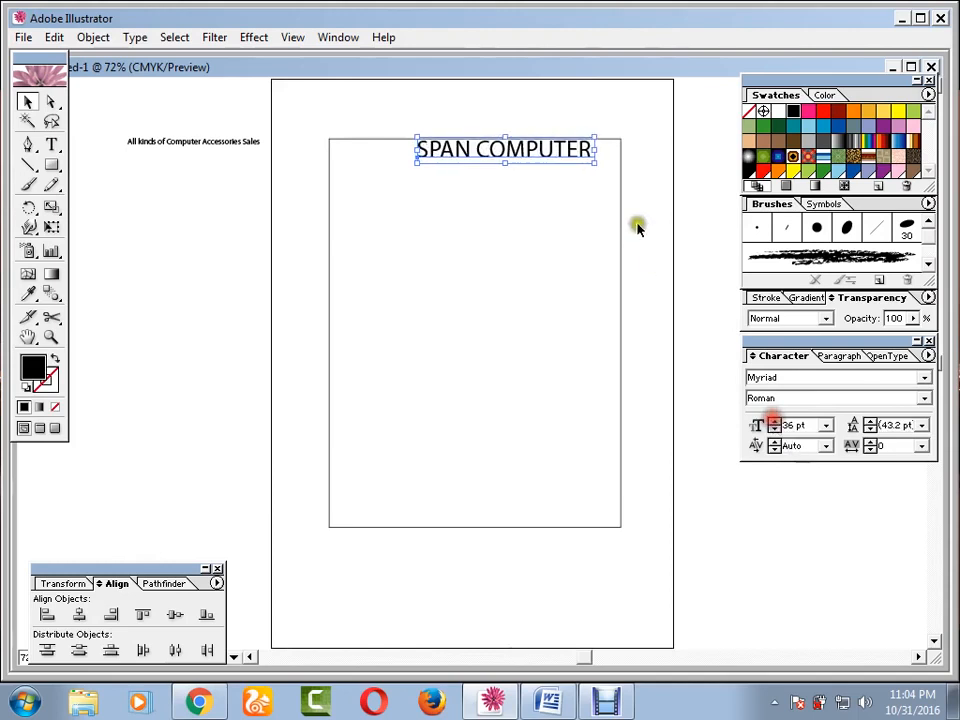
drag(542, 146, 542, 178)
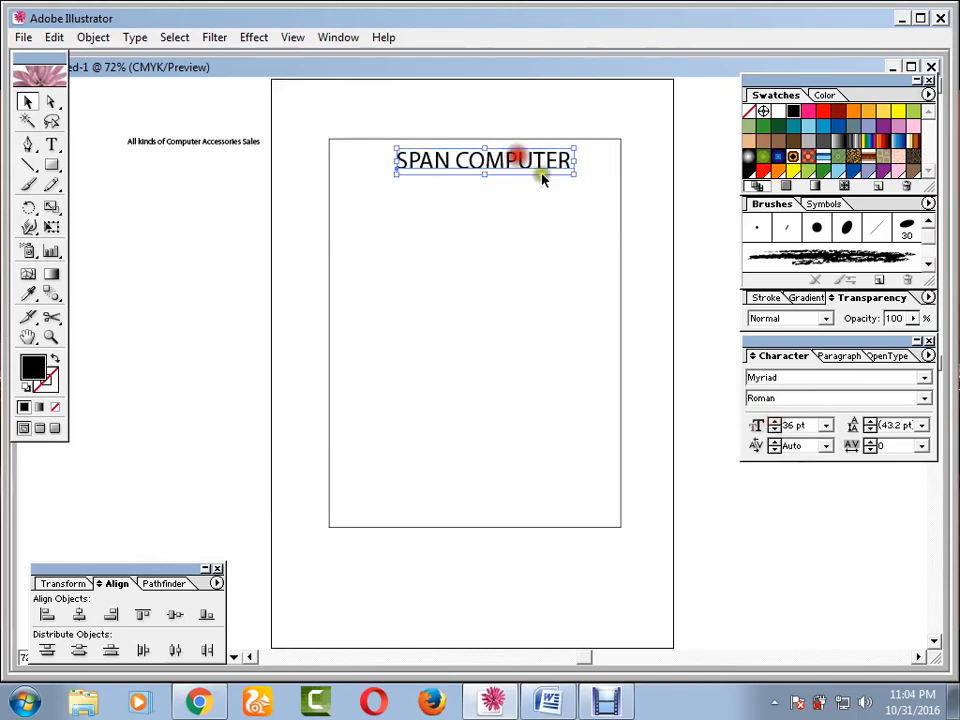
click(922, 397)
click(802, 441)
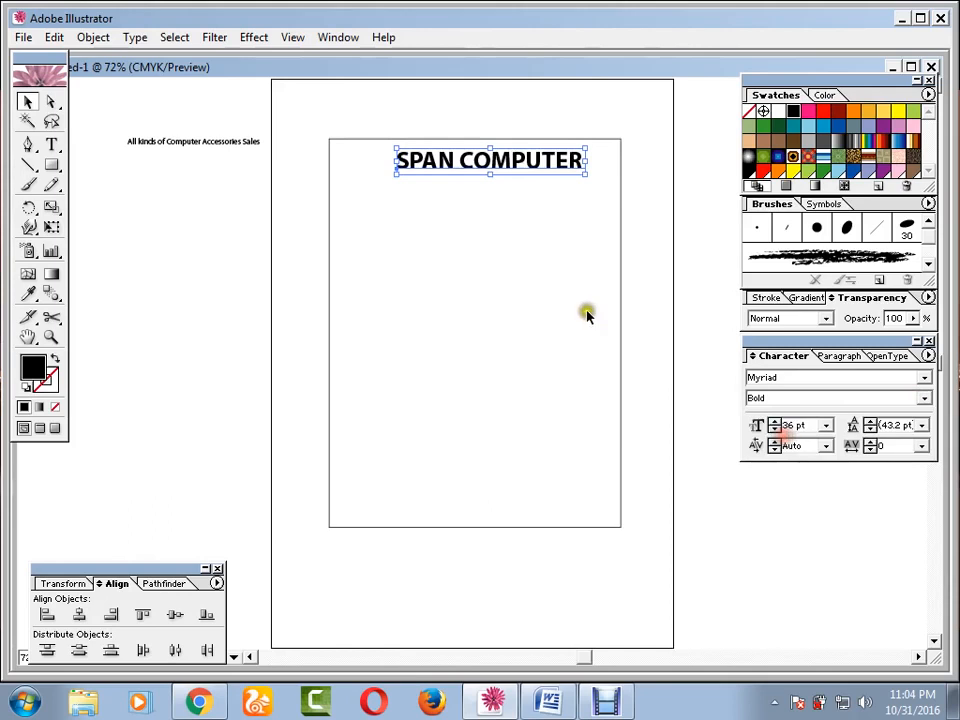
drag(471, 161, 463, 202)
click(463, 206)
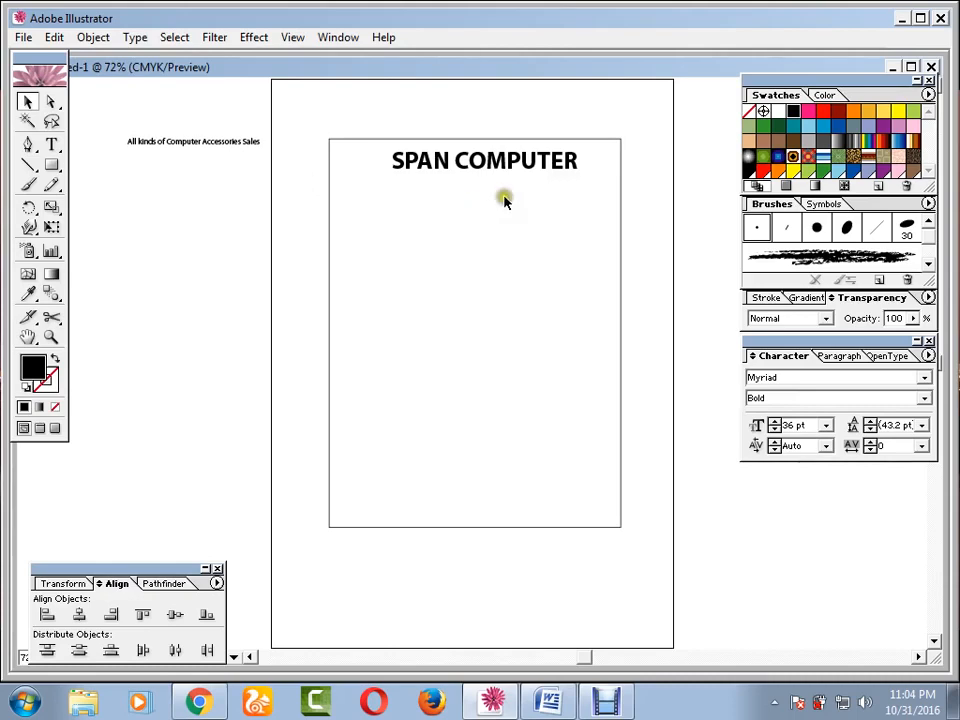
click(504, 197)
Switch to Chrome, examine the header layout on the reference cash memo photo, and return to Illustrator.
click(199, 700)
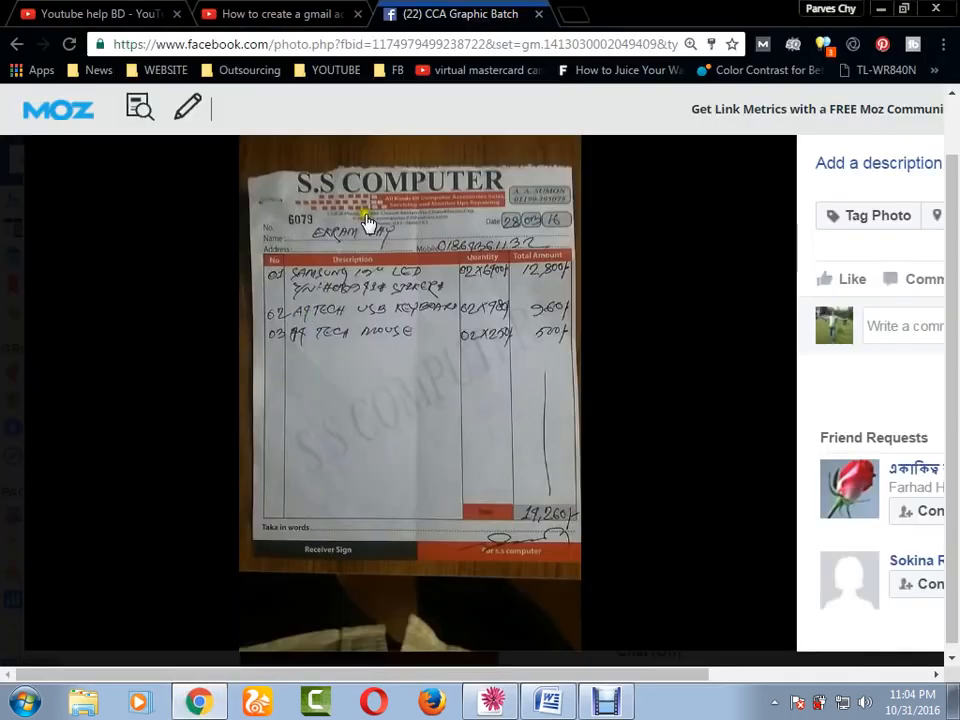
mouse_move(368, 220)
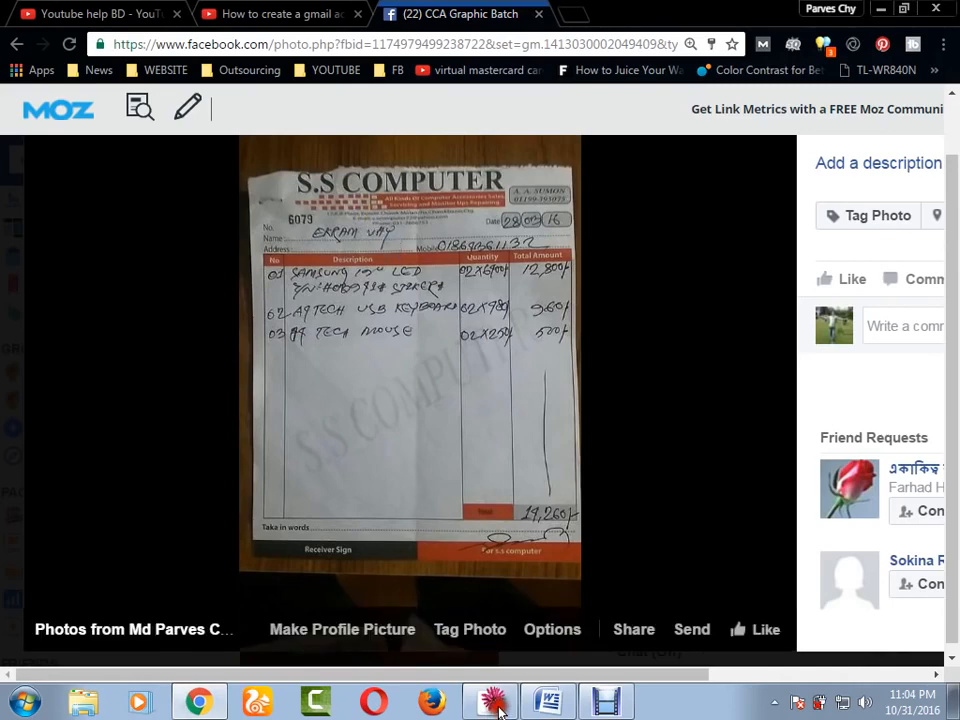
drag(499, 708, 277, 352)
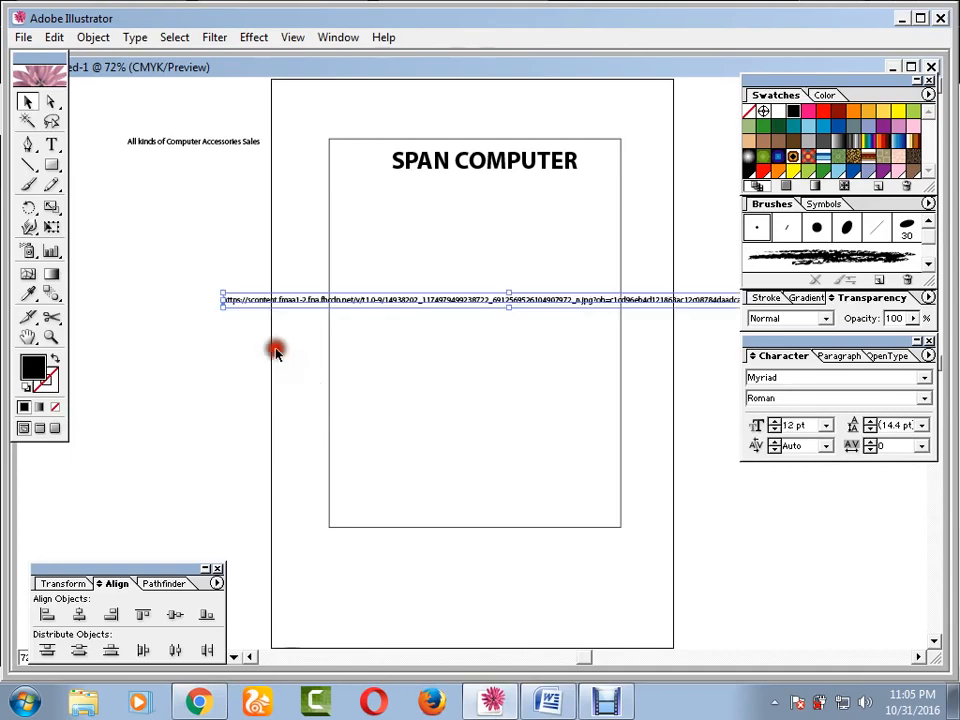
Delete the stray image-link text lying across the page.
click(306, 300)
key(Delete)
click(451, 299)
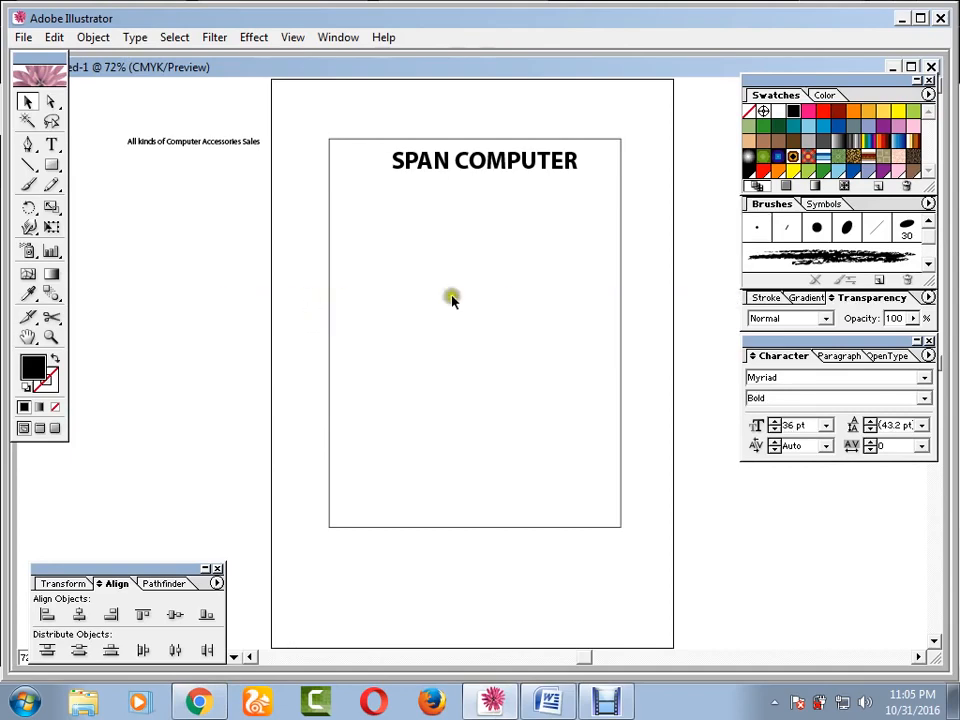
Switch to Chrome and save the cash memo photo to the Desktop as a JPEG image under its suggested name.
click(900, 17)
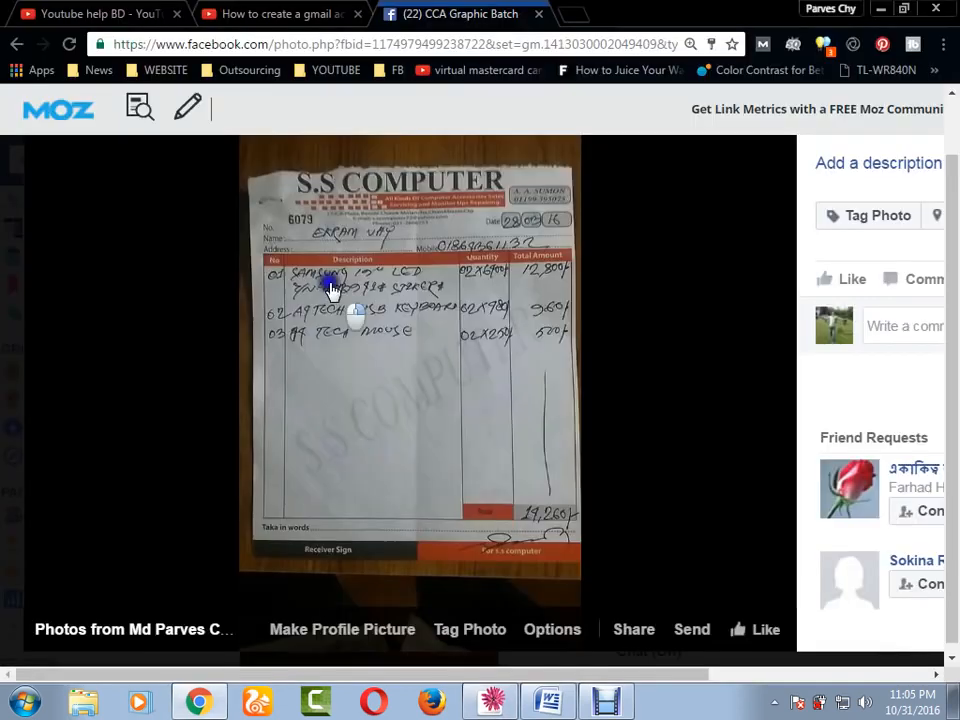
right_click(332, 290)
click(390, 326)
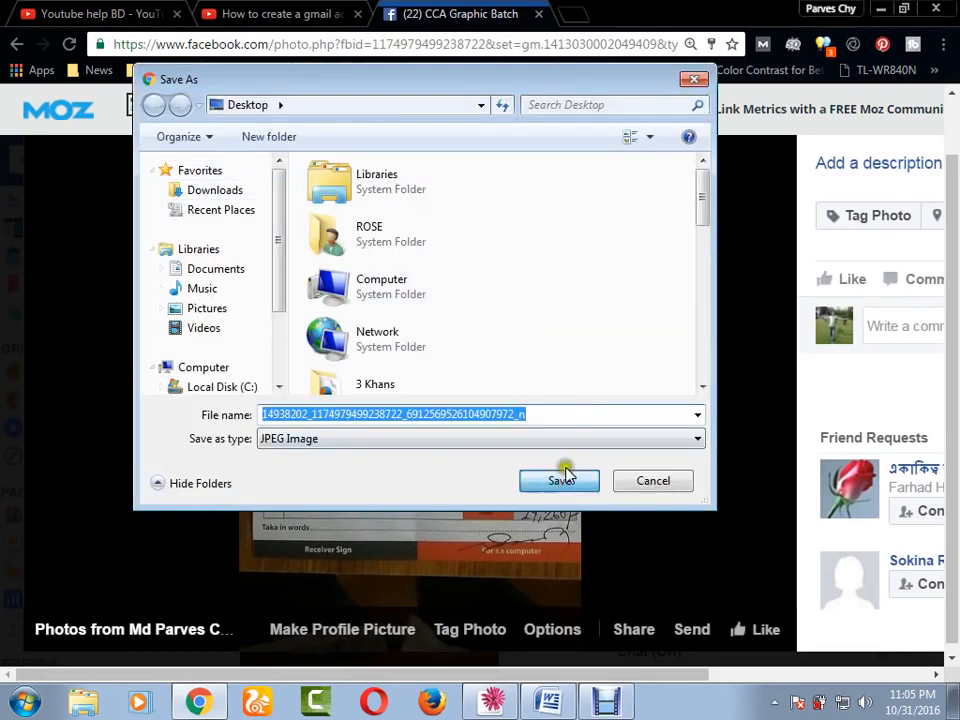
click(561, 482)
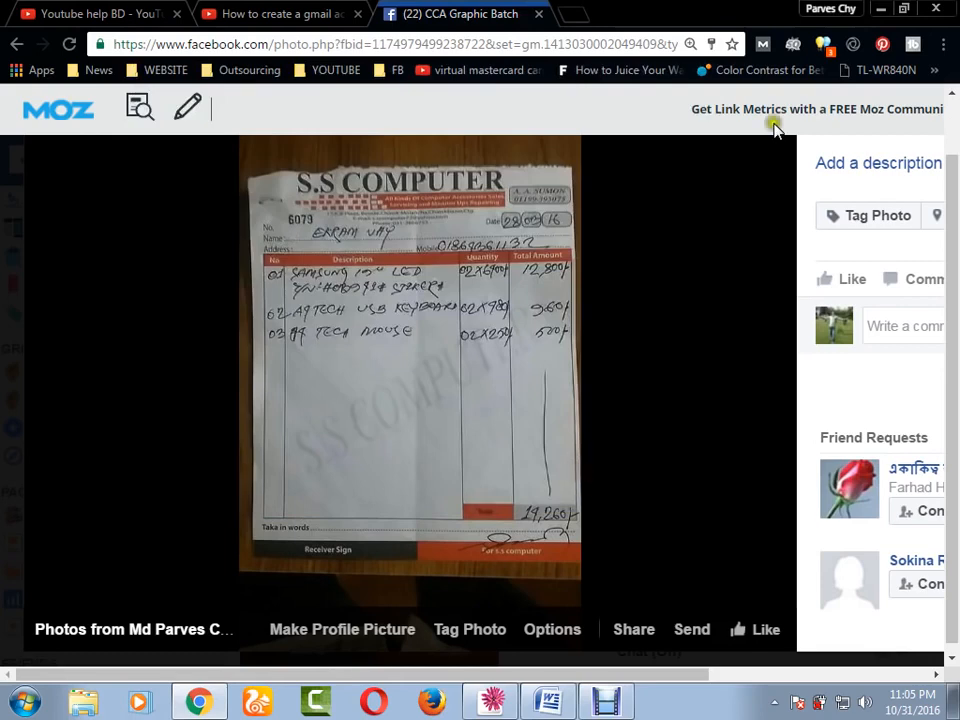
Bring the saved photo from the desktop into the open Illustrator document.
click(880, 10)
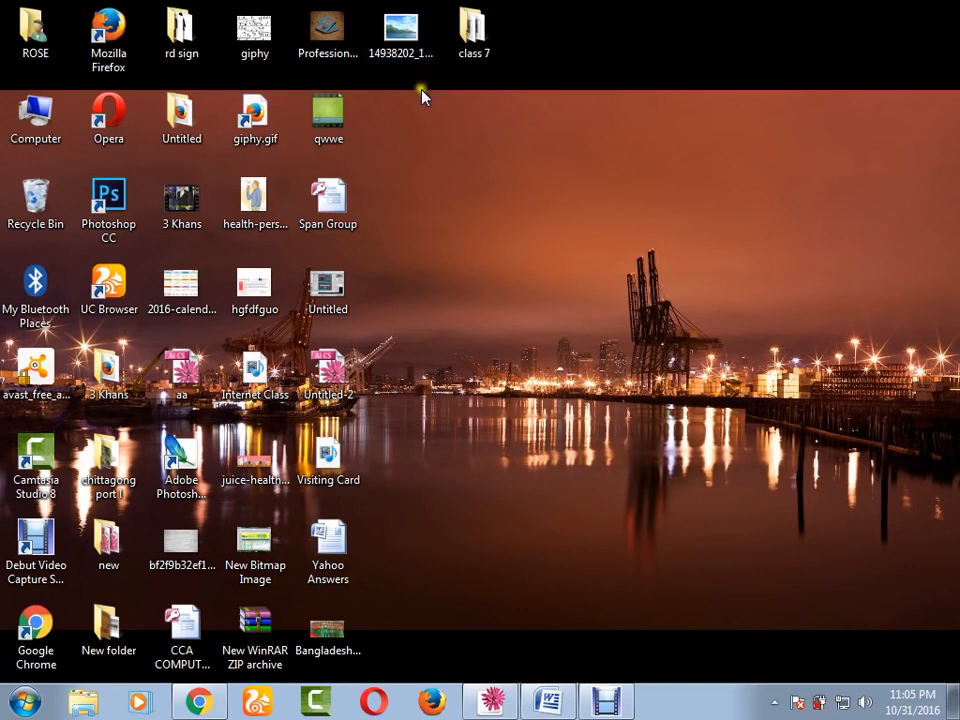
click(386, 30)
click(490, 701)
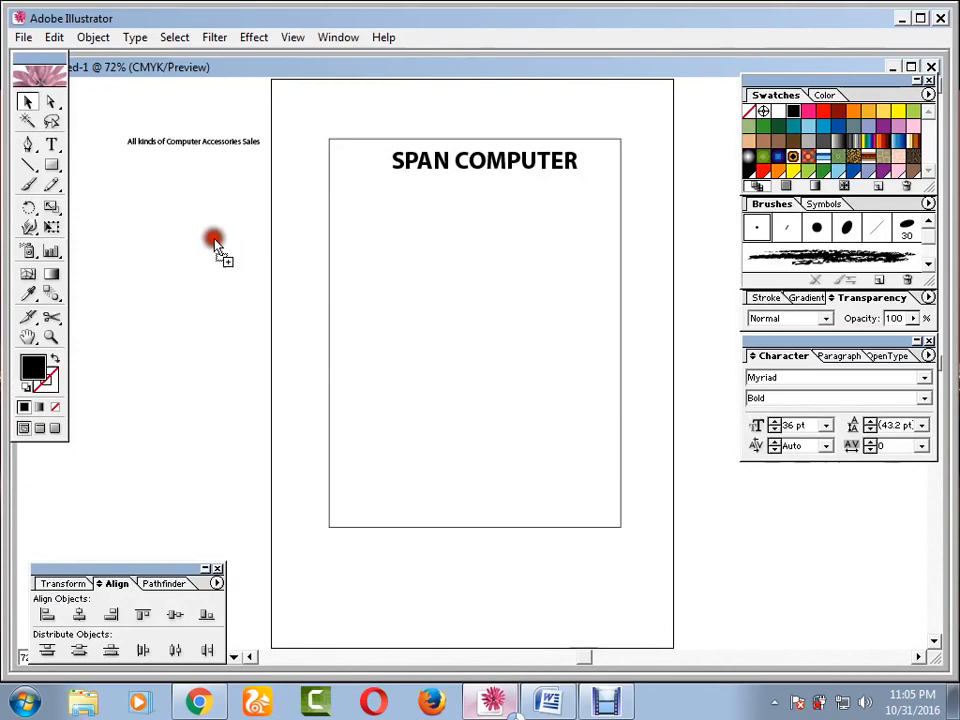
drag(215, 245, 215, 245)
drag(139, 221, 172, 254)
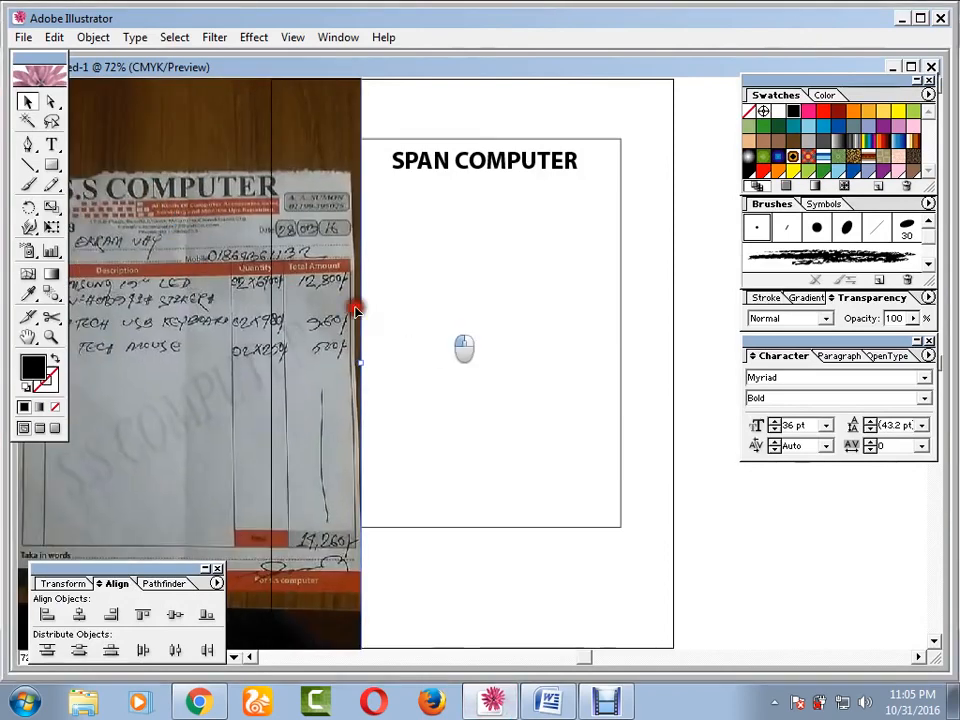
Shrink the receipt photo, set it beside the memo rectangle, and move the "All kinds of Computer Accessories Sales" text above it.
drag(356, 306, 237, 308)
drag(162, 330, 469, 298)
drag(450, 345, 472, 321)
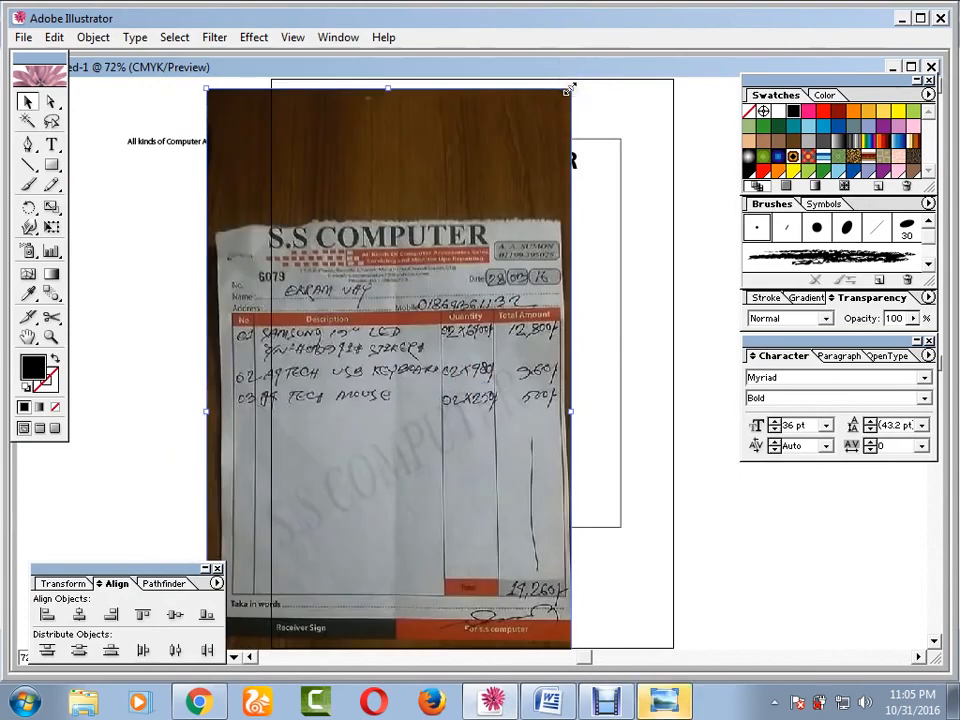
drag(567, 90, 290, 446)
mouse_move(231, 300)
mouse_down()
mouse_move(242, 360)
mouse_move(253, 343)
mouse_move(243, 314)
mouse_up()
drag(207, 203, 202, 221)
drag(195, 137, 239, 88)
click(339, 107)
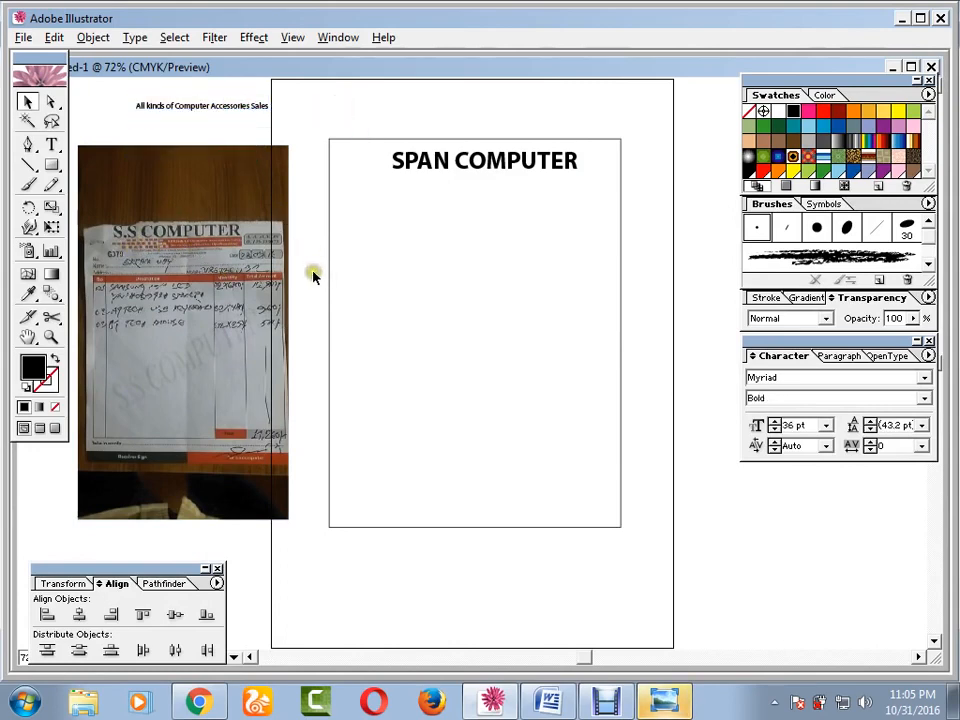
Examine the brick pattern and red tagline bar below the shop name on the reference photo.
key(ctrl+plus)
key(ctrl+plus)
key(ctrl+plus)
key(ctrl+plus)
drag(313, 277, 358, 340)
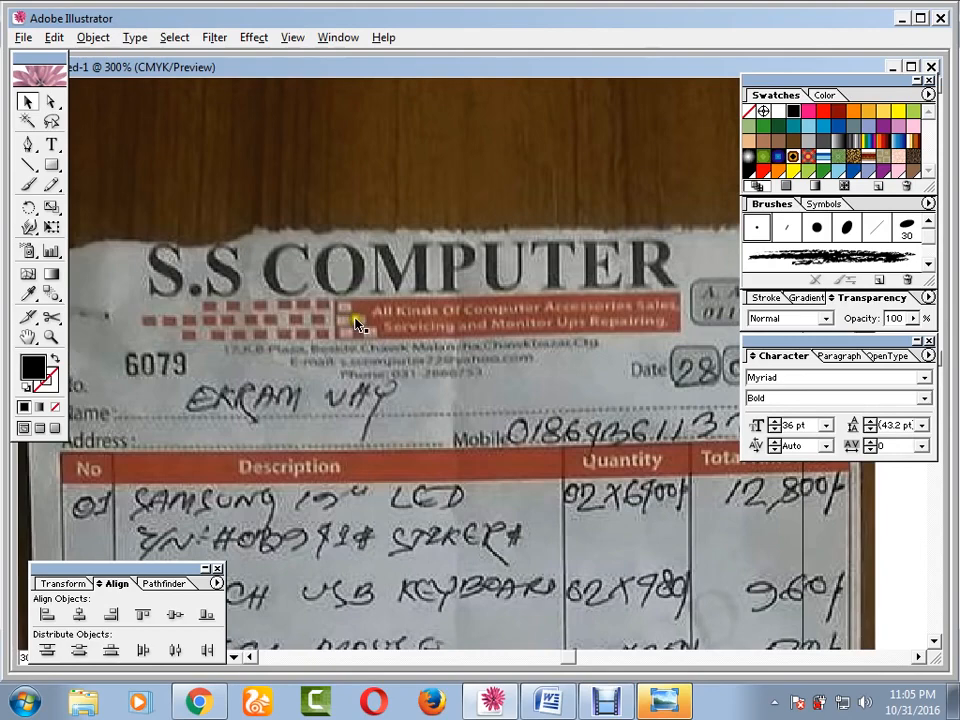
drag(564, 363, 285, 452)
drag(422, 356, 740, 309)
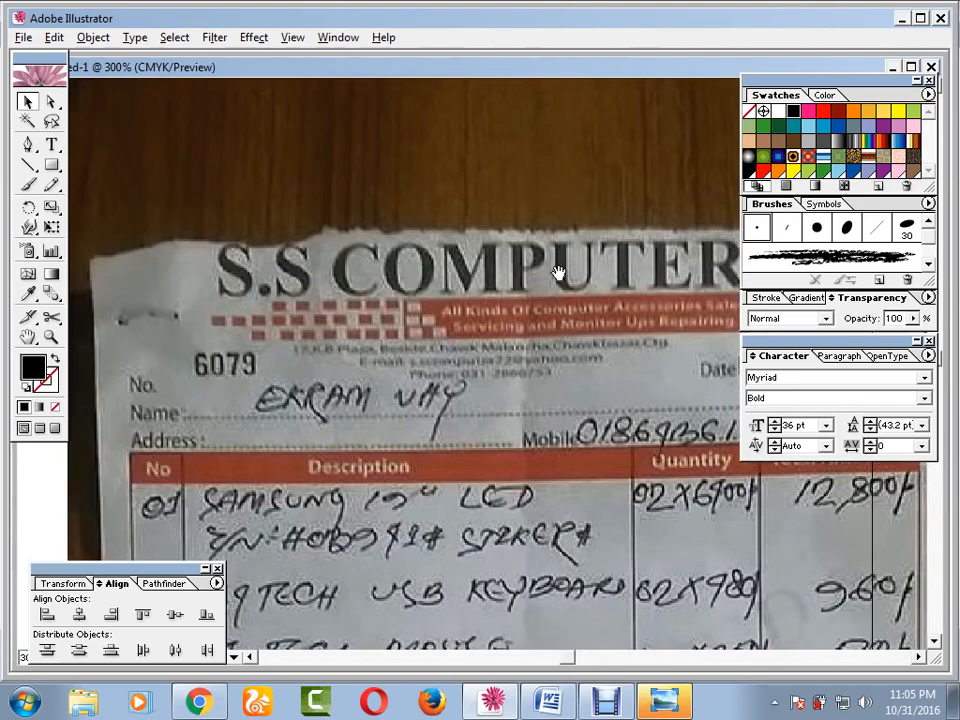
drag(579, 270, 291, 285)
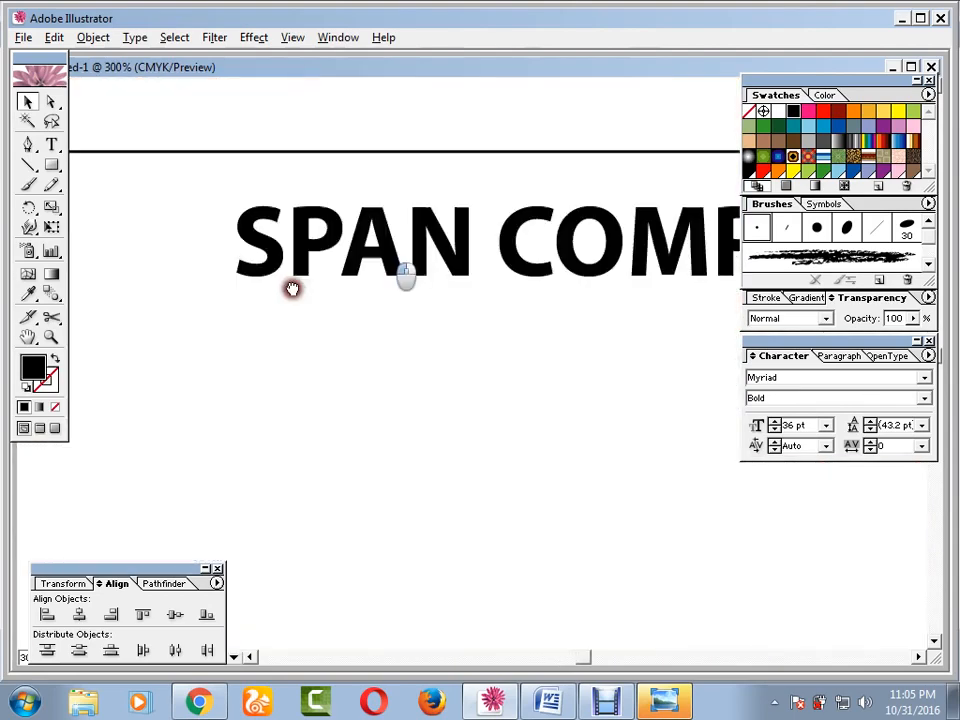
Draw a borderless bar beneath the right-hand part of the "SPAN COMPUTER" heading and fill it with red.
key(ctrl+minus)
key(ctrl+minus)
drag(432, 384, 306, 341)
click(48, 166)
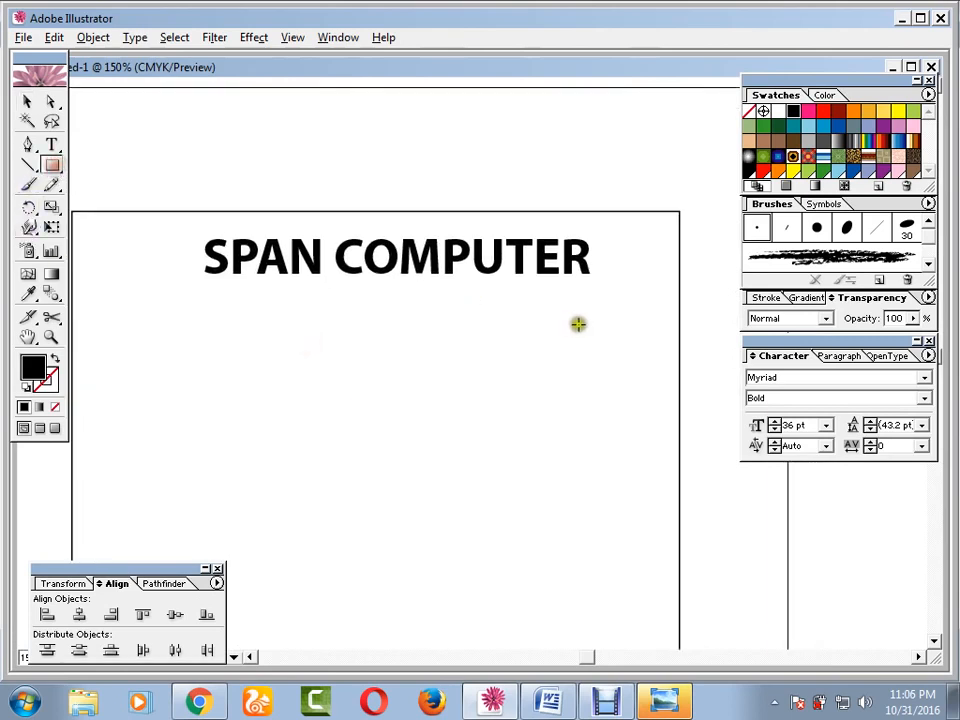
drag(598, 293, 296, 331)
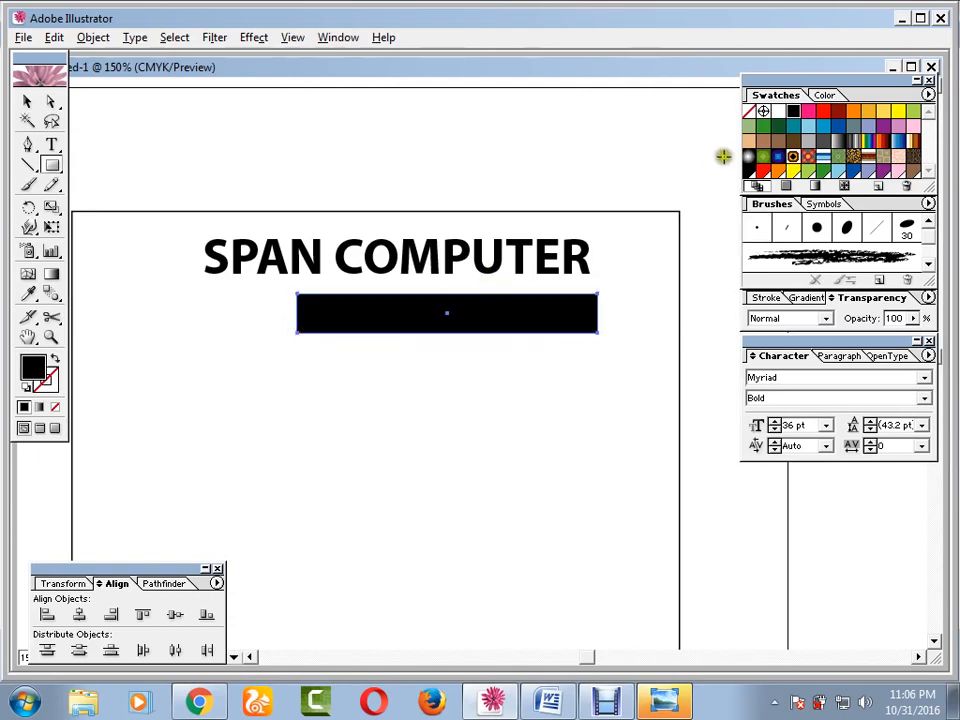
click(823, 111)
click(26, 101)
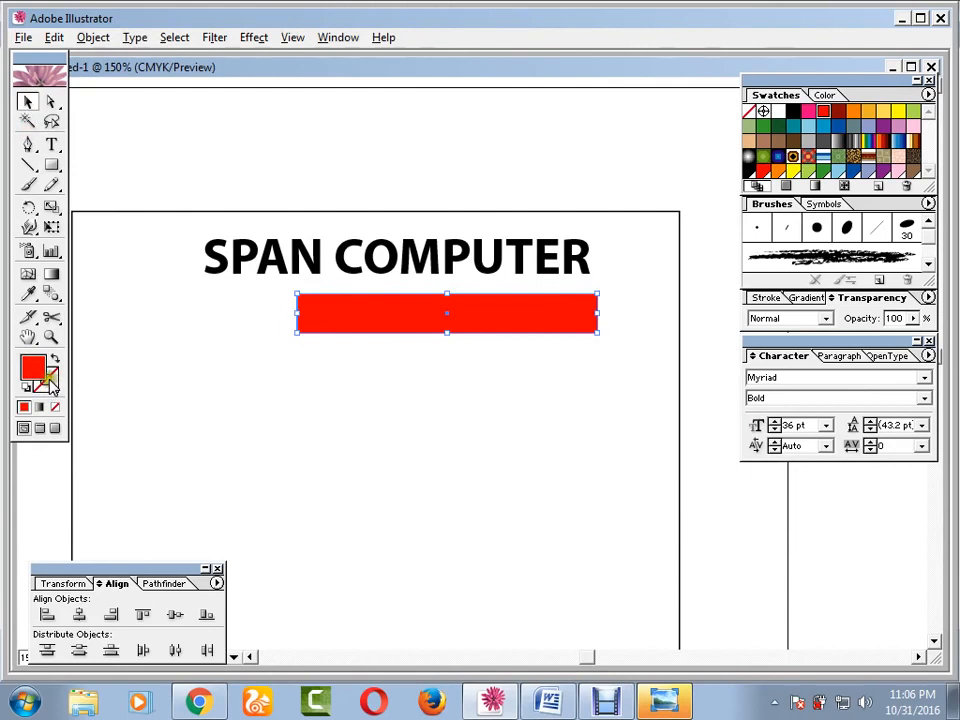
drag(378, 328, 381, 326)
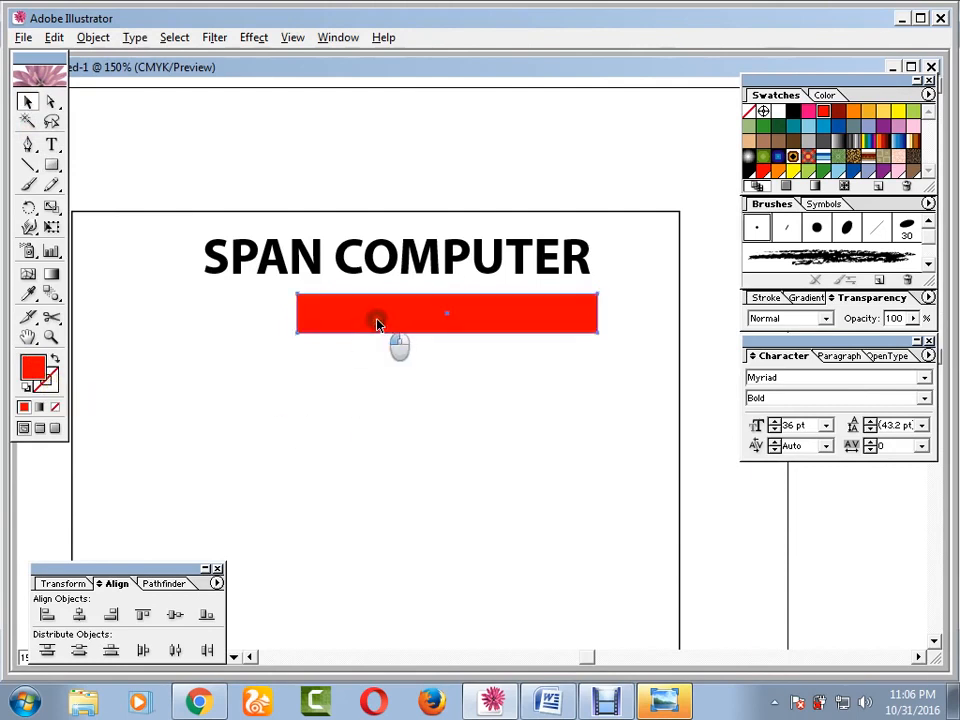
click(223, 370)
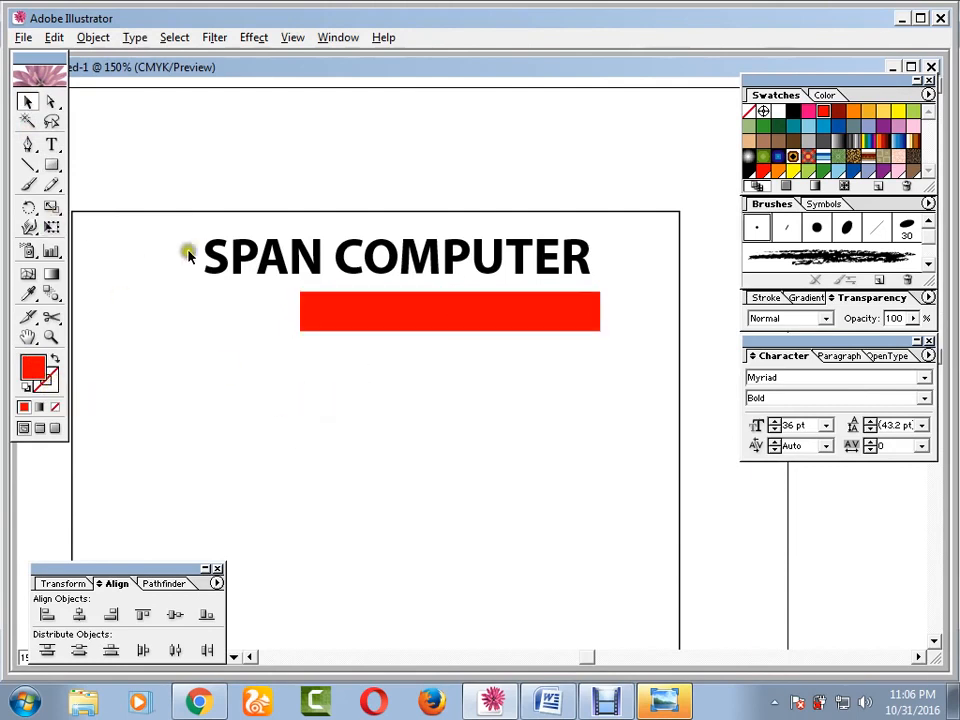
Stretch the "SPAN COMPUTER" heading wider to the left and line its right end up with the red bar.
click(225, 259)
drag(199, 259, 148, 259)
drag(596, 258, 604, 257)
click(463, 446)
Draw a small red brick under the heading and place it against the red bar's upper left end.
click(53, 165)
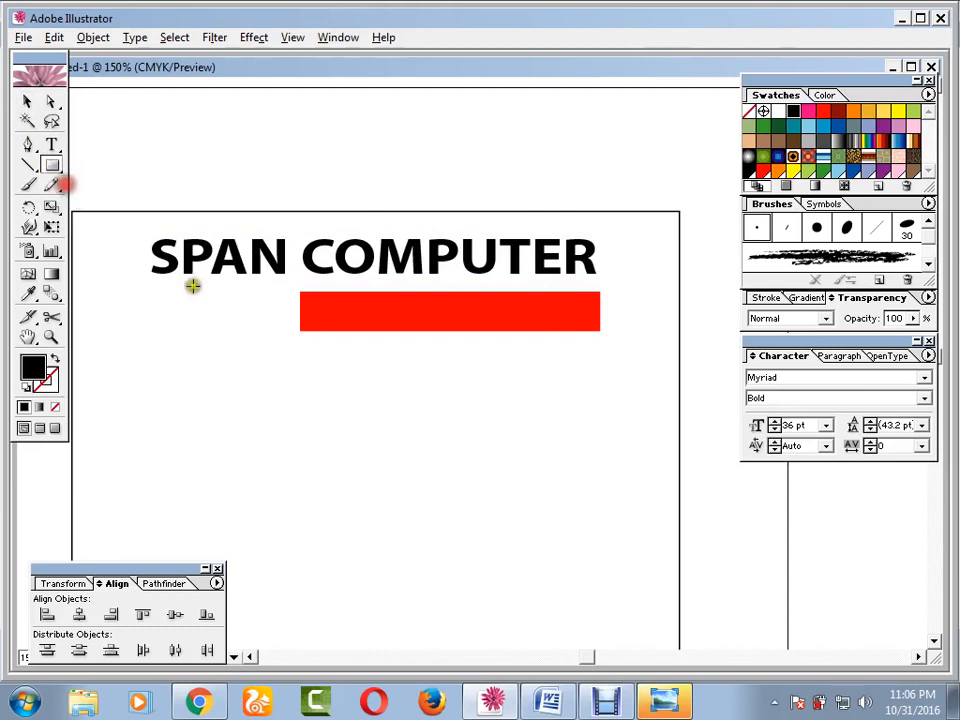
drag(152, 289, 170, 297)
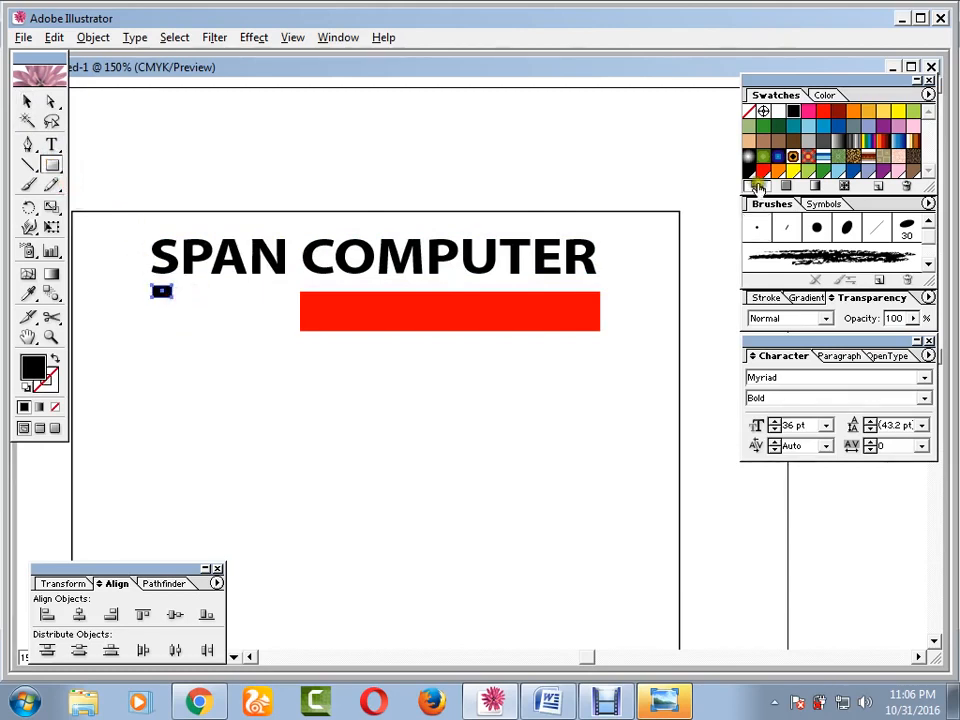
click(823, 111)
click(27, 101)
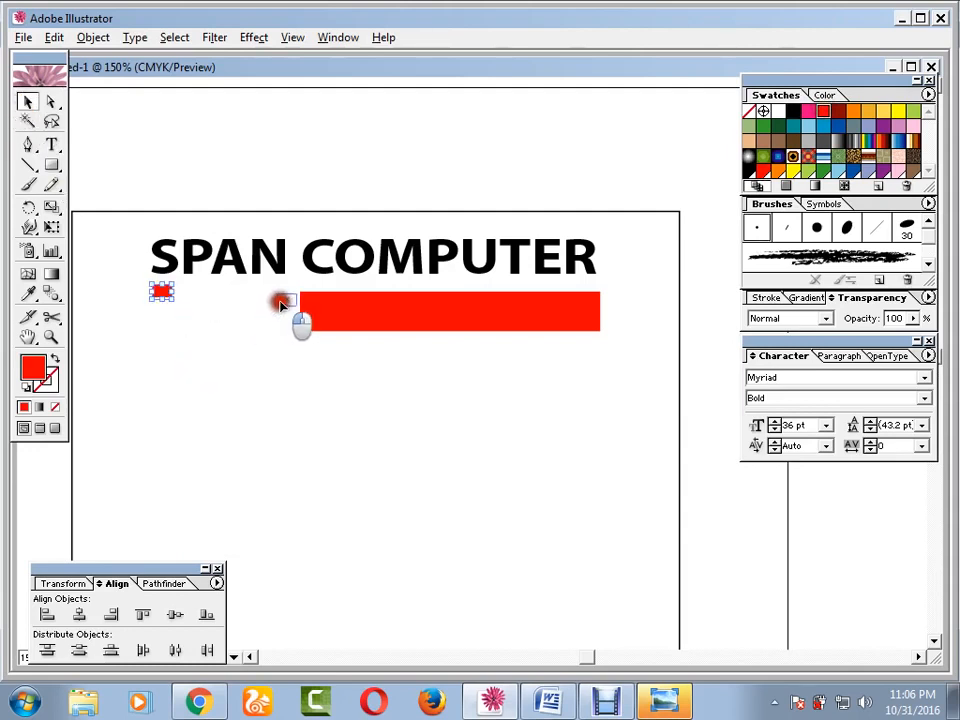
drag(281, 305, 283, 304)
Duplicate the small brick twice downward to make a staggered stack of three beside the bar.
click(284, 370)
click(287, 301)
drag(286, 305, 283, 341)
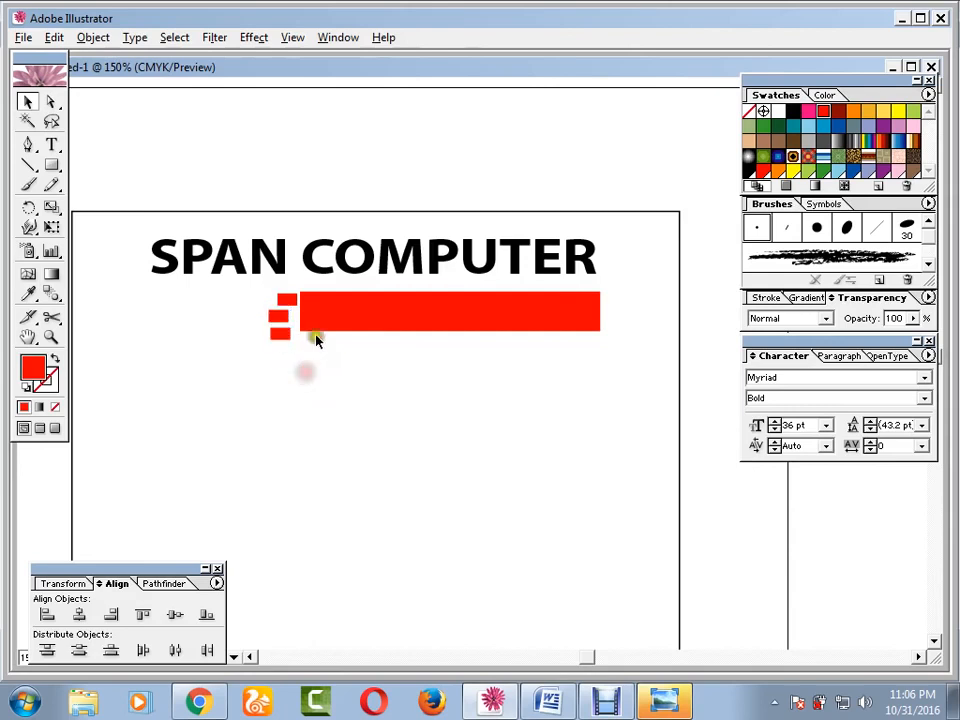
Extend the red bar's lower edge down to match the height of the three-brick stack.
click(334, 330)
click(452, 336)
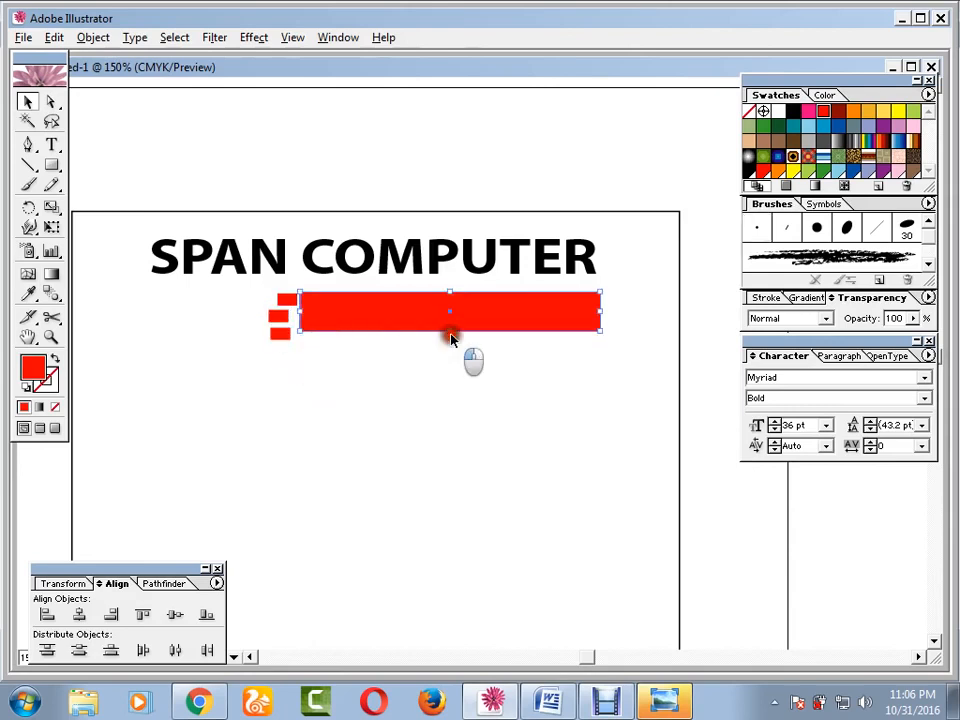
click(450, 328)
drag(447, 331, 447, 344)
click(358, 385)
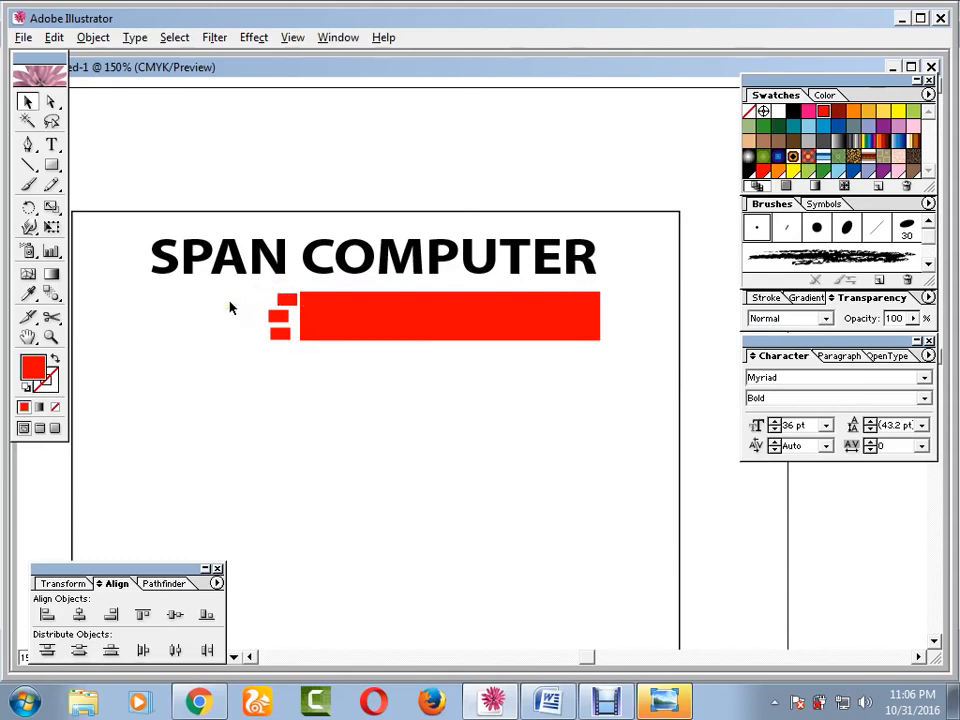
key(ctrl+plus)
key(ctrl+plus)
key(ctrl+plus)
drag(198, 312, 529, 446)
key(ctrl+z)
drag(301, 322, 493, 467)
drag(366, 296, 371, 386)
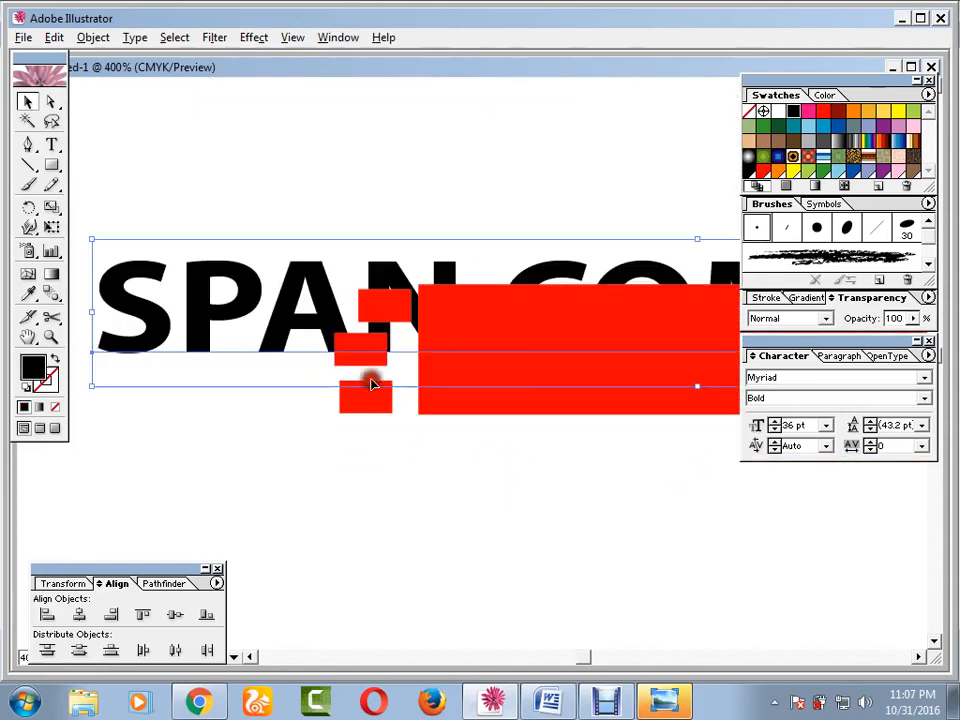
key(ctrl+z)
click(379, 450)
Align the three bricks to the red bar's top, vertical center and bottom, and shift the bottom brick closer to the bar.
click(395, 316)
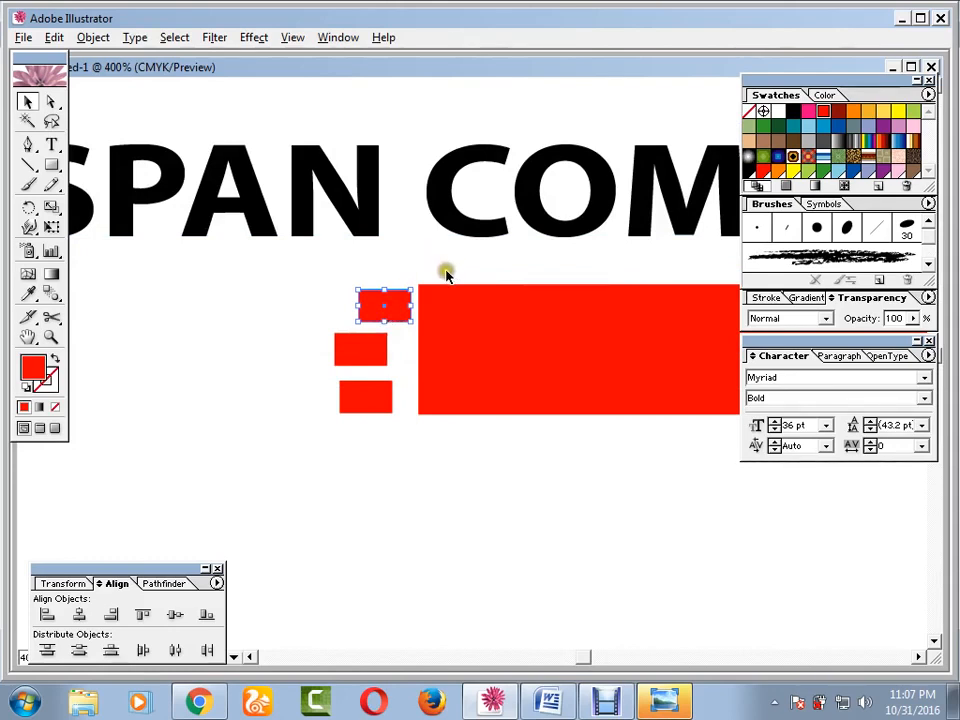
drag(446, 272, 376, 306)
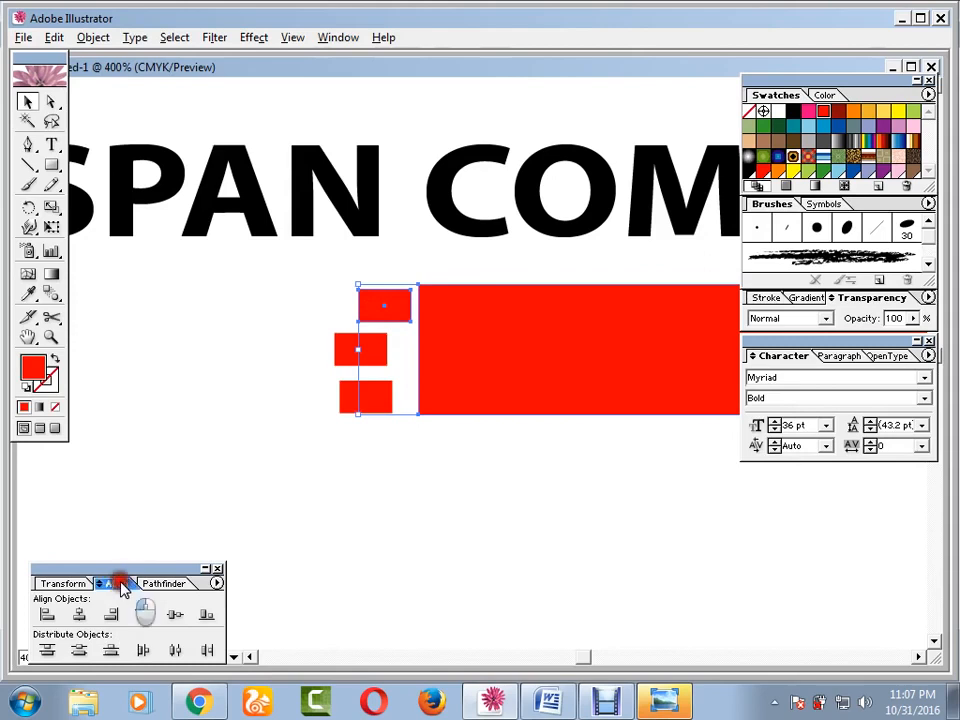
click(144, 618)
click(461, 488)
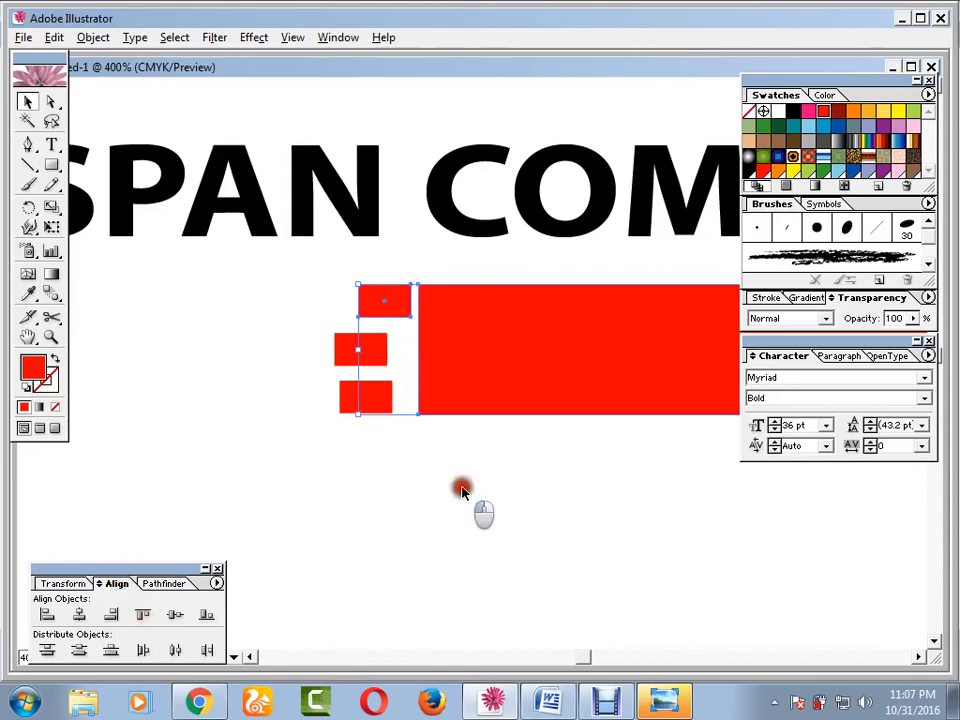
drag(455, 441, 343, 404)
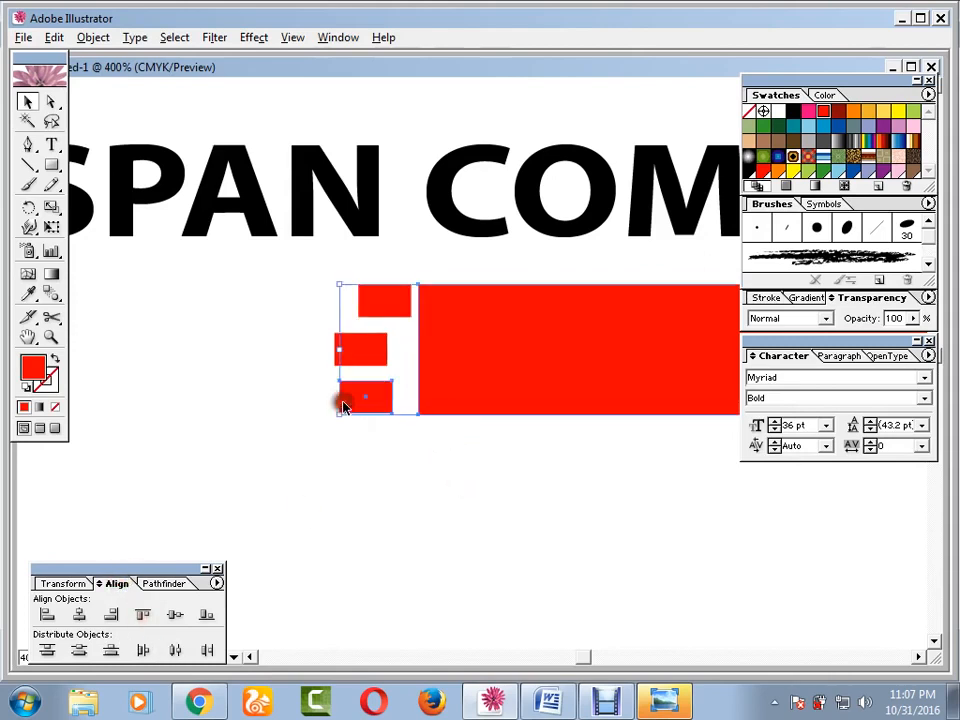
click(206, 615)
drag(302, 336, 497, 370)
click(176, 614)
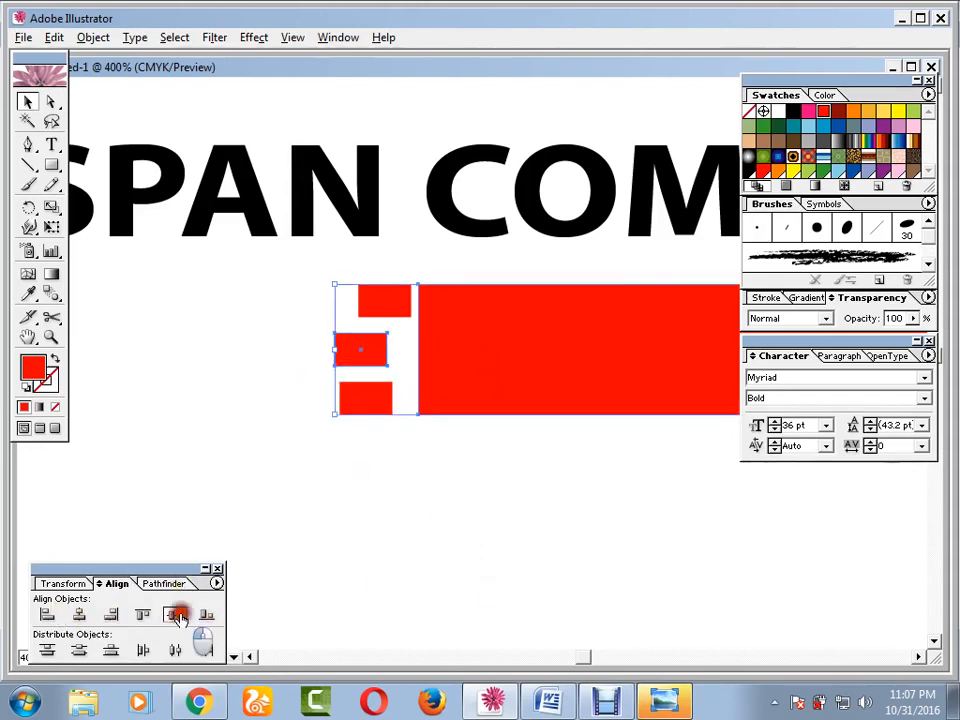
click(400, 474)
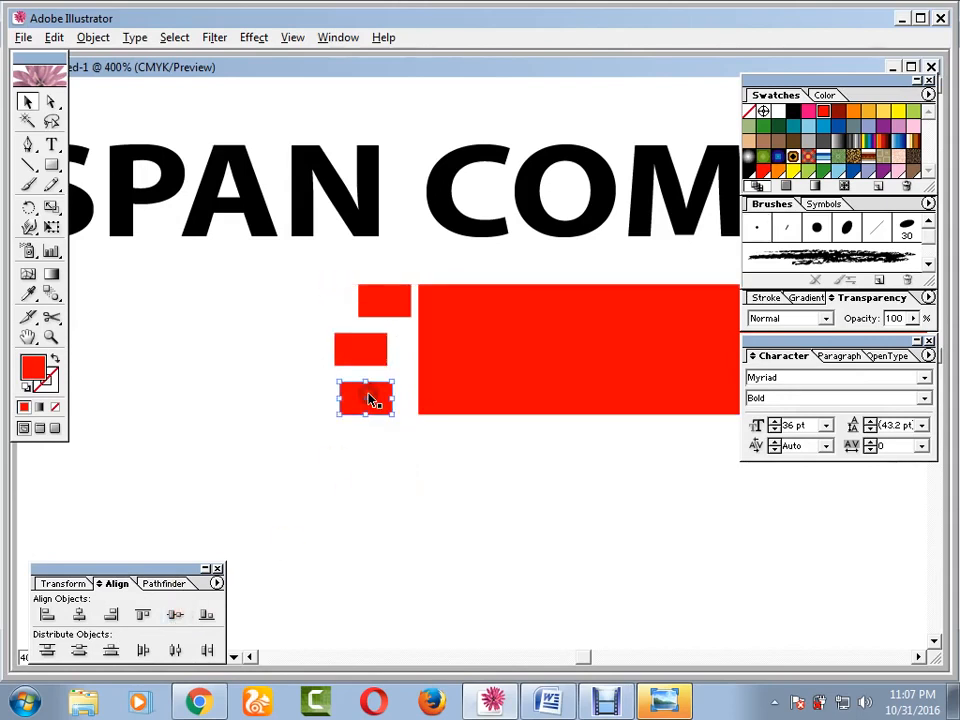
drag(367, 398, 383, 398)
click(364, 467)
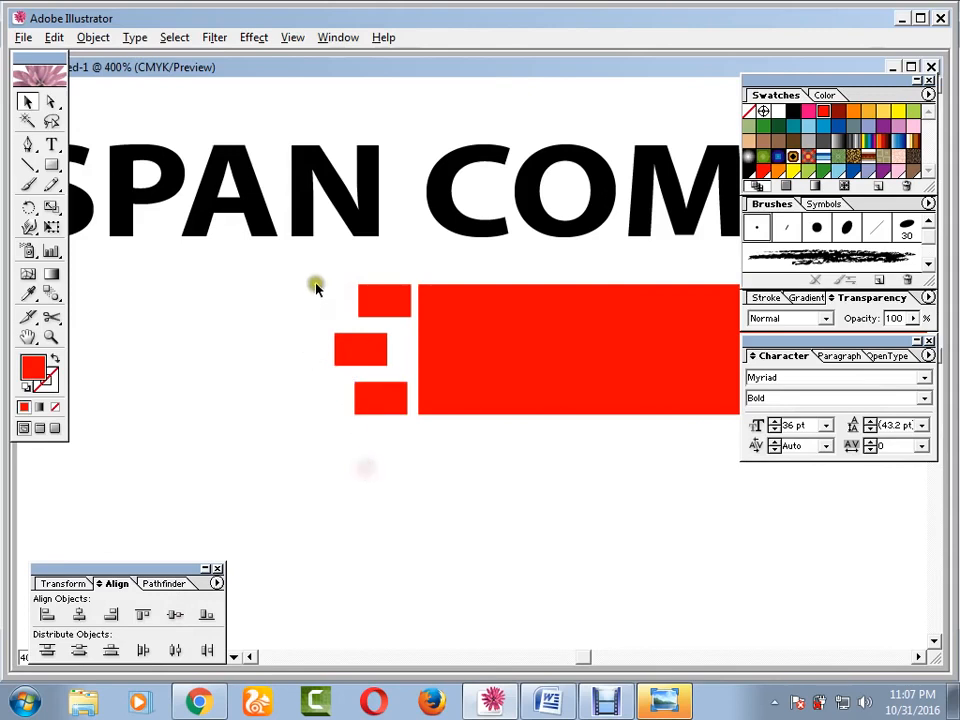
Copy the three-brick stack to the left and repeat the copy at equal spacing until there are six columns.
drag(316, 281, 316, 403)
key(ctrl+d)
key(ctrl+d)
key(ctrl+d)
key(ctrl+d)
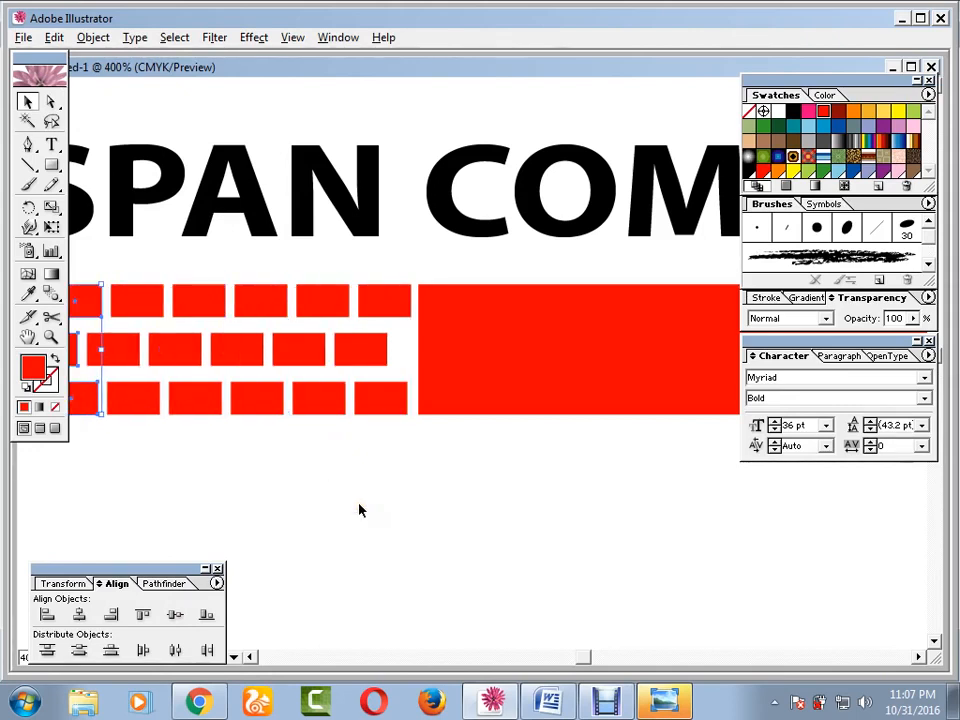
key(ctrl+minus)
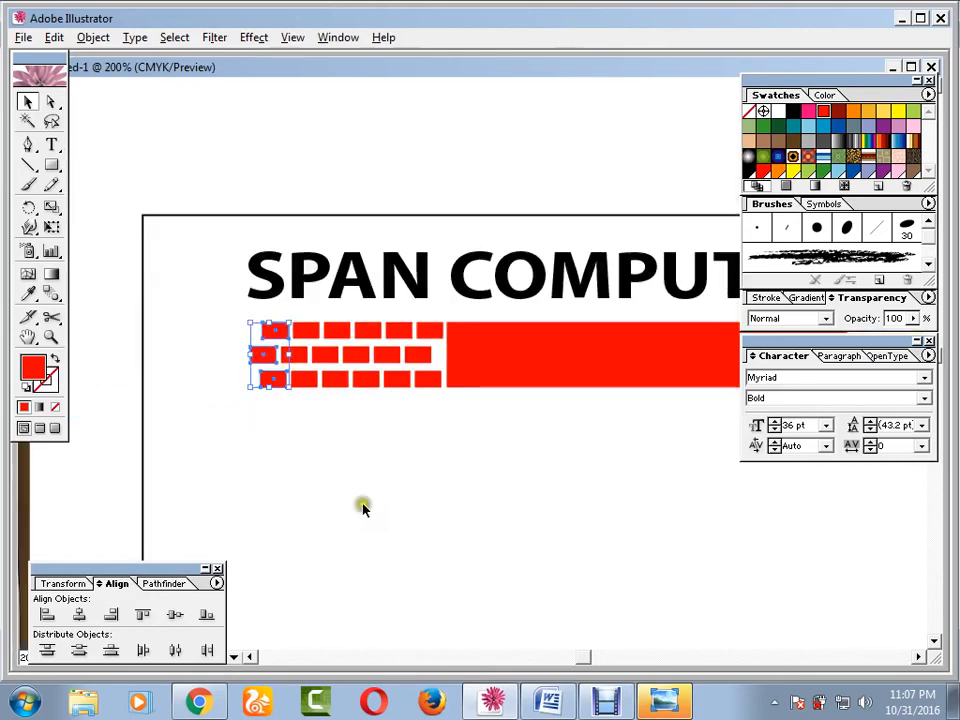
Delete the leftmost brick of the top row and add one more brick at the left end of the middle row.
click(363, 508)
click(277, 332)
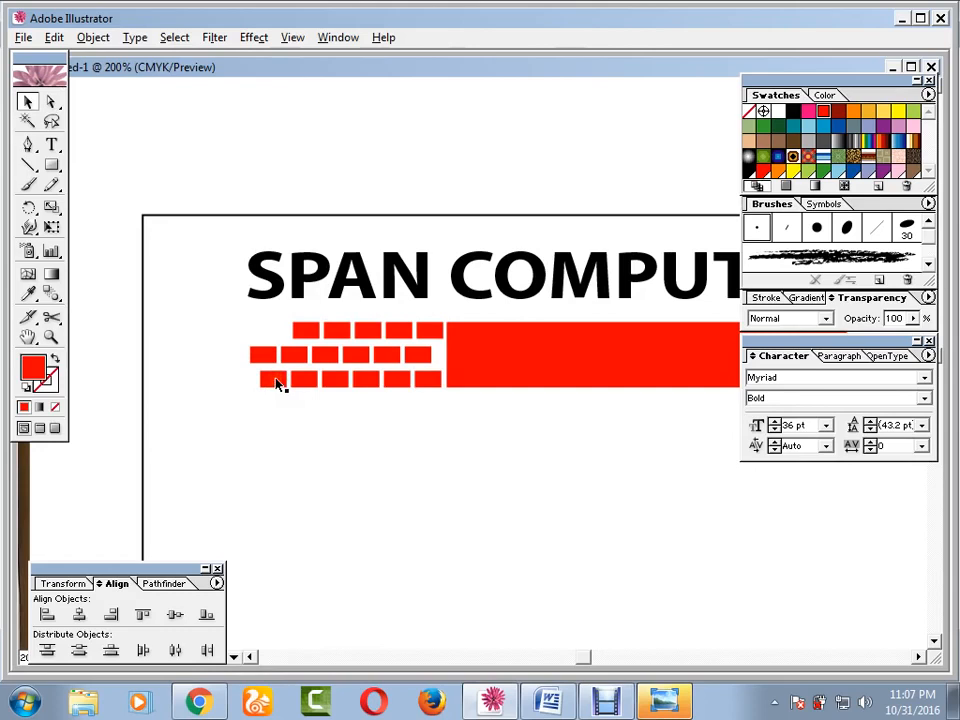
click(264, 356)
drag(273, 360, 247, 362)
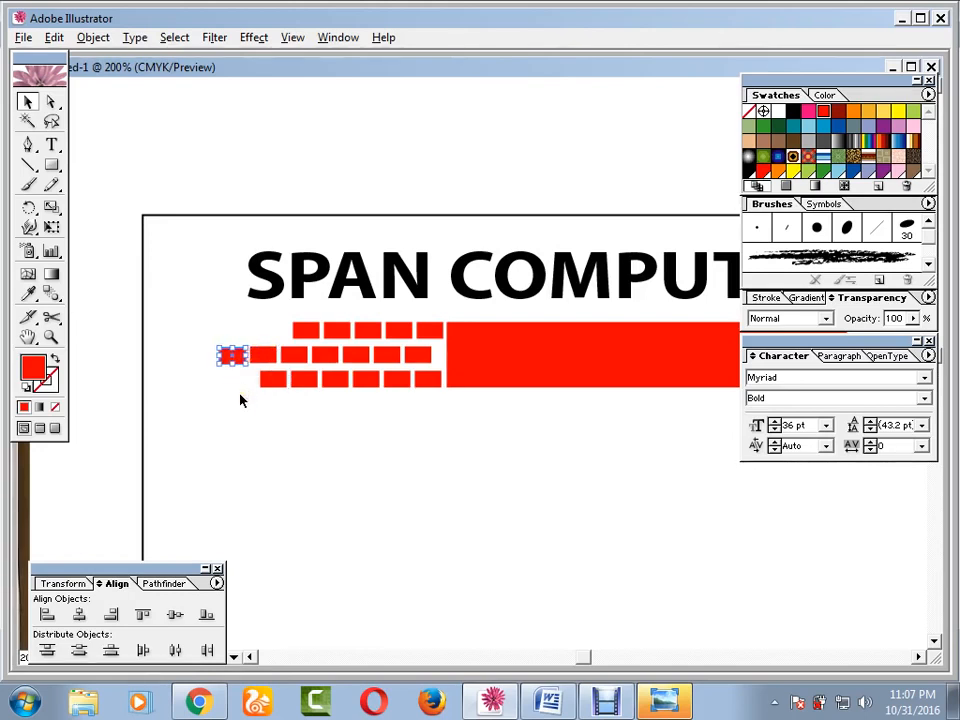
click(287, 438)
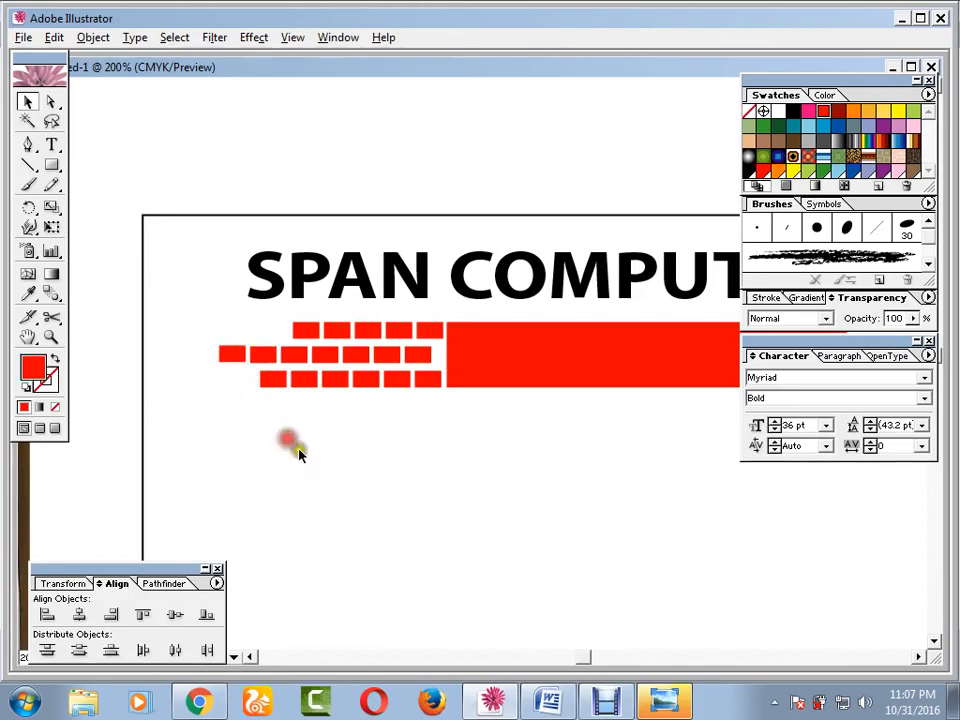
Nudge the leftmost brick of the middle row down into line with the rest of its row.
click(230, 354)
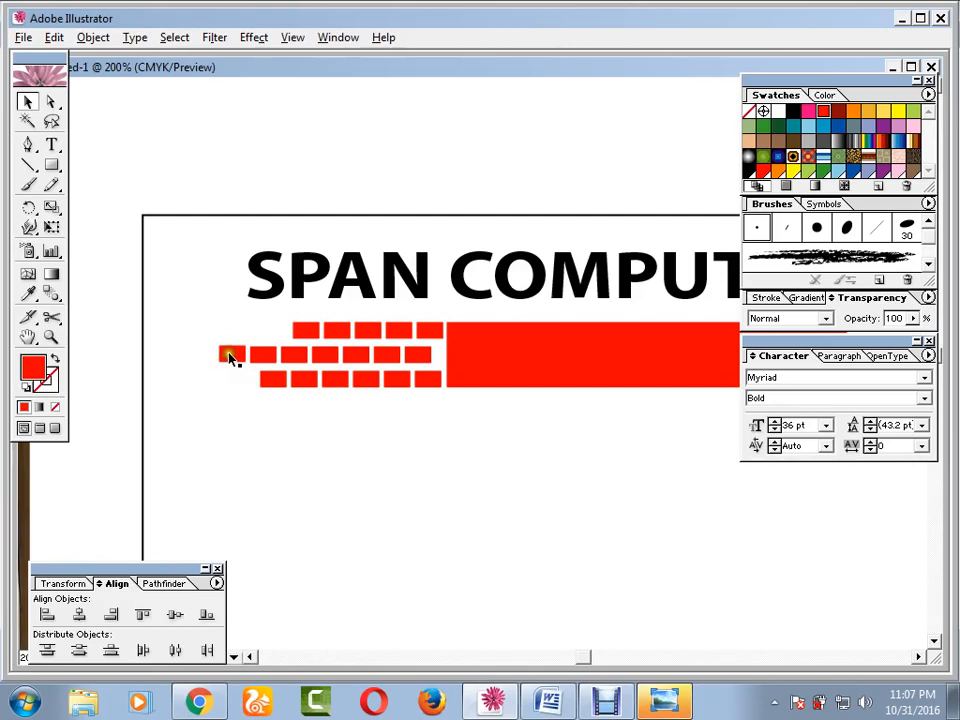
click(240, 432)
drag(185, 333, 592, 410)
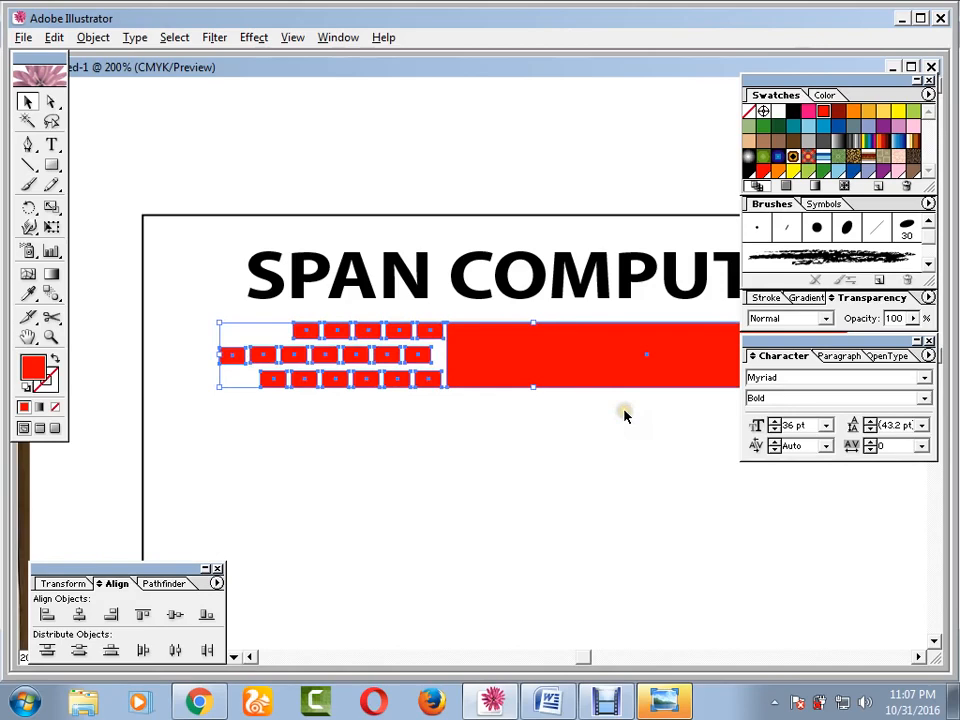
Stretch the SPAN COMPUTER title sideways so it spans from the leftmost brick to the red bar's right edge.
click(245, 277)
drag(245, 277, 224, 279)
drag(479, 437, 279, 444)
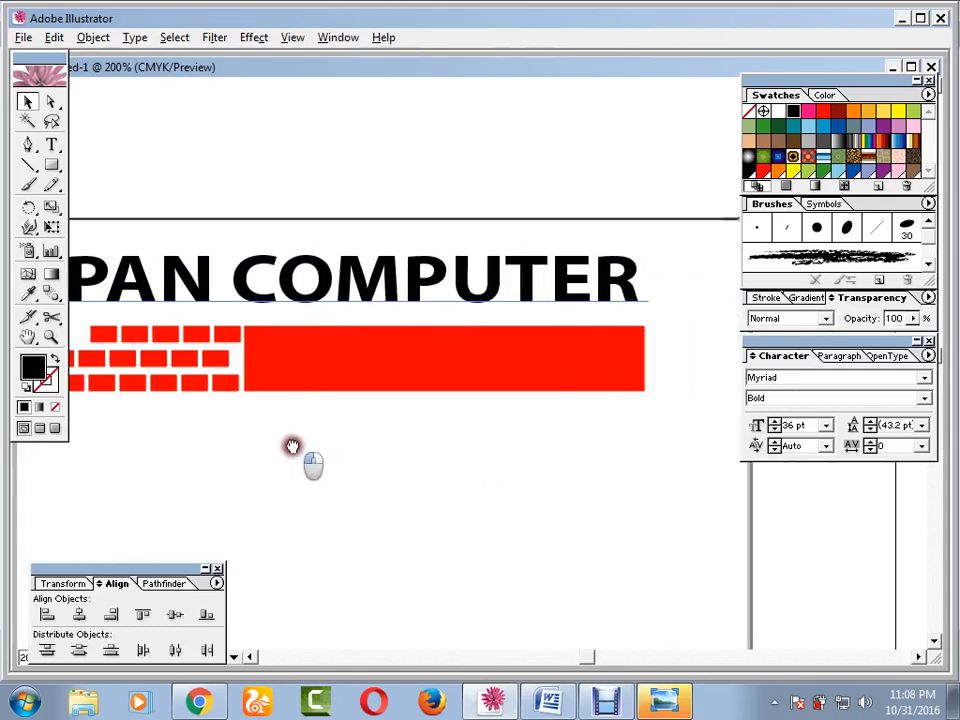
drag(649, 281, 655, 292)
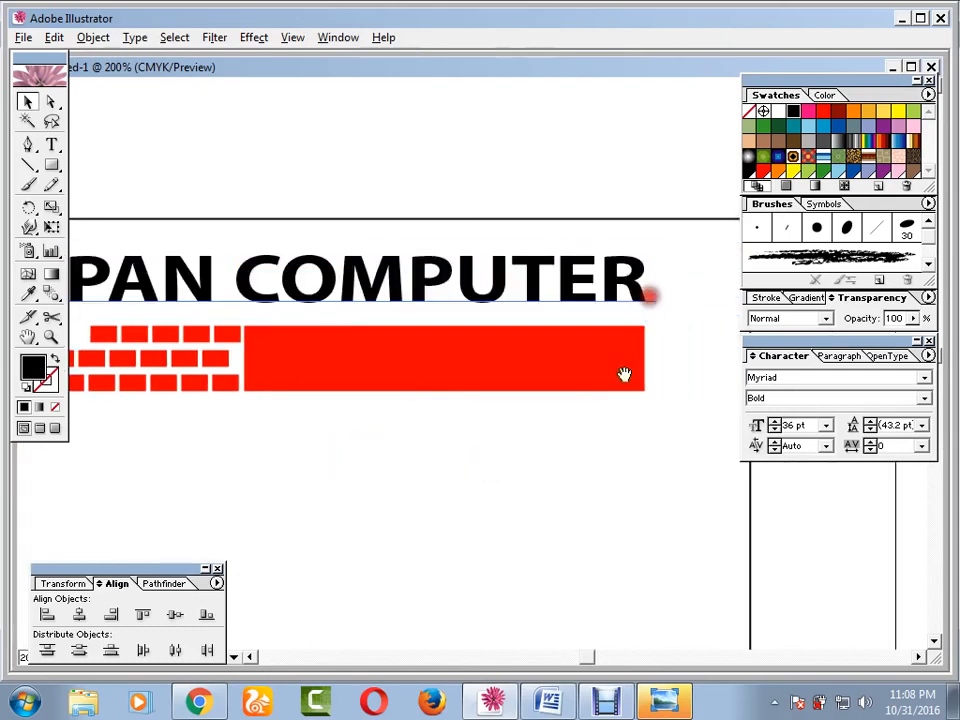
drag(546, 411, 681, 415)
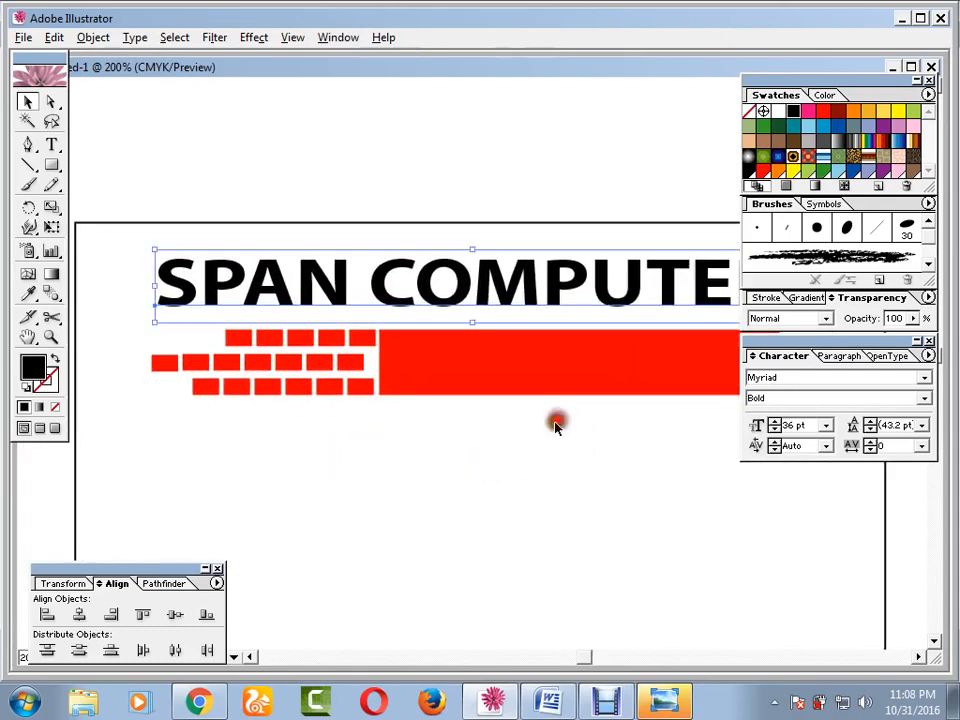
Copy the three rightmost bricks onto the left end of the red bar and fill the copies white.
click(440, 363)
click(445, 445)
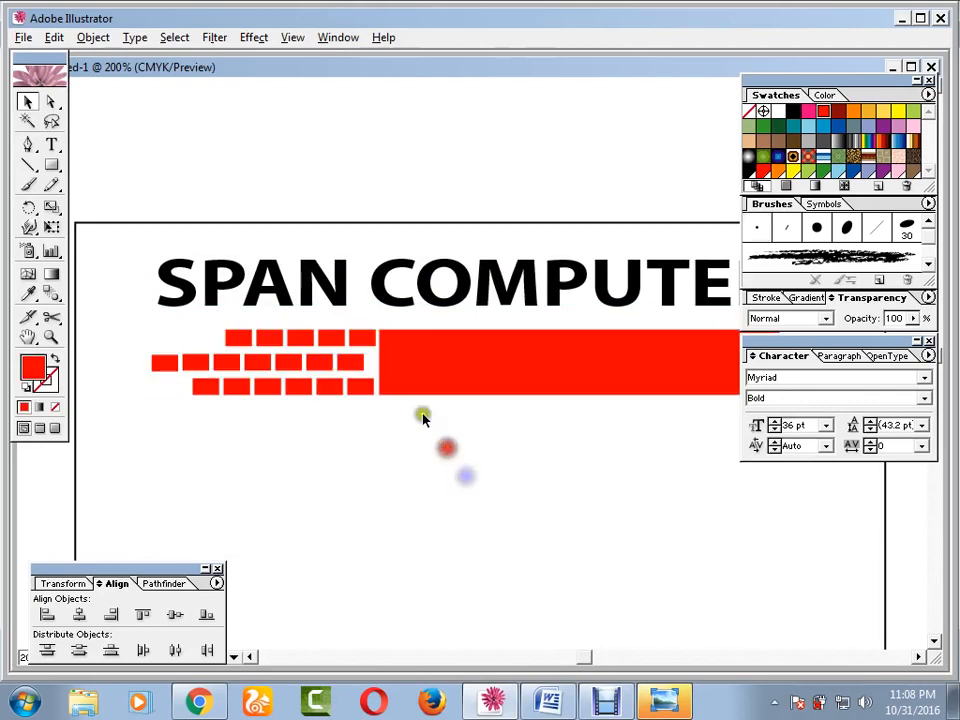
click(360, 337)
shift+click(355, 367)
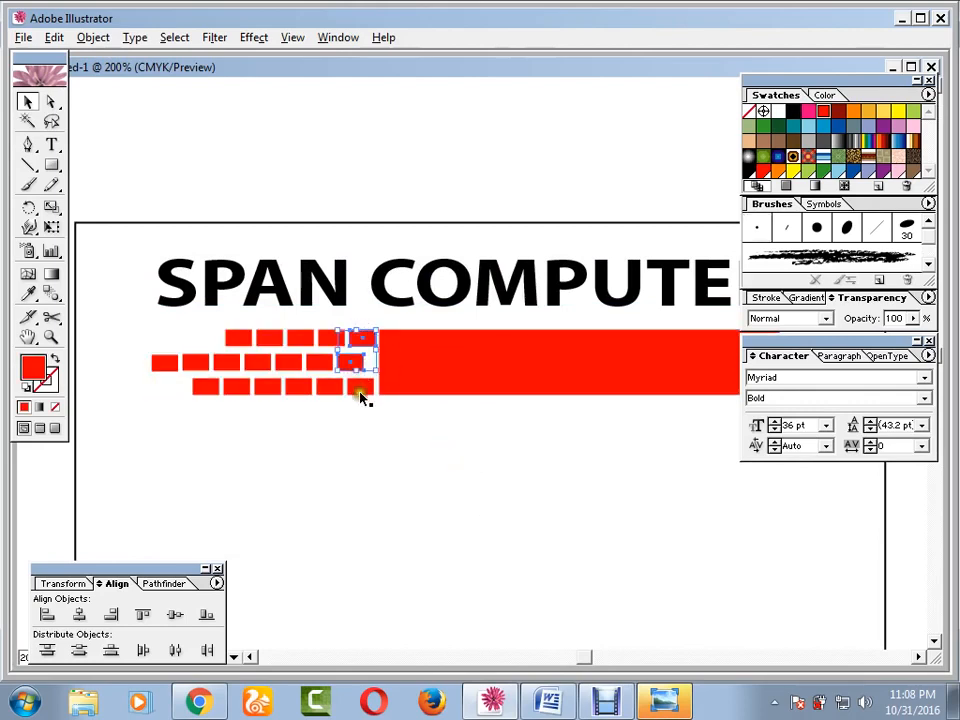
drag(362, 393, 424, 391)
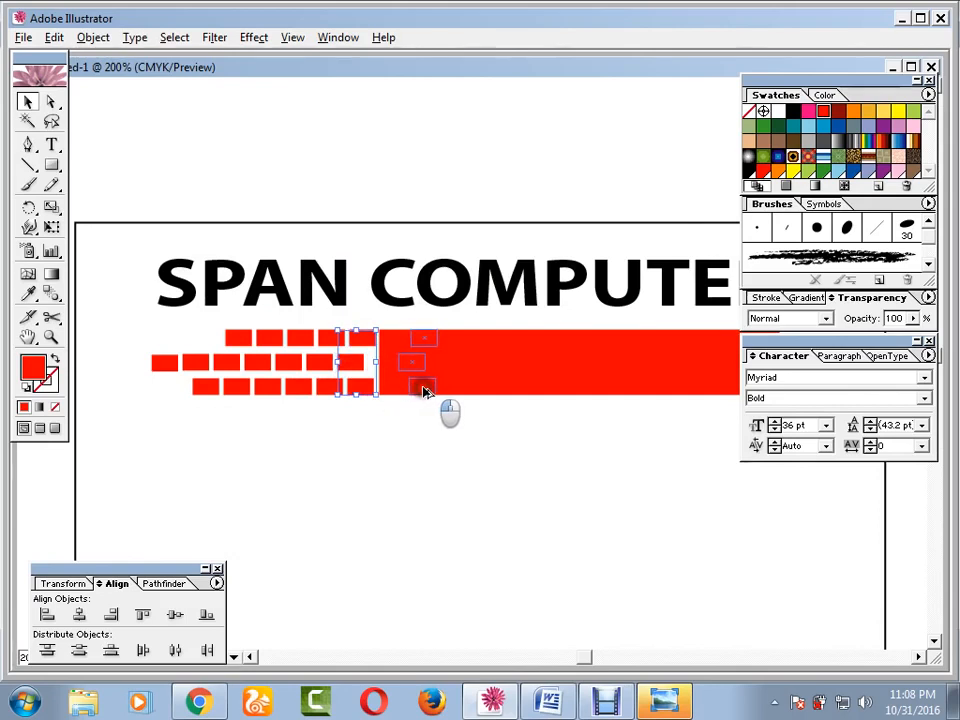
mouse_move(424, 391)
mouse_down()
mouse_move(399, 391)
mouse_move(414, 393)
mouse_up()
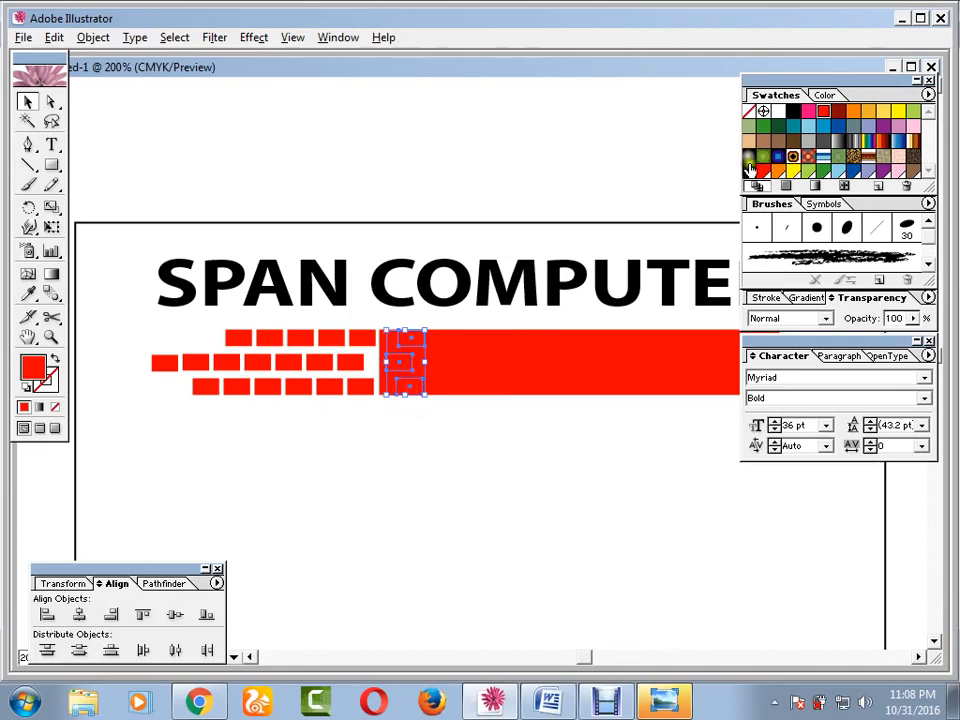
click(779, 111)
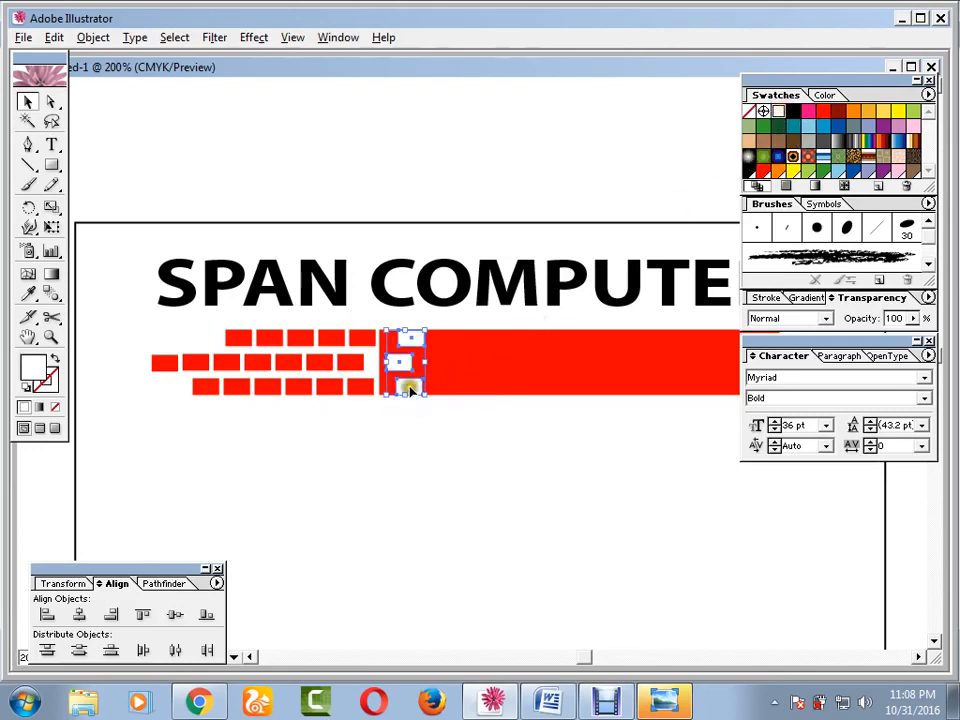
Repeat the white bricks to three columns and delete extras to leave one on top, two in the middle and three at the bottom.
drag(403, 386, 447, 395)
click(448, 448)
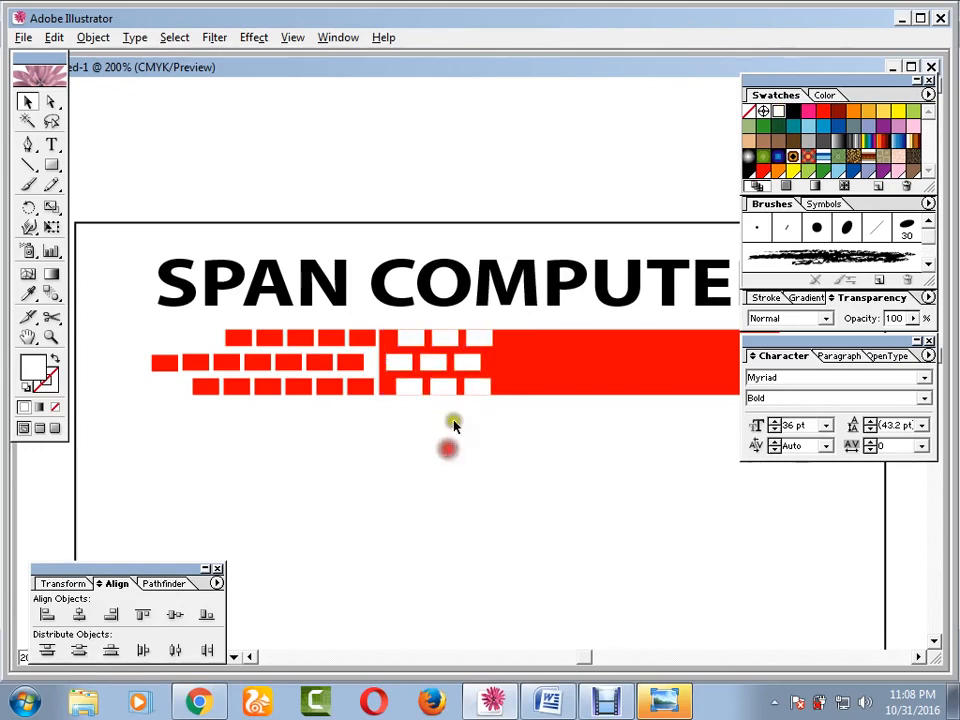
click(477, 340)
click(467, 366)
key(Delete)
click(443, 340)
key(Delete)
click(446, 437)
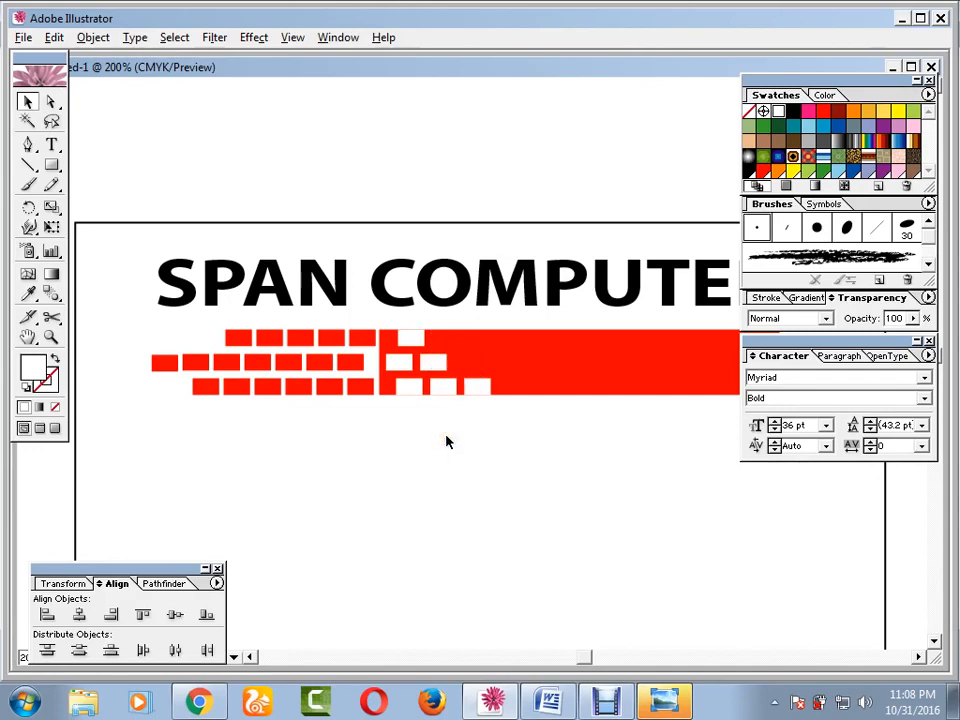
Nudge the three bottom white bricks up and the top white brick down, away from the red bar's edges.
click(585, 438)
click(545, 390)
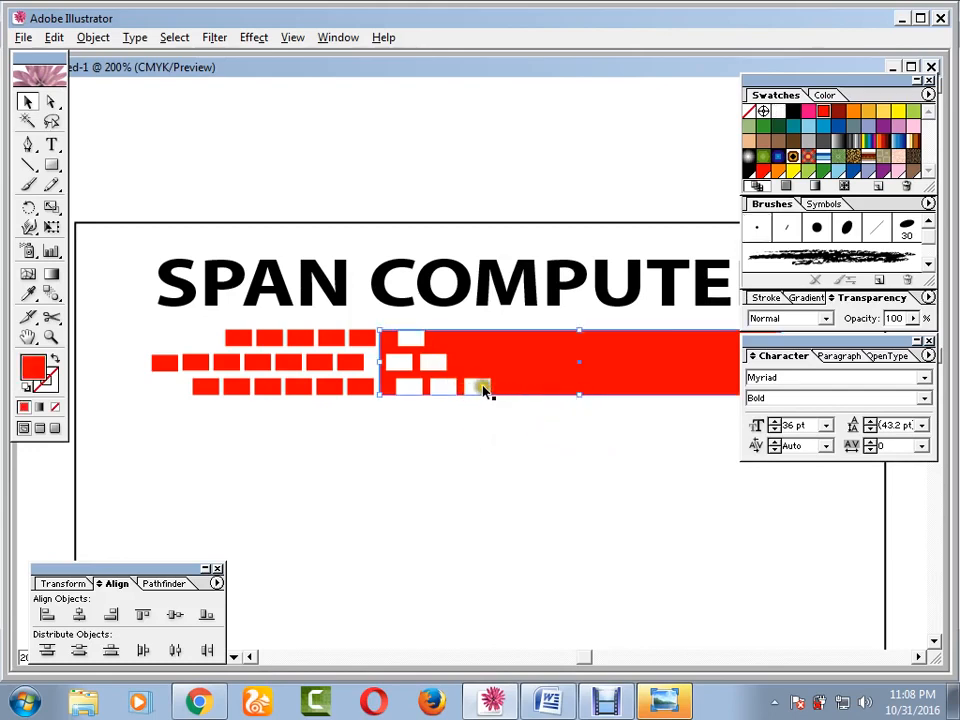
click(481, 388)
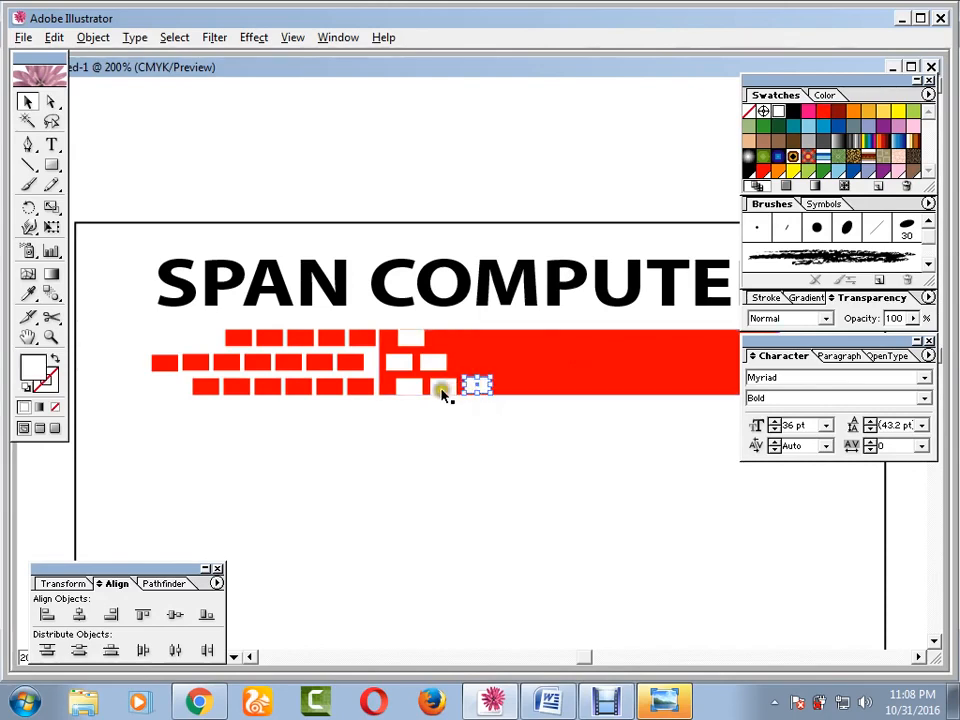
click(429, 446)
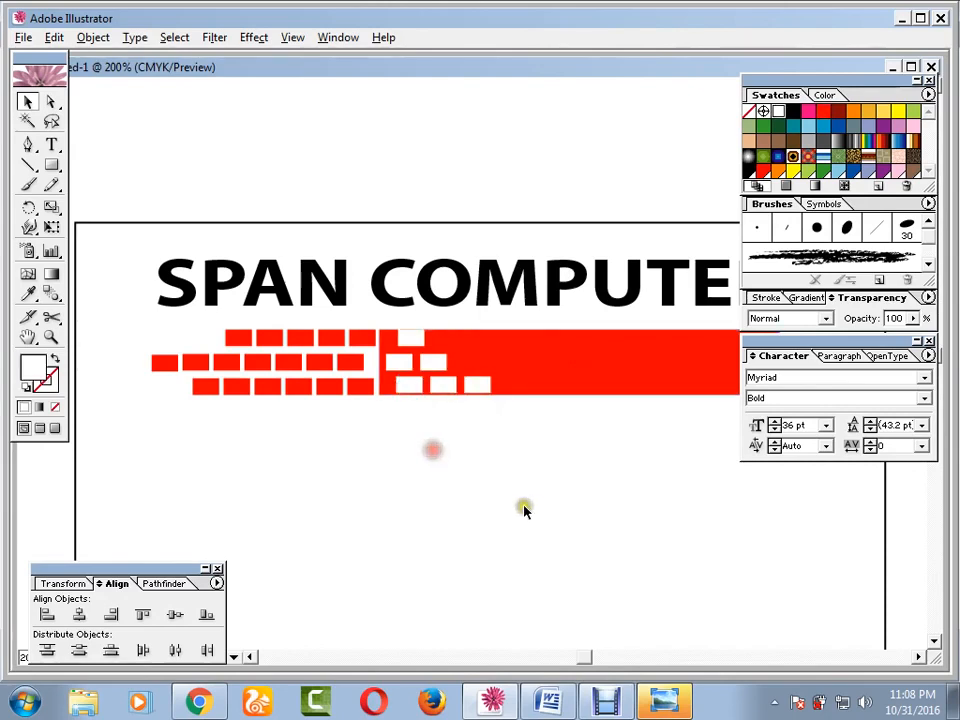
click(412, 340)
click(460, 530)
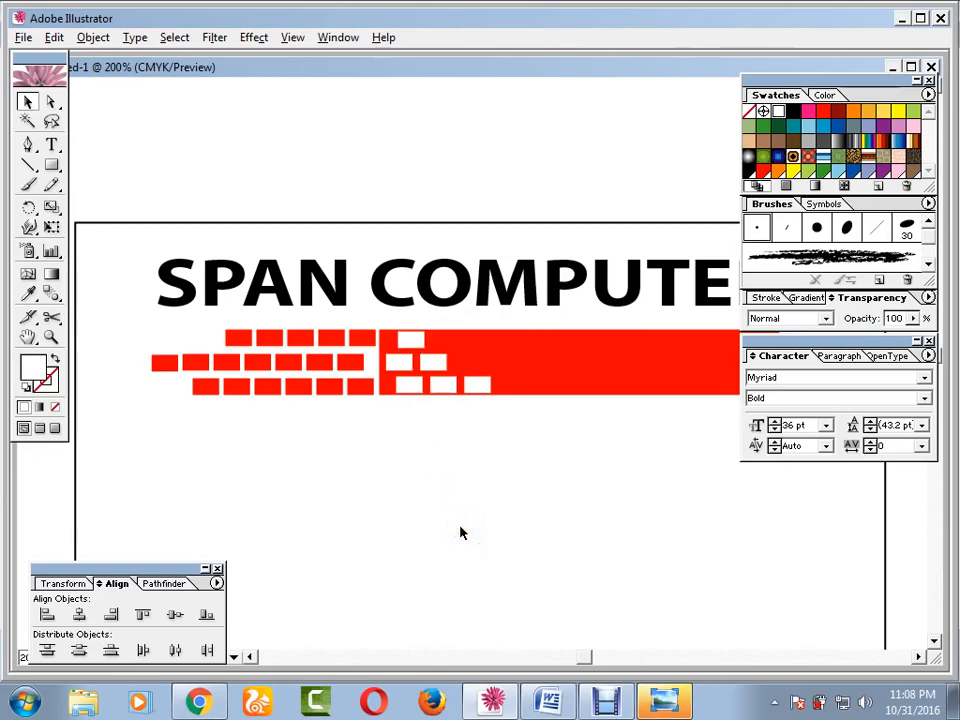
Move the "All kinds of Computer Accessories Sales" text onto the red bar and bring it to the front.
key(ctrl+minus)
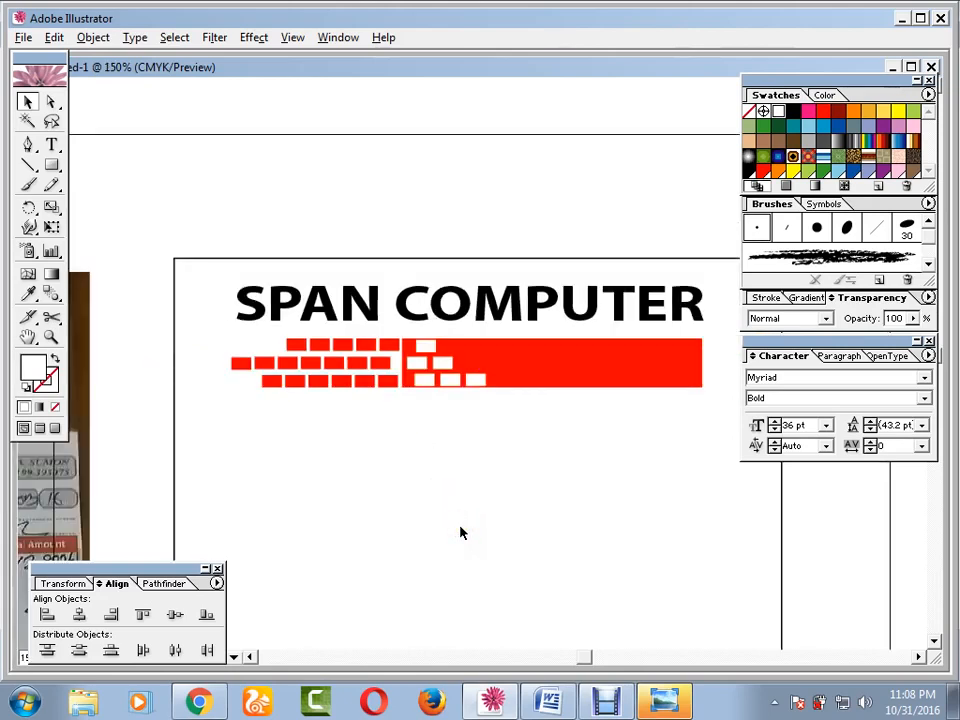
drag(125, 270, 304, 261)
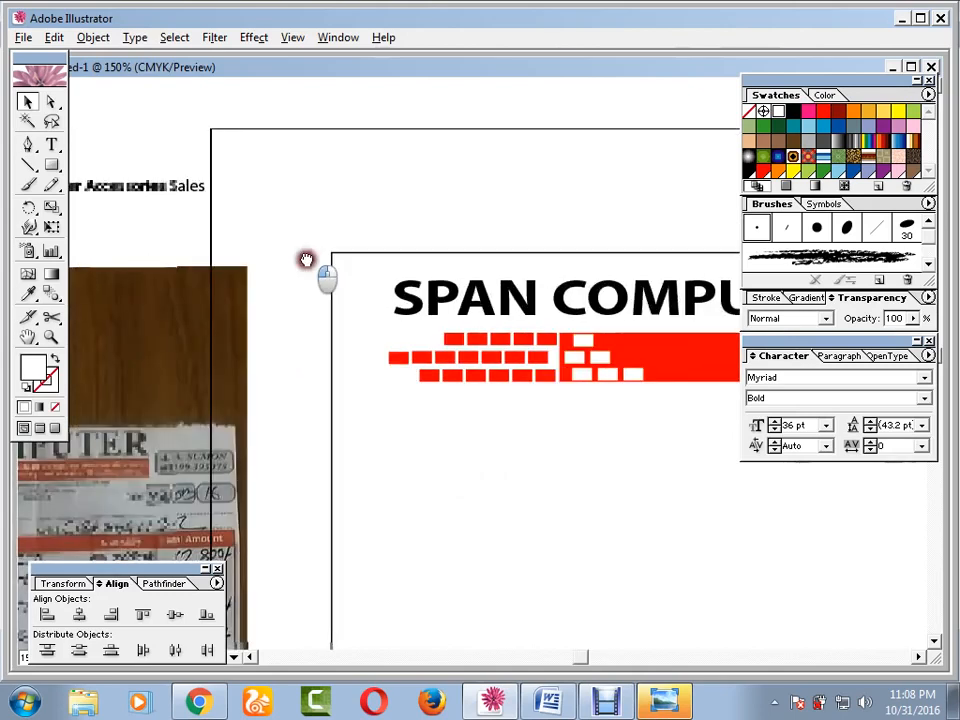
drag(148, 186, 500, 338)
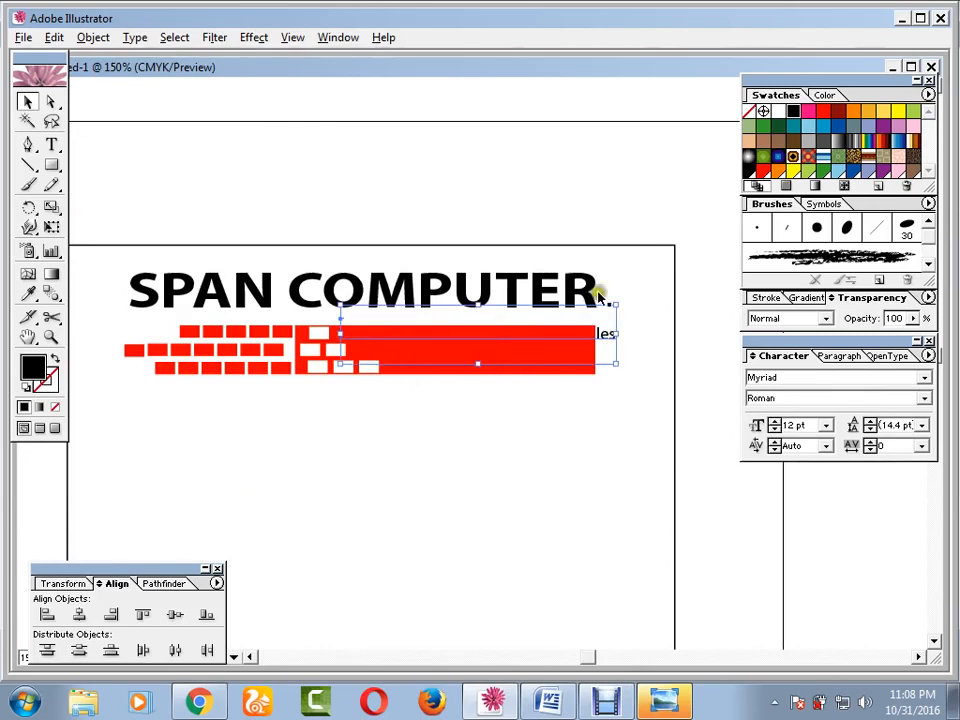
right_click(603, 336)
mouse_move(671, 497)
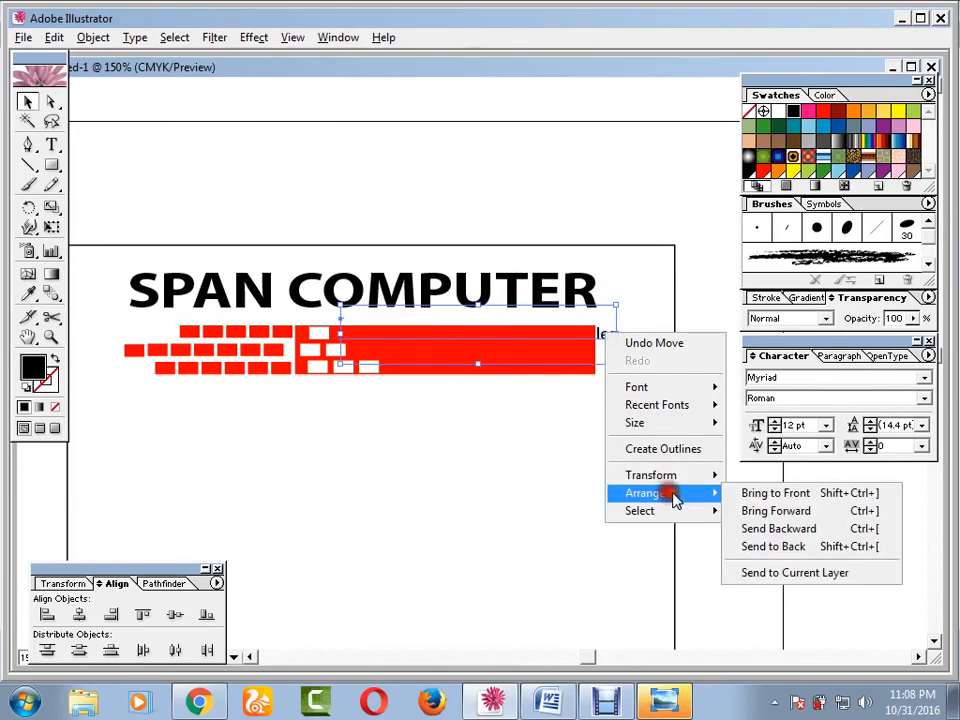
click(760, 493)
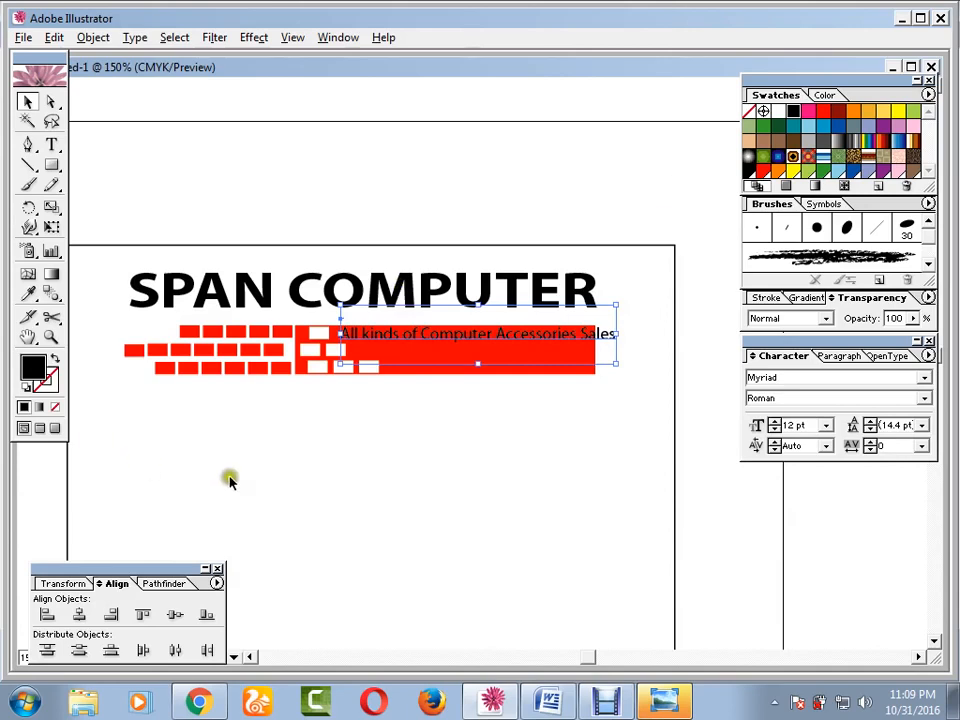
Set the tagline text to 11 pt and fit it within the upper right part of the red bar.
click(774, 429)
click(774, 429)
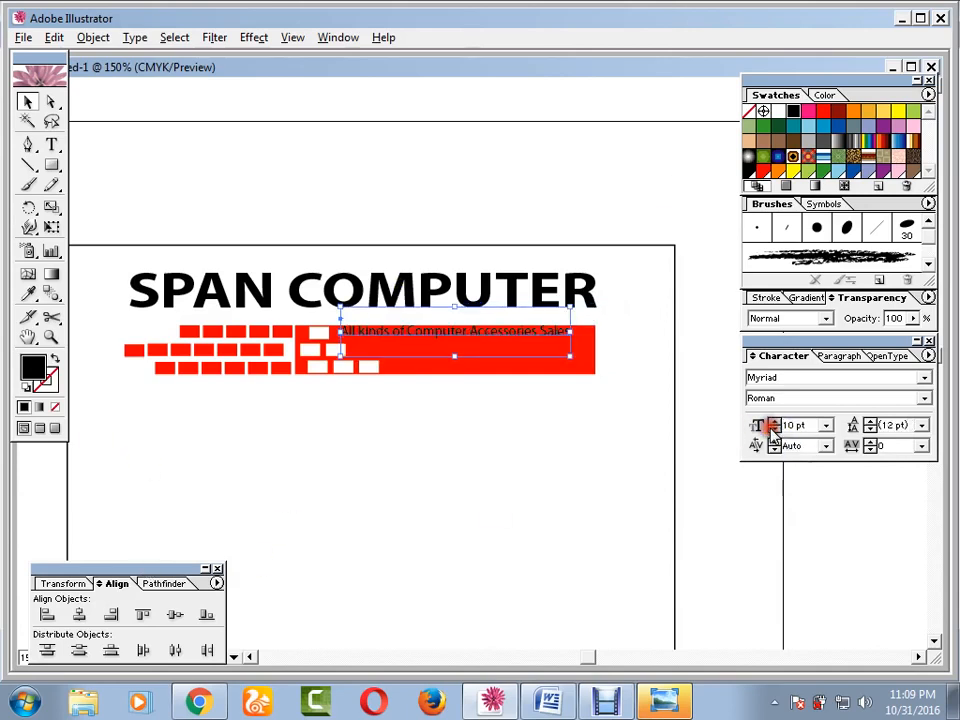
drag(525, 333, 531, 339)
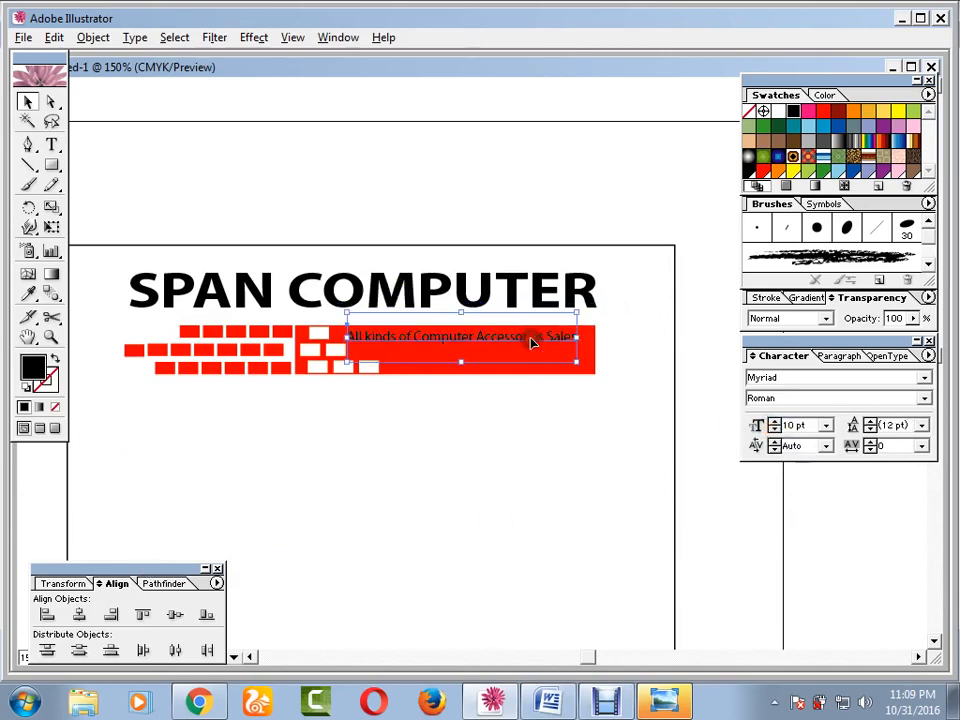
click(775, 421)
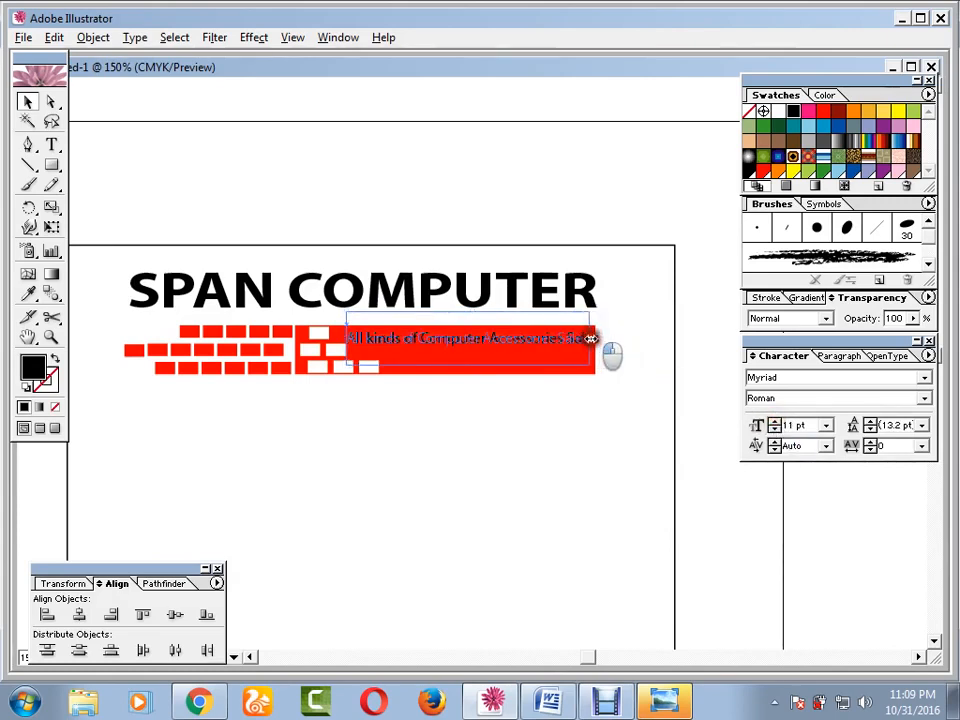
click(635, 360)
Fill the tagline white and duplicate it directly below as a second line on the red bar.
click(491, 340)
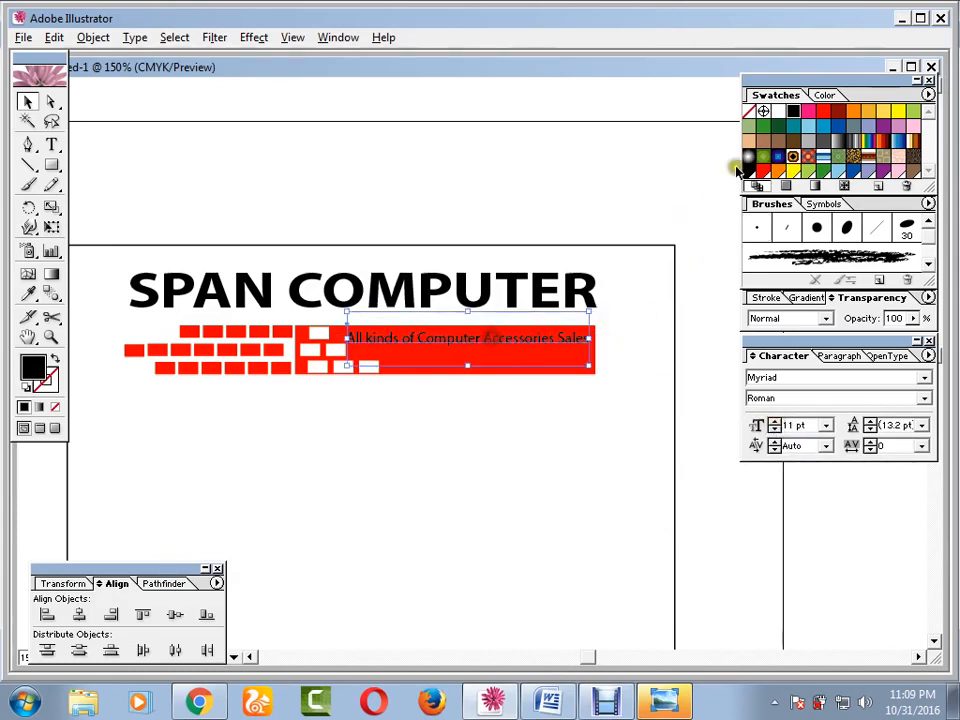
click(776, 111)
click(664, 304)
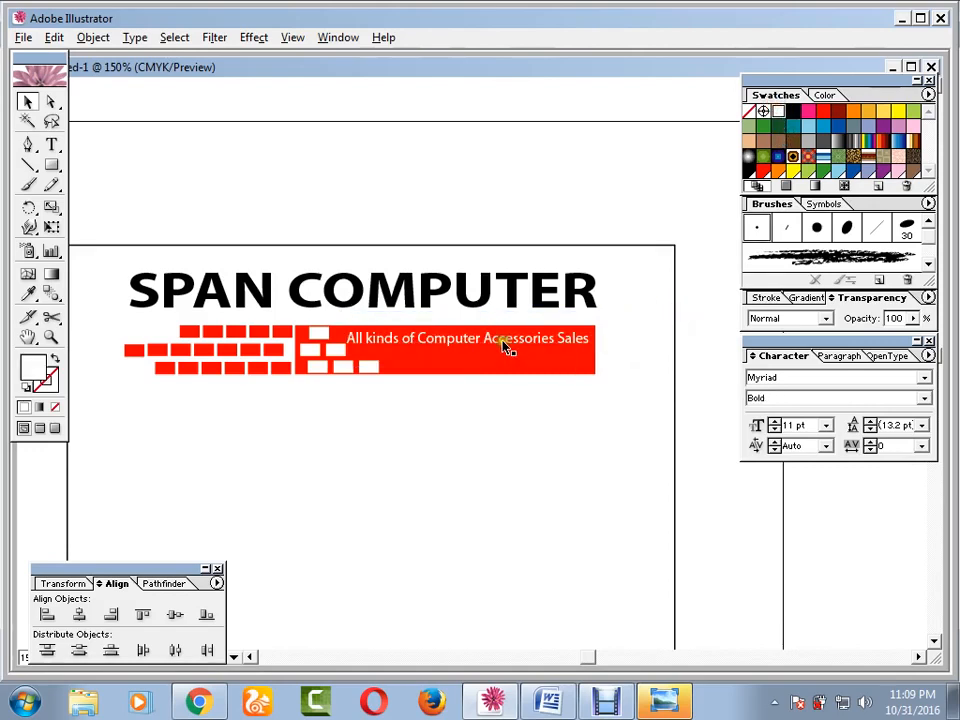
drag(505, 345, 507, 359)
click(563, 448)
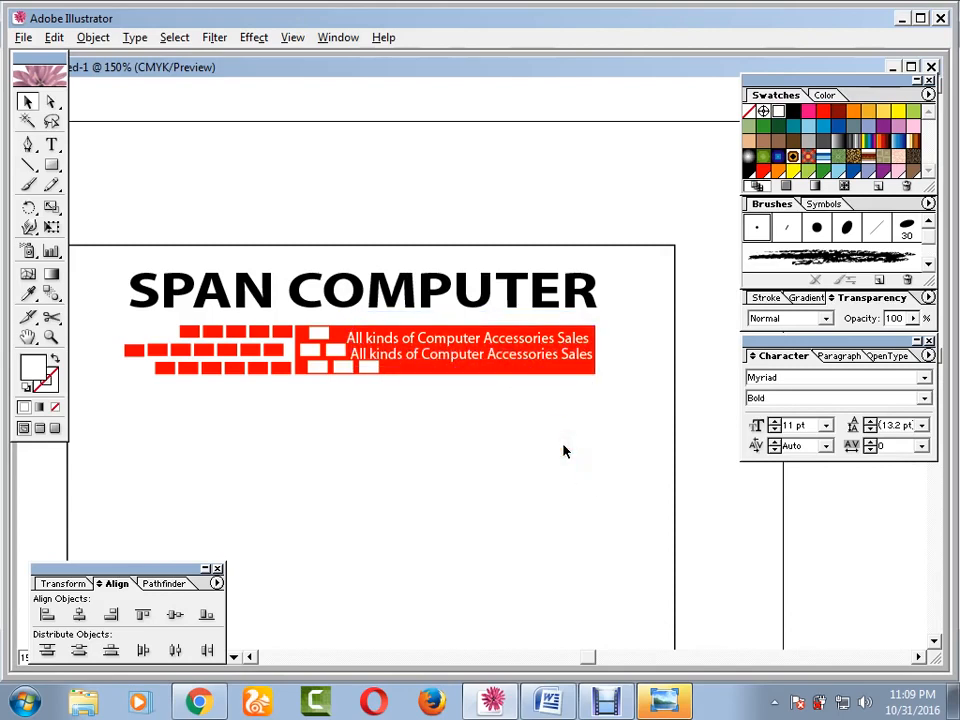
Scale down the whole header of title, bricks, bar and taglines, and shift it left to free space on its right.
drag(591, 433, 182, 274)
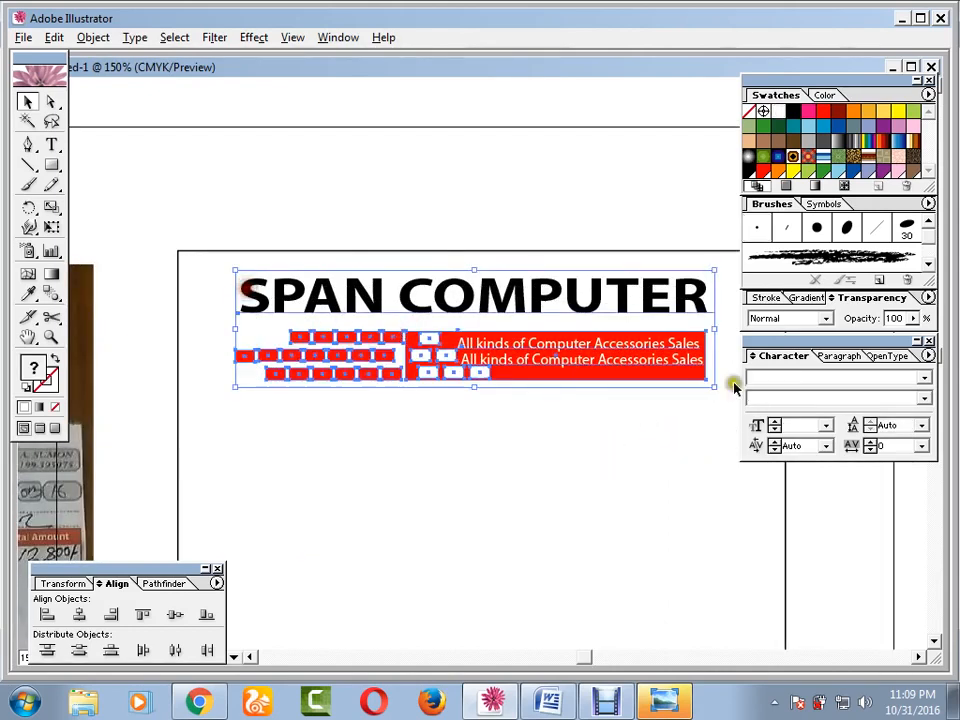
drag(710, 388, 688, 381)
drag(690, 450, 583, 450)
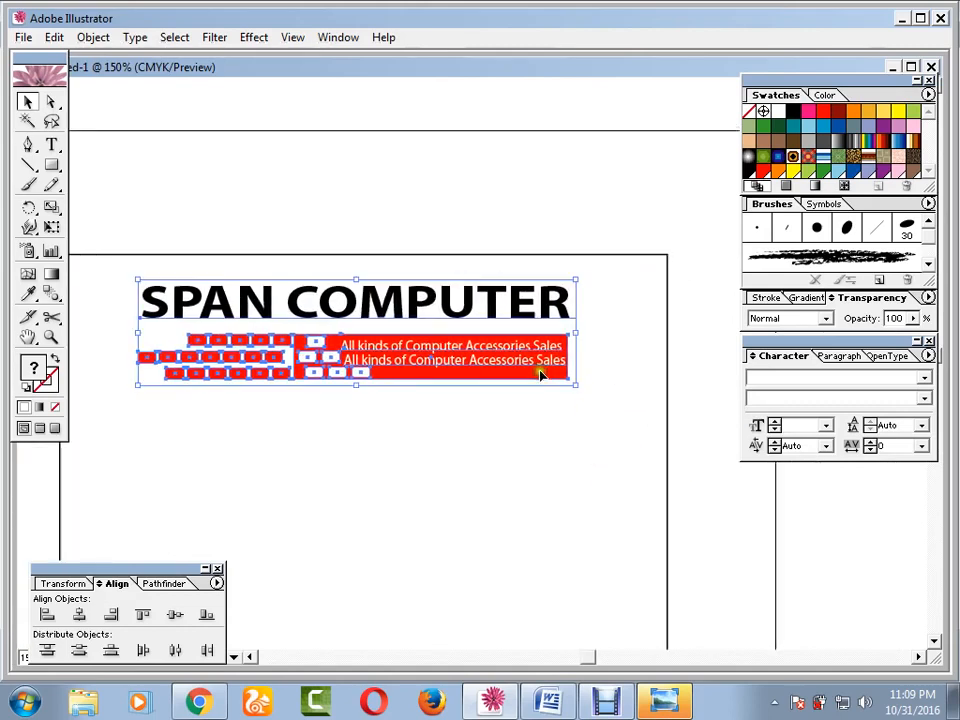
drag(575, 385, 155, 252)
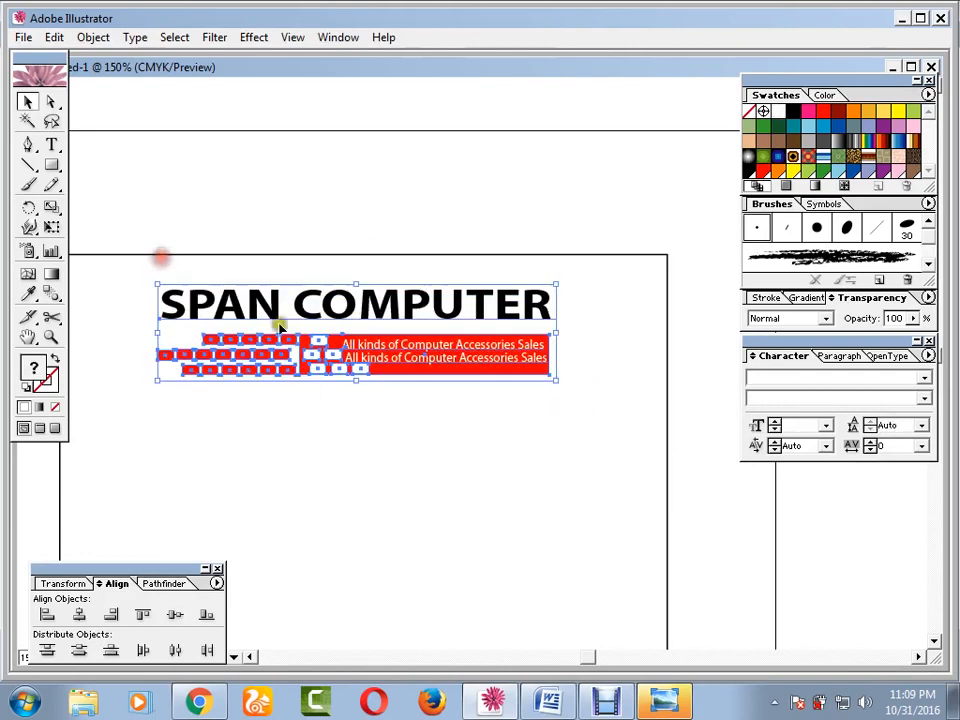
click(489, 444)
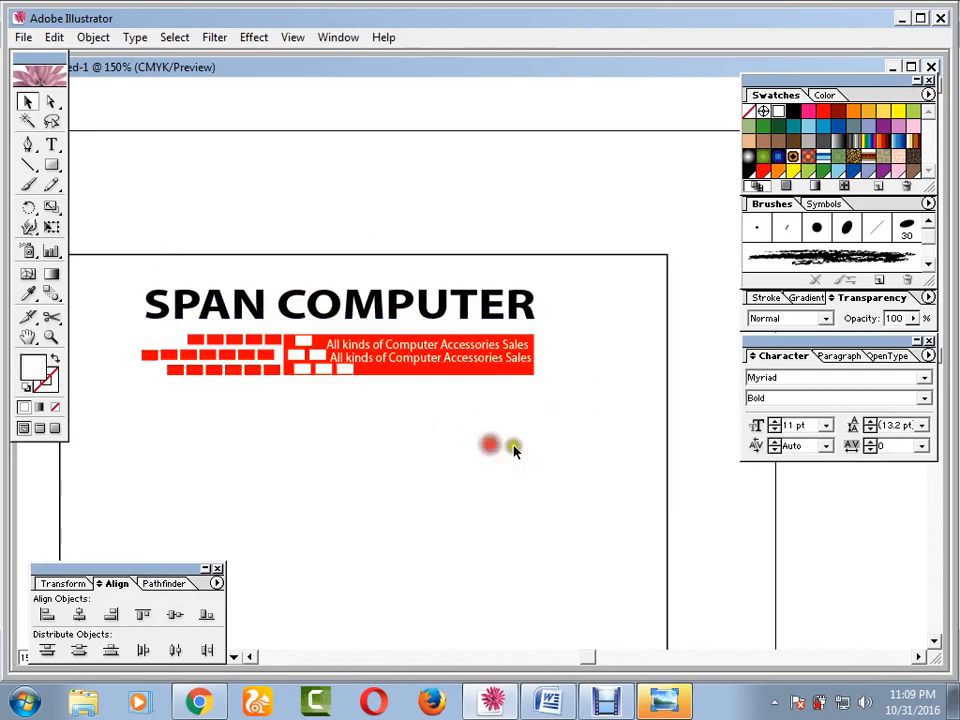
Draw a small rounded rectangle in the empty space between the header and the memo's right border.
drag(589, 424, 638, 420)
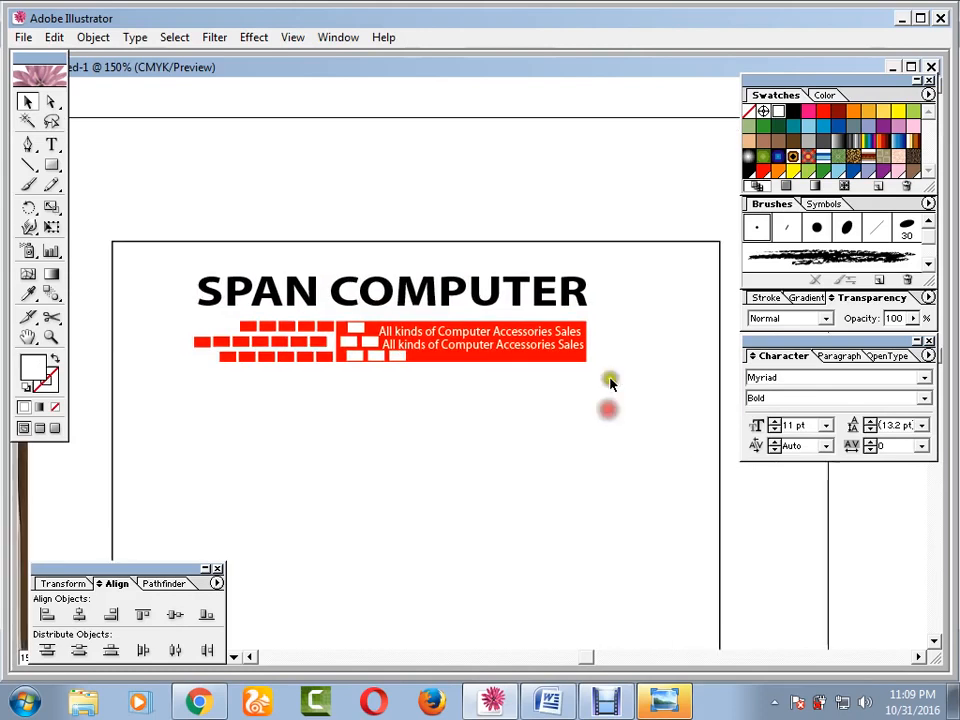
drag(613, 312, 698, 351)
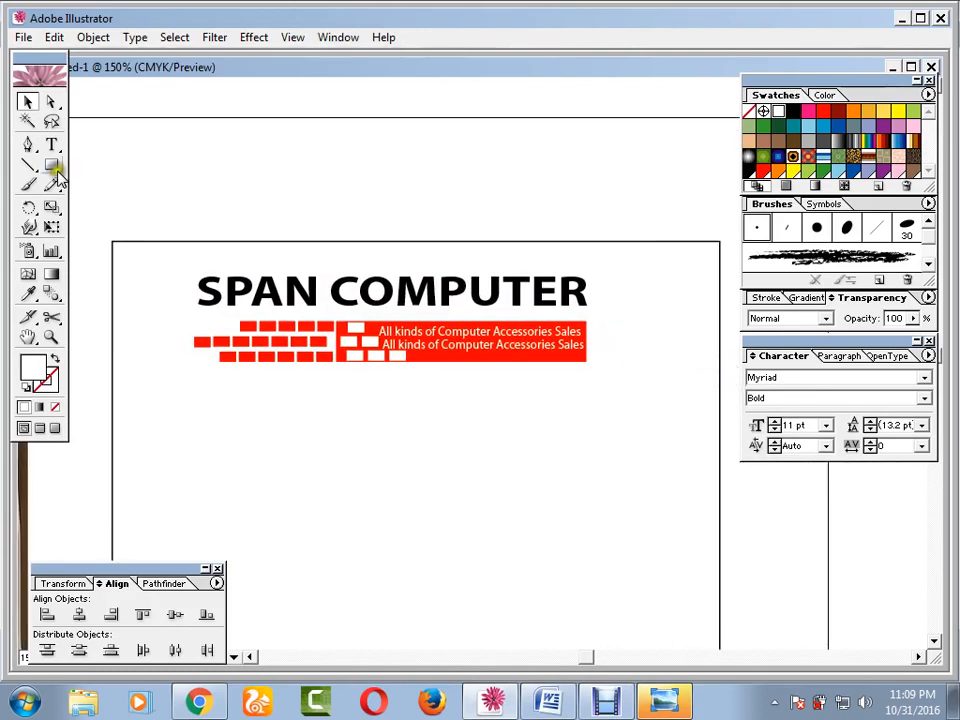
drag(55, 165, 93, 169)
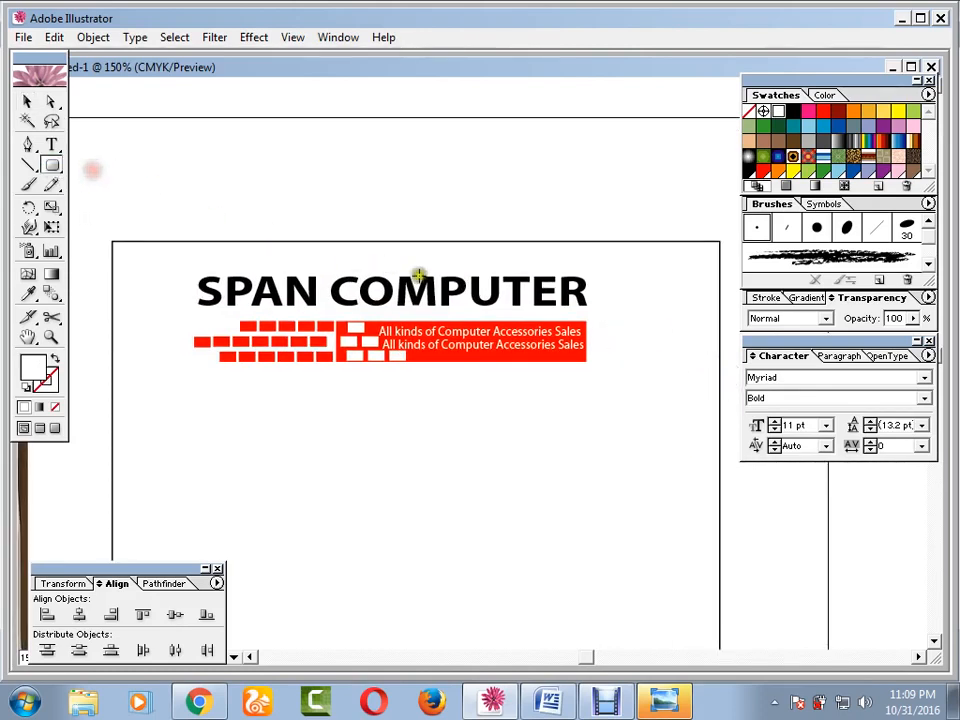
drag(607, 303, 716, 341)
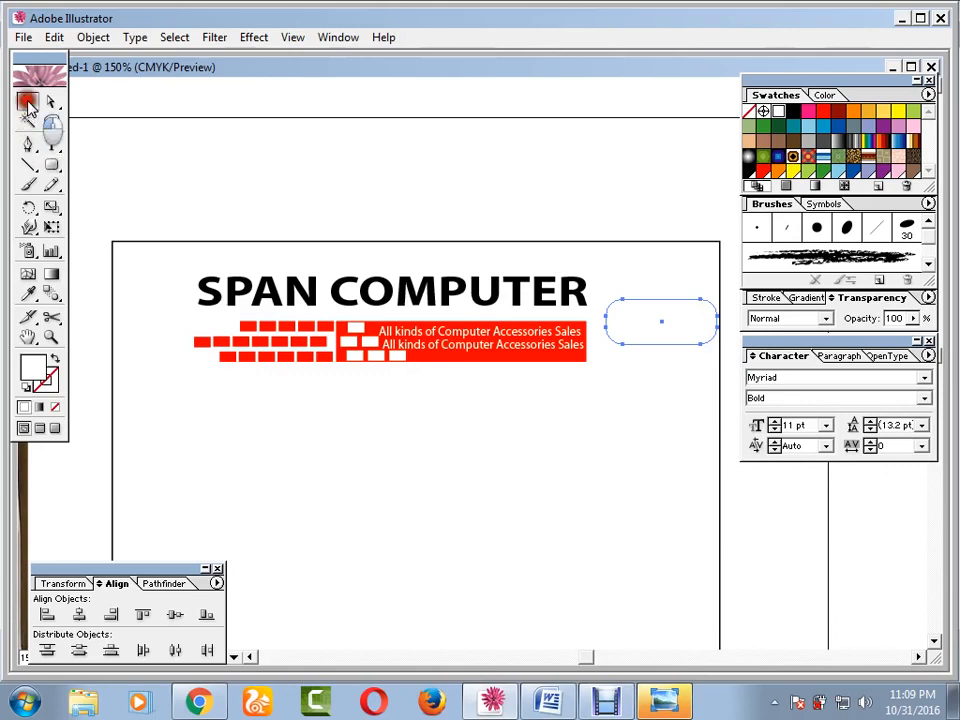
Give the rounded rectangle a black outline with no fill and shift it slightly down and left beside the red bar.
click(27, 101)
click(55, 385)
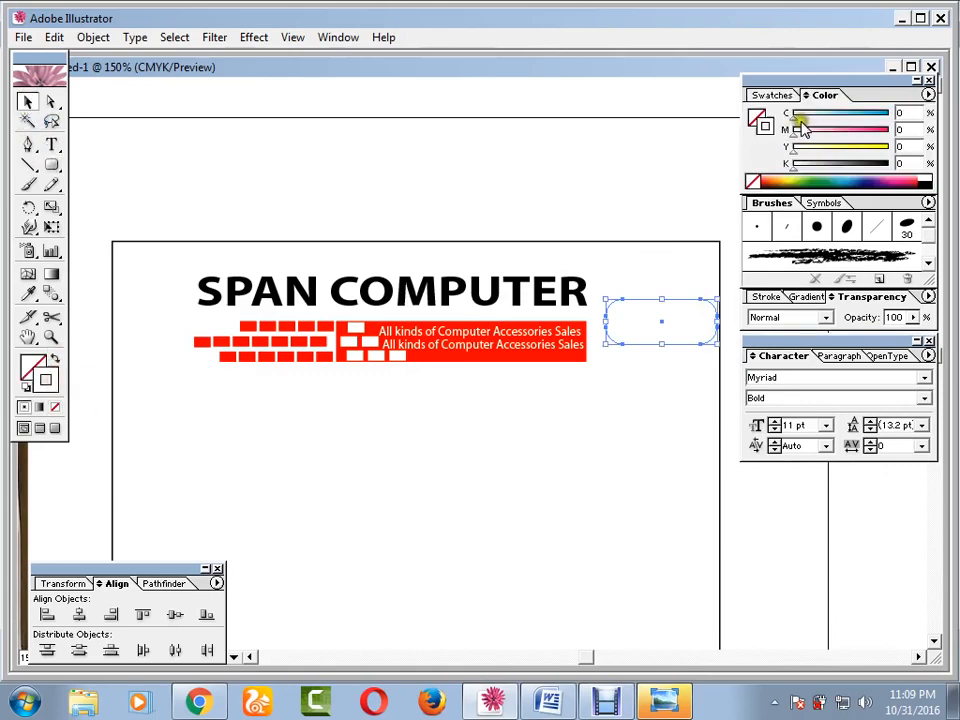
click(770, 95)
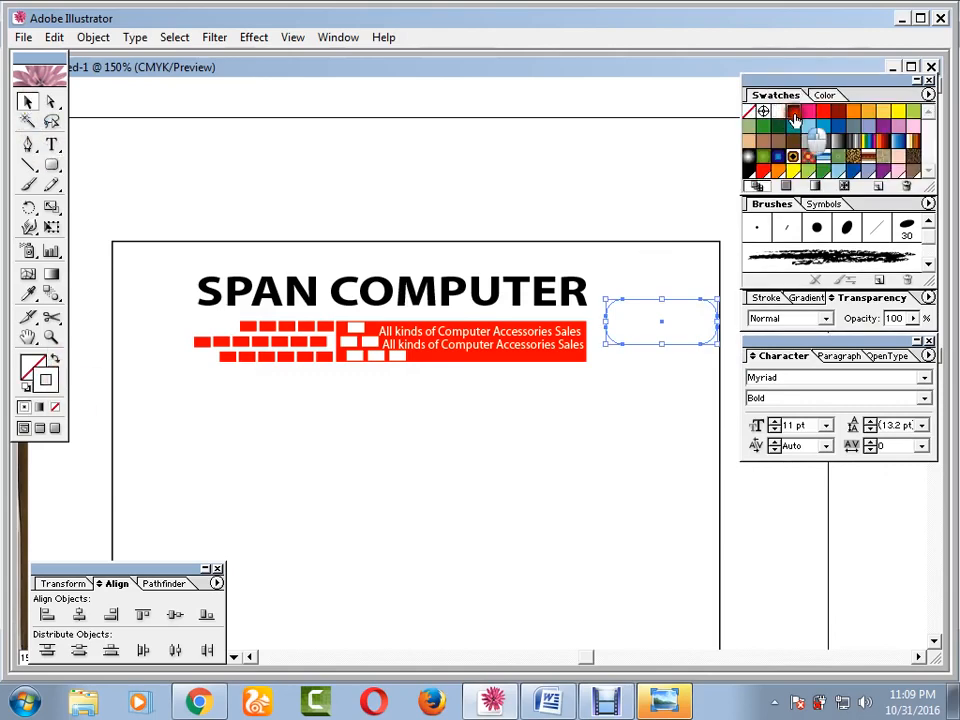
click(792, 114)
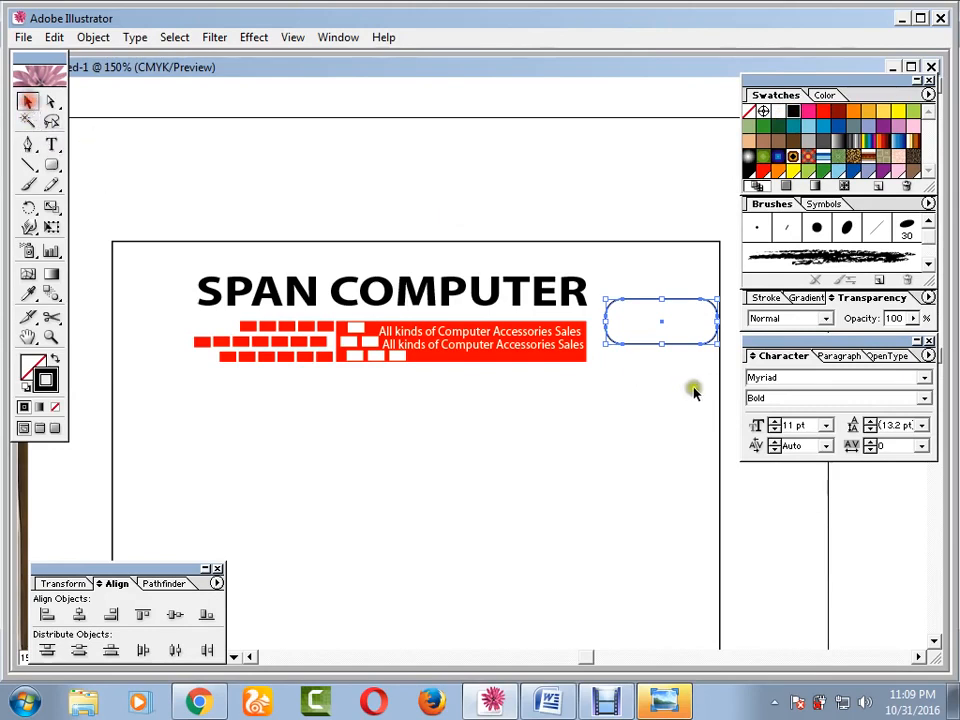
click(667, 343)
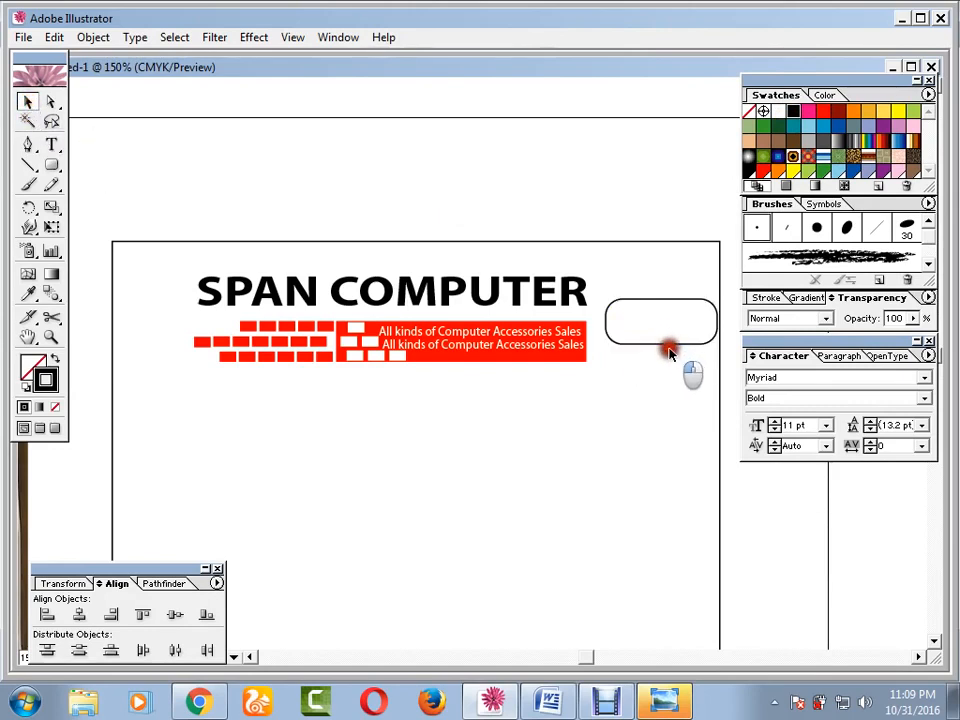
click(666, 344)
drag(662, 354, 658, 358)
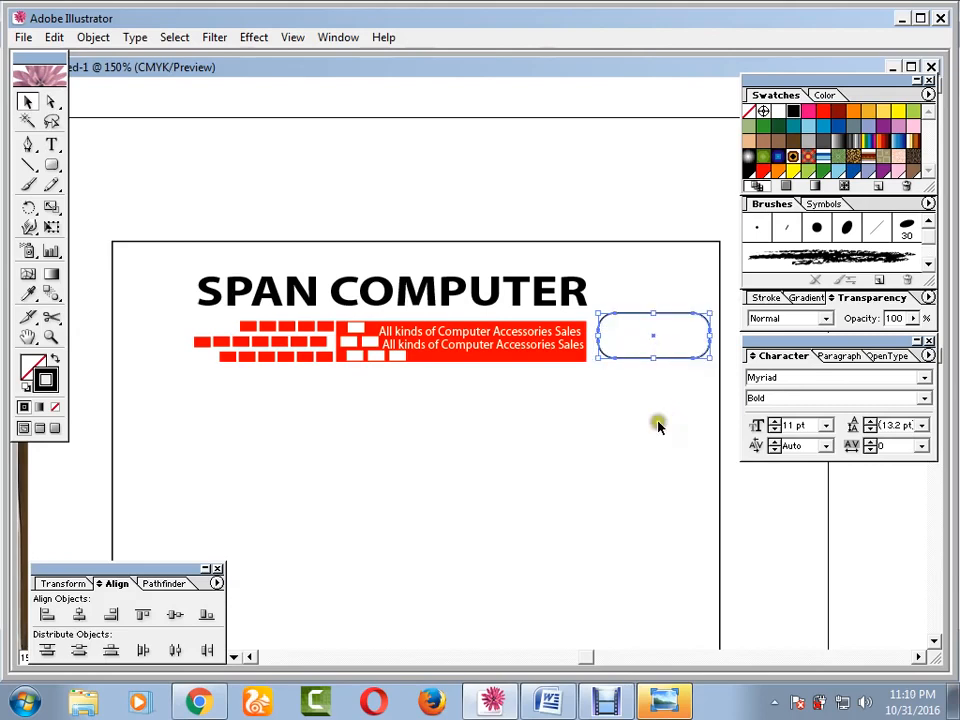
click(640, 427)
Fill the rounded rectangle with a light grey of 9% black.
click(680, 316)
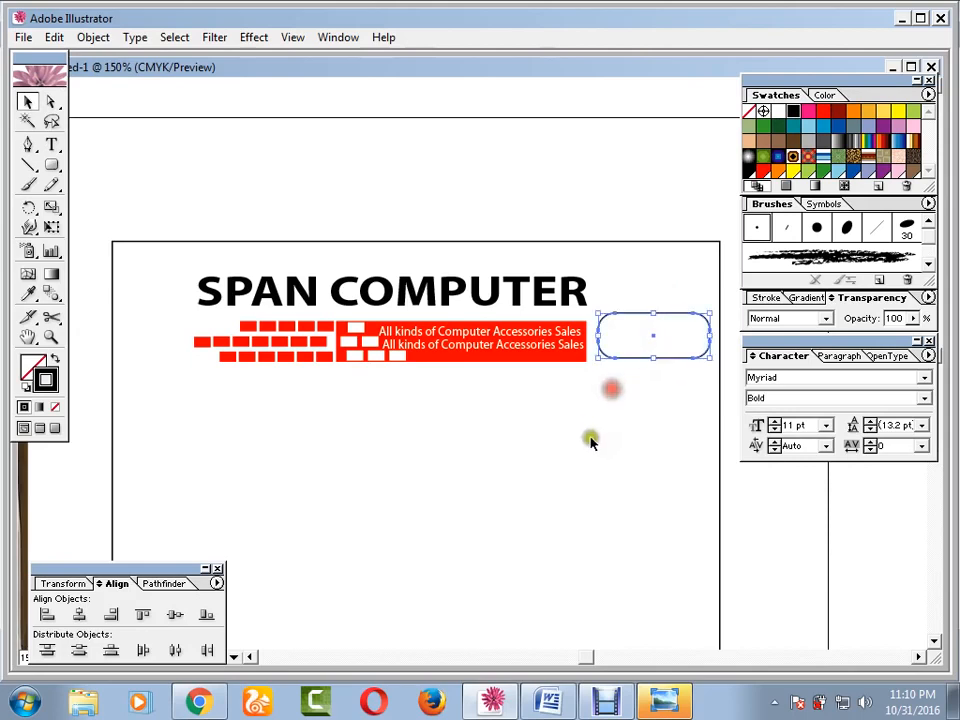
click(32, 365)
click(773, 95)
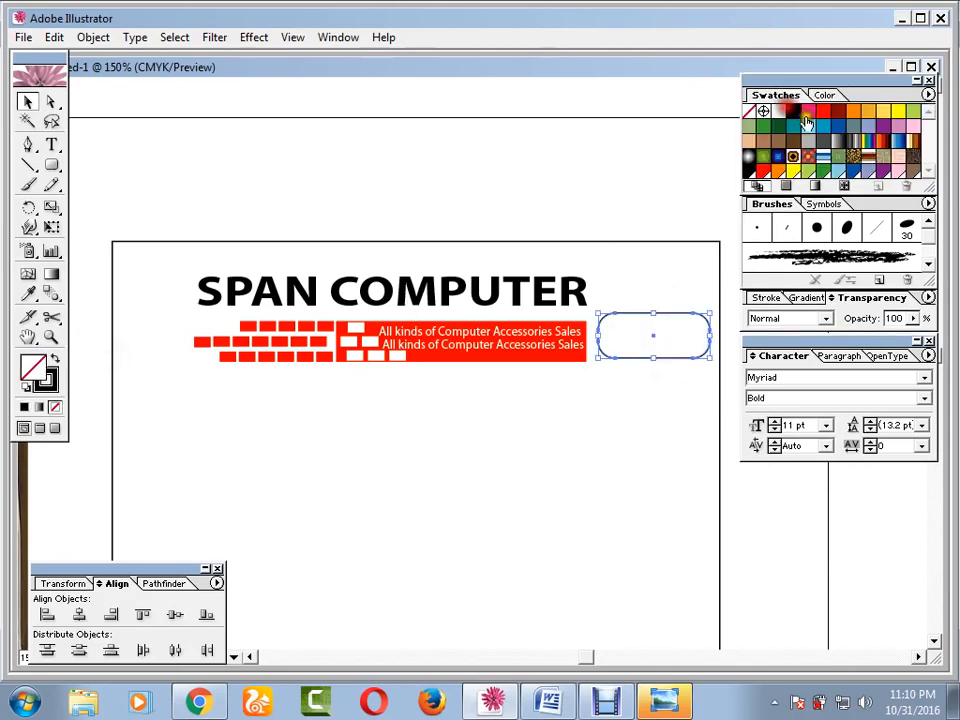
click(808, 141)
click(680, 443)
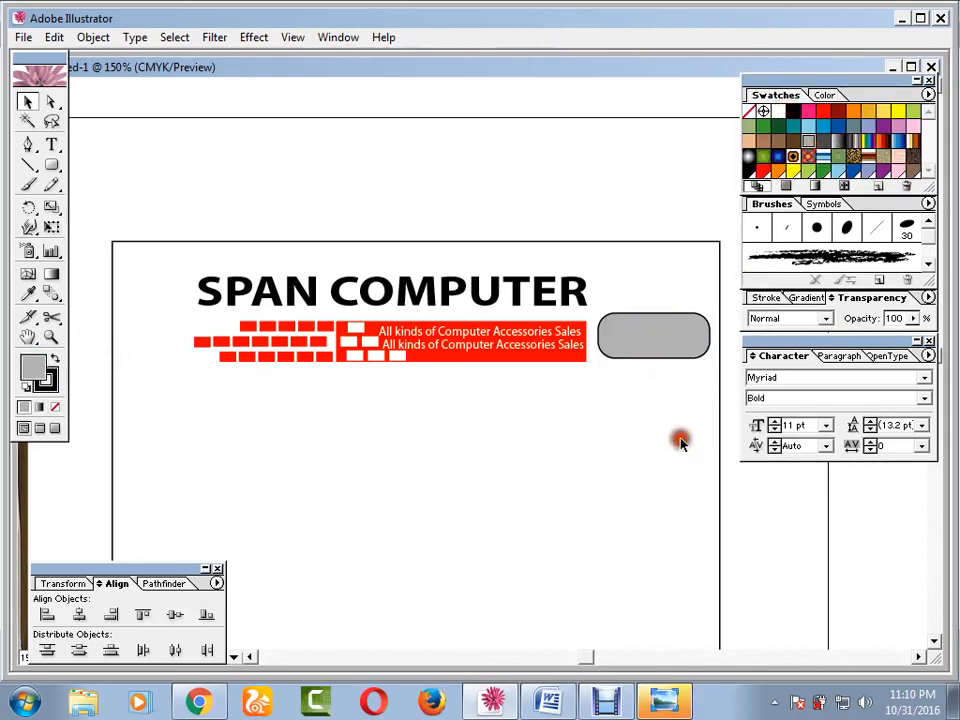
click(654, 342)
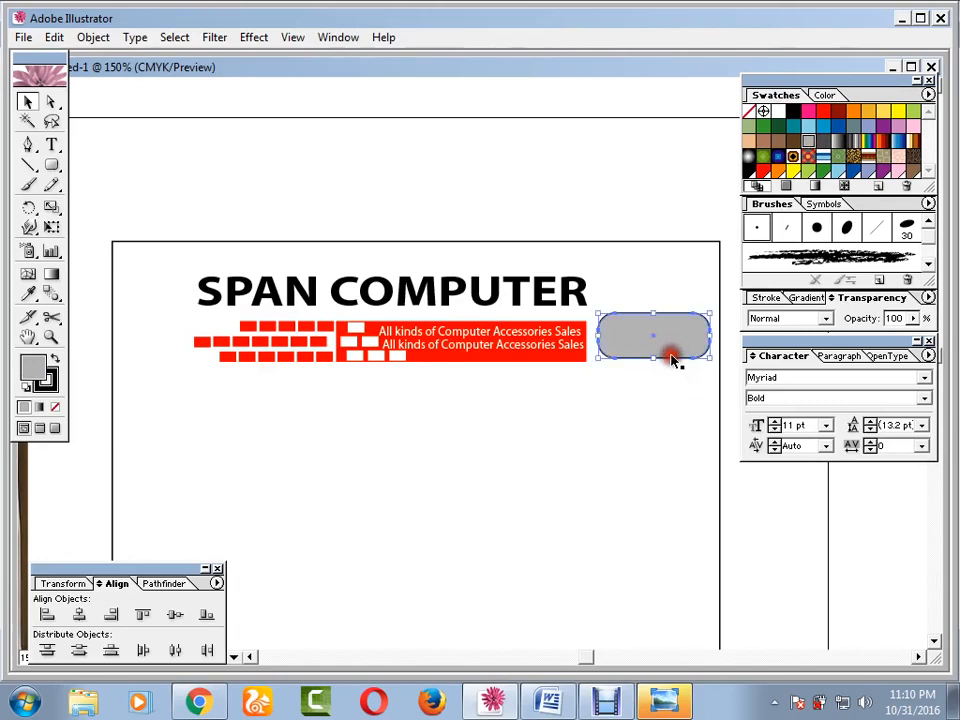
click(830, 97)
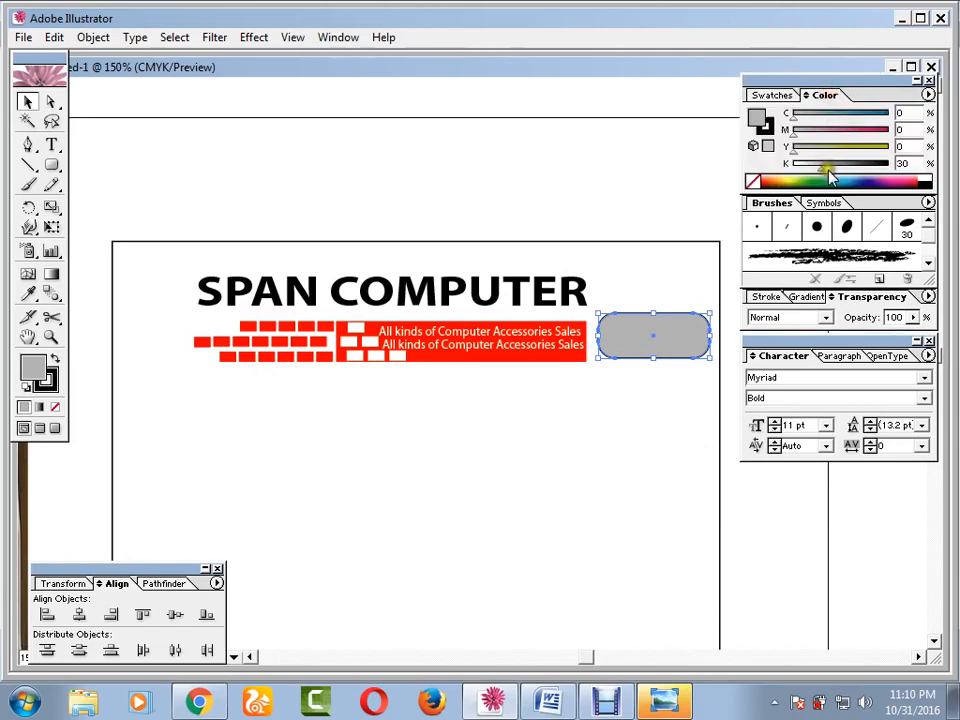
drag(820, 170, 803, 171)
click(686, 477)
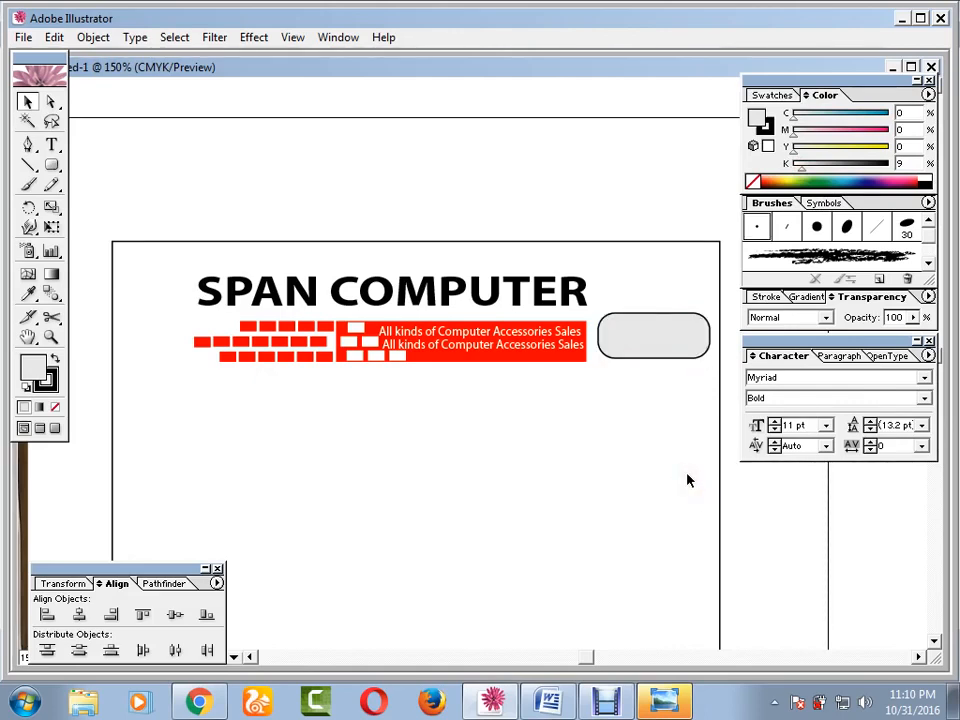
Add the text label "Date" just below the right end of the red bar.
click(51, 144)
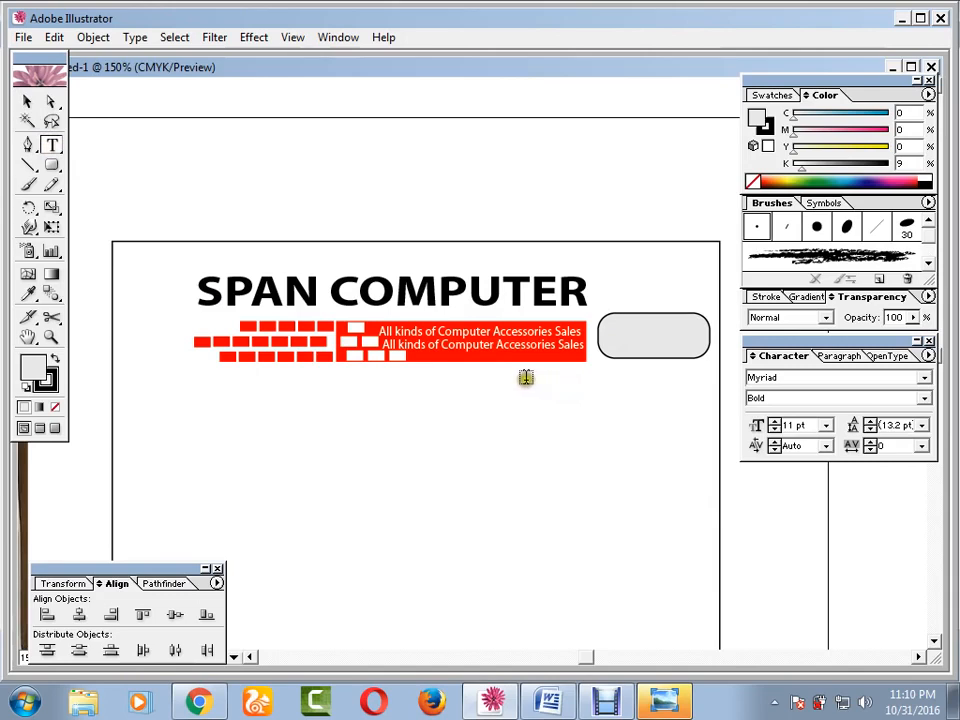
click(544, 382)
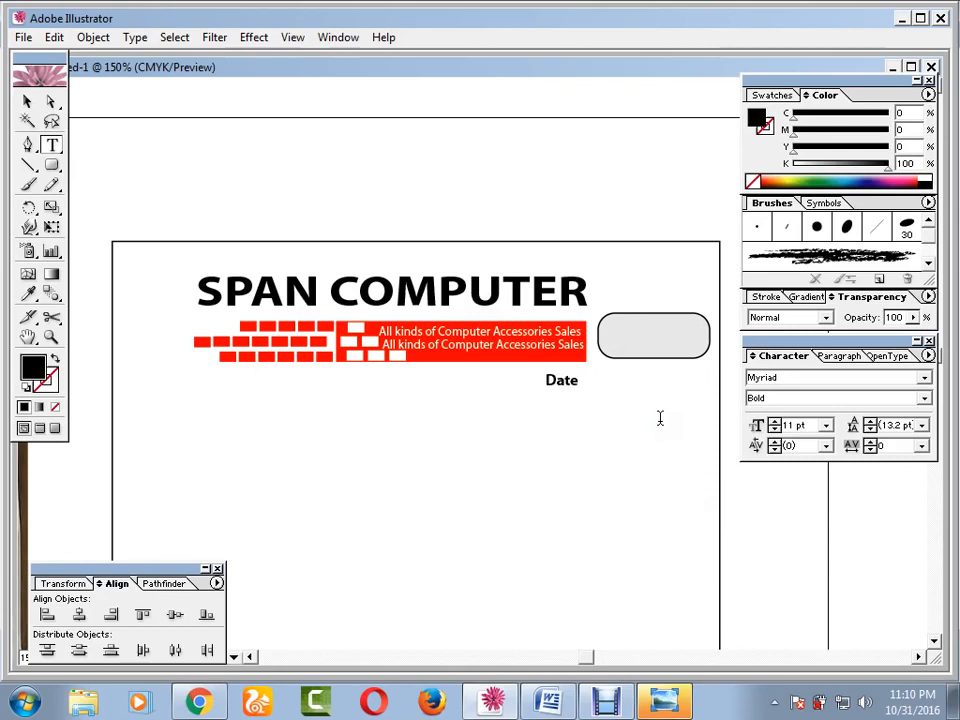
click(26, 101)
click(445, 488)
Draw a small rounded rectangle directly to the right of the Date label, below the grey box.
click(51, 165)
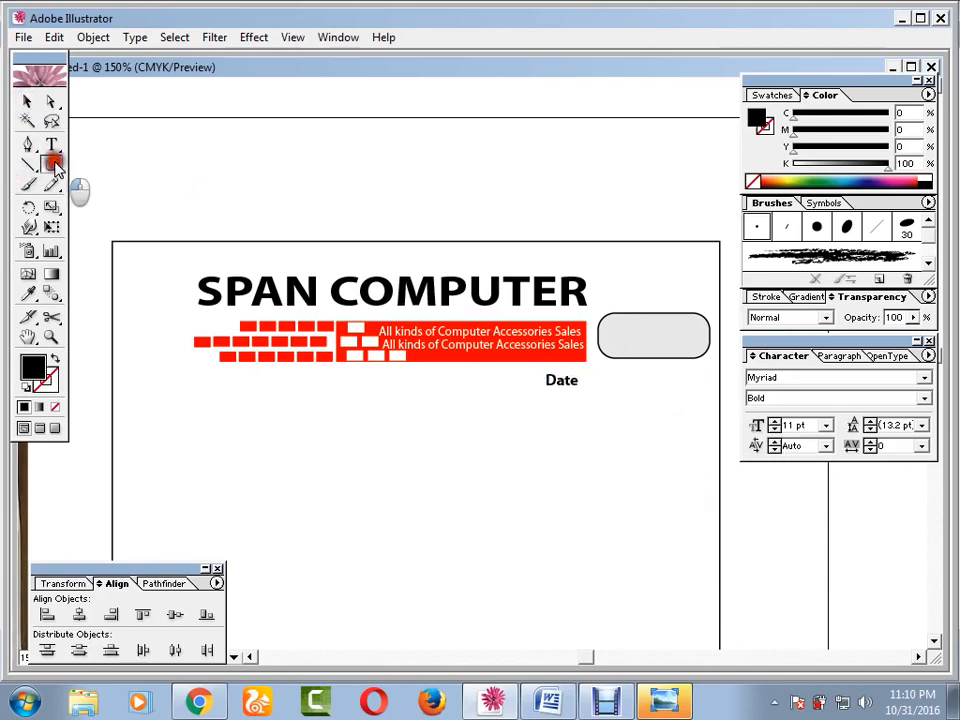
drag(595, 379, 638, 398)
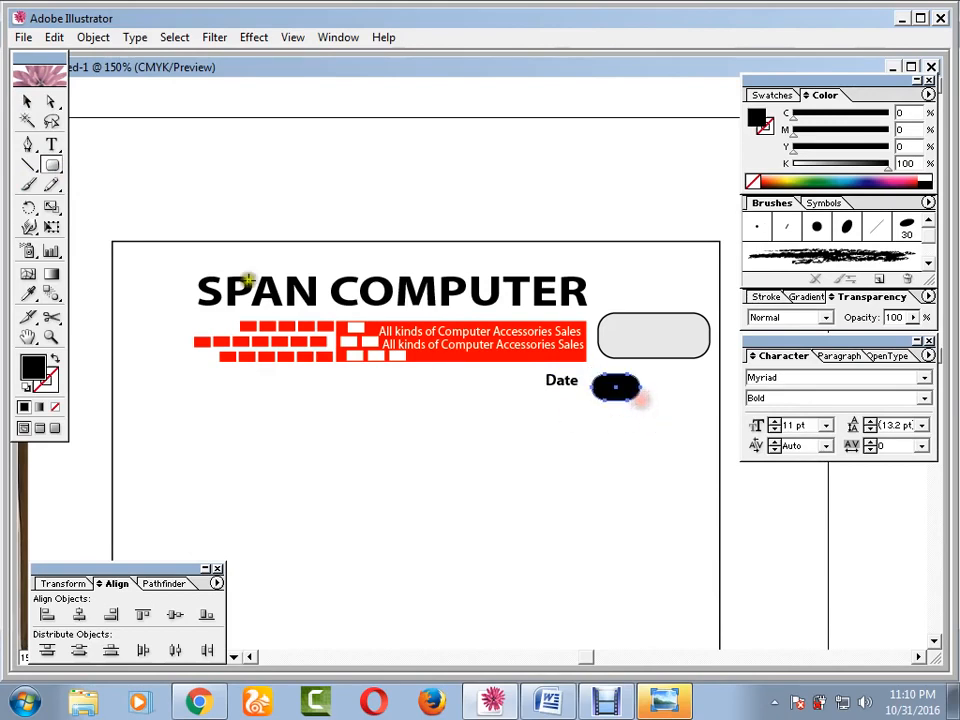
click(27, 101)
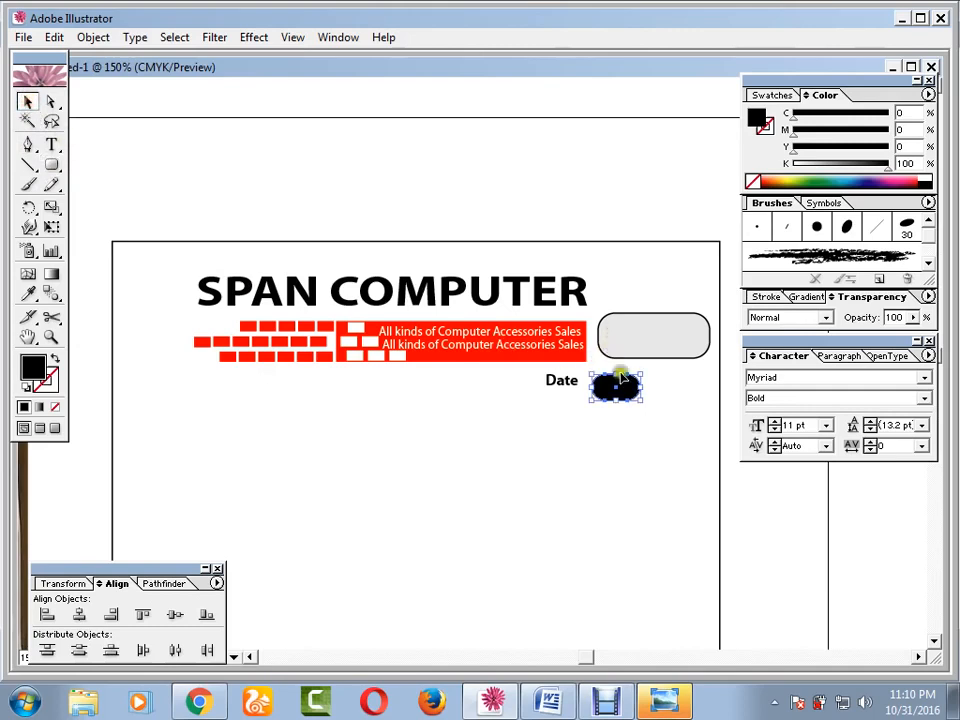
click(623, 455)
Copy the large grey box's fill and outline to the small rounded rectangle with the Eyedropper.
click(617, 386)
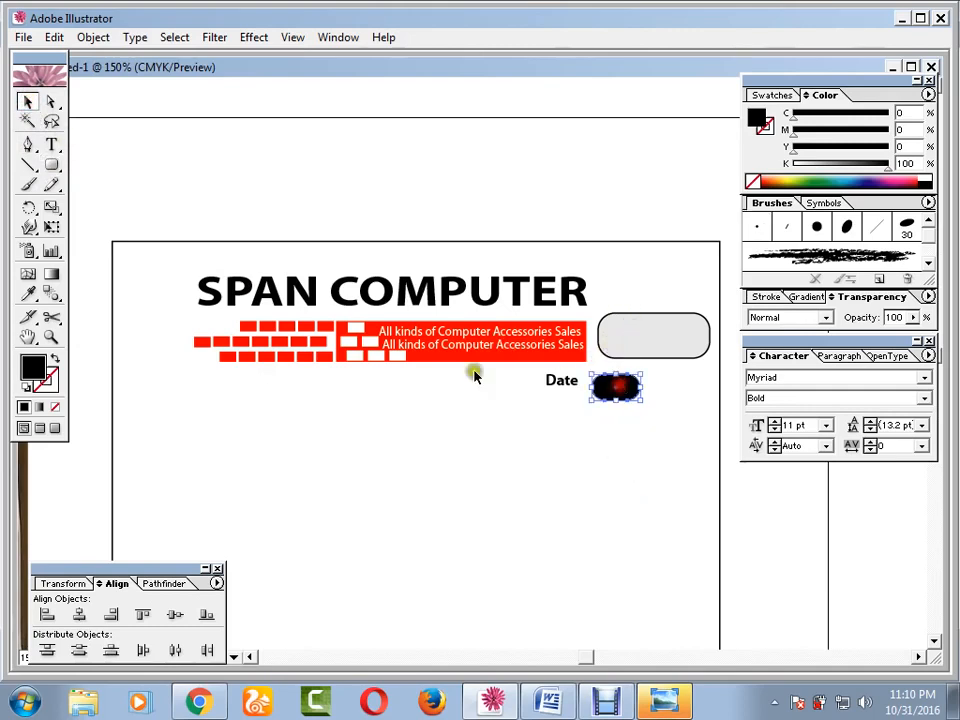
click(29, 300)
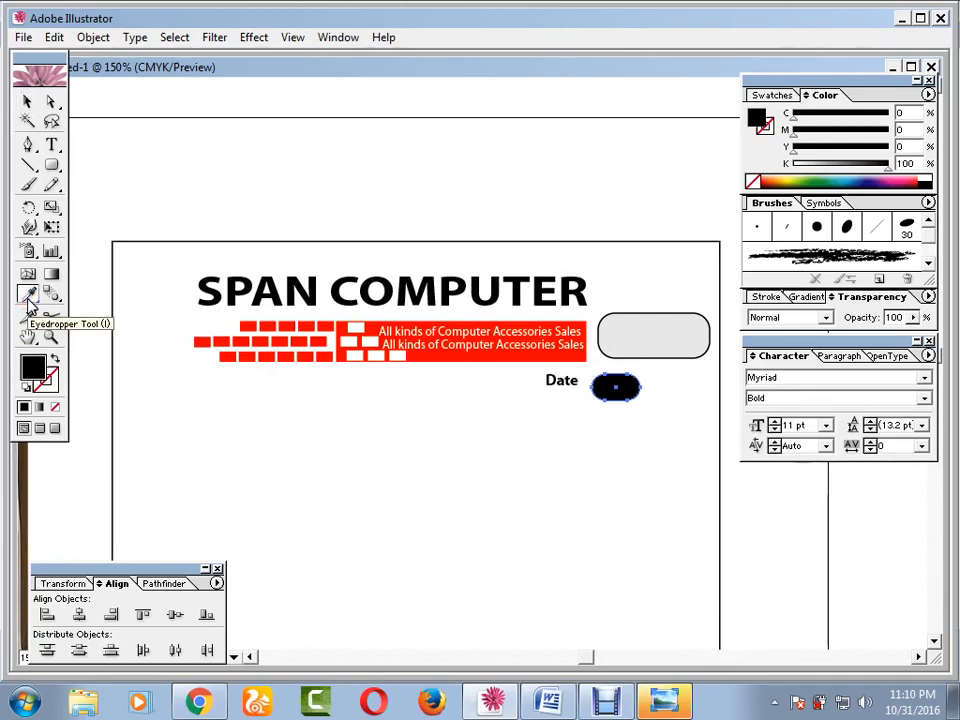
click(665, 331)
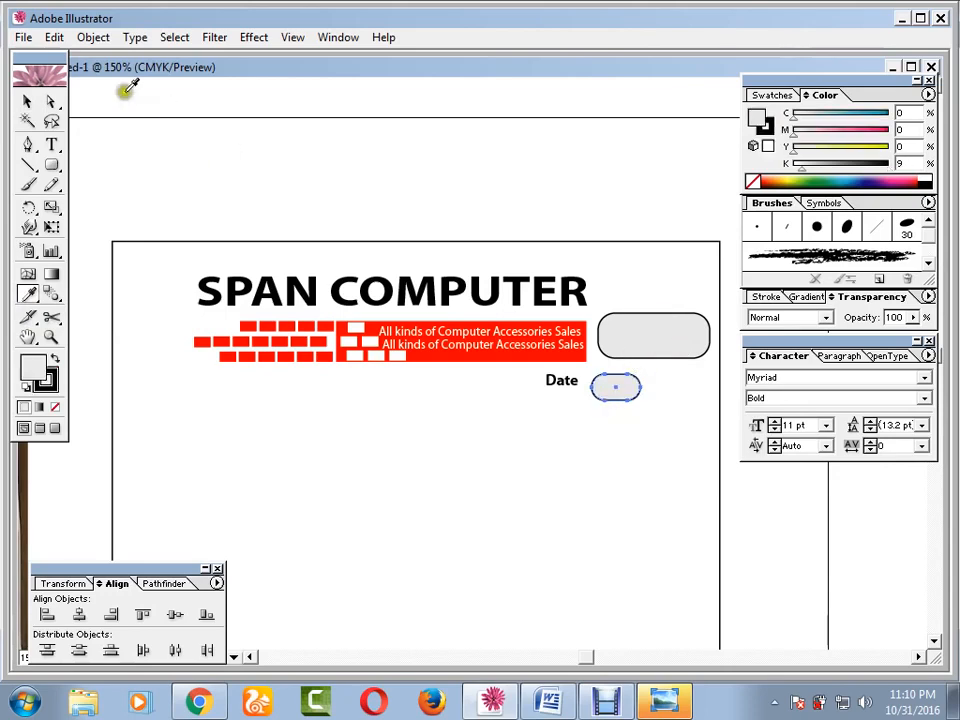
click(30, 101)
click(165, 147)
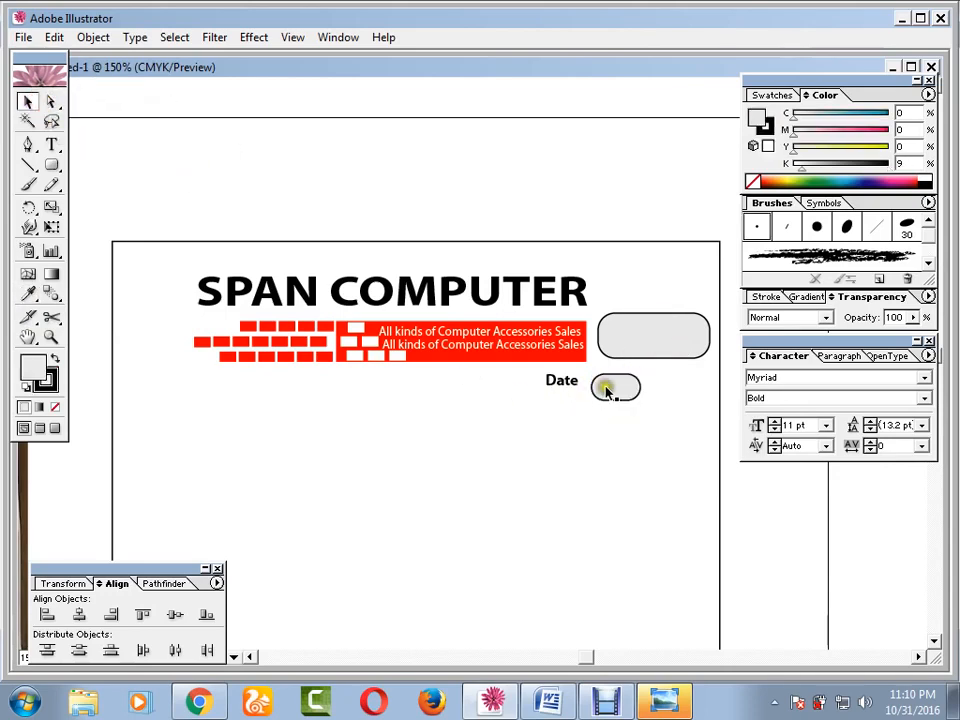
Raise the small box level with the Date label and duplicate it twice to the right at equal spacing.
click(607, 391)
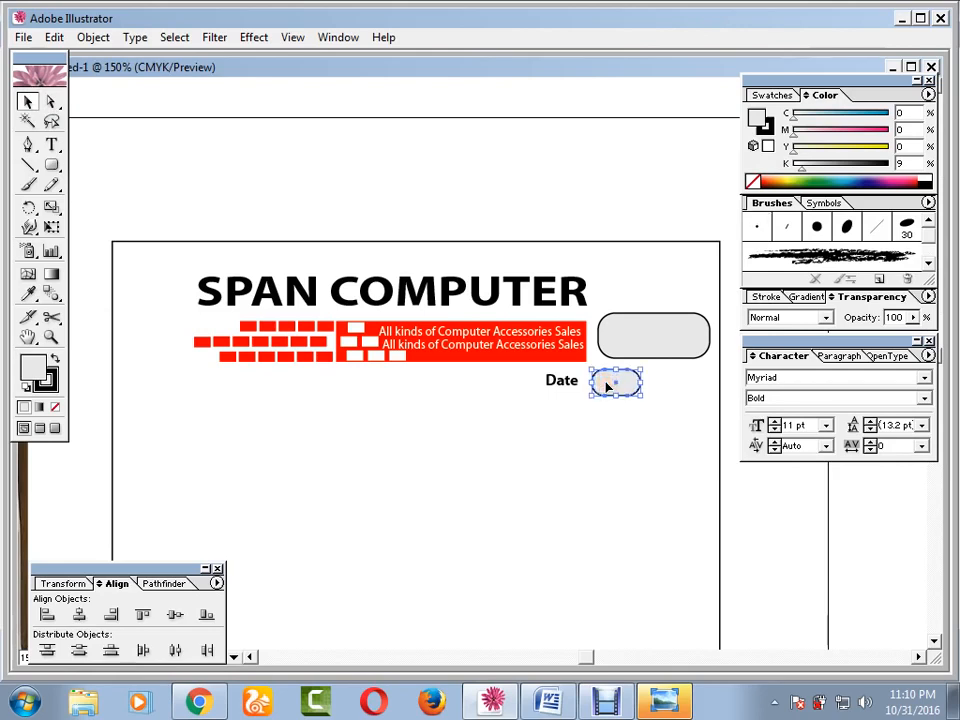
drag(607, 391, 661, 392)
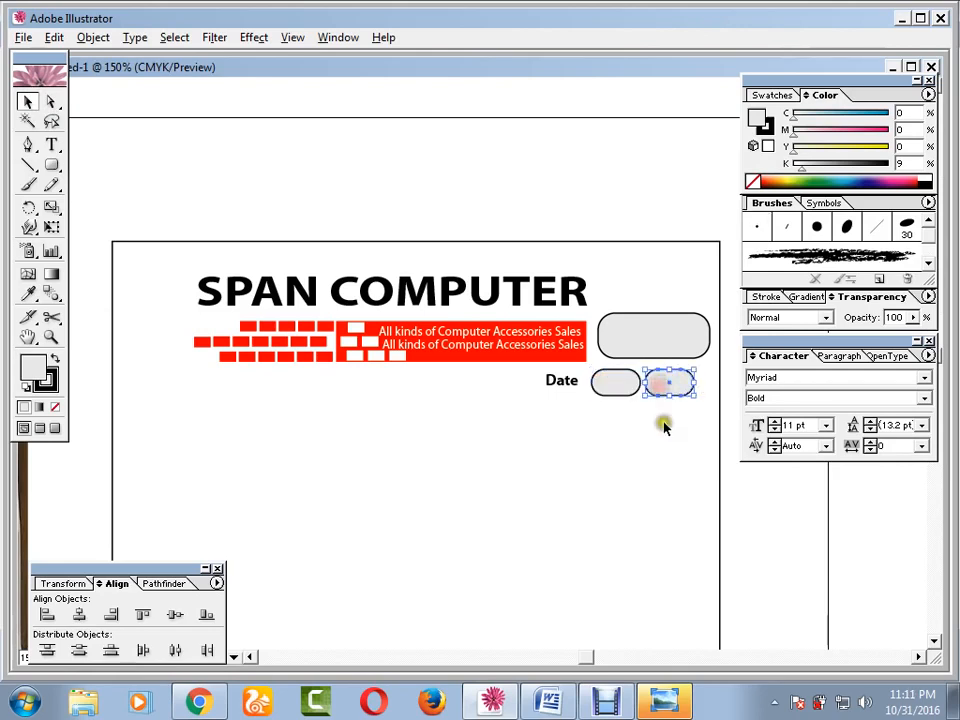
key(ctrl+d)
click(656, 479)
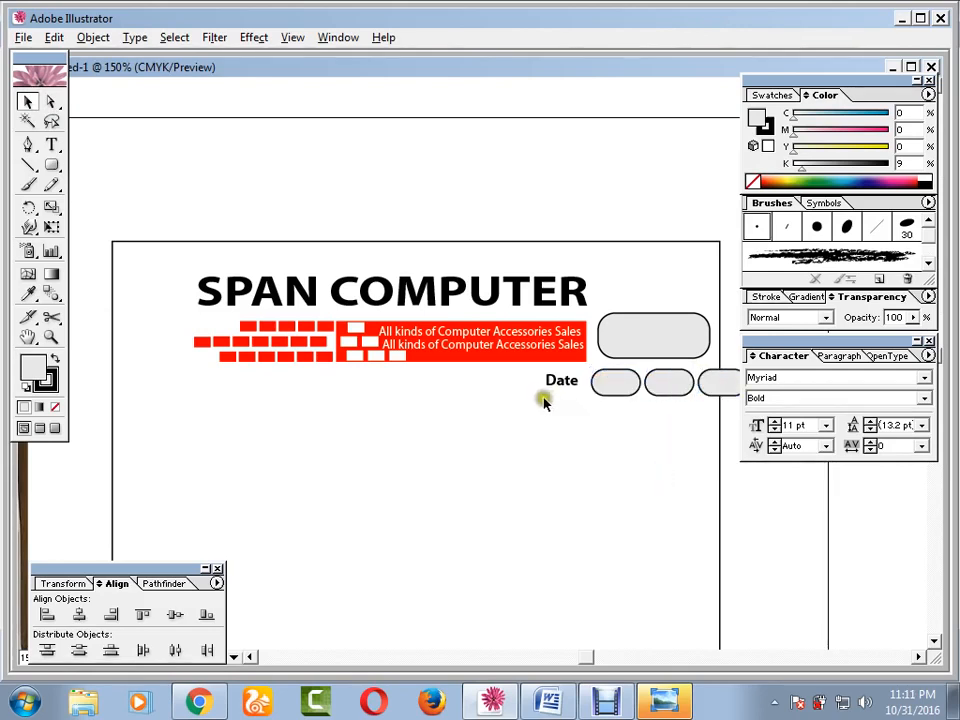
Nudge the Date label and its three boxes left together, towards the inside of the memo's right border.
click(556, 383)
shift+click(612, 384)
shift+click(668, 383)
shift+click(709, 383)
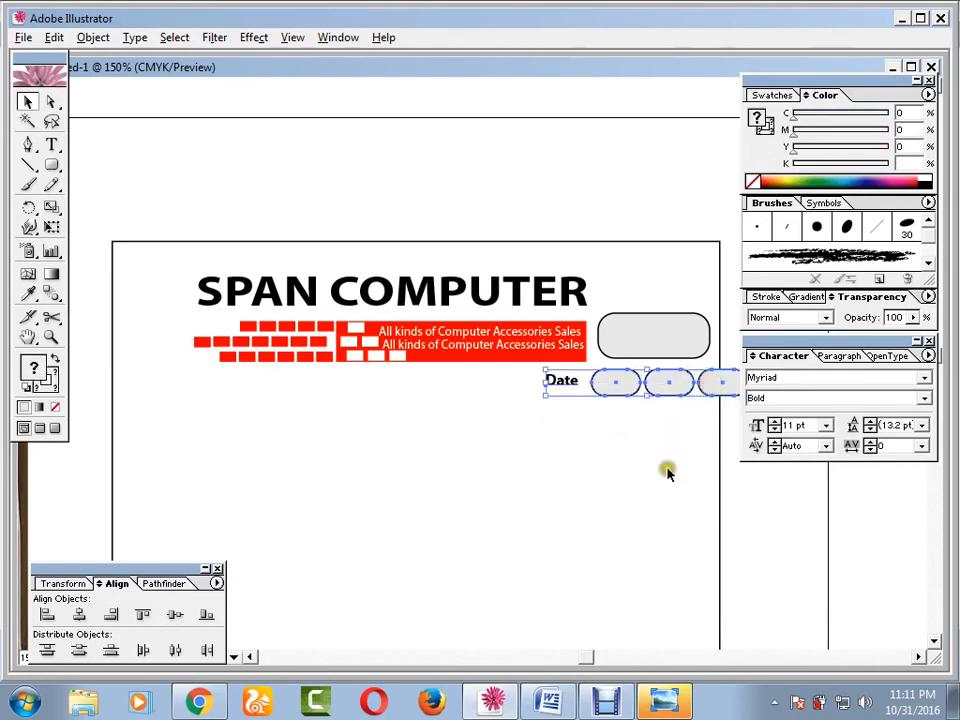
key(Left)
key(Left)
key(Left)
key(Left)
key(Left)
key(Left)
key(Left)
key(Left)
key(Left)
key(Left)
key(Left)
key(Left)
key(Left)
key(Left)
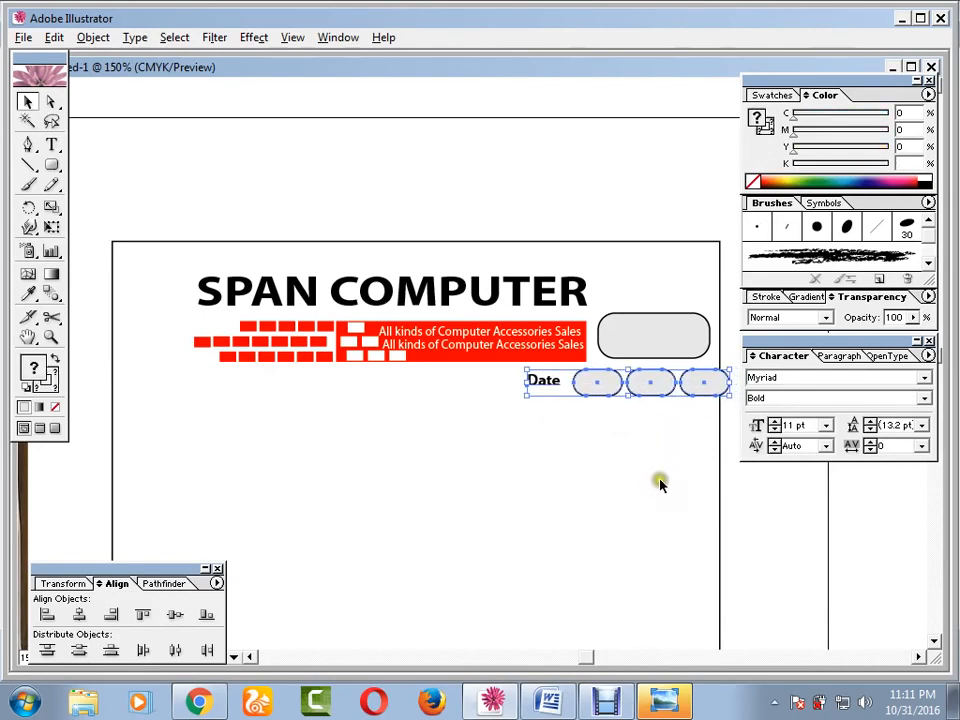
click(626, 431)
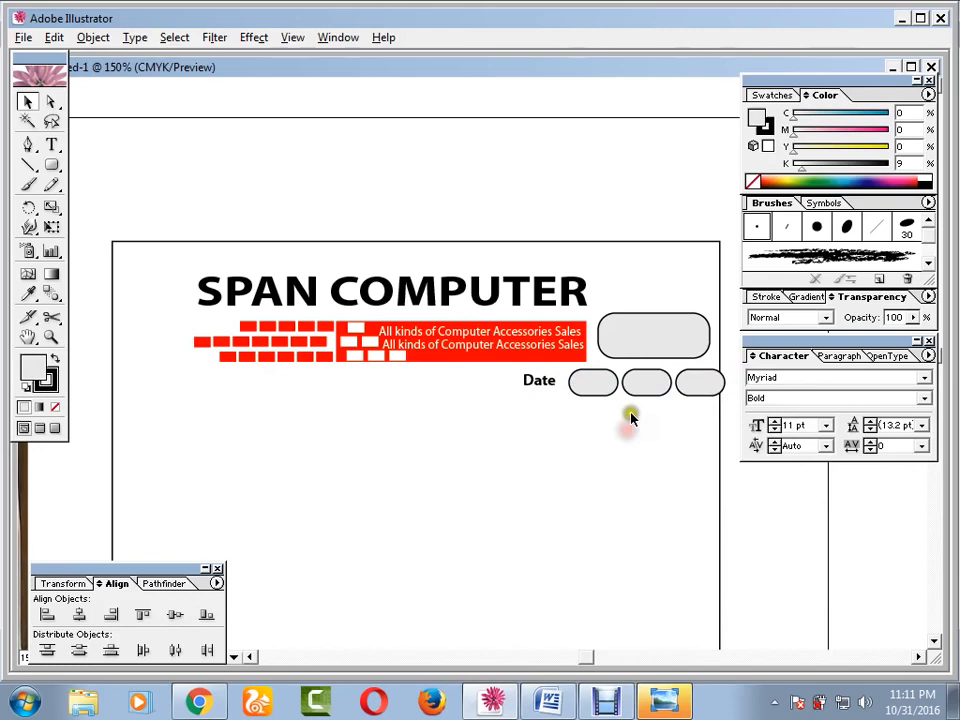
Narrow the three date boxes and line the last one up with the right edge of the large grey box.
click(600, 378)
shift+click(656, 382)
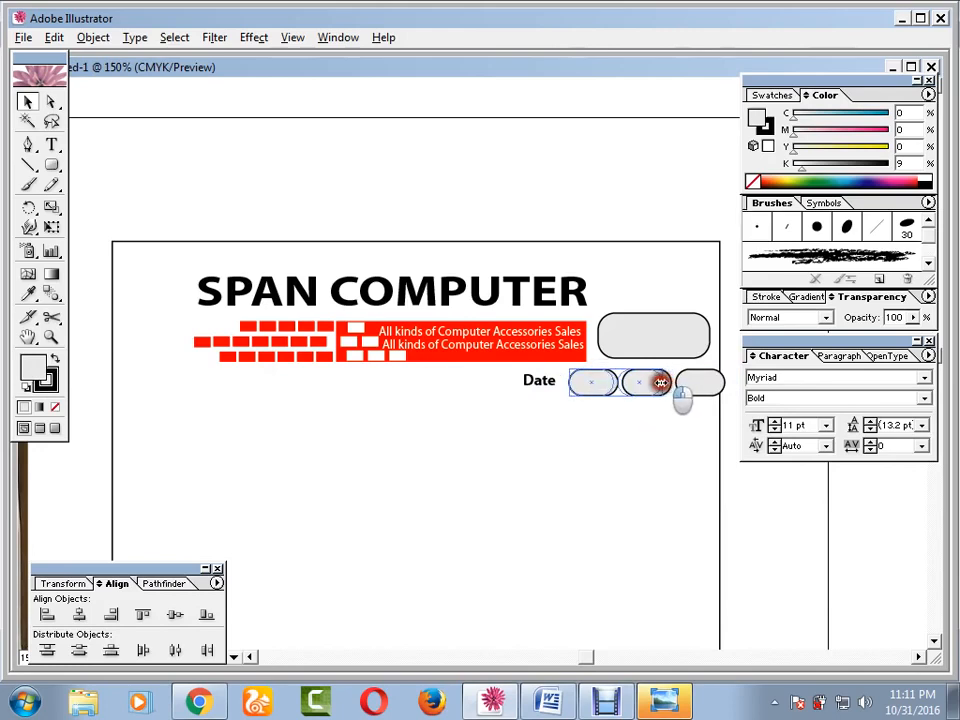
click(696, 401)
click(690, 386)
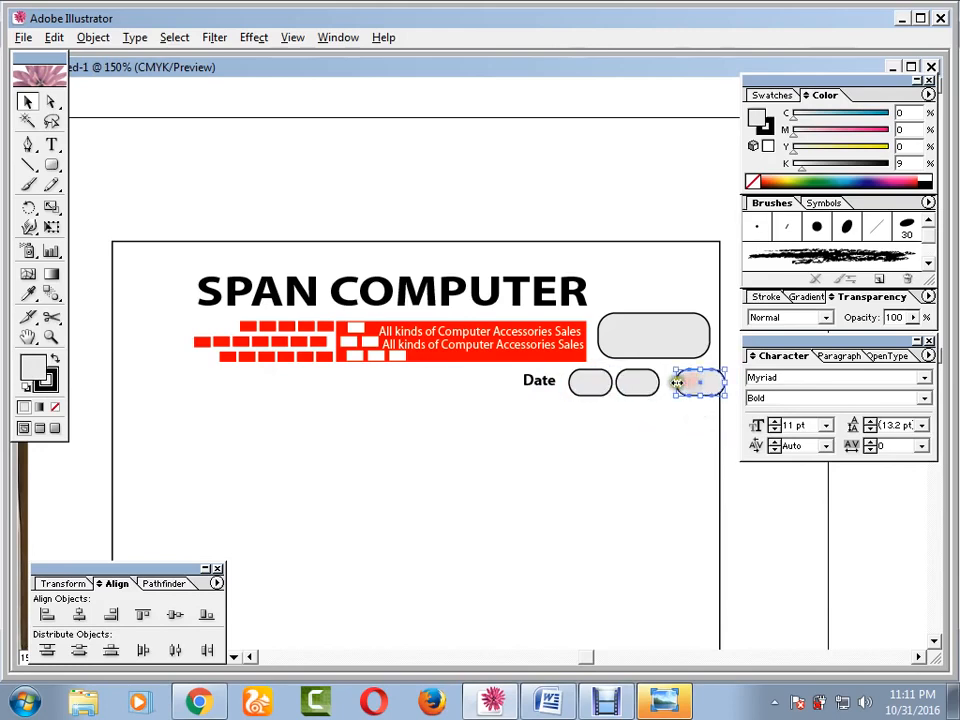
drag(677, 383, 707, 383)
click(660, 436)
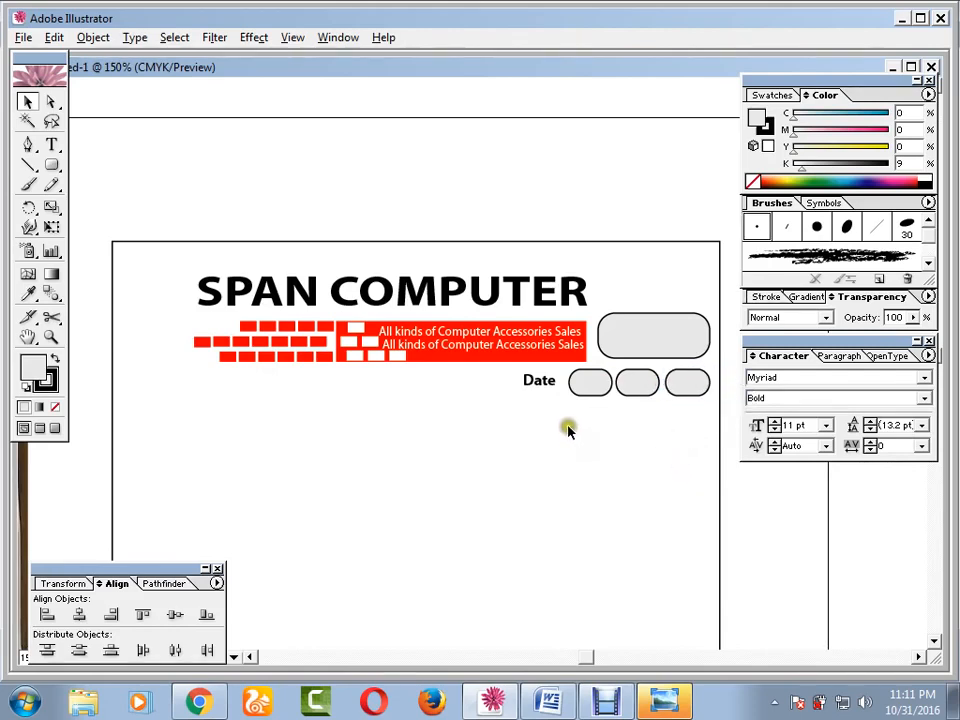
Move the Date label closer to its boxes and lower the whole date row slightly.
drag(538, 383, 542, 384)
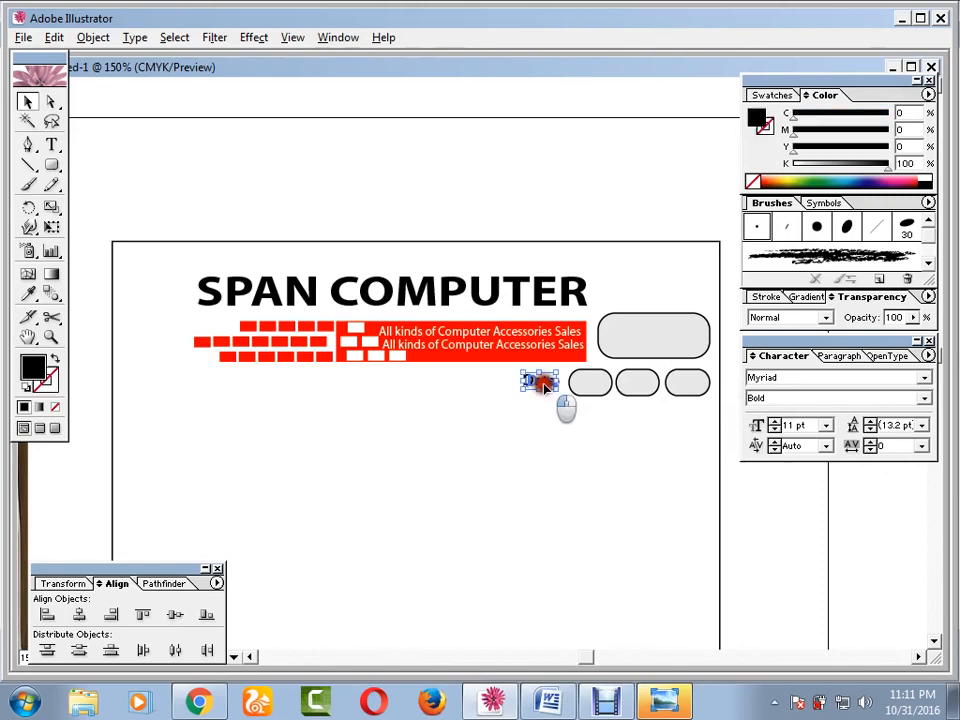
click(543, 455)
drag(708, 368, 527, 389)
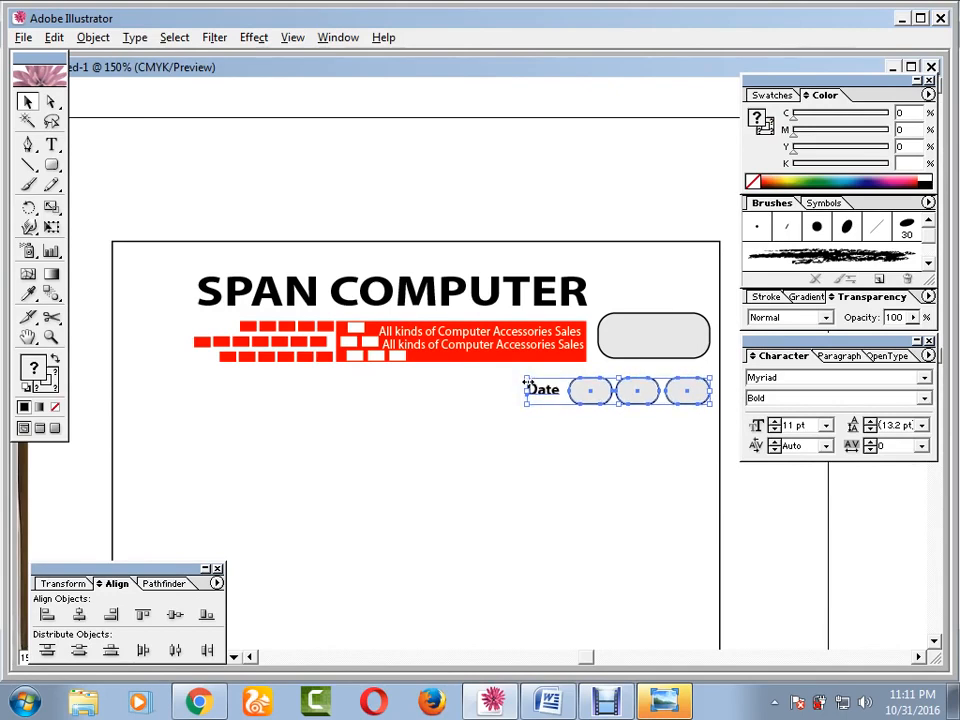
click(328, 441)
Duplicate the second tagline into the space below the red bar and fill the copy black.
drag(141, 396, 317, 414)
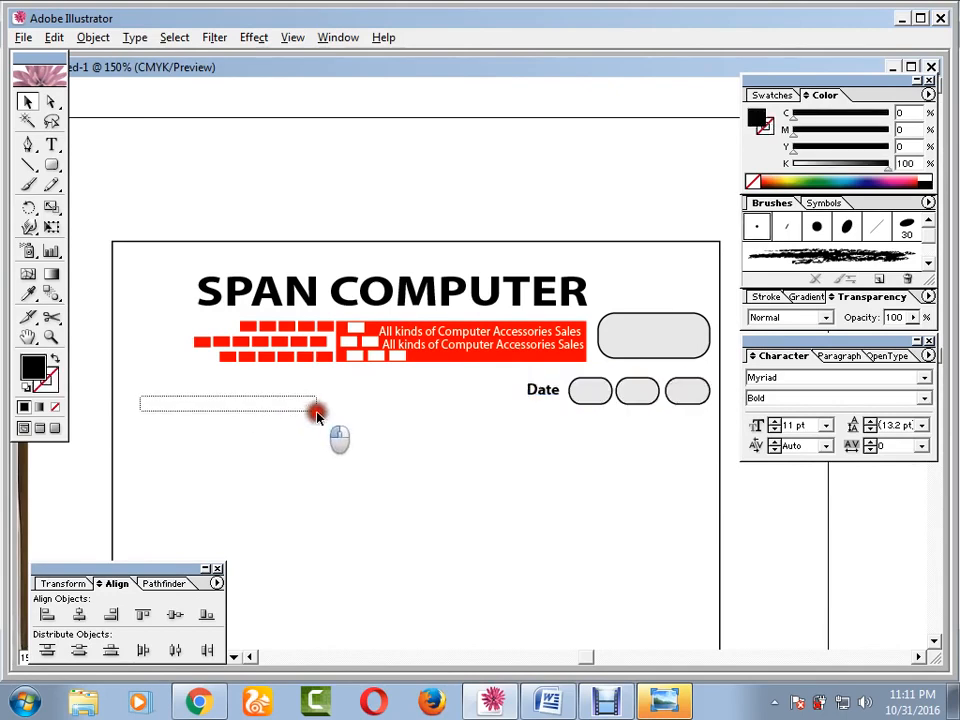
drag(263, 374, 452, 392)
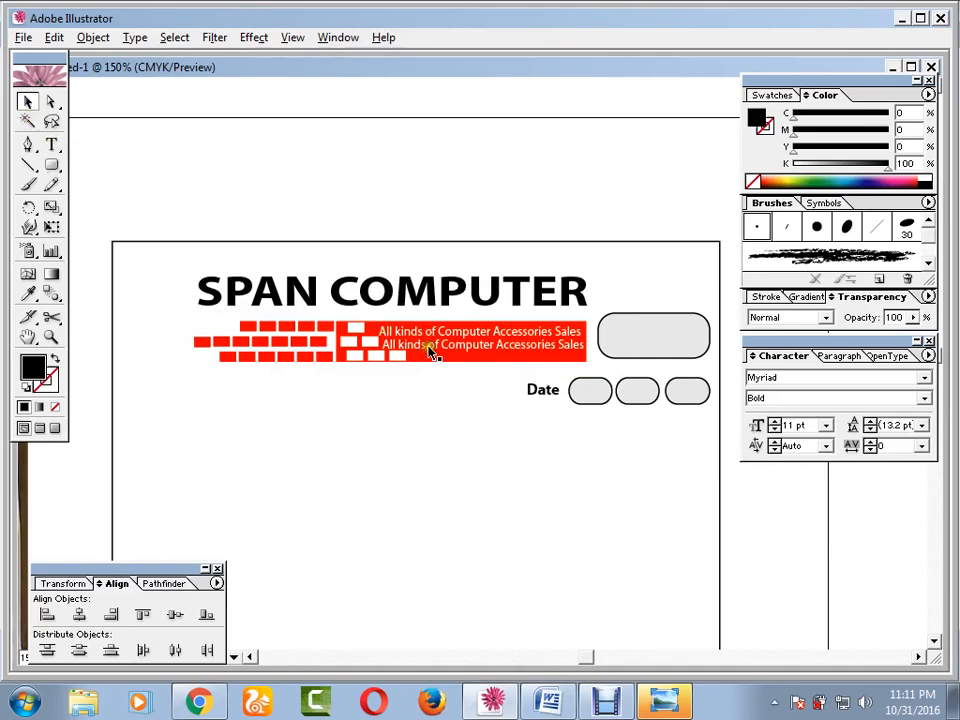
drag(430, 352, 356, 381)
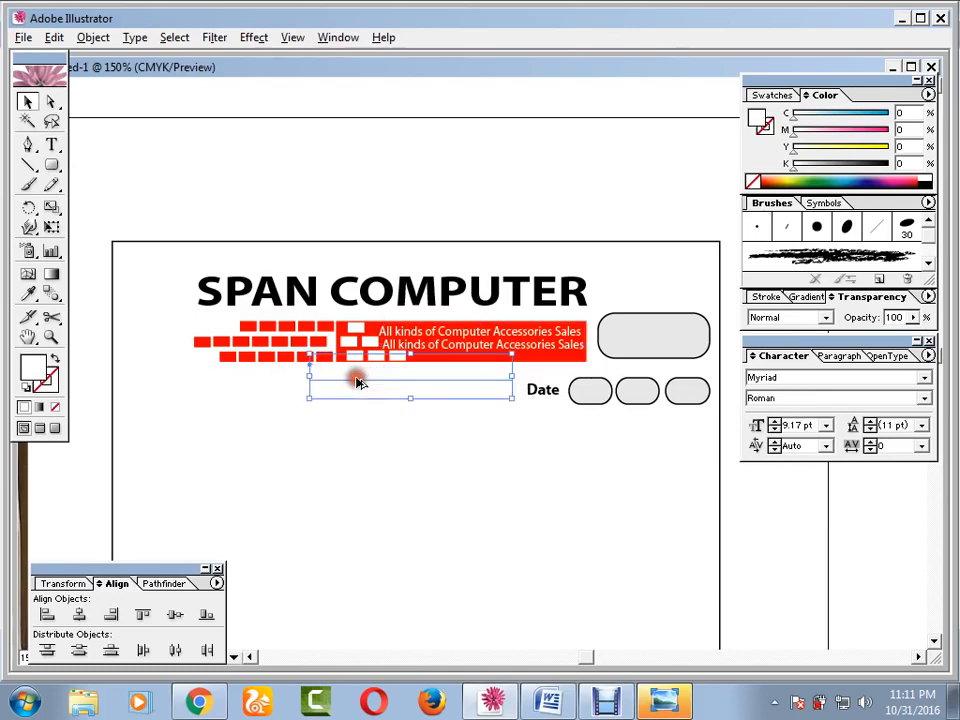
click(772, 94)
click(789, 145)
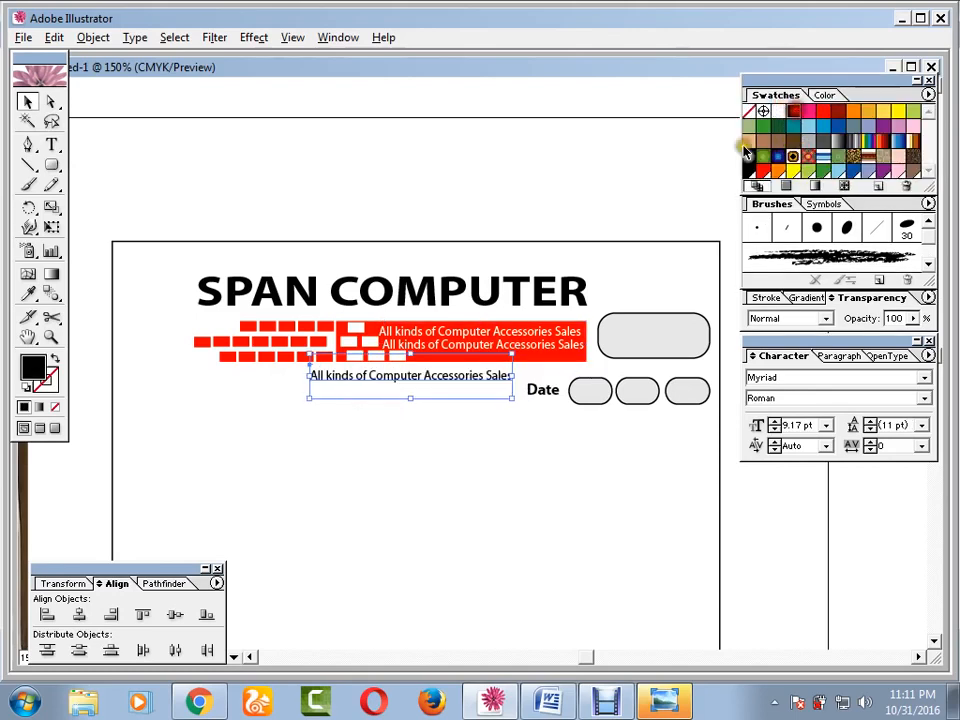
Duplicate the black tagline directly below itself so the two lines sit stacked under the red bar.
drag(403, 390, 408, 394)
click(401, 544)
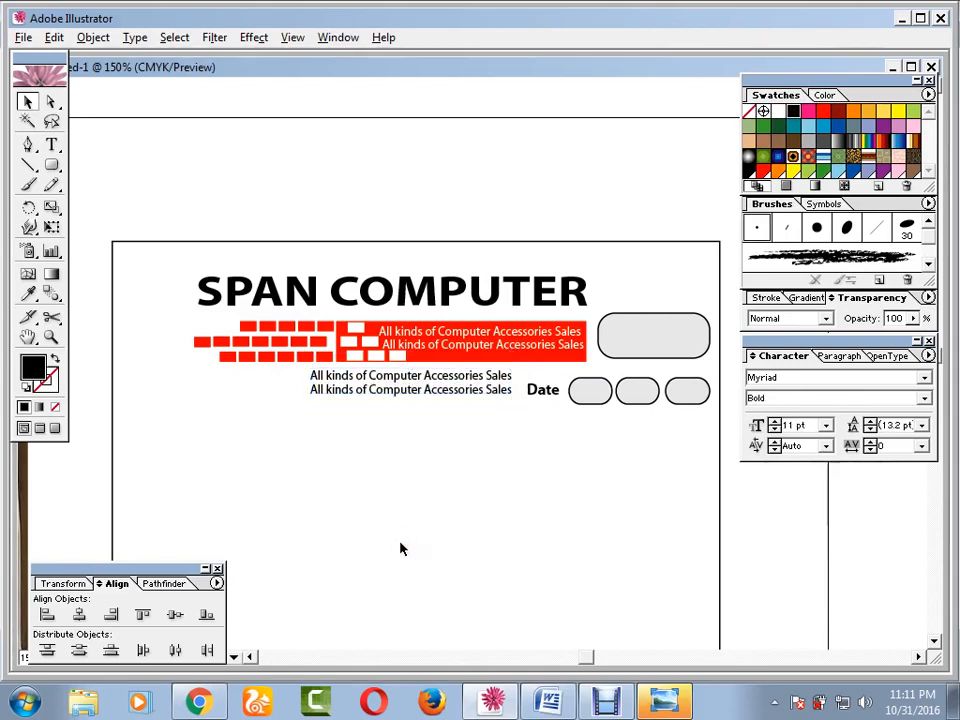
Add a bold text block reading No, Name and Address on three lines near the memo's left border and shift it slightly down.
click(51, 144)
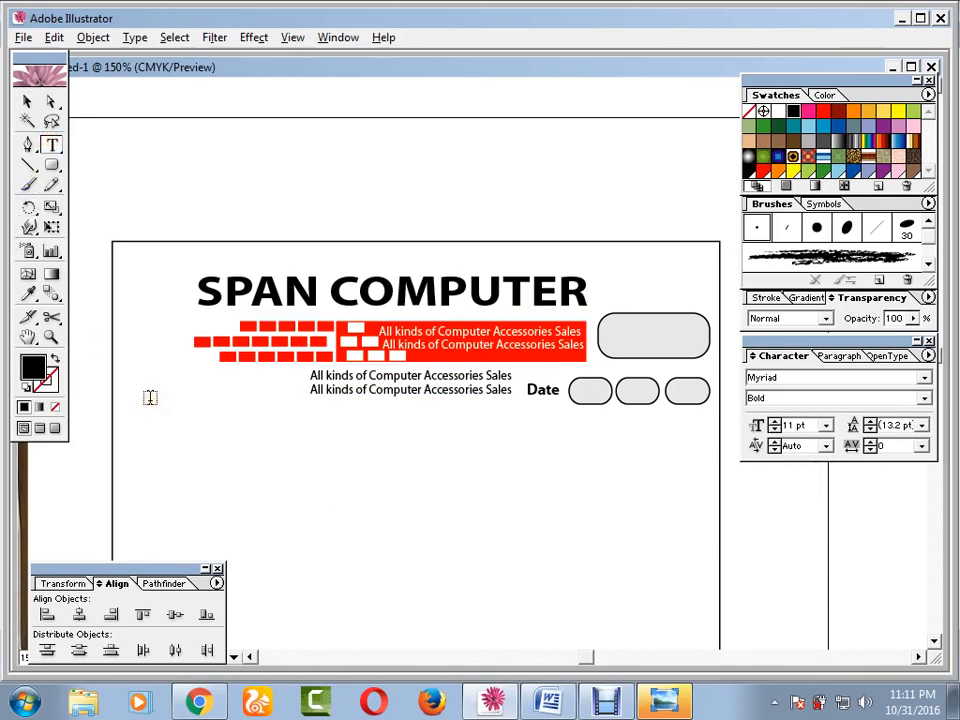
click(150, 398)
text(No)
key(Return)
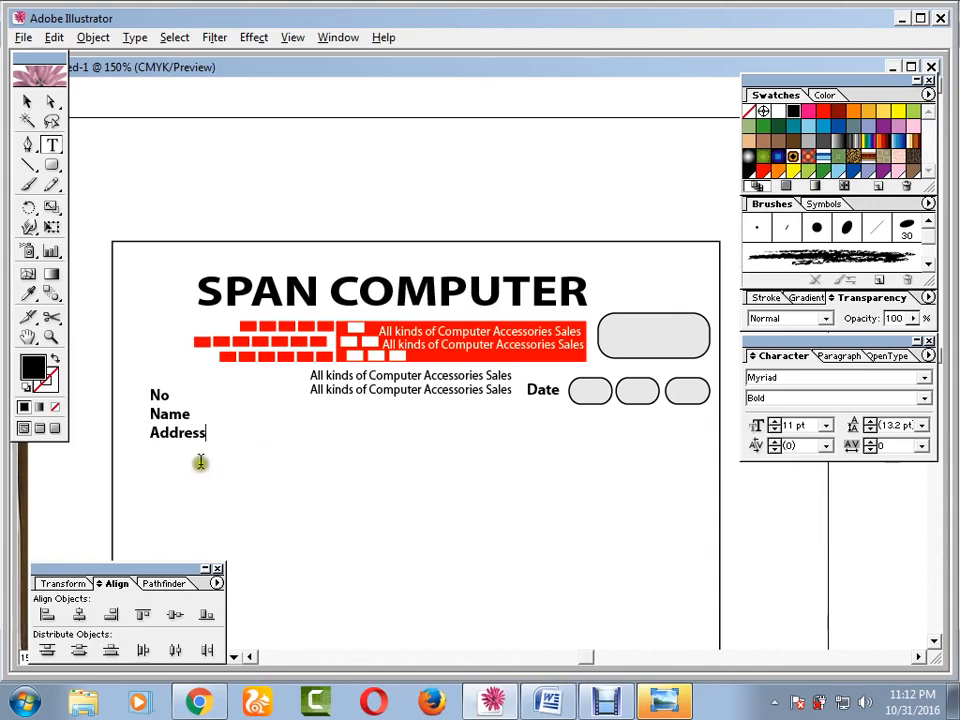
click(26, 101)
drag(194, 433, 193, 444)
Add a colon and a long dotted line after Name, reaching almost to the memo's right border.
click(194, 427)
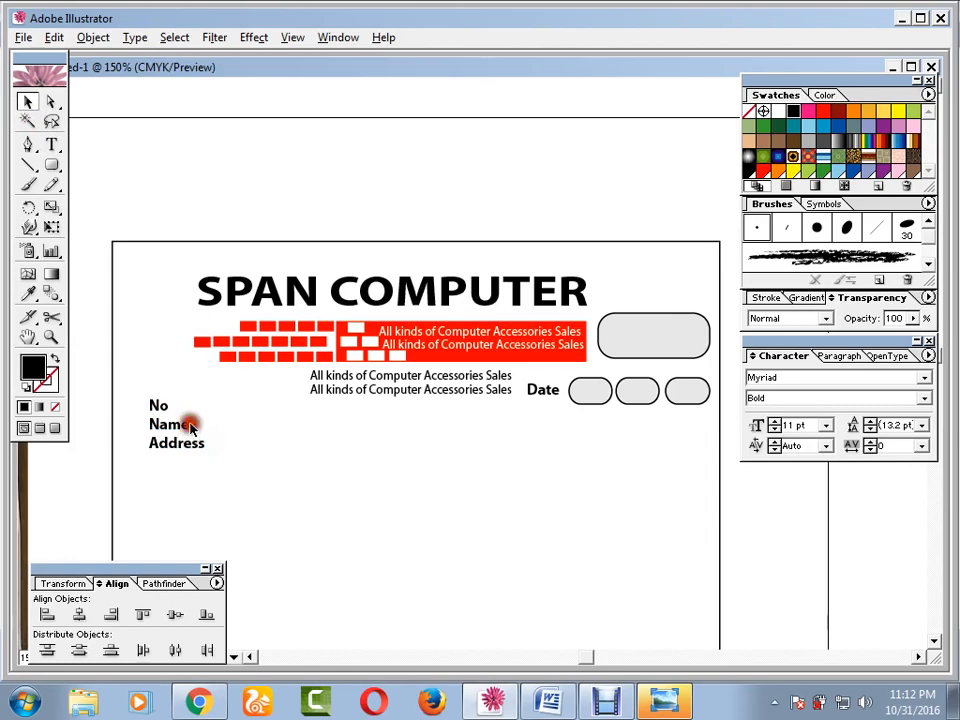
key(t)
click(191, 425)
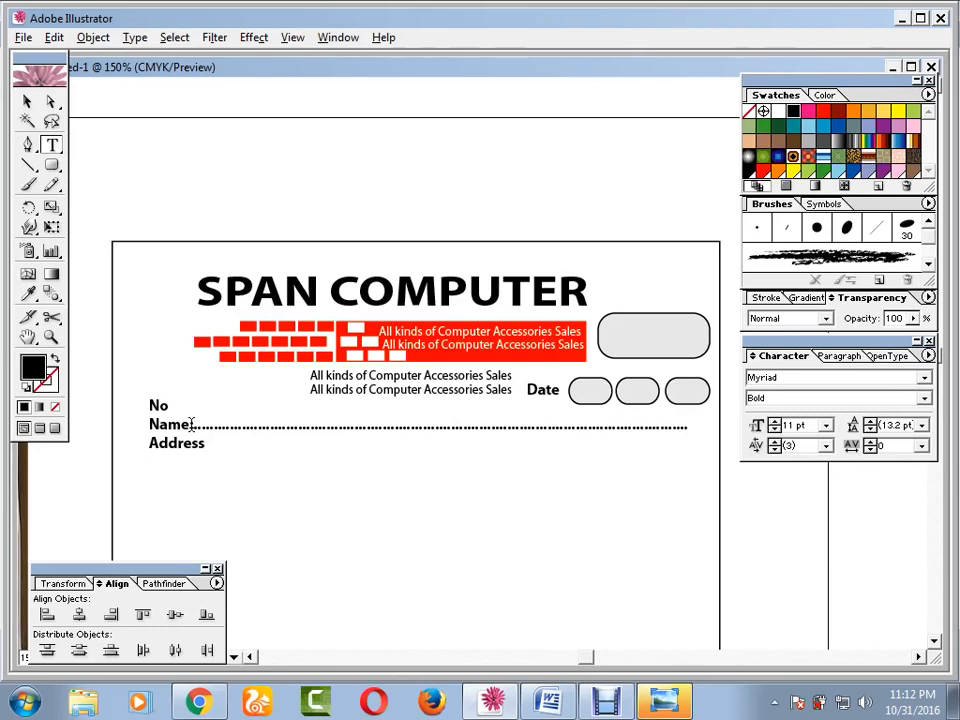
Complete the Address line with a colon and dotted line, followed by "Mobile:" and dots ending level with the Name line.
click(207, 445)
text(: ......)
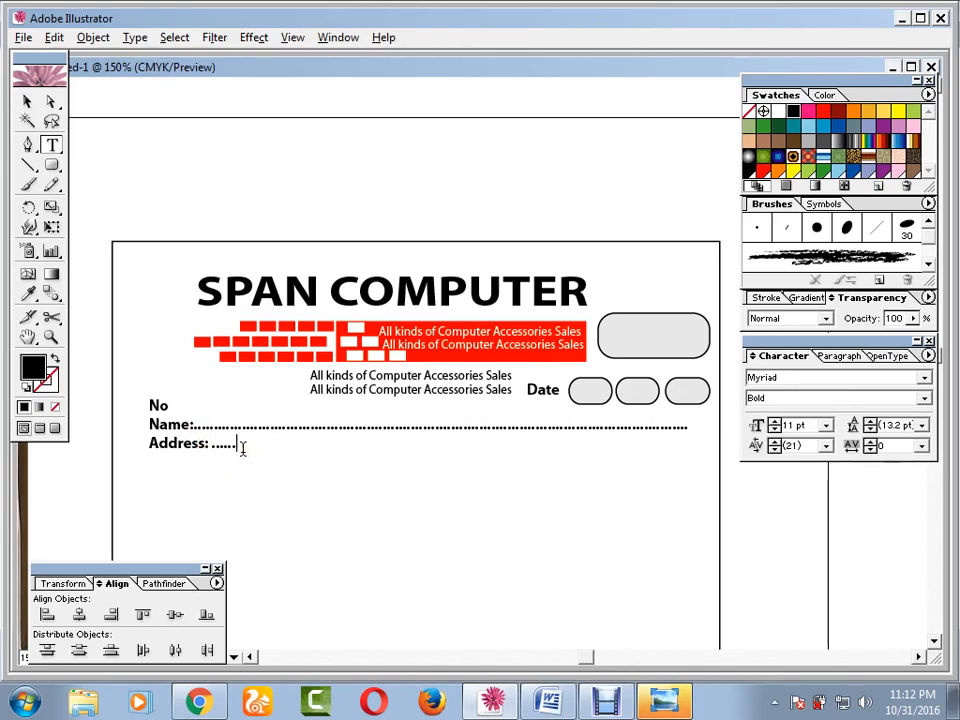
text(...................................................Mobil)
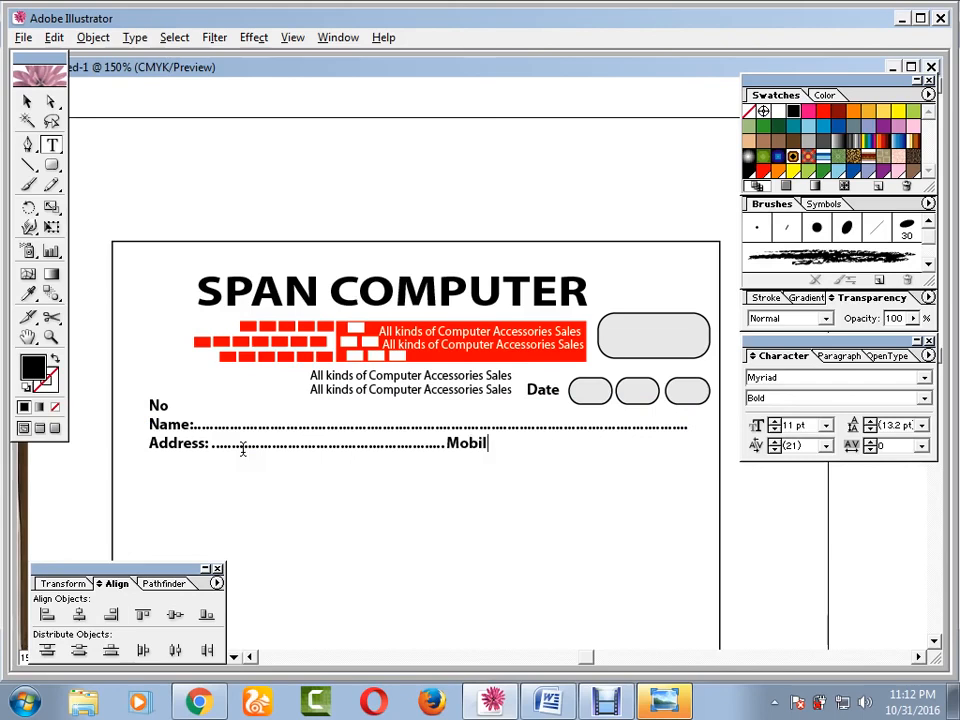
text(:)
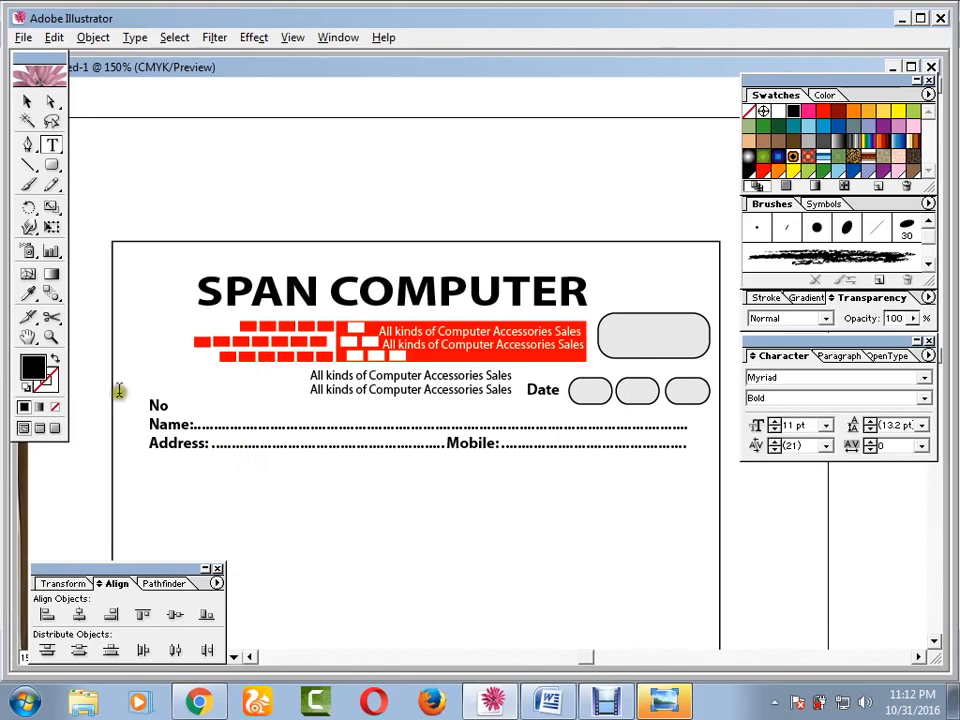
click(26, 101)
click(174, 144)
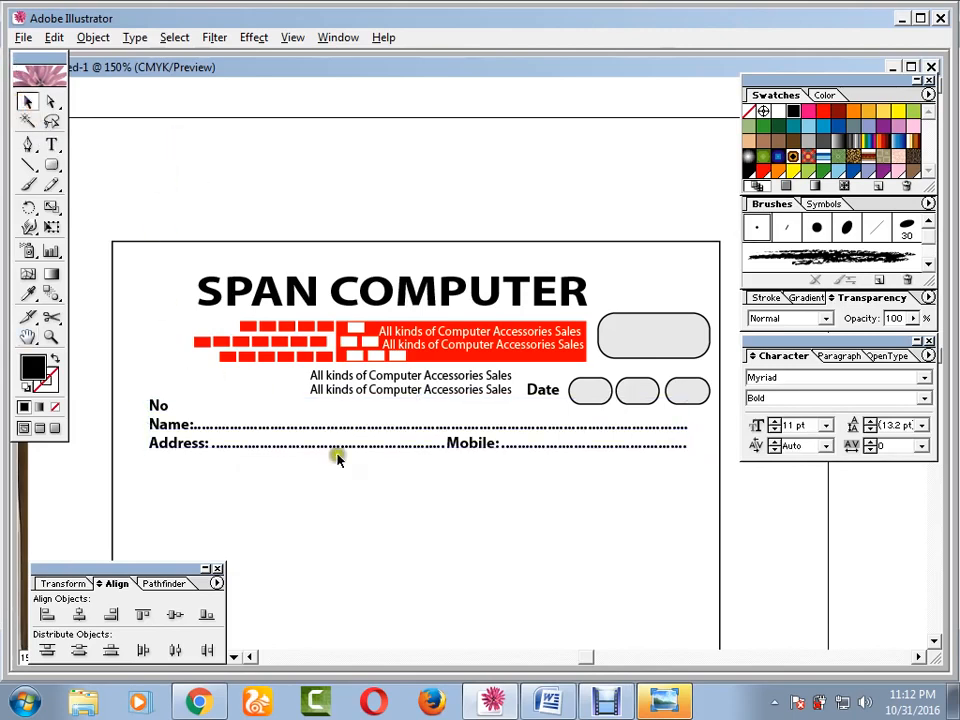
Draw a thin rectangle across the full memo width just below the Address line and fill it red.
scroll(450, 490, down, 3)
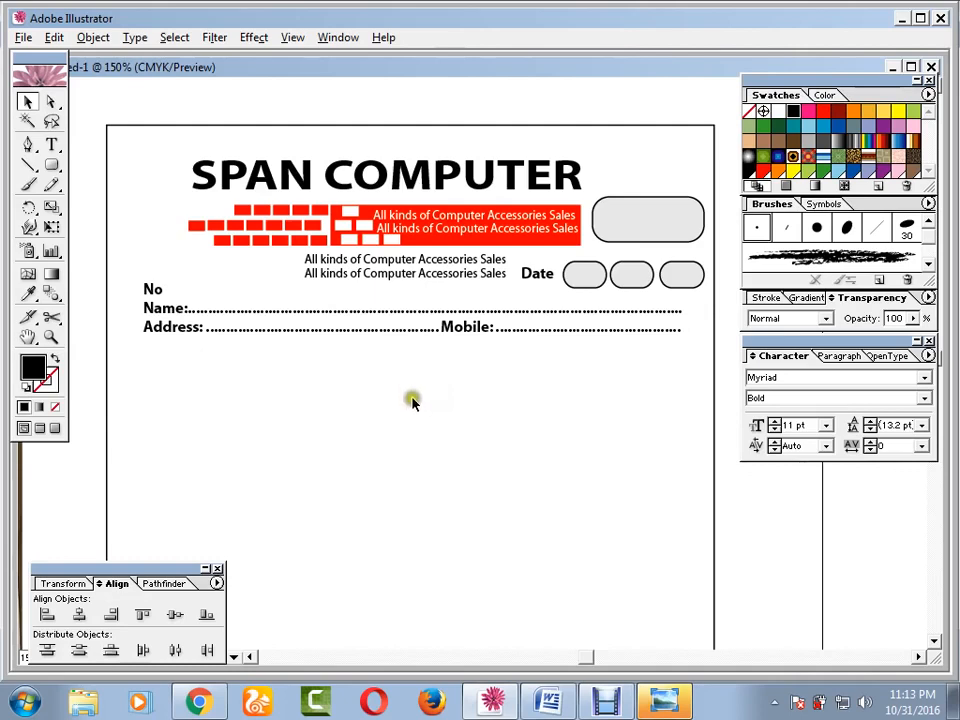
drag(407, 414, 221, 332)
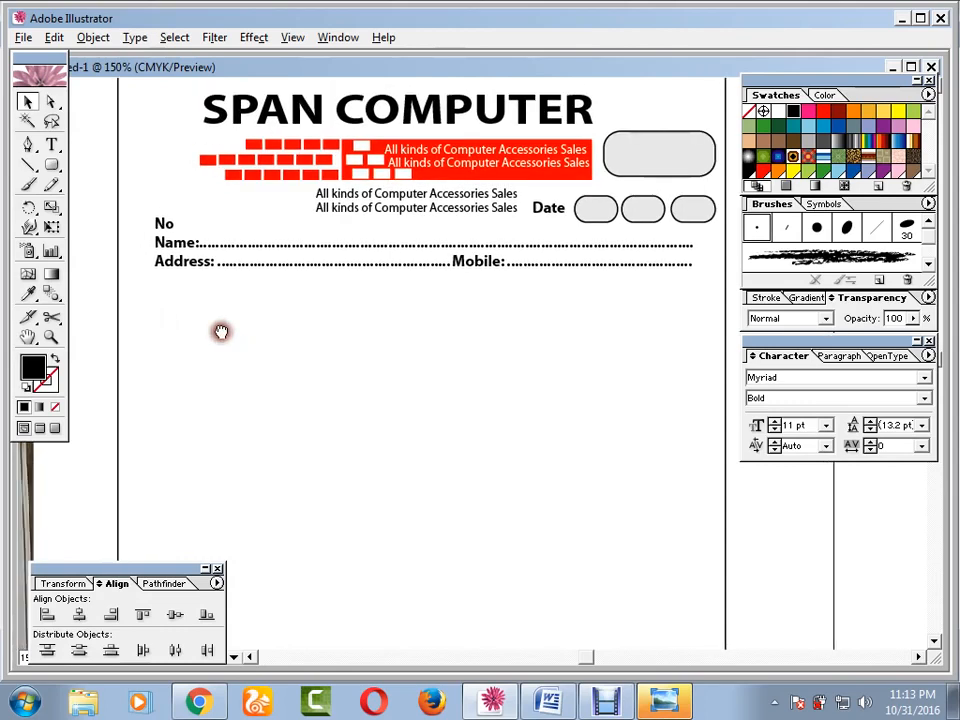
click(110, 322)
drag(127, 308, 714, 321)
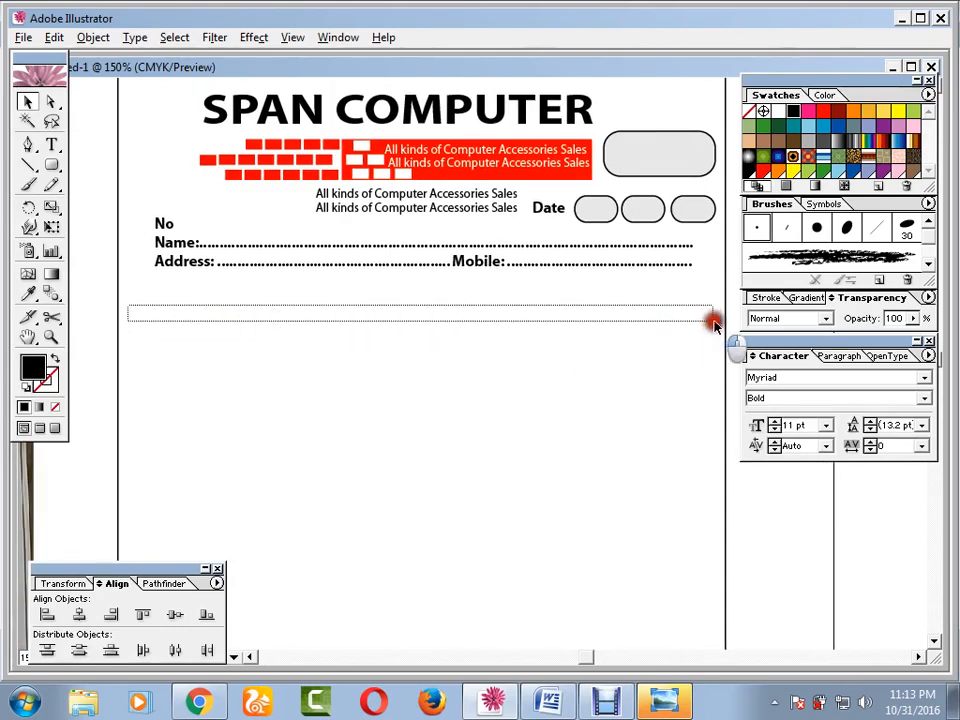
drag(54, 165, 70, 169)
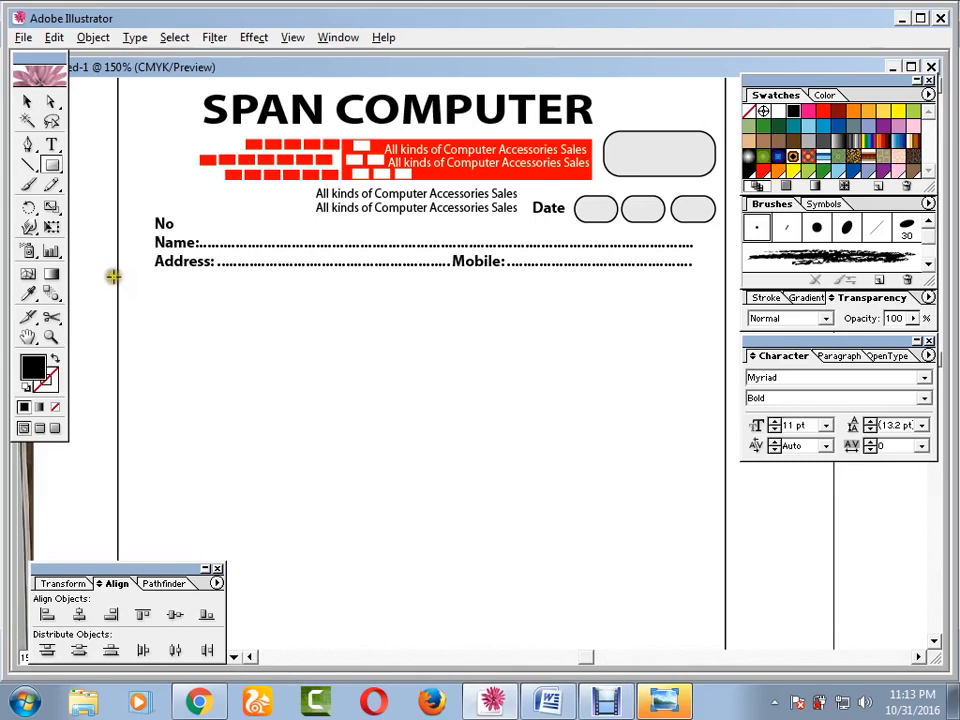
drag(116, 277, 720, 311)
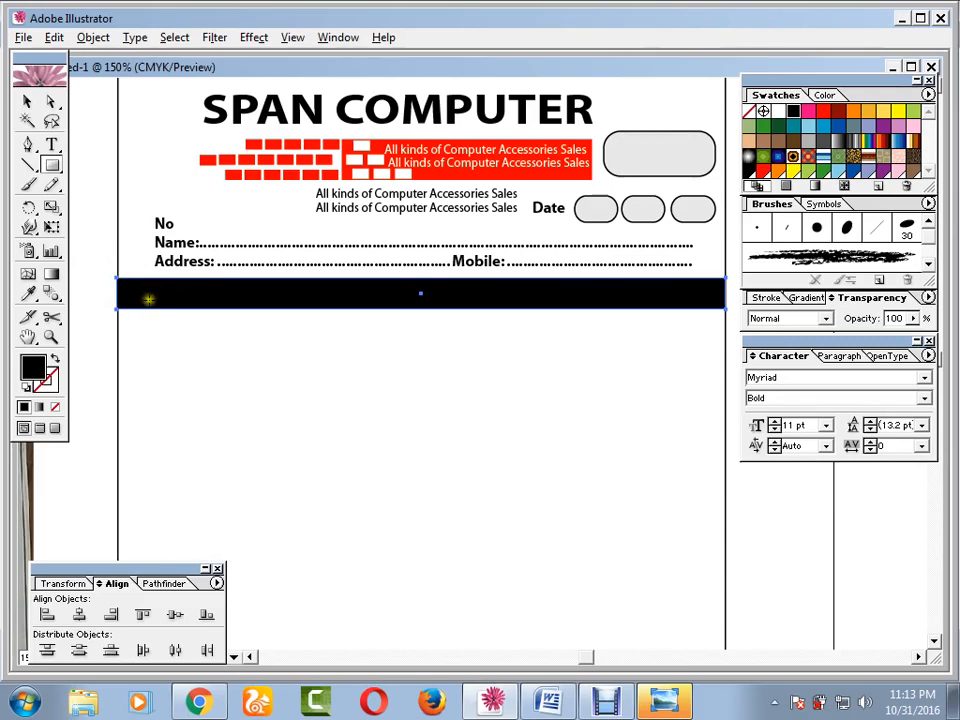
click(27, 101)
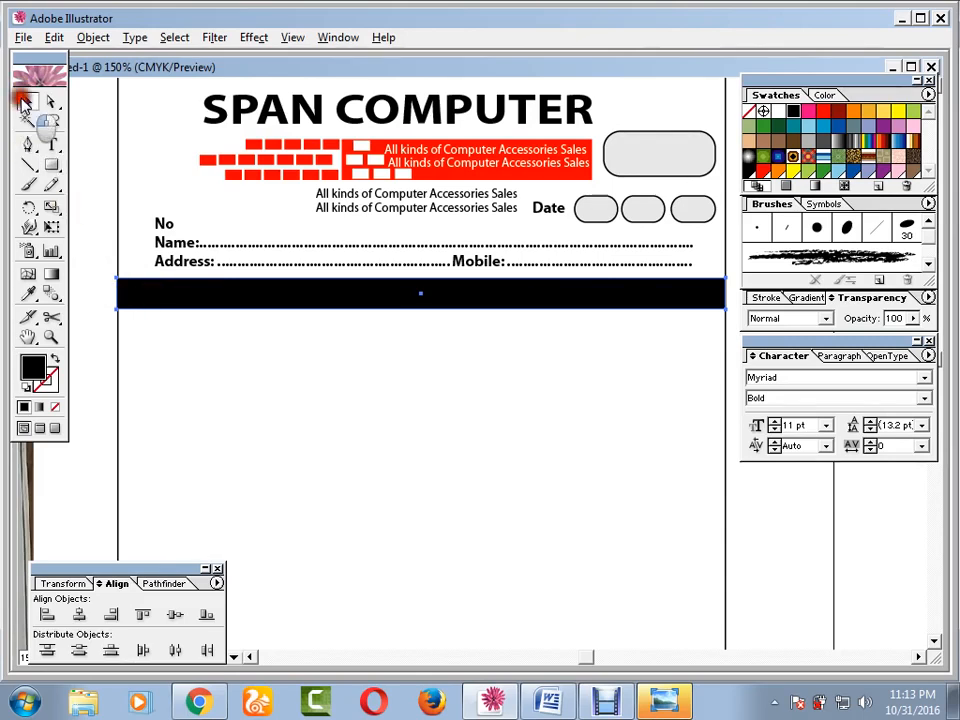
click(823, 111)
click(567, 373)
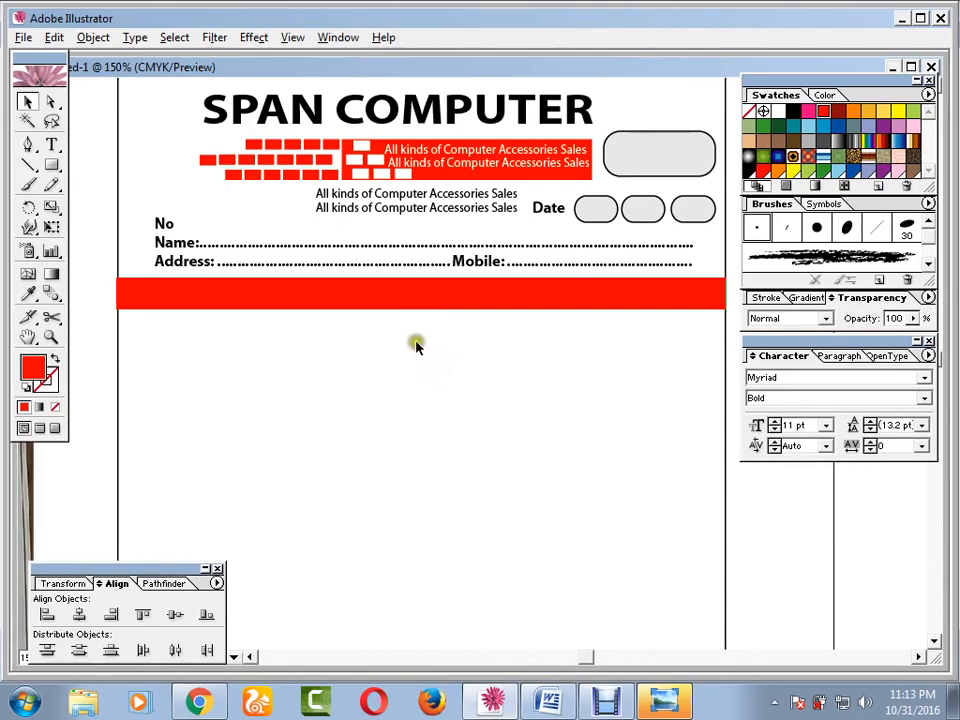
Draw a narrow column rectangle along the memo's left border from the red bar's top edge and stretch it to just above the memo's bottom.
drag(384, 336, 258, 462)
drag(655, 462, 677, 450)
click(51, 164)
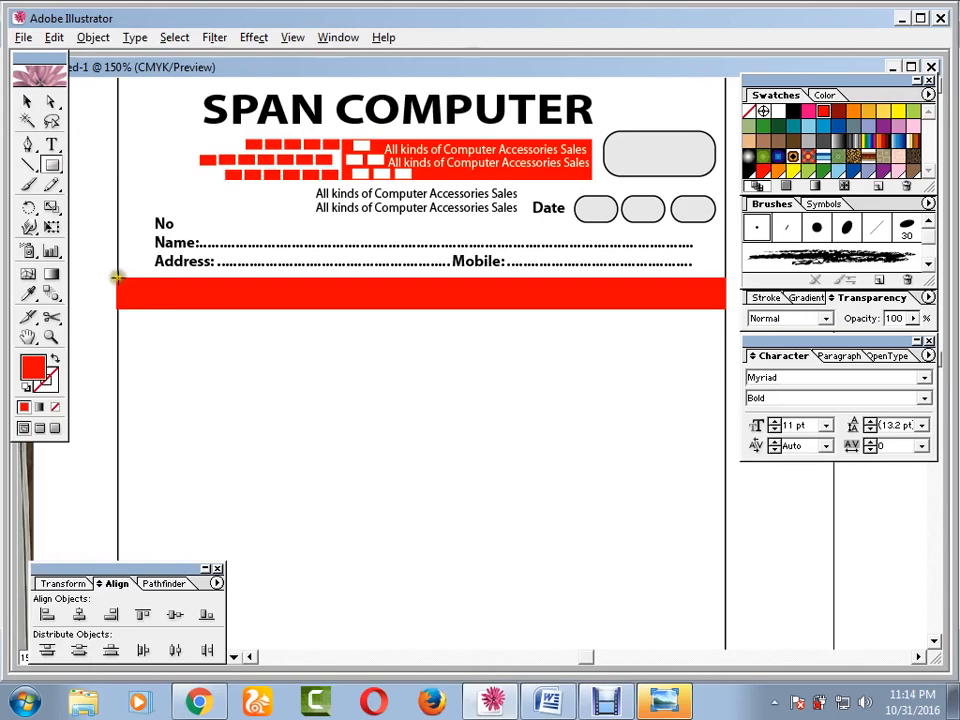
drag(116, 277, 161, 520)
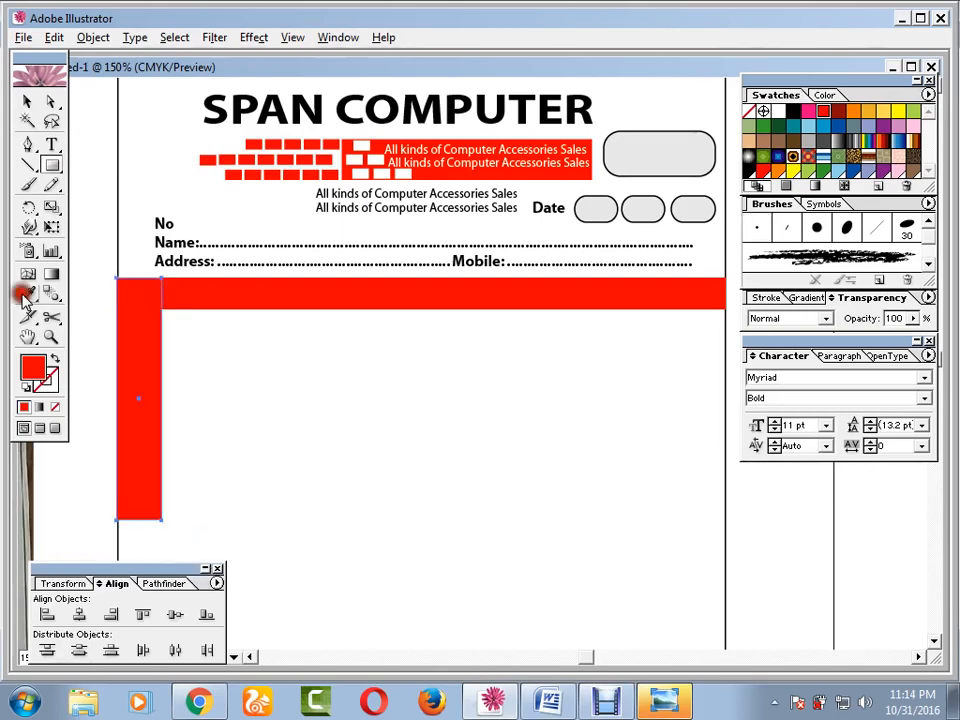
click(27, 101)
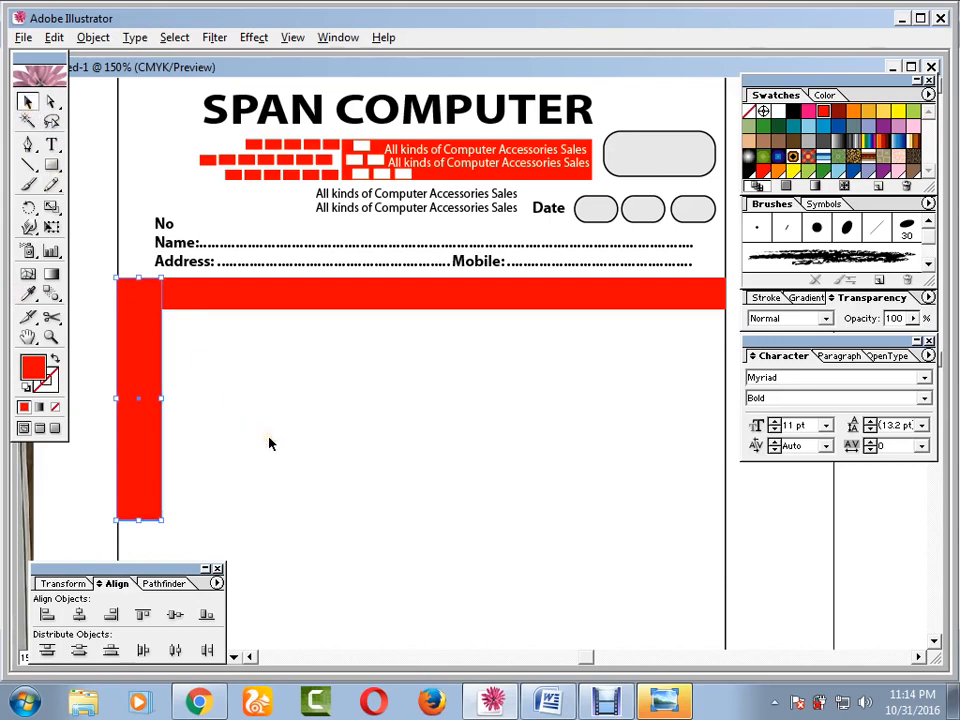
key(ctrl+minus)
key(ctrl+minus)
drag(358, 446, 352, 379)
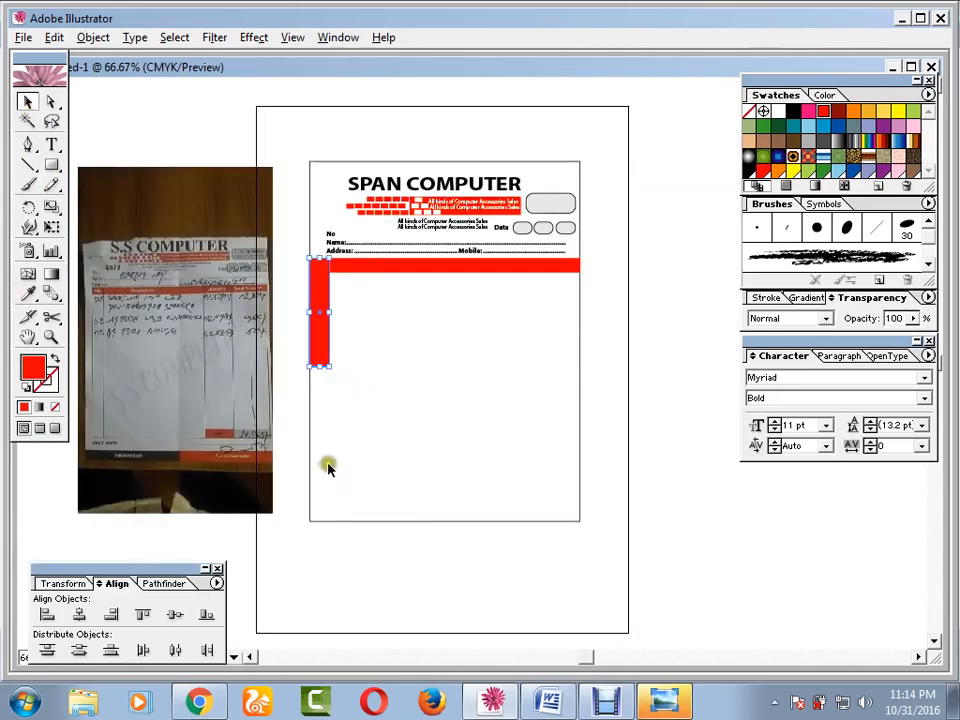
drag(318, 366, 328, 489)
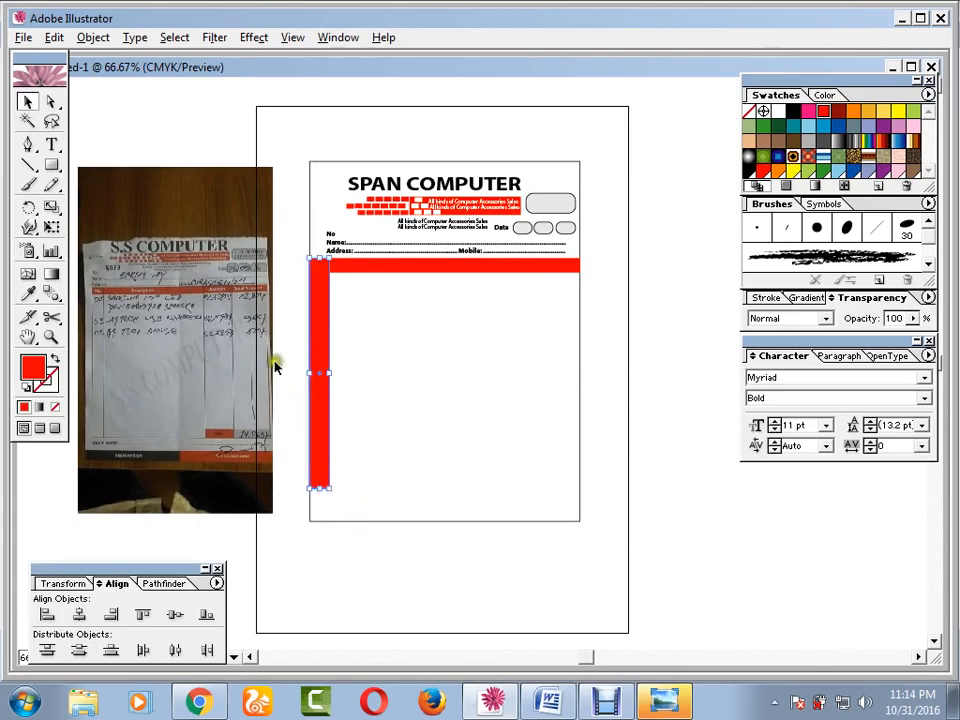
Give the narrow left column rectangle no fill and a black outline.
click(55, 358)
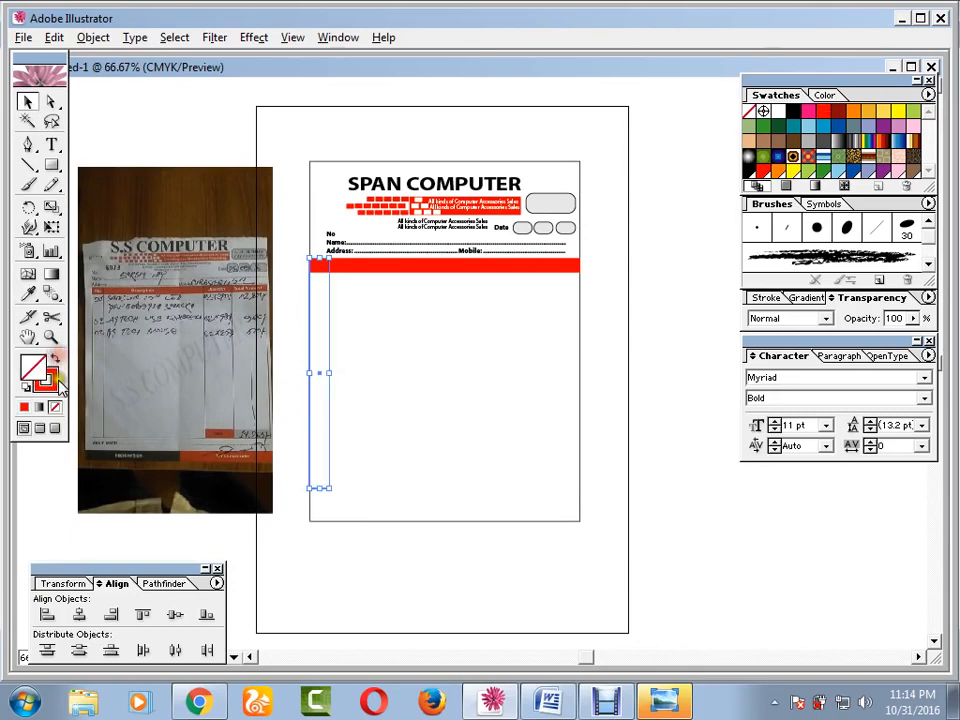
click(52, 383)
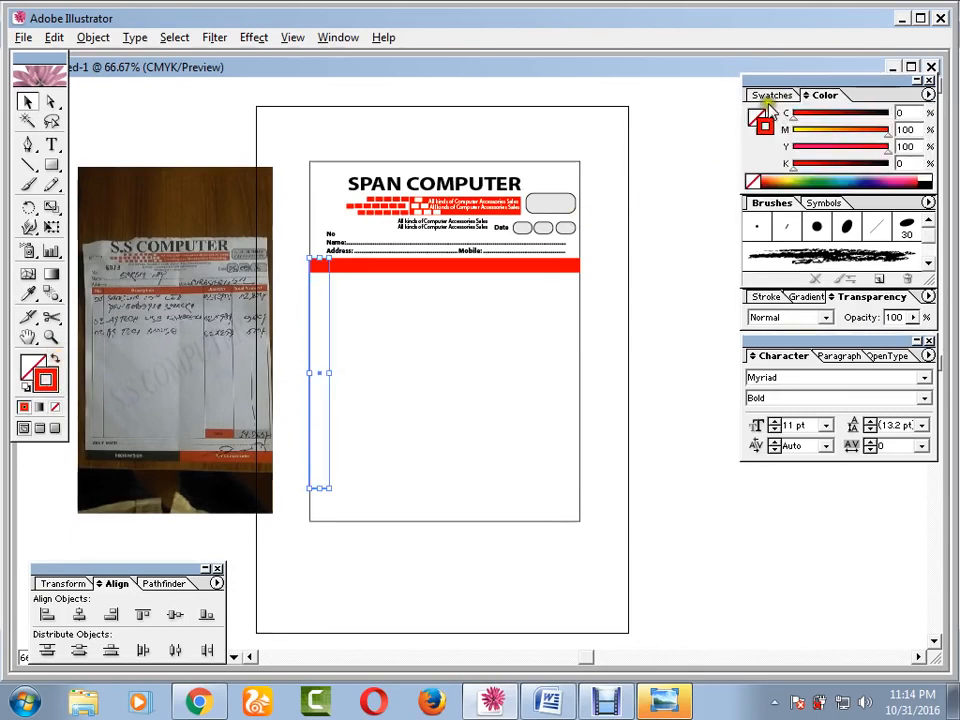
click(774, 95)
click(790, 114)
click(667, 341)
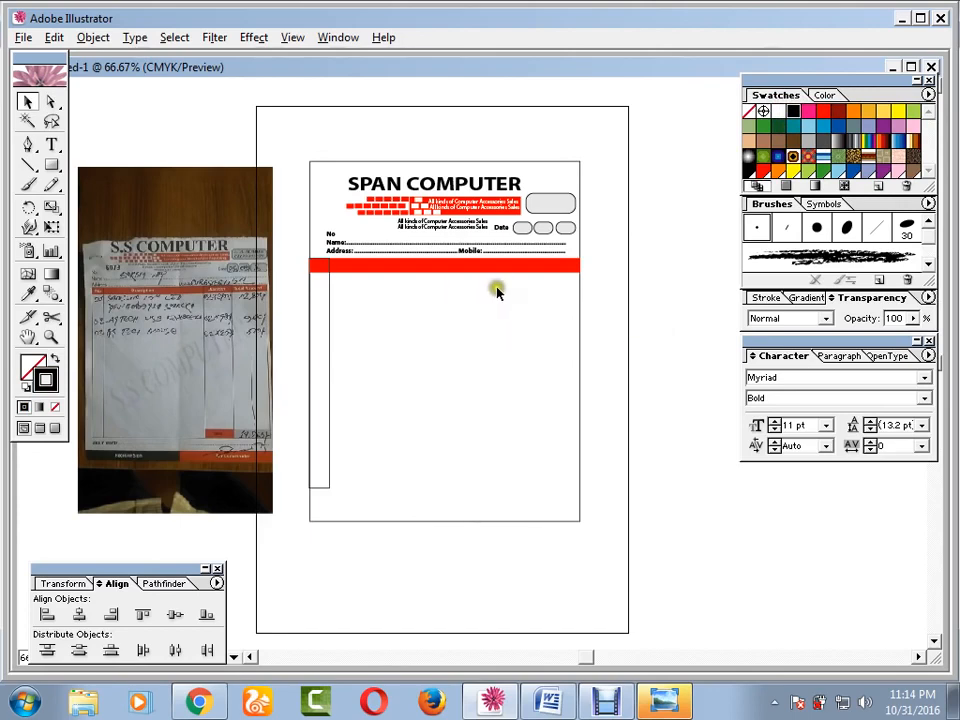
Draw an unfilled, black-outlined column rectangle down the memo's right border from the red bar's top right corner, wider than the left column.
click(51, 165)
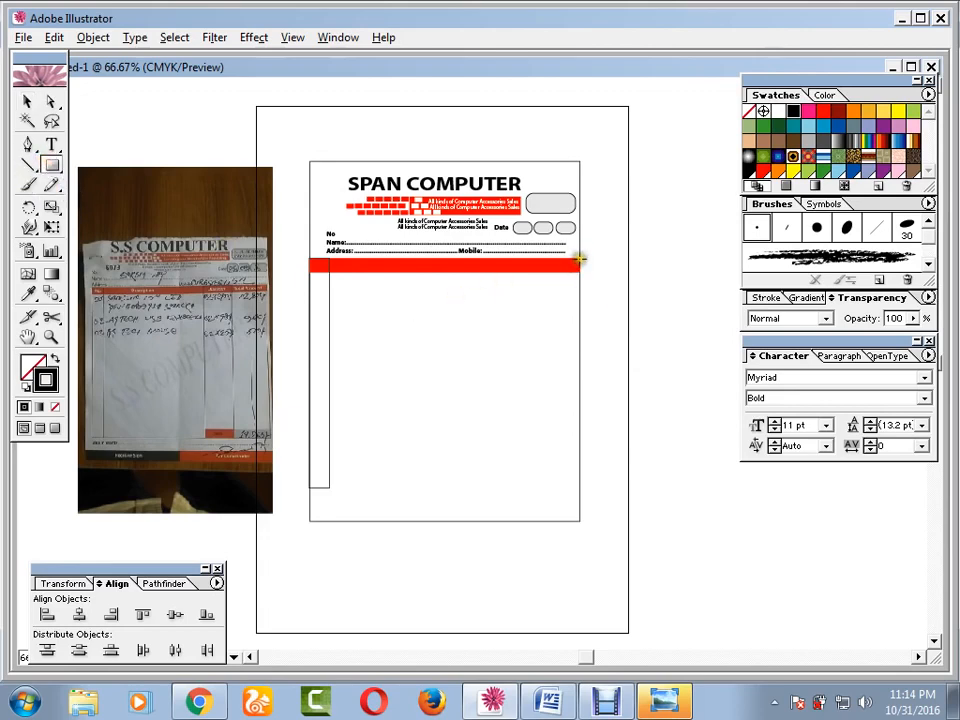
key(ctrl+plus)
key(ctrl+plus)
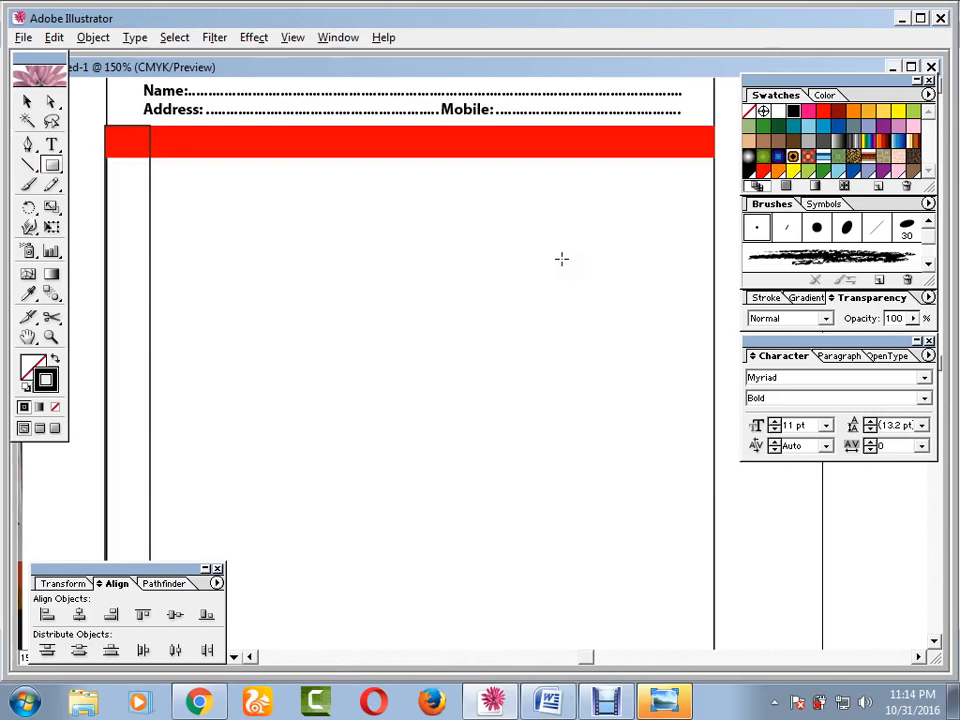
key(space)
drag(560, 279, 352, 352)
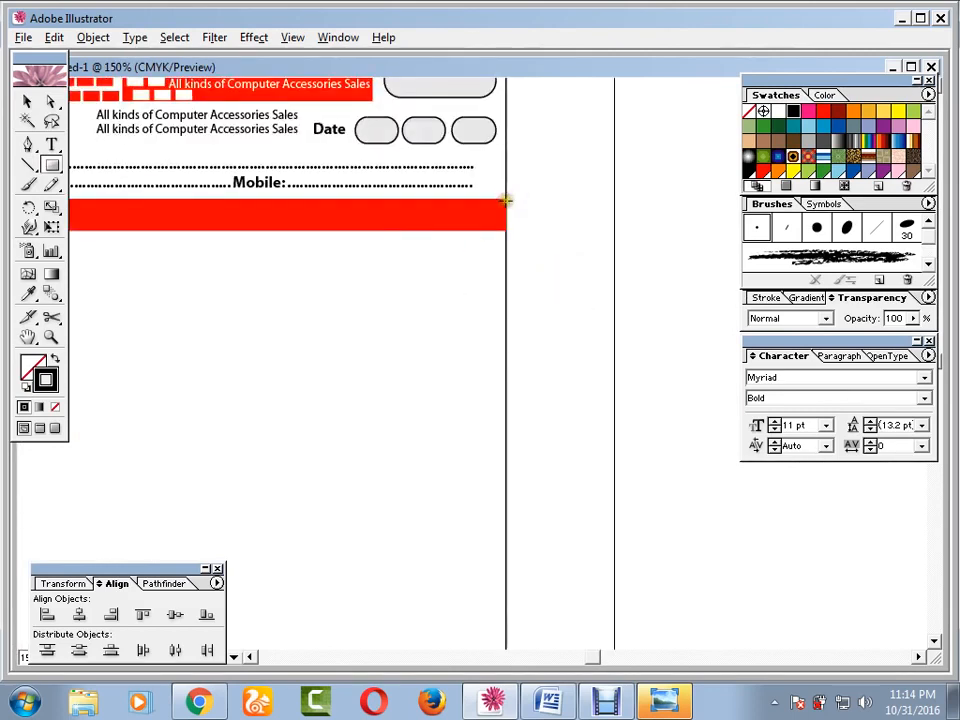
drag(506, 198, 405, 511)
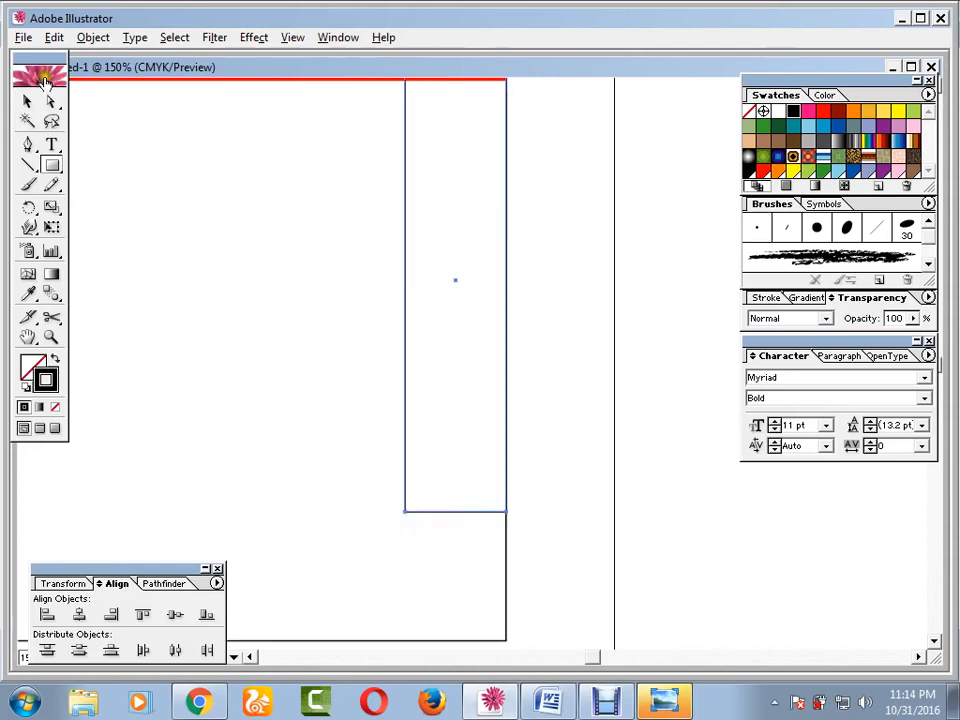
click(28, 102)
click(137, 251)
Draw a horizontal line from the left column's bottom edge across the memo and past its right border.
key(ctrl+minus)
key(ctrl+minus)
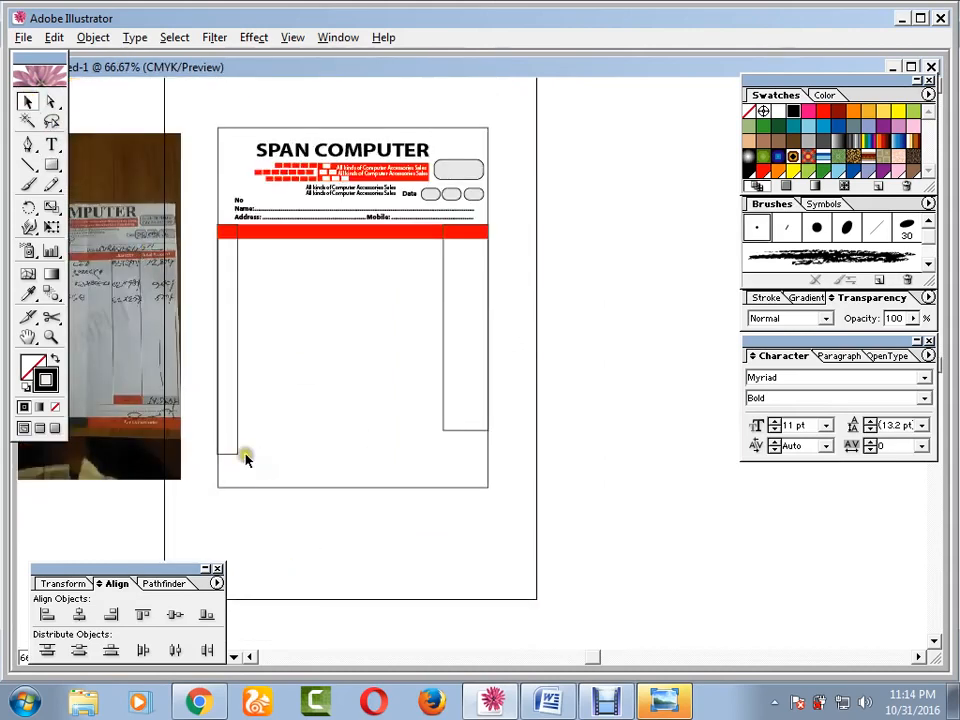
click(463, 409)
click(28, 164)
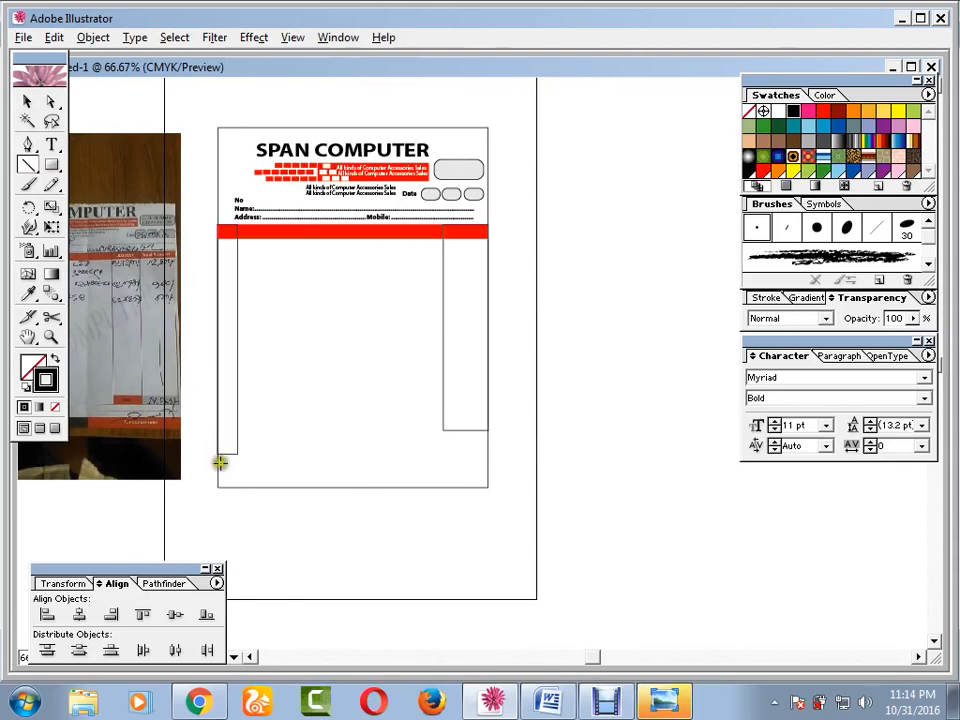
key(ctrl+plus)
key(ctrl+plus)
key(ctrl+plus)
drag(212, 464, 152, 368)
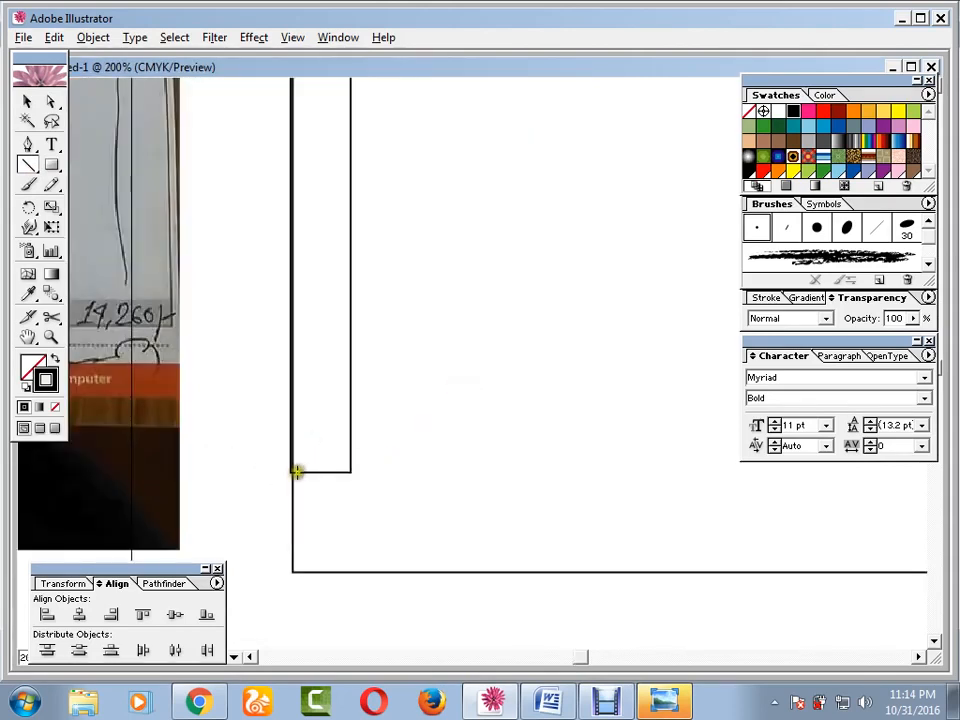
drag(298, 472, 859, 523)
click(22, 108)
click(345, 308)
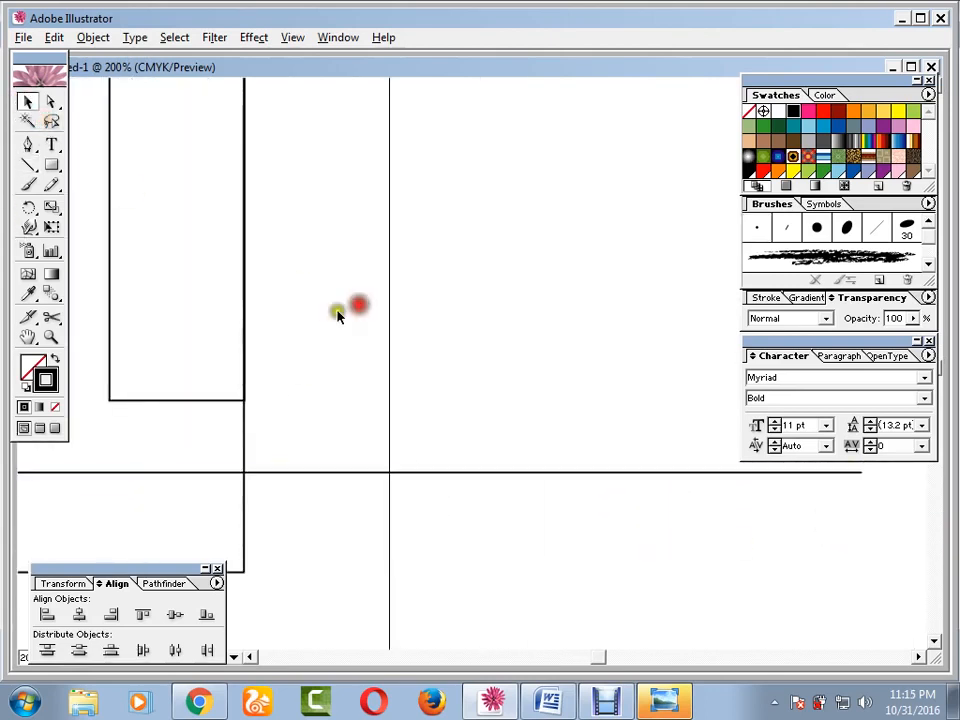
Stretch the right column rectangle down until its bottom edge meets the horizontal line.
key(ctrl+1)
key(ctrl+minus)
click(316, 321)
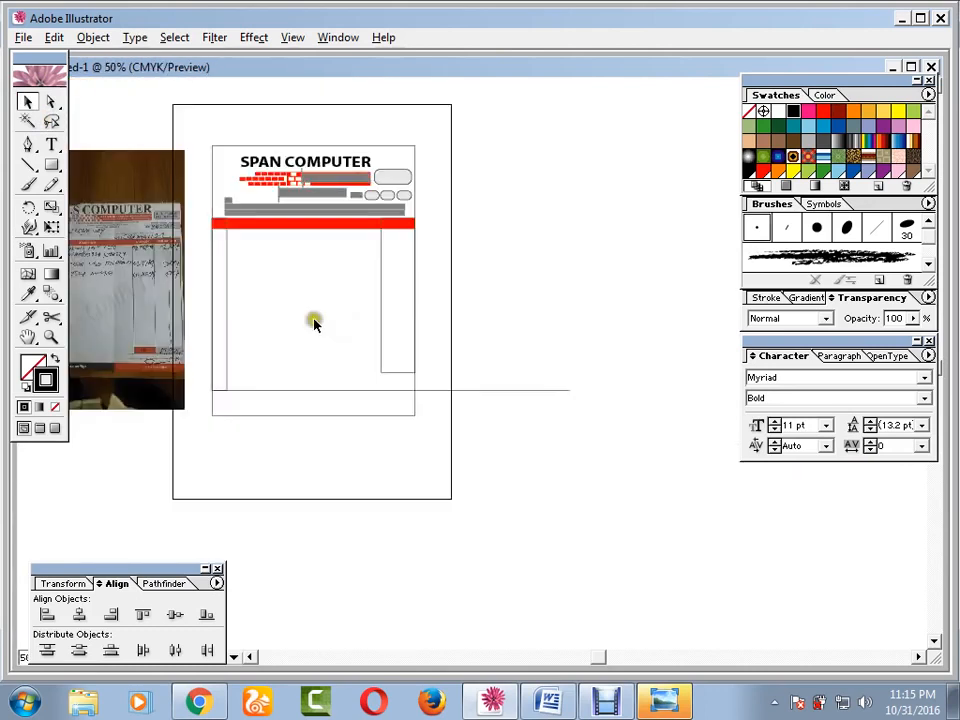
click(394, 352)
drag(369, 343, 396, 390)
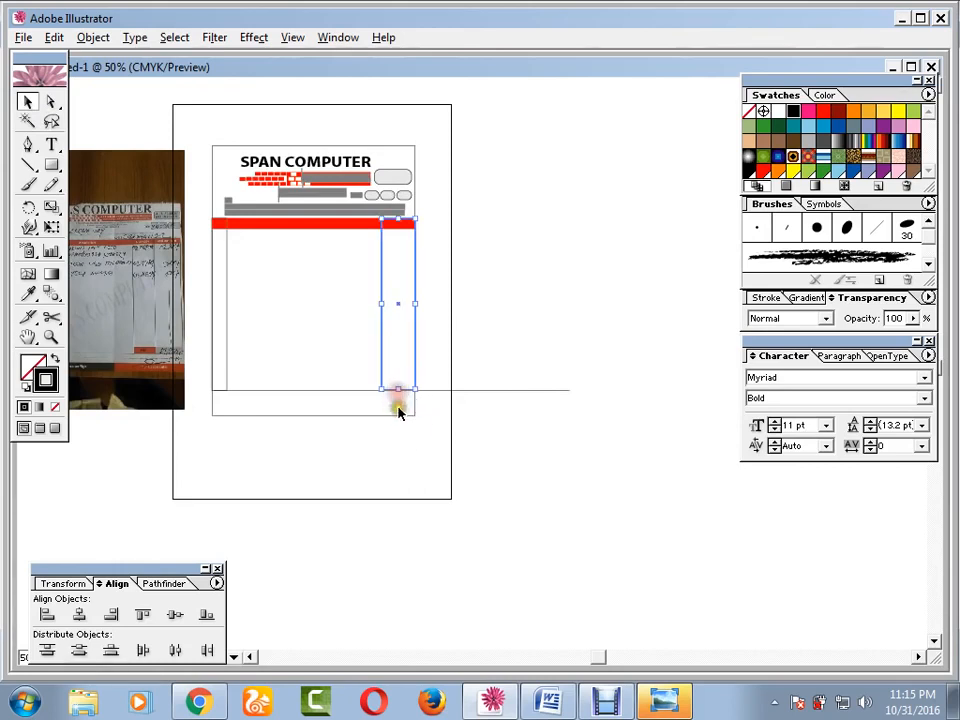
click(396, 414)
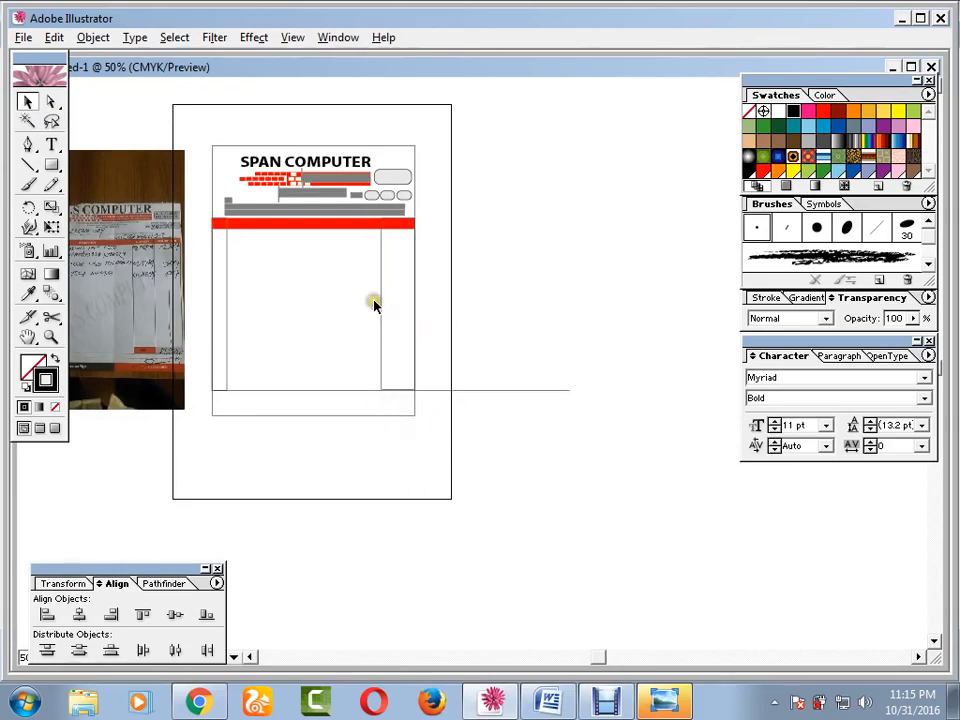
Duplicate the right column rectangle to its left, with the copy's right edge near the original's left edge.
drag(373, 304, 388, 317)
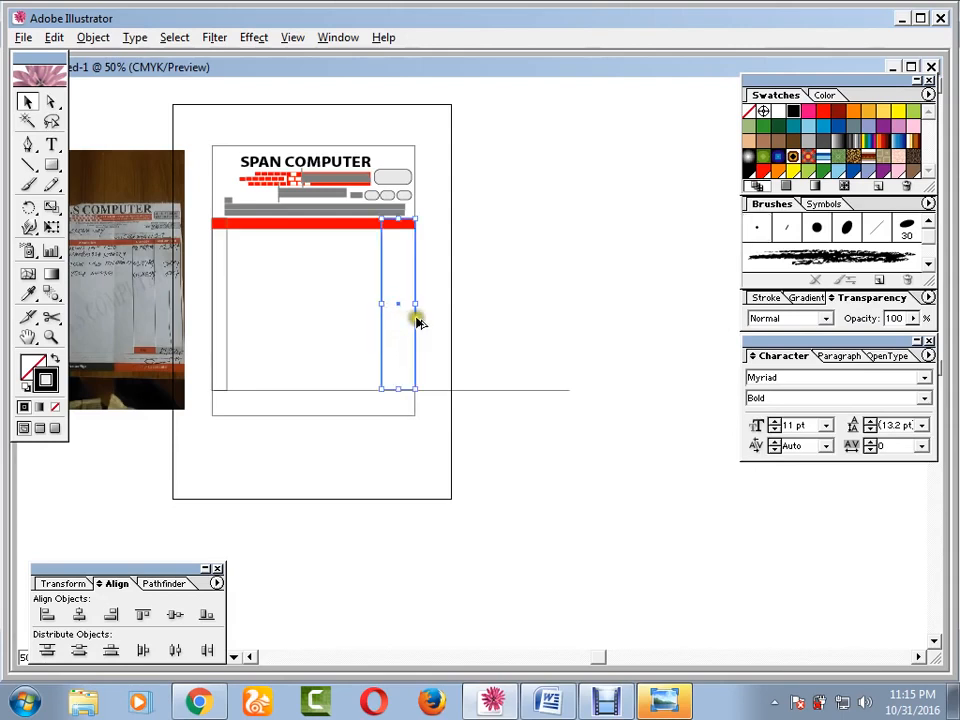
drag(419, 322, 383, 321)
click(504, 332)
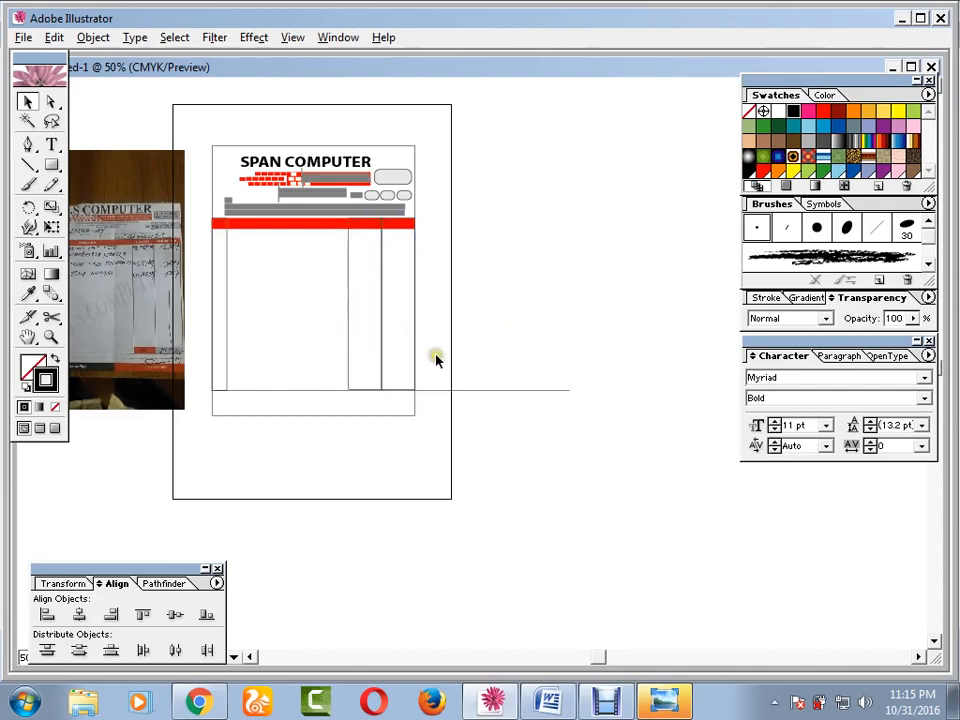
Nudge the duplicated column left in outline view until its right edge coincides with the original column's left edge.
key(ctrl+plus)
key(ctrl+plus)
key(ctrl+plus)
key(ctrl+plus)
key(space)
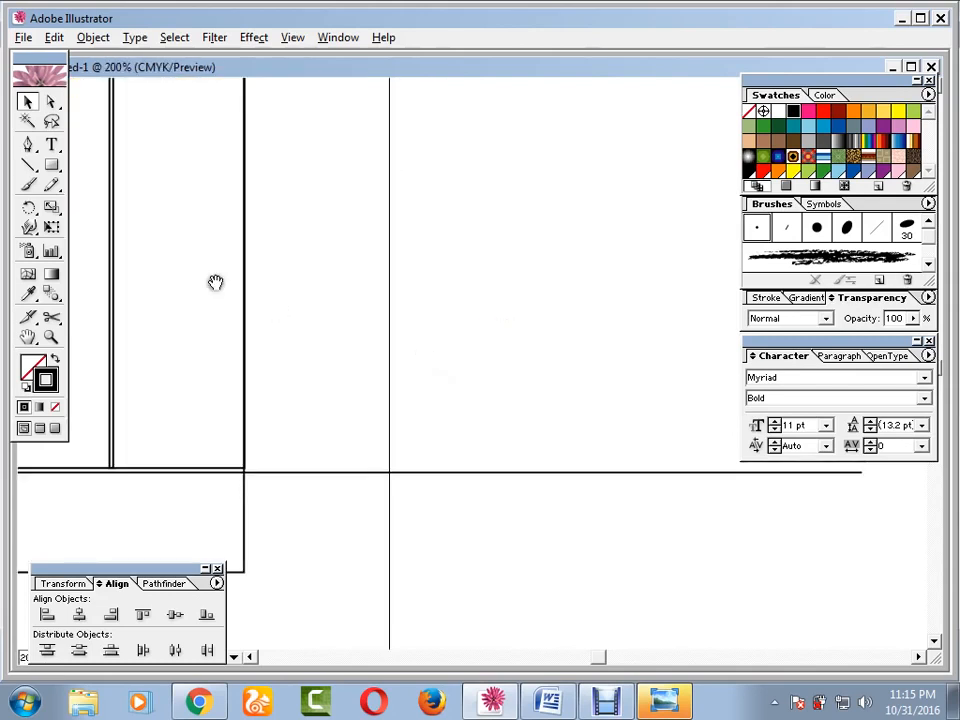
drag(214, 283, 421, 270)
drag(414, 319, 438, 179)
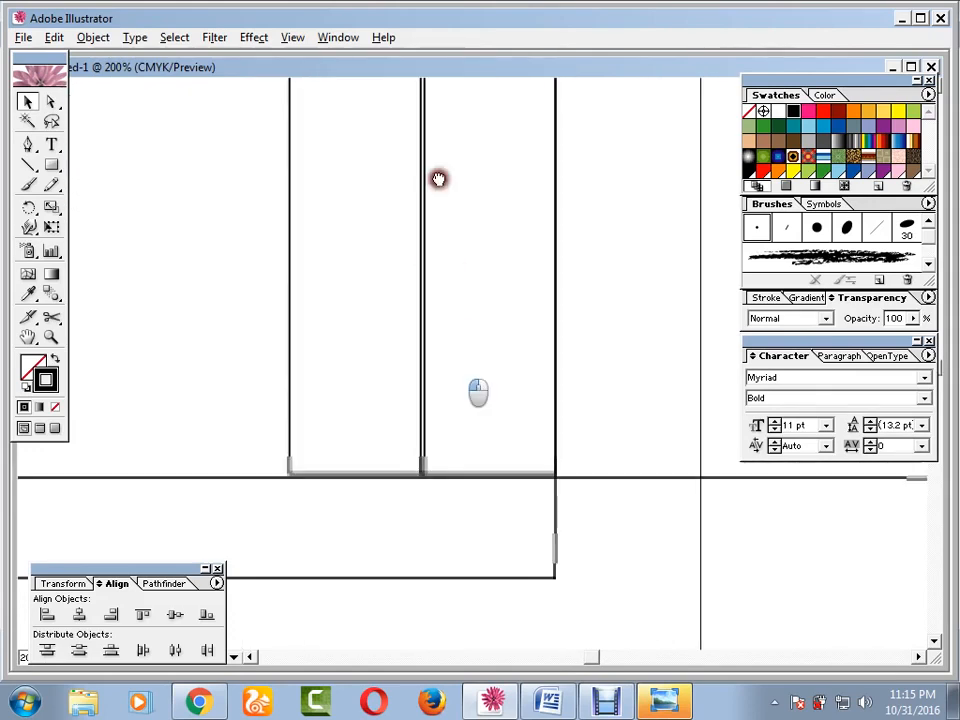
key(ctrl+y)
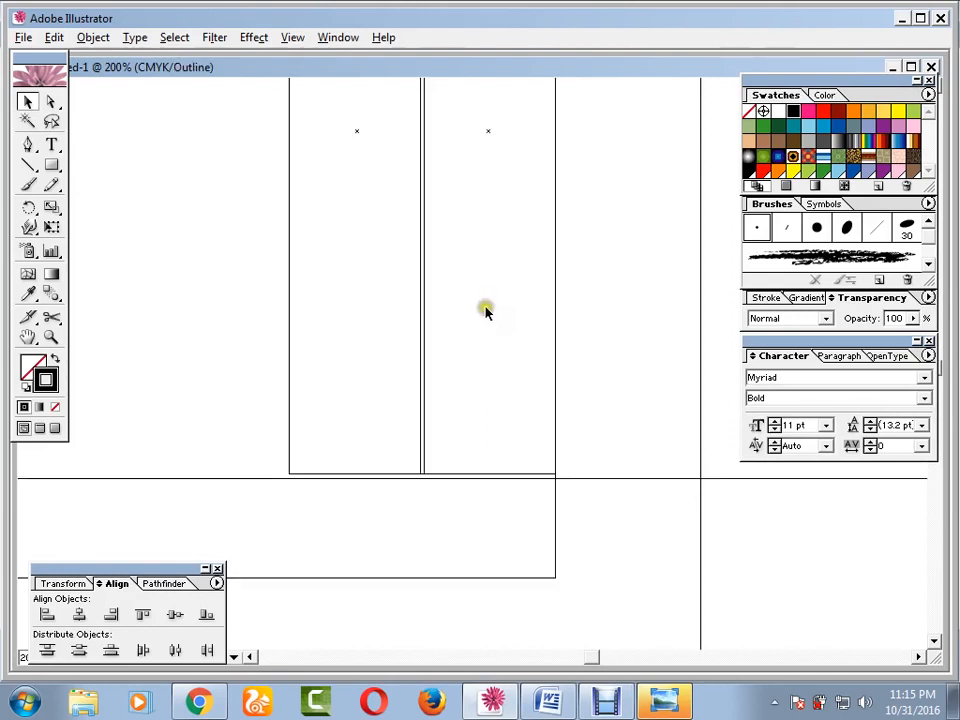
click(611, 369)
drag(310, 390, 243, 408)
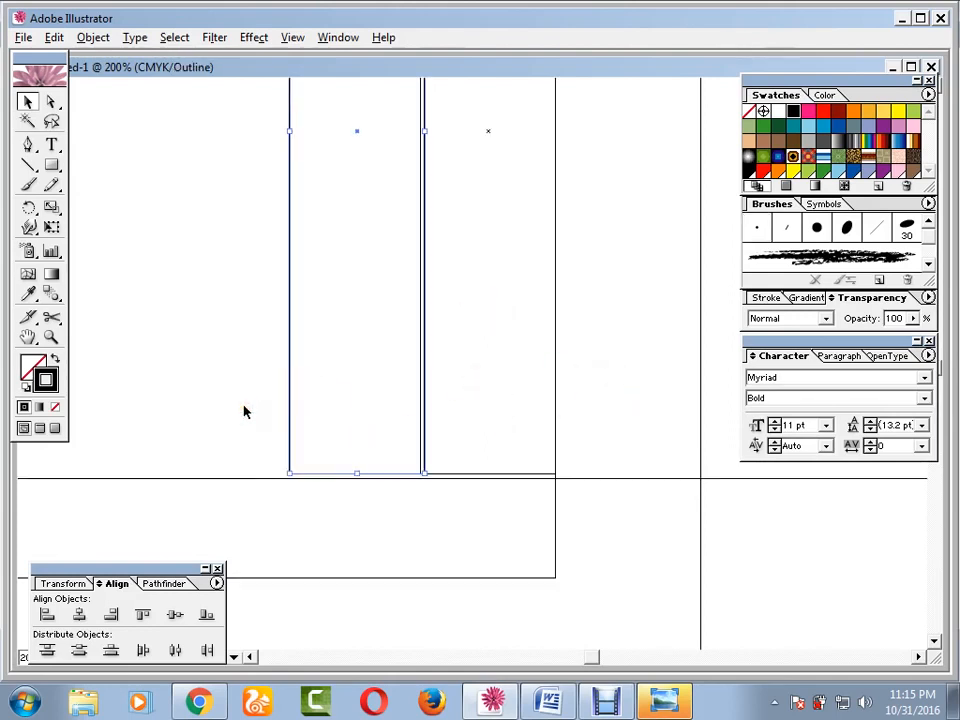
key(Left)
key(Left)
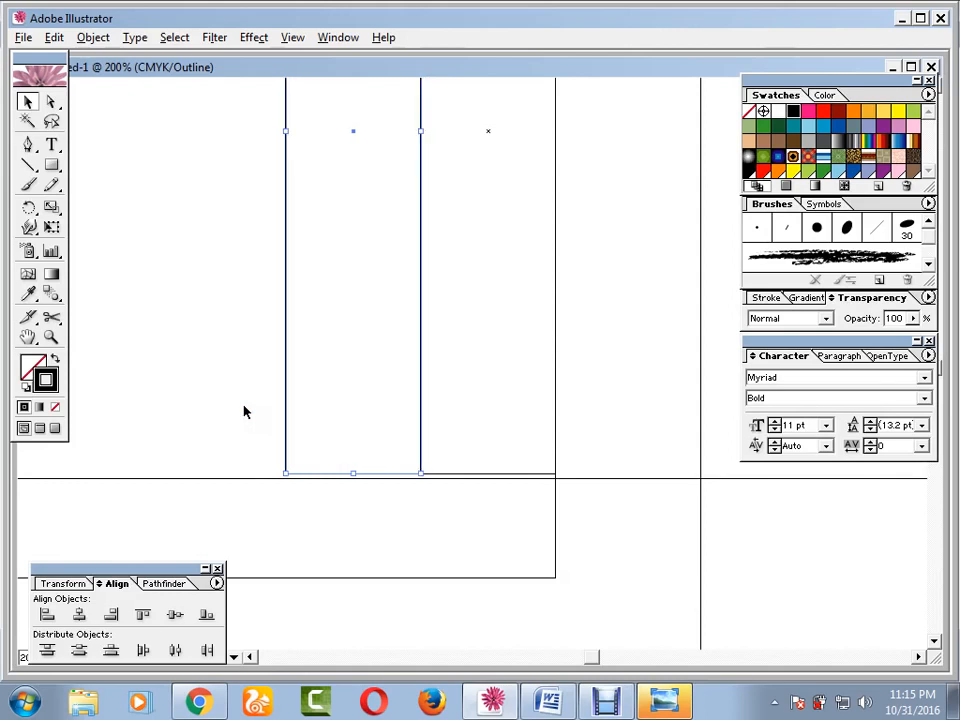
Stretch the two right-hand column rectangles together down to the horizontal line.
click(206, 401)
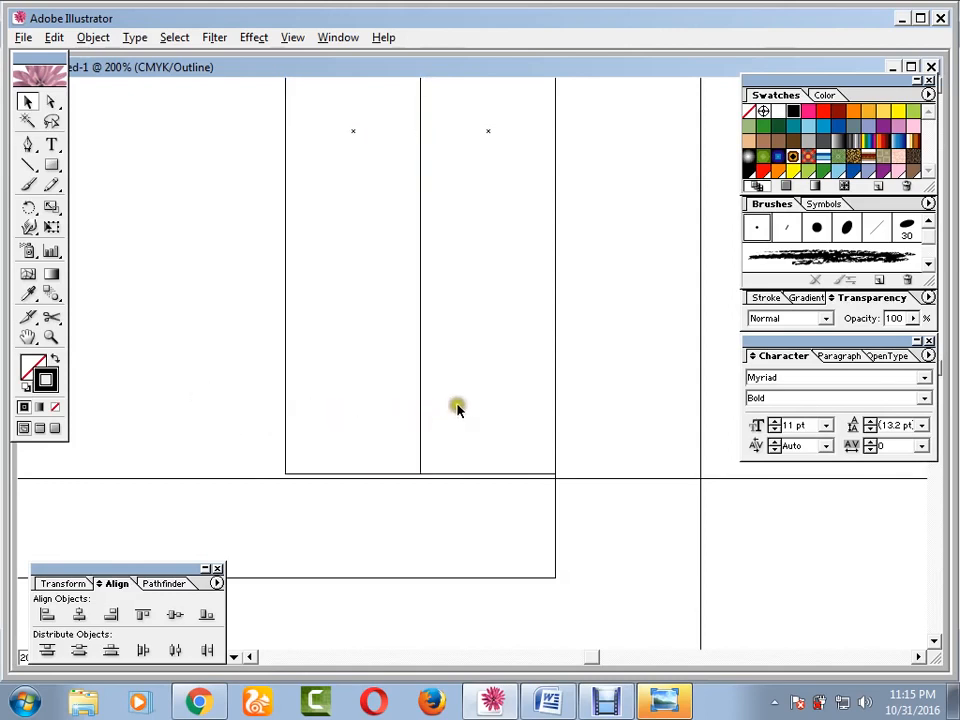
drag(456, 406, 364, 436)
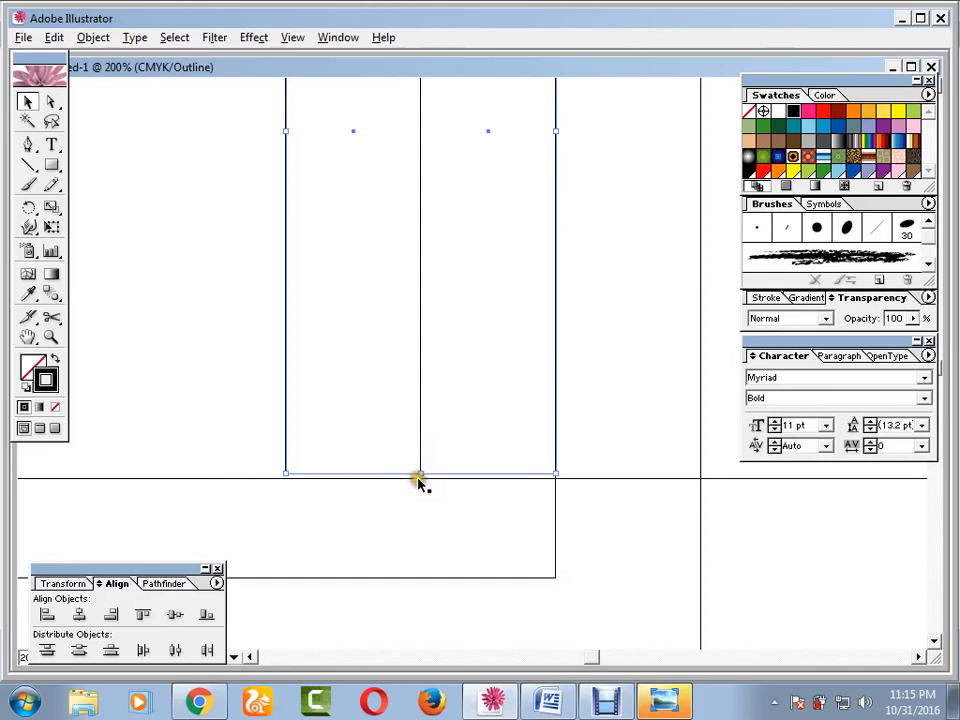
click(423, 507)
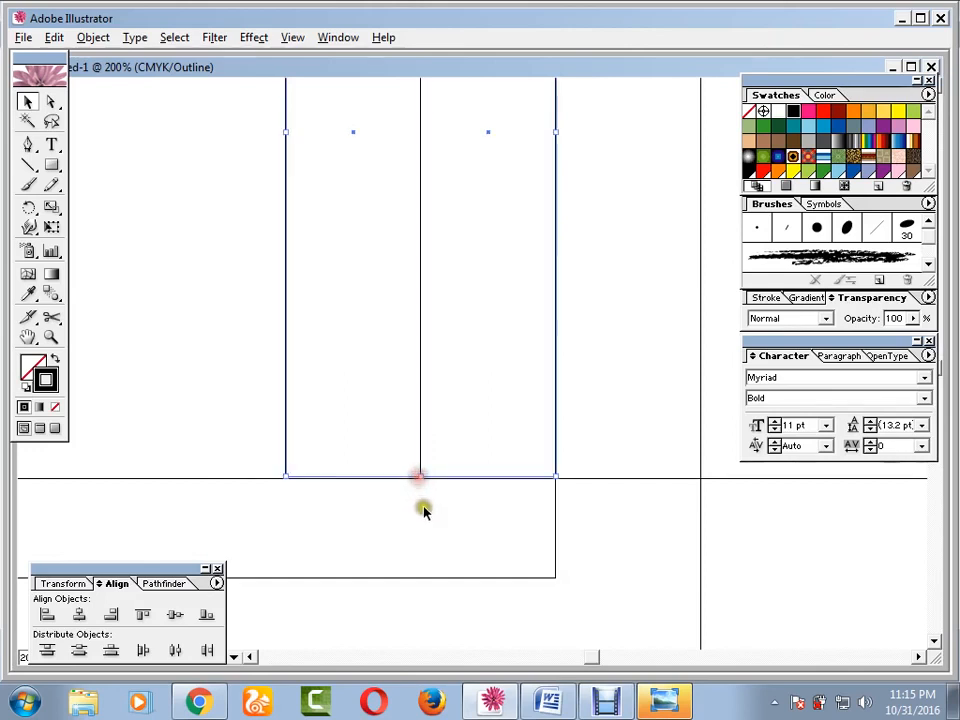
Shift the narrow left column slightly right so its outer edge lies on the memo's left border, and restore the preview display.
drag(211, 449, 495, 447)
drag(322, 463, 506, 422)
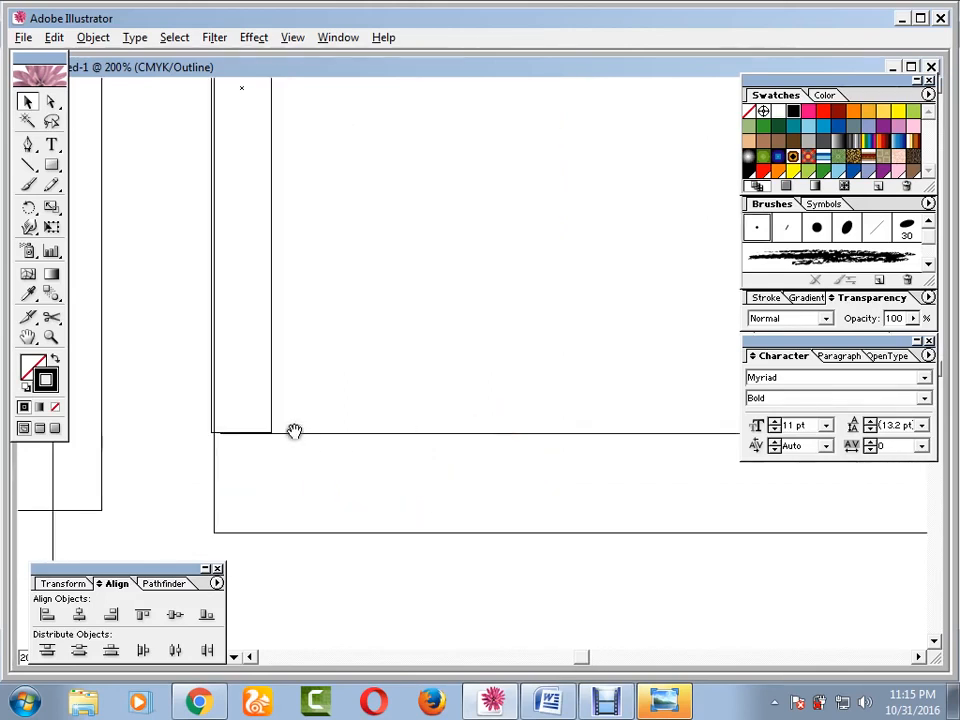
drag(276, 415, 313, 451)
drag(340, 334, 285, 362)
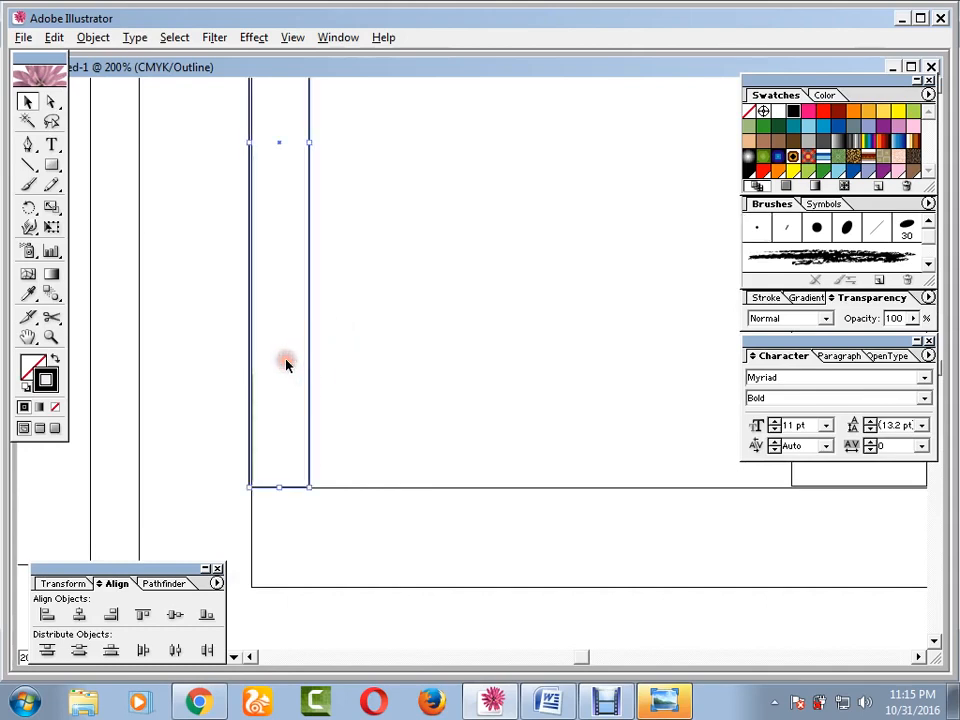
click(441, 362)
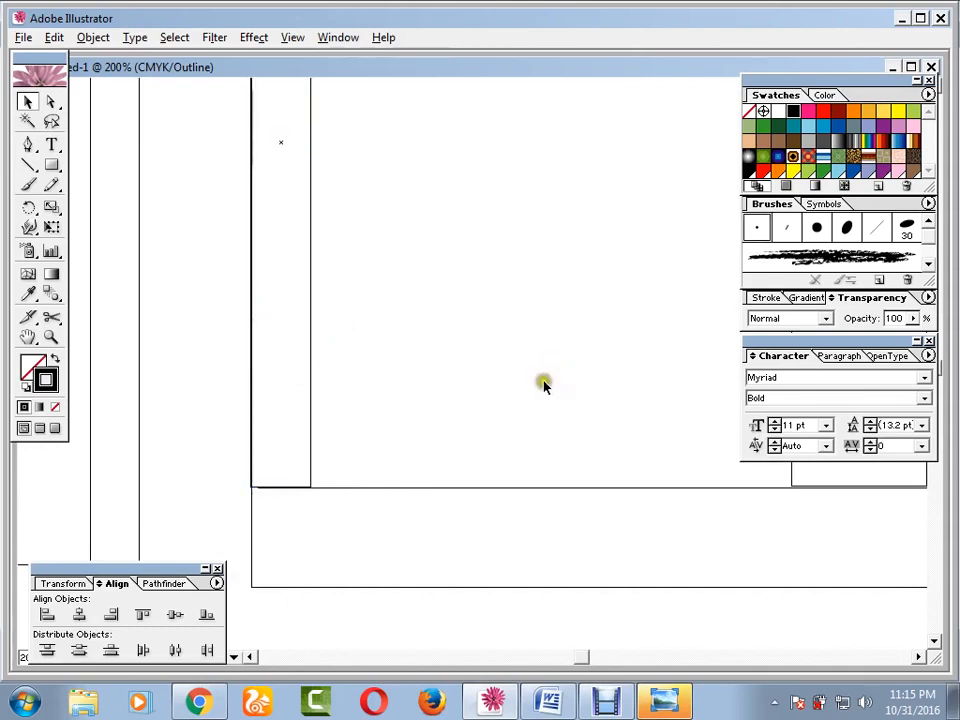
key(ctrl+y)
Draw an unfilled, black-outlined rectangle over the red bar between the left column and the first of the two right-hand columns.
drag(531, 386, 377, 482)
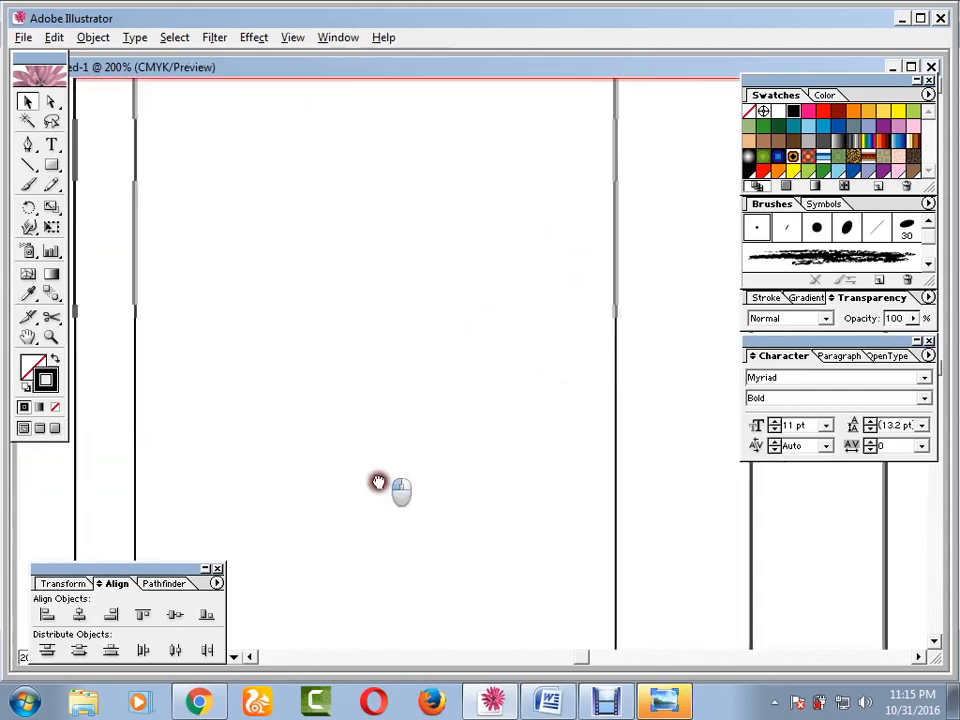
drag(431, 313, 312, 370)
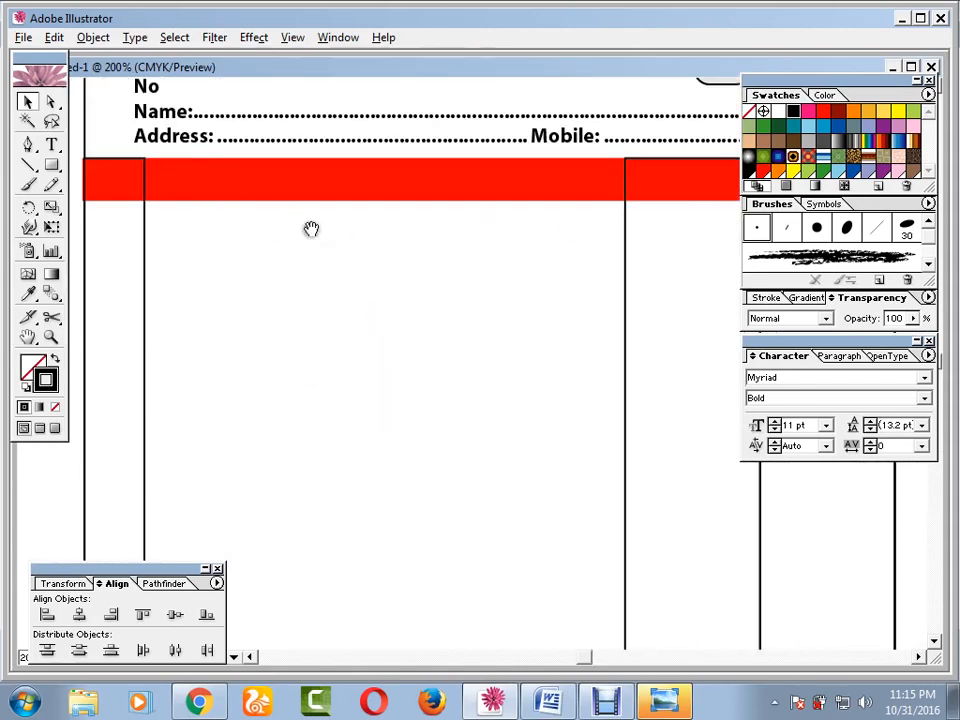
drag(397, 288, 409, 395)
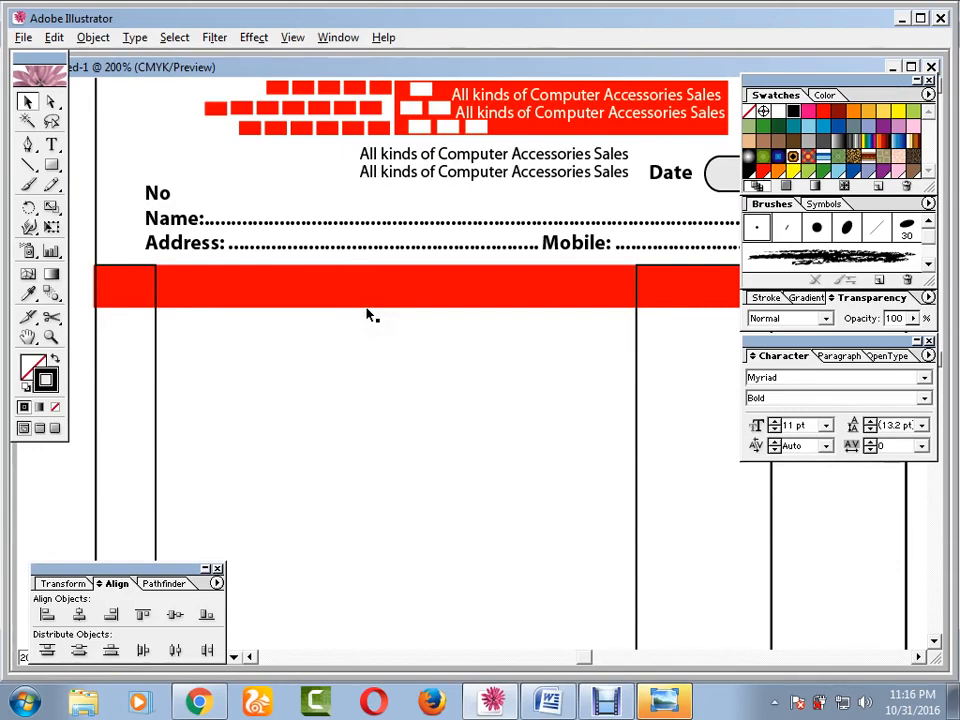
click(51, 144)
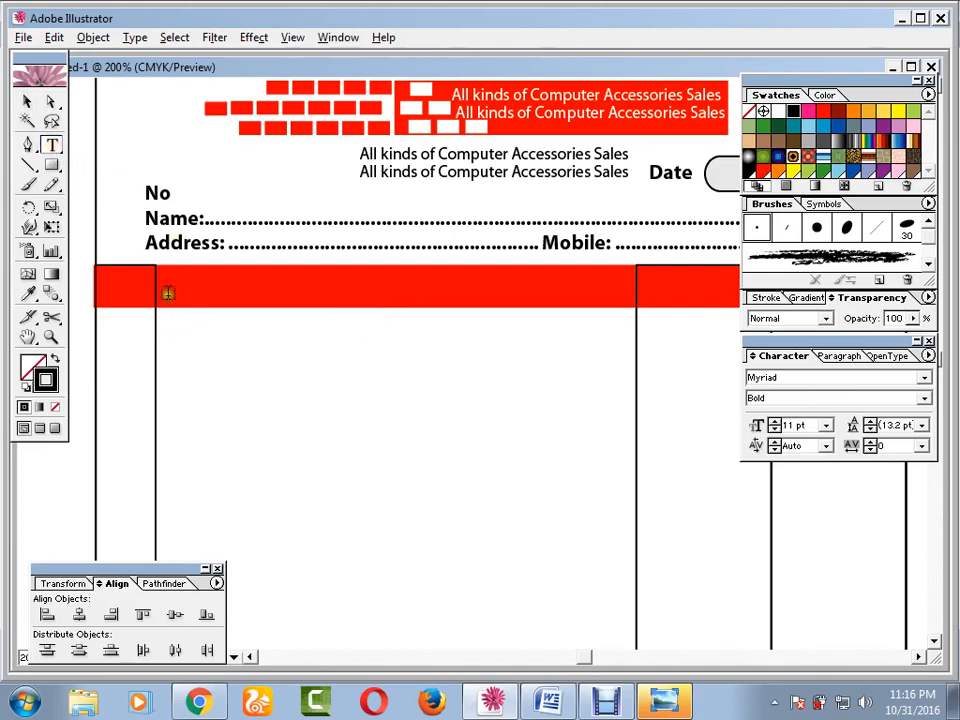
click(51, 165)
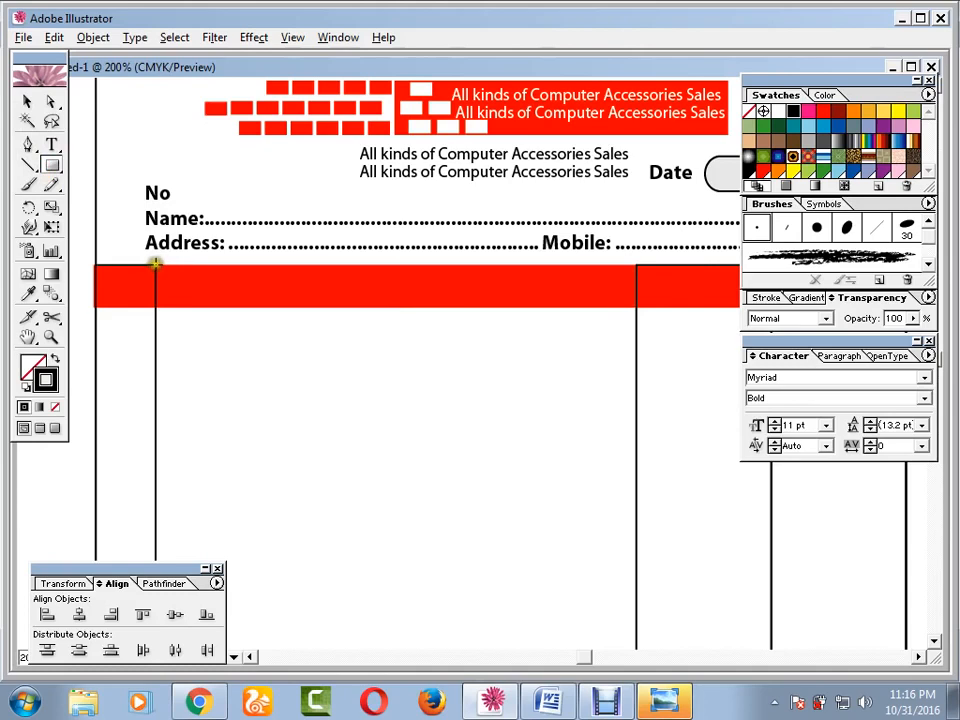
mouse_move(155, 265)
mouse_down()
mouse_move(386, 321)
mouse_move(636, 306)
mouse_up()
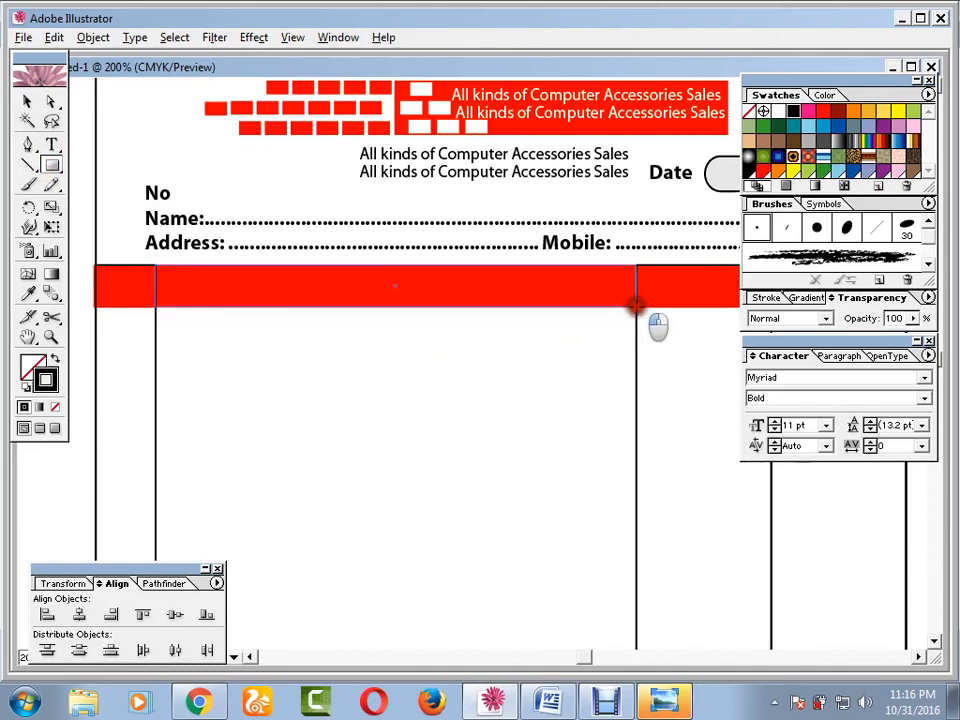
click(27, 101)
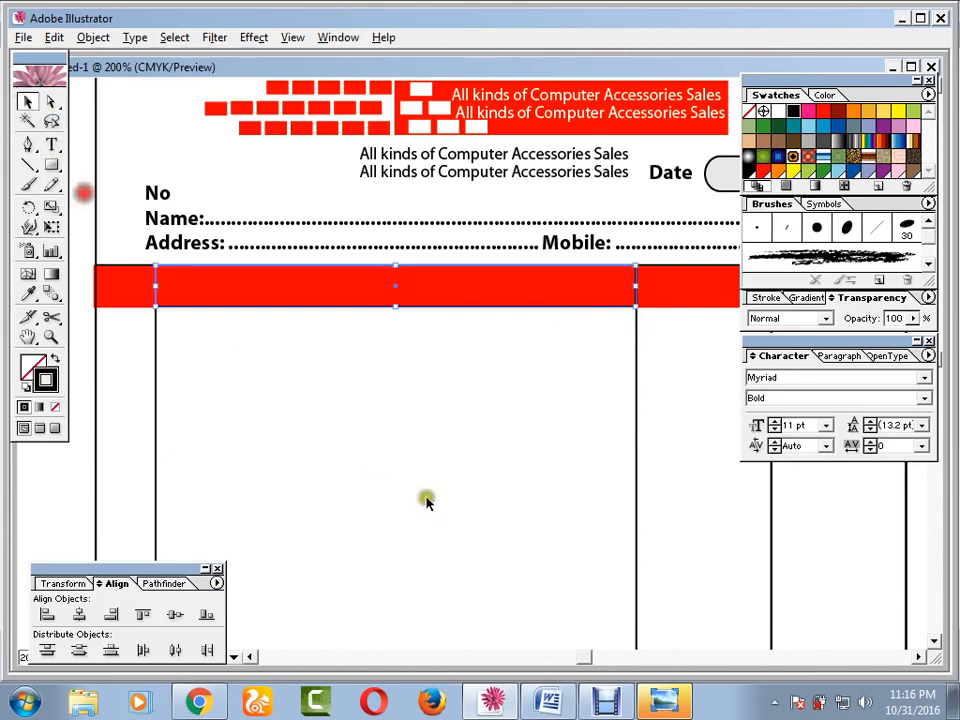
click(426, 500)
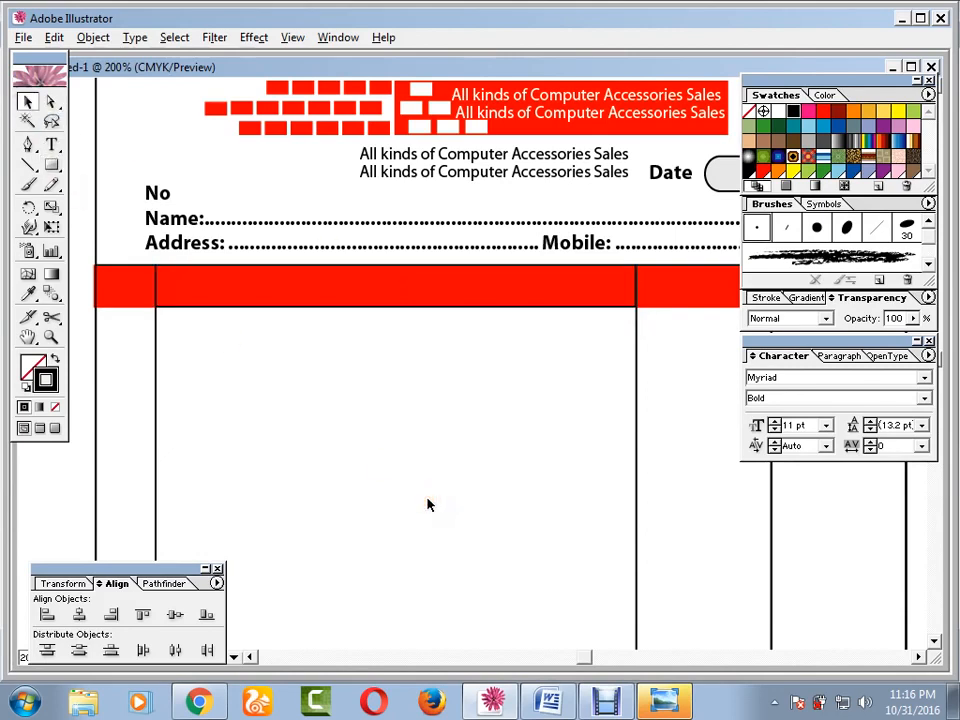
Delete the long horizontal line that runs under the columns and past the memo's right border.
key(ctrl+1)
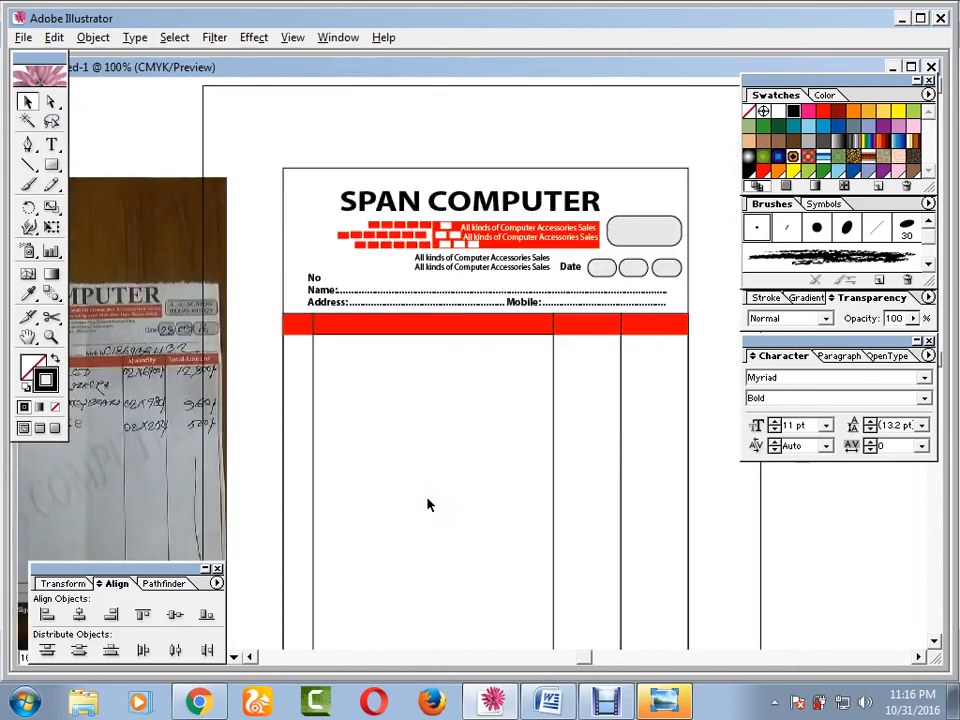
drag(544, 414, 504, 360)
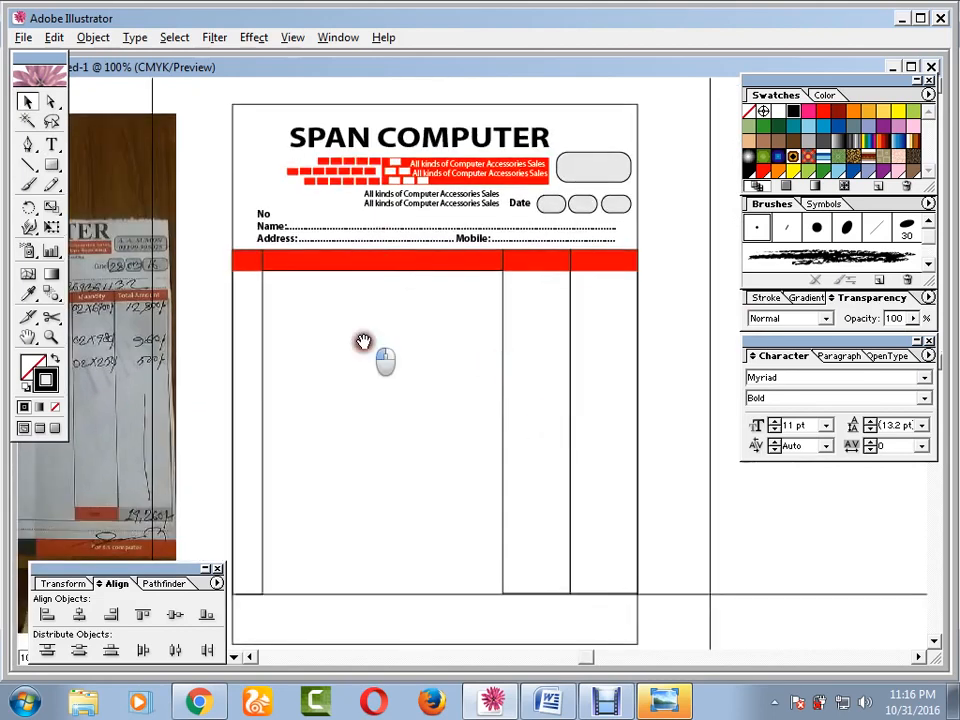
drag(363, 342, 363, 297)
drag(349, 541, 338, 406)
click(388, 418)
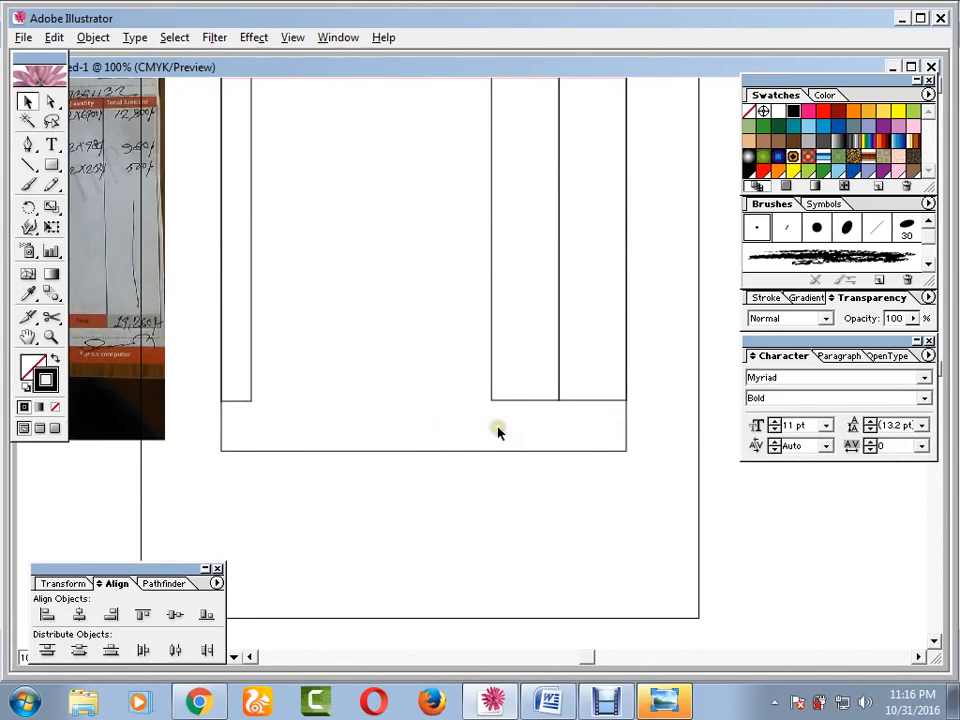
Draw a horizontal line from the left column's bottom right corner to the nearest edge of the two right-hand columns.
click(28, 167)
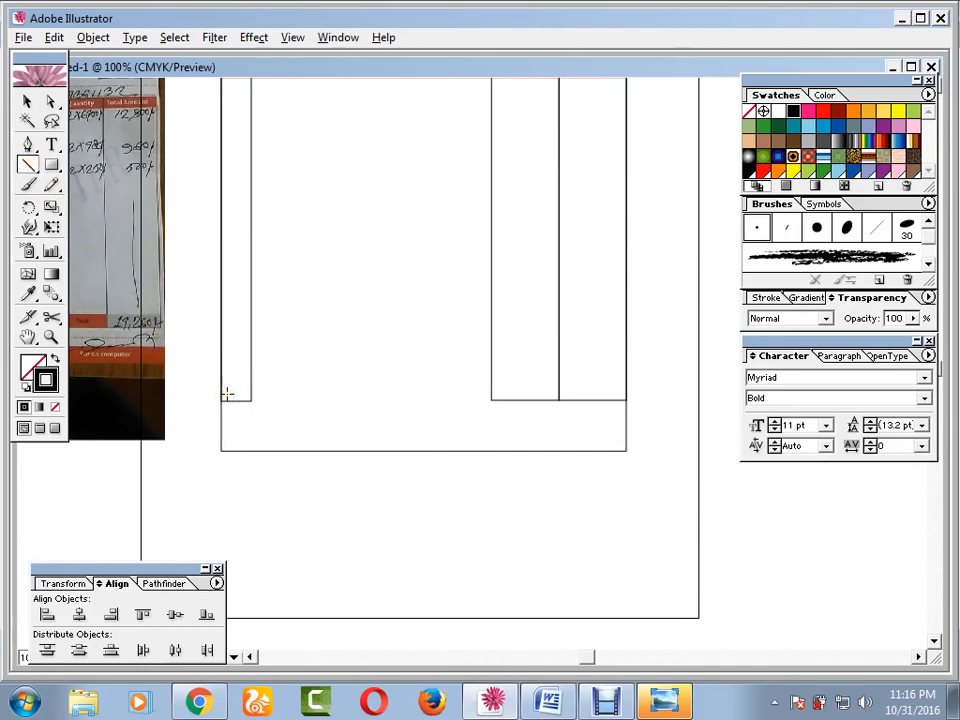
key(ctrl+equal)
drag(296, 392, 424, 476)
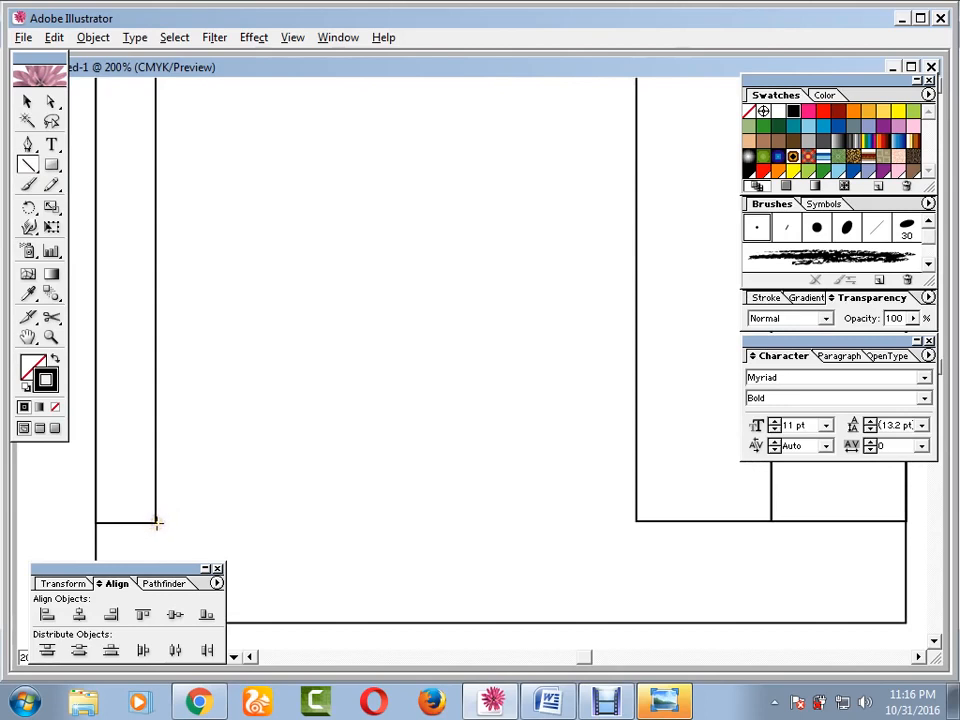
drag(155, 522, 637, 522)
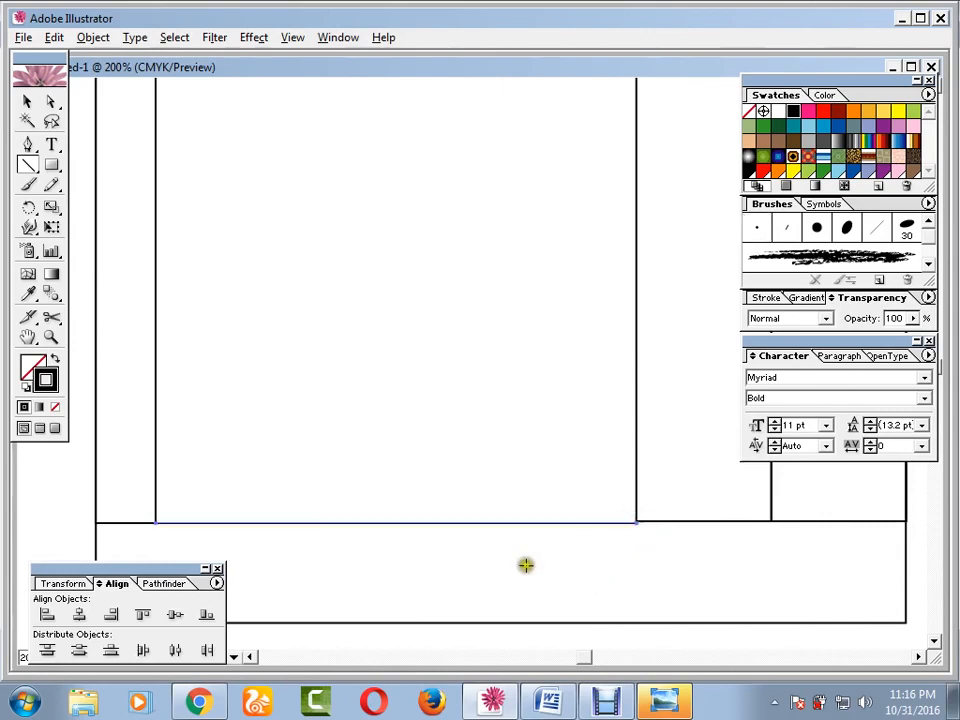
click(32, 103)
click(519, 557)
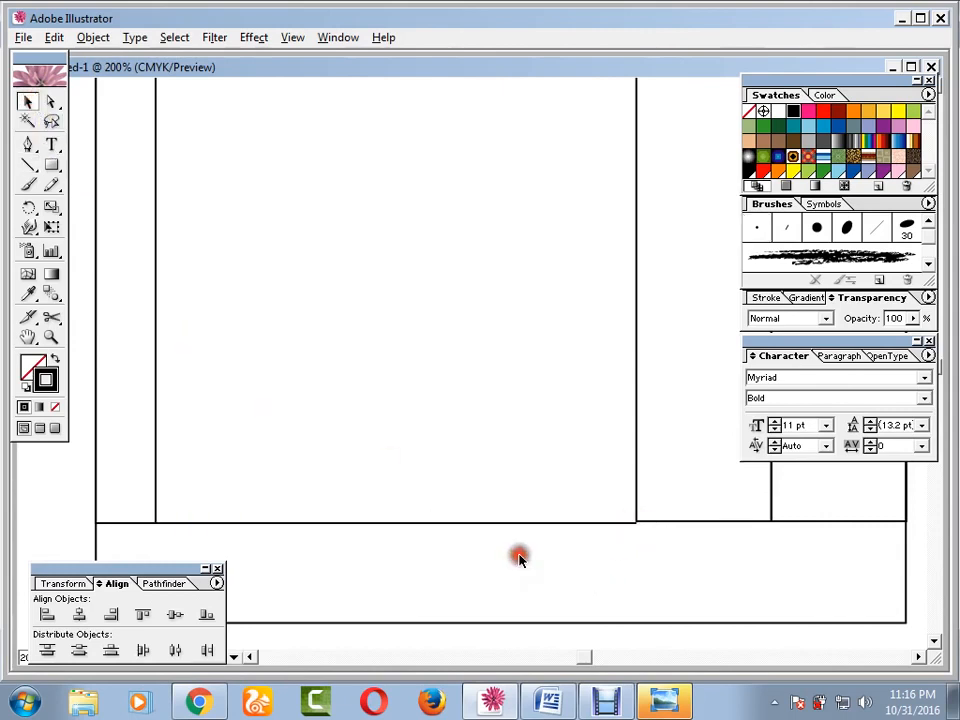
Move the middle column's bottom line up slightly to align with the bottom edges of the two right-hand columns.
key(ctrl+plus)
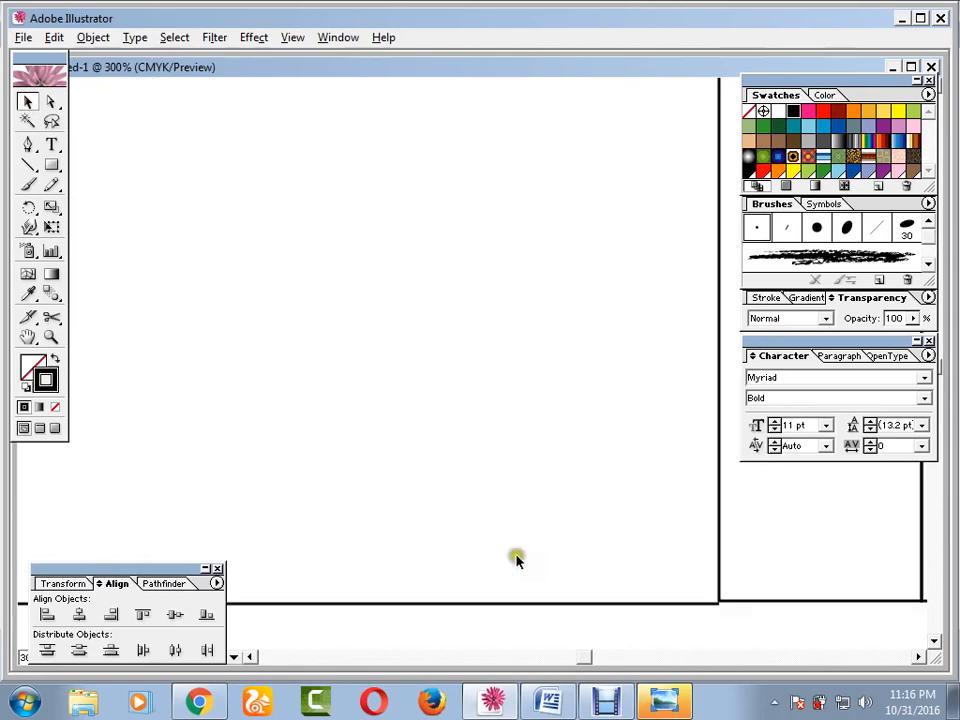
drag(652, 627, 747, 601)
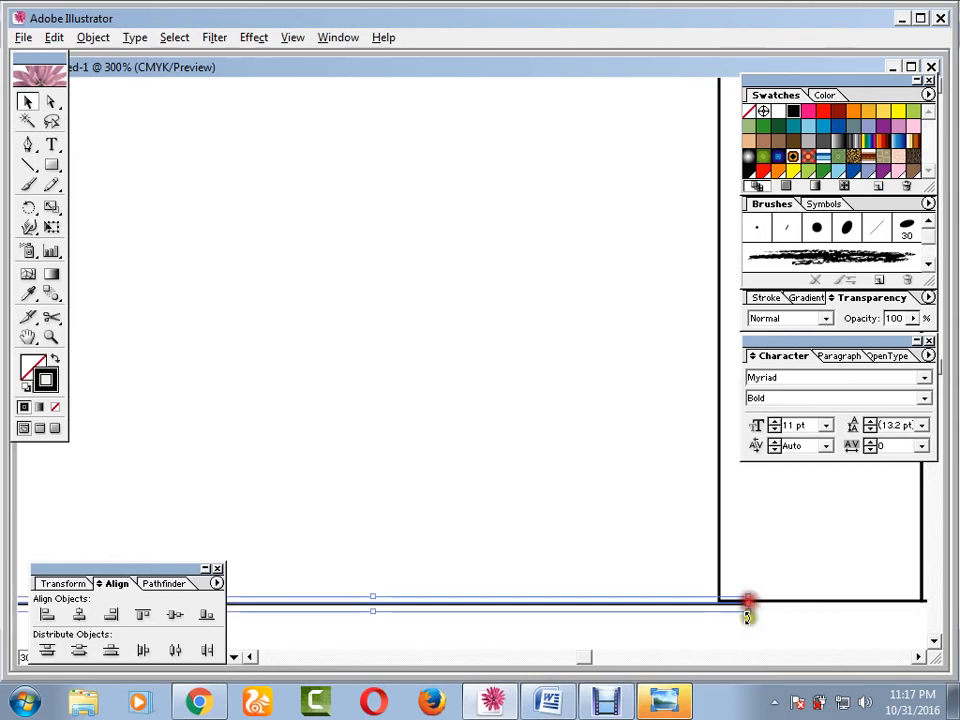
click(721, 627)
click(673, 602)
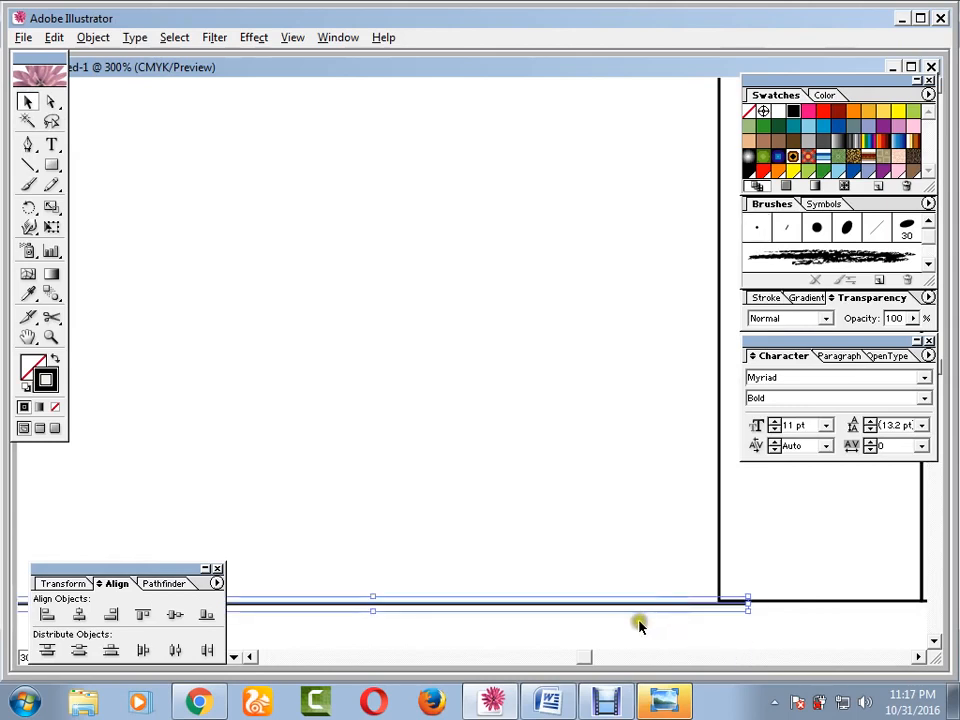
click(658, 645)
Raise the narrow left column's bottom edge to line up with the middle column's bottom line.
drag(513, 566, 685, 403)
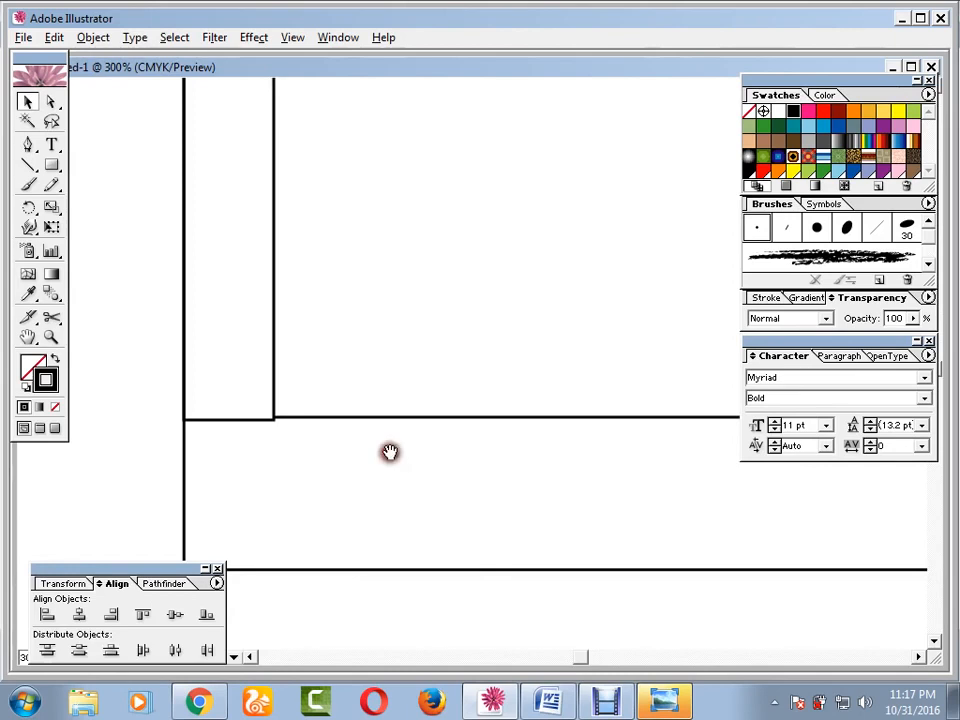
click(237, 422)
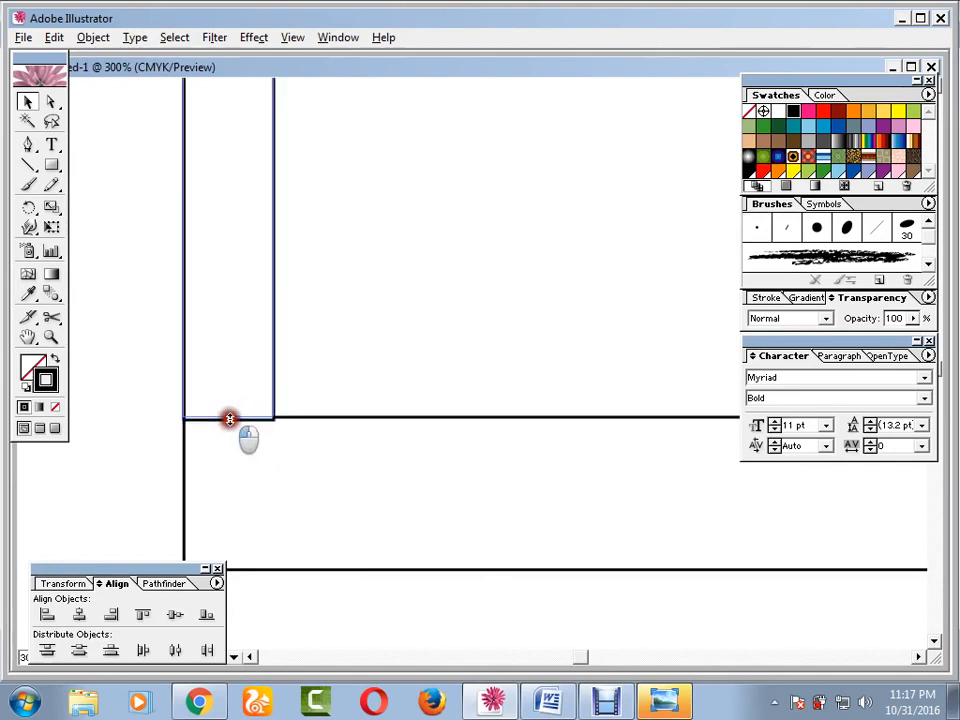
click(250, 453)
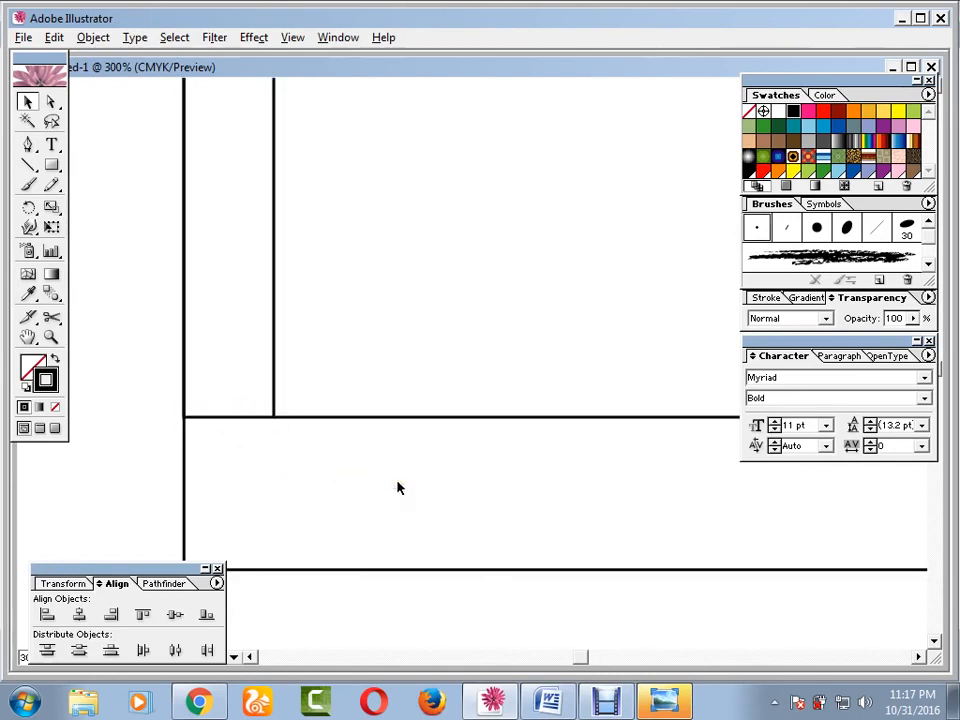
key(ctrl+minus)
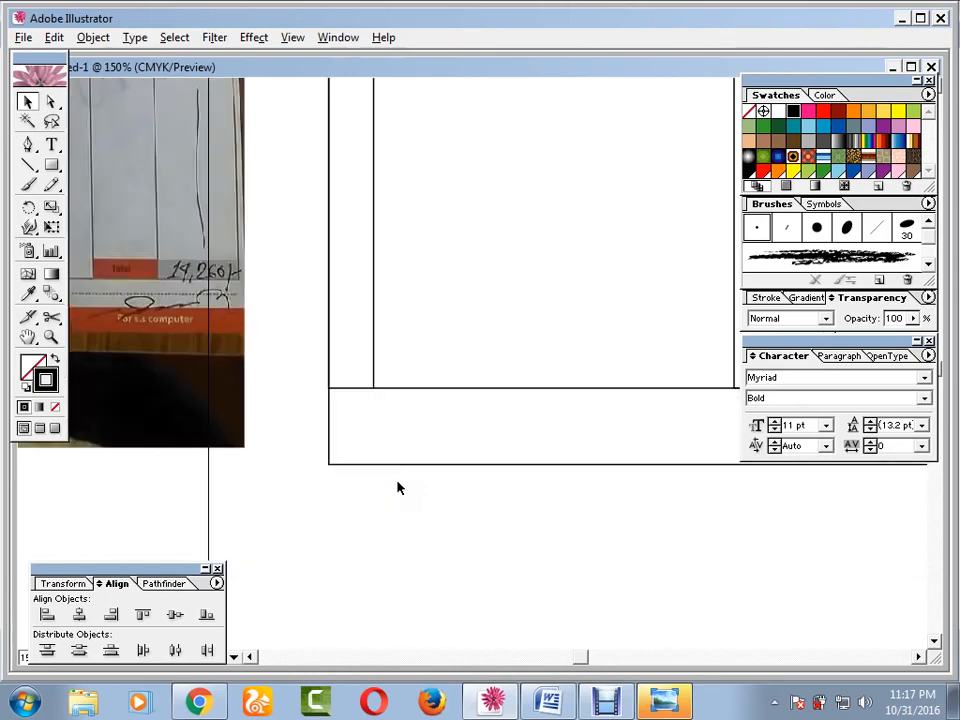
Draw a shallow rectangle across the bottom of the second-to-last column, matching the column's width and resting on its bottom line.
key(ctrl+minus)
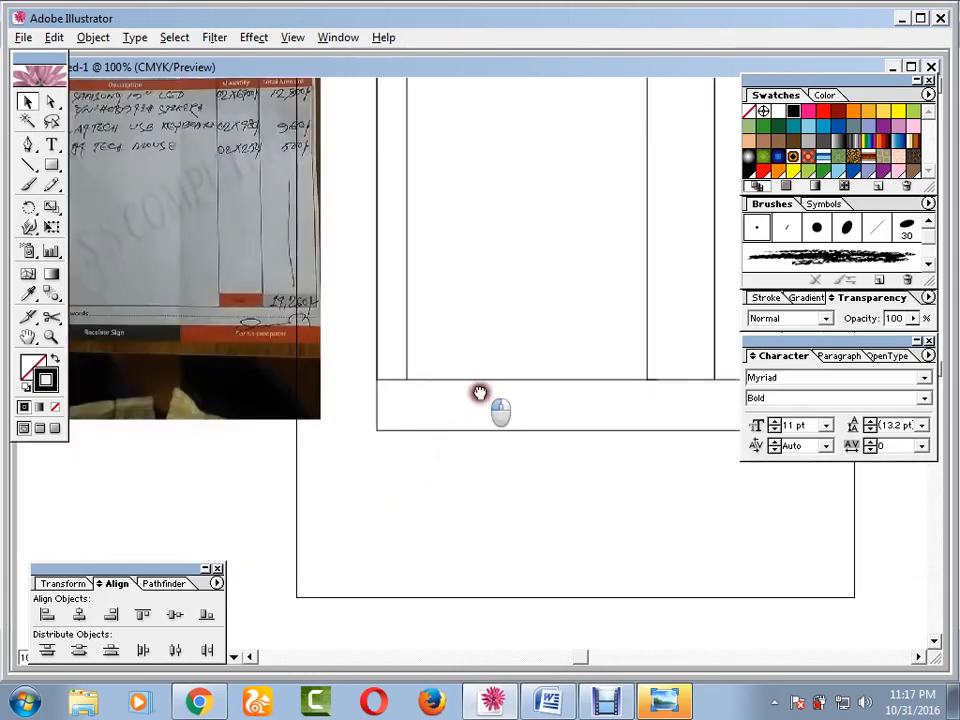
drag(480, 393, 276, 424)
drag(391, 431, 480, 393)
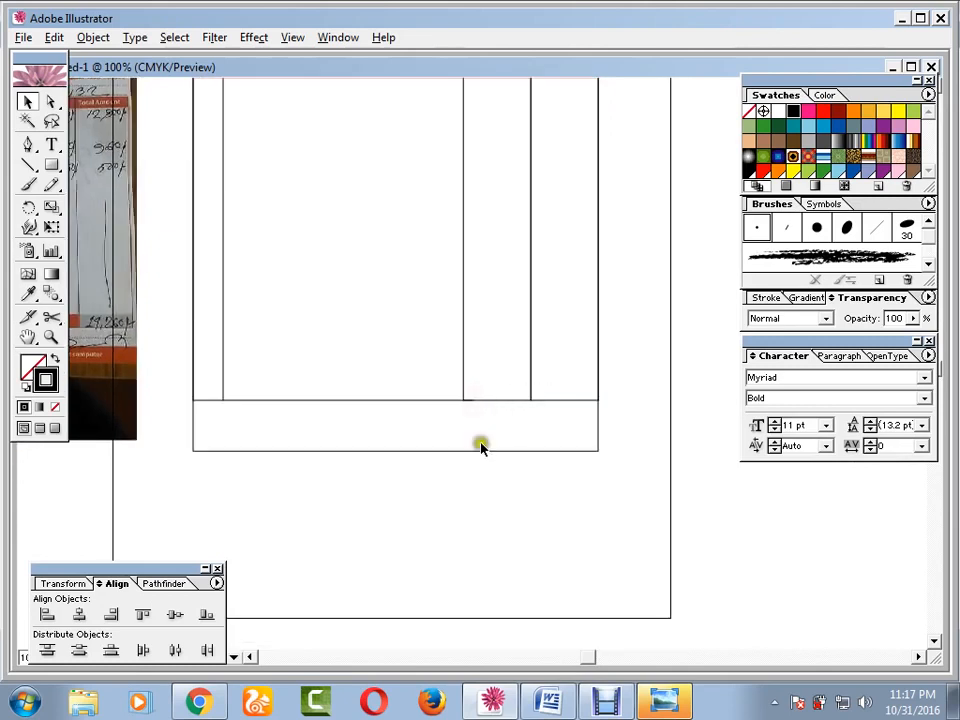
click(51, 165)
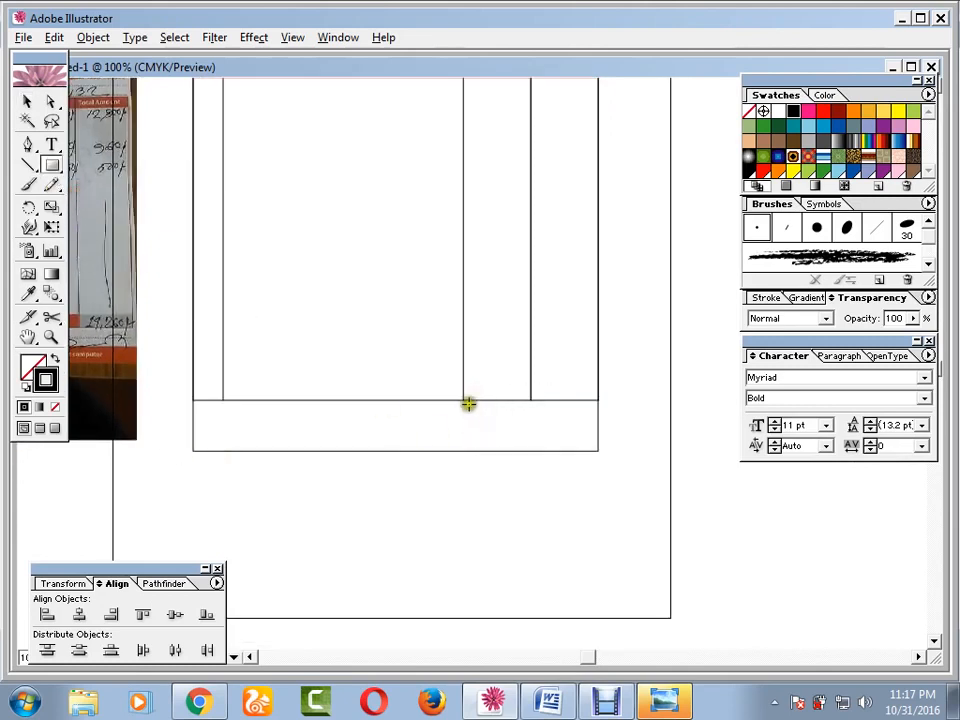
key(ctrl+equal)
key(ctrl+equal)
key(ctrl+equal)
key(ctrl+equal)
key(ctrl+equal)
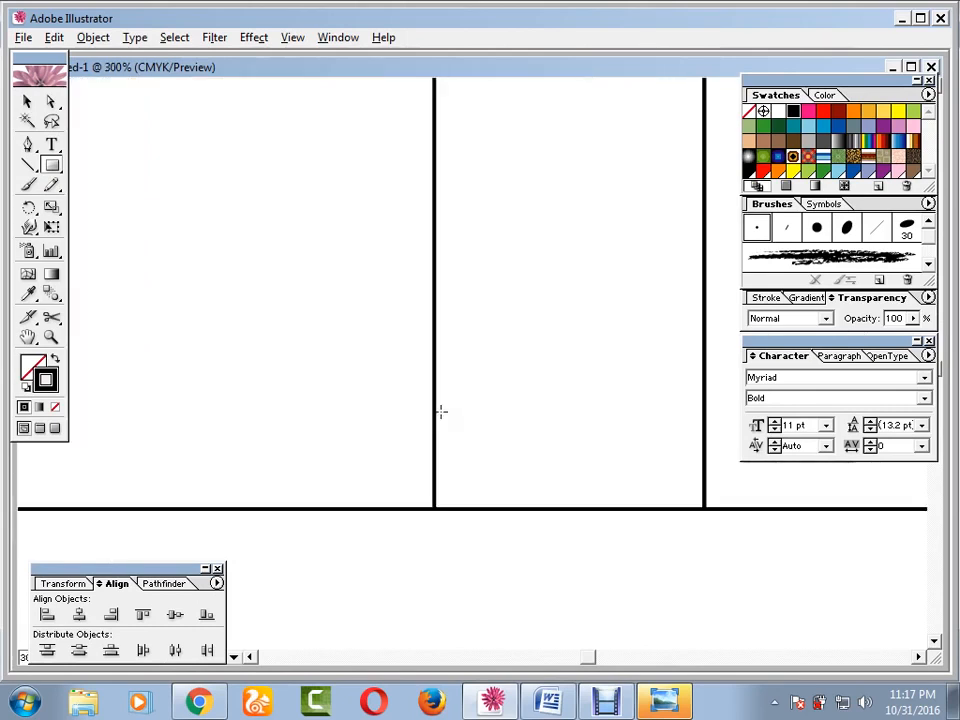
drag(422, 421, 716, 354)
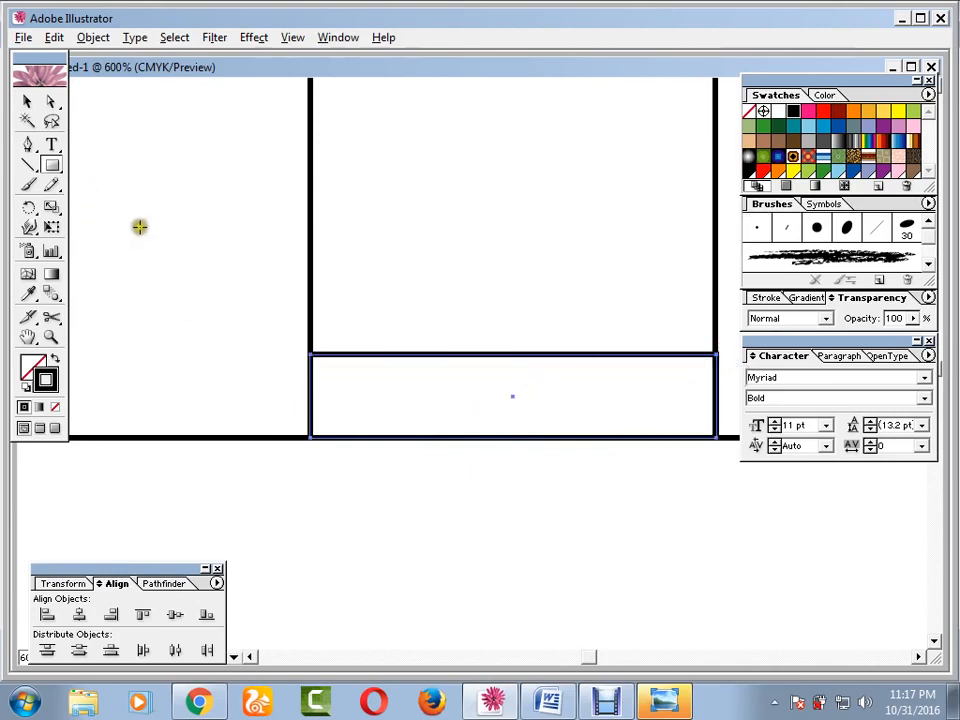
Duplicate the shallow rectangle into the bottom of the adjoining last column so the two boxes sit edge to edge.
drag(479, 403, 204, 392)
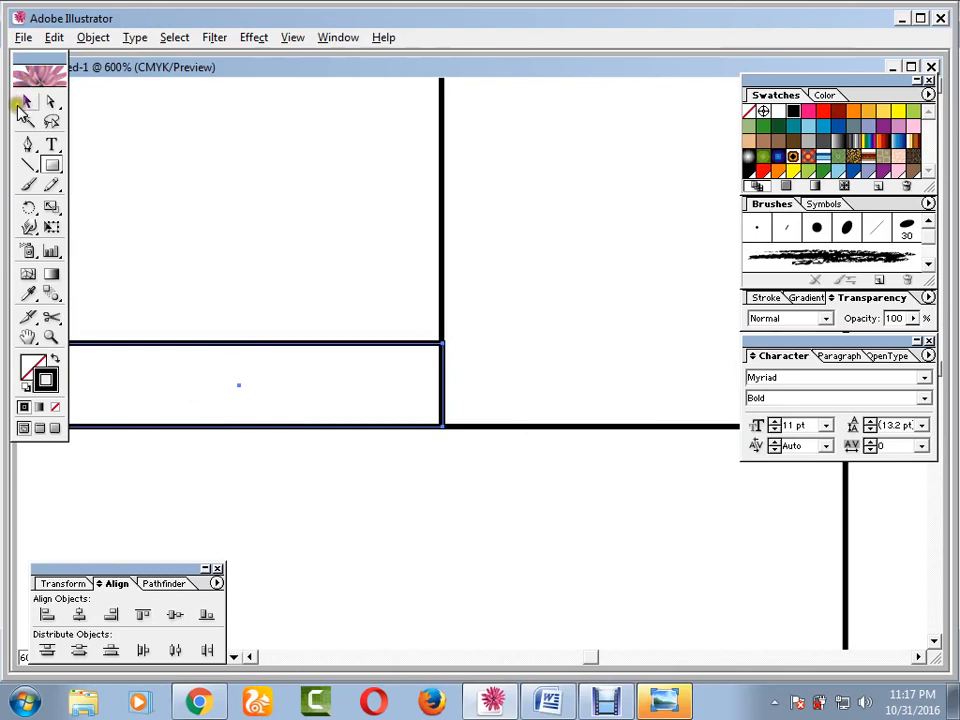
click(27, 101)
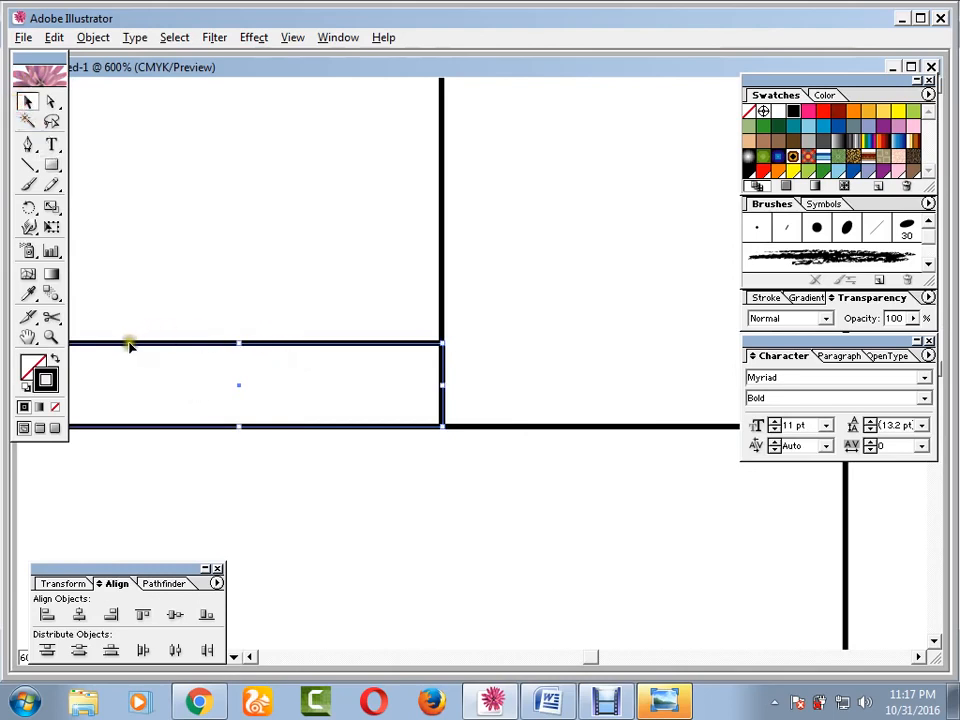
drag(130, 345, 356, 352)
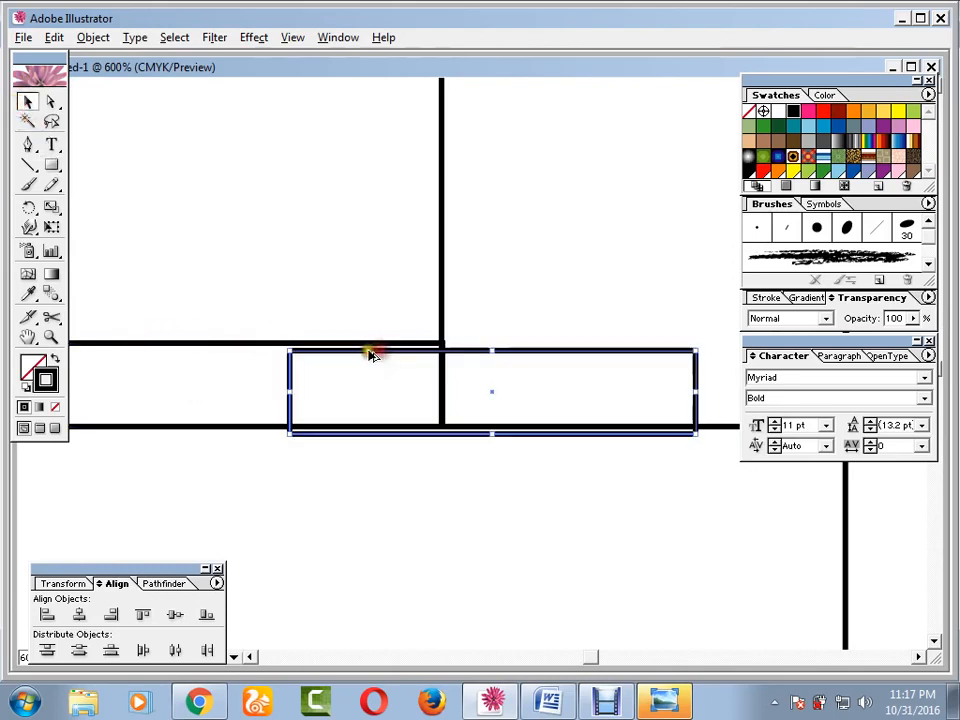
key(ctrl+z)
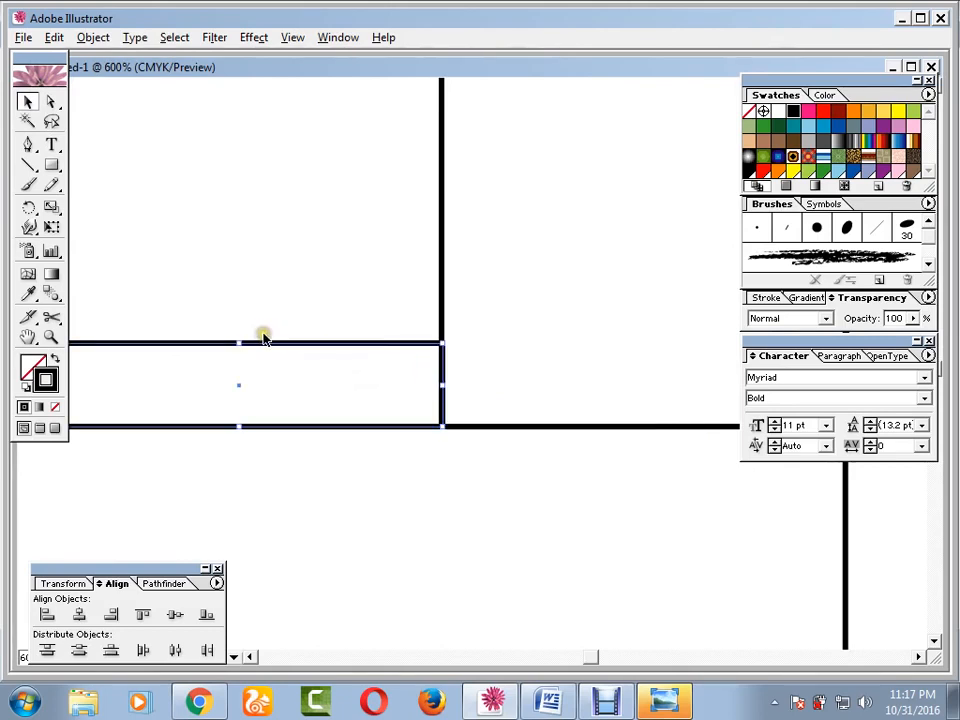
drag(208, 346, 613, 353)
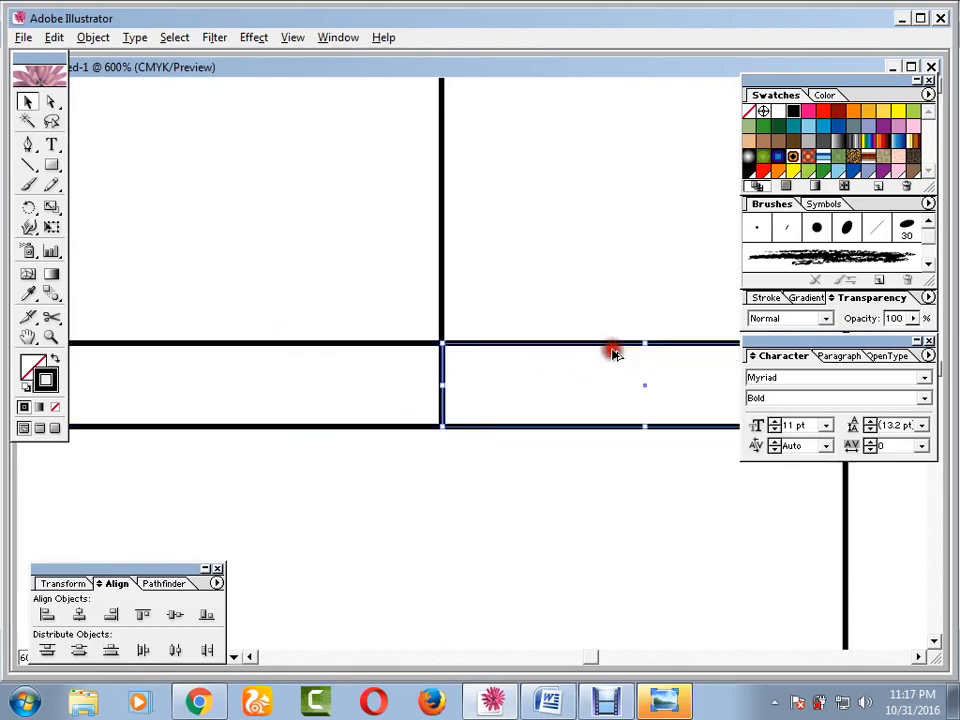
click(501, 497)
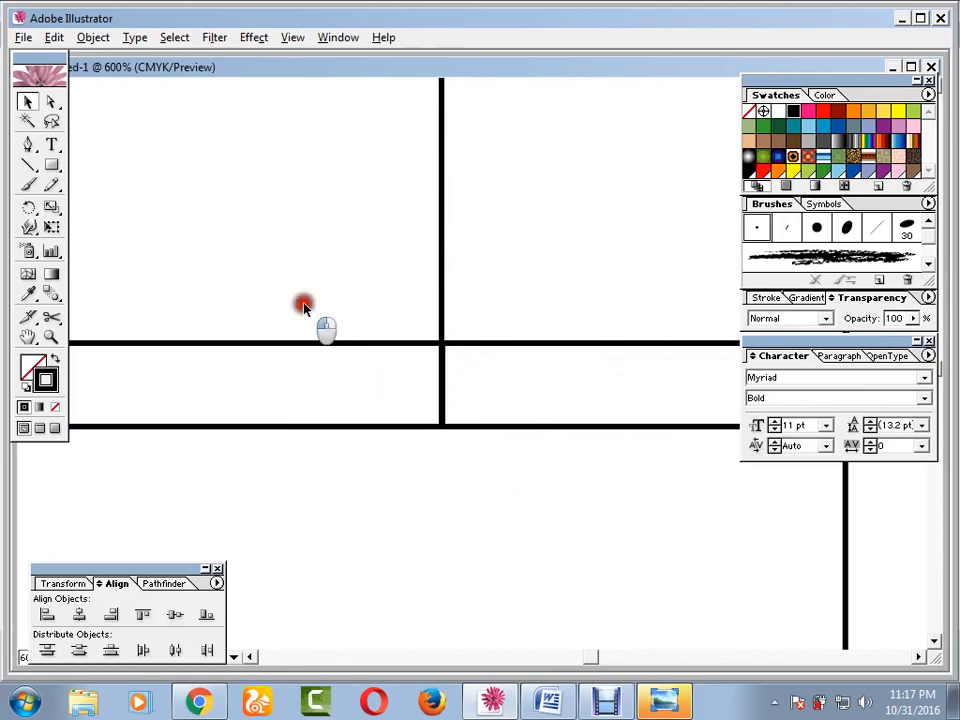
Fill the box at the bottom of the second-to-last column with red and leave it without a stroke.
click(346, 392)
click(56, 359)
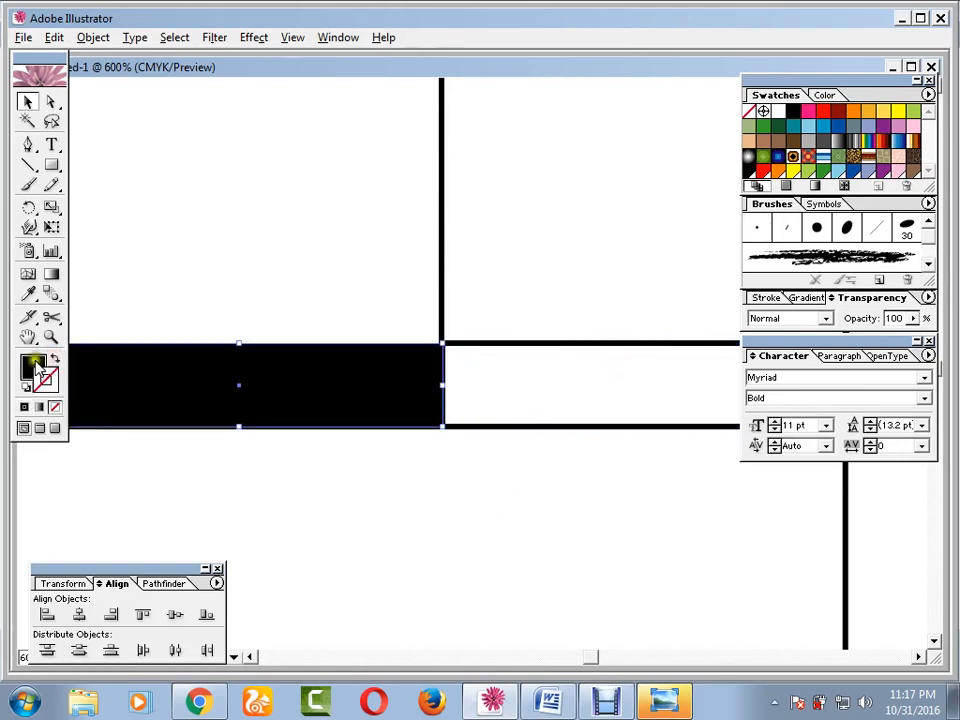
click(33, 368)
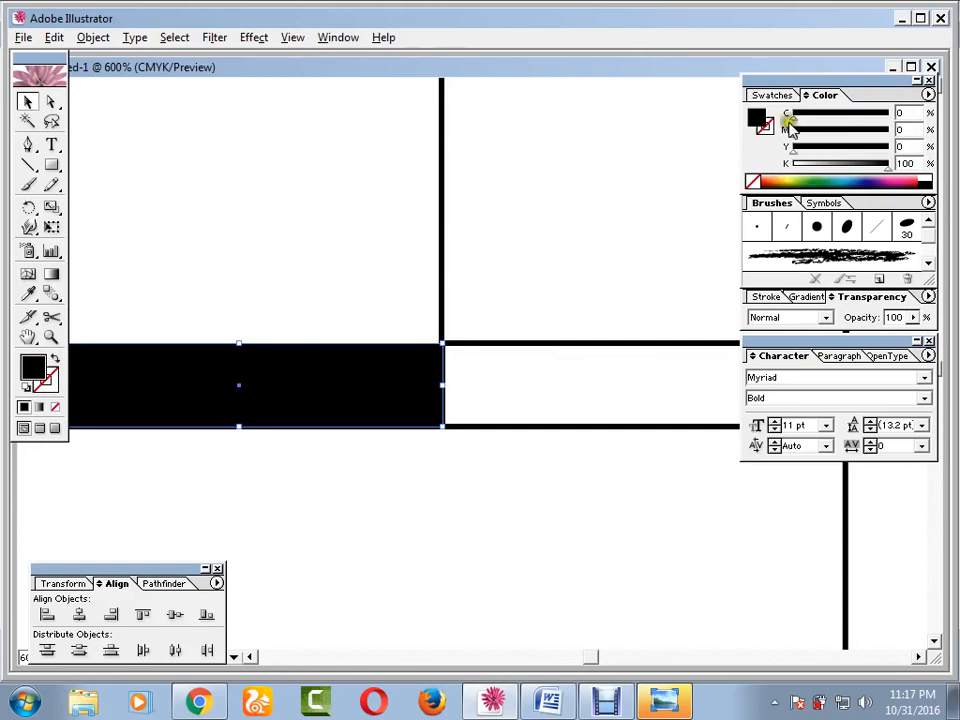
click(775, 95)
click(810, 113)
click(617, 490)
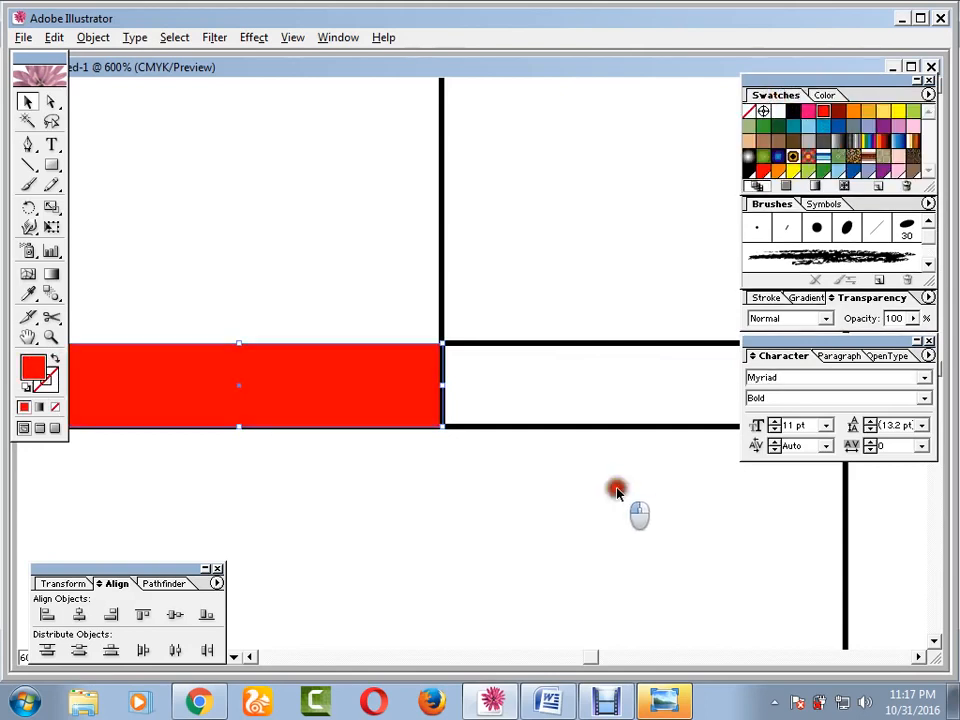
Remove the stroke from the box under the last column and fill it with light gray at K 12%.
click(578, 387)
click(45, 380)
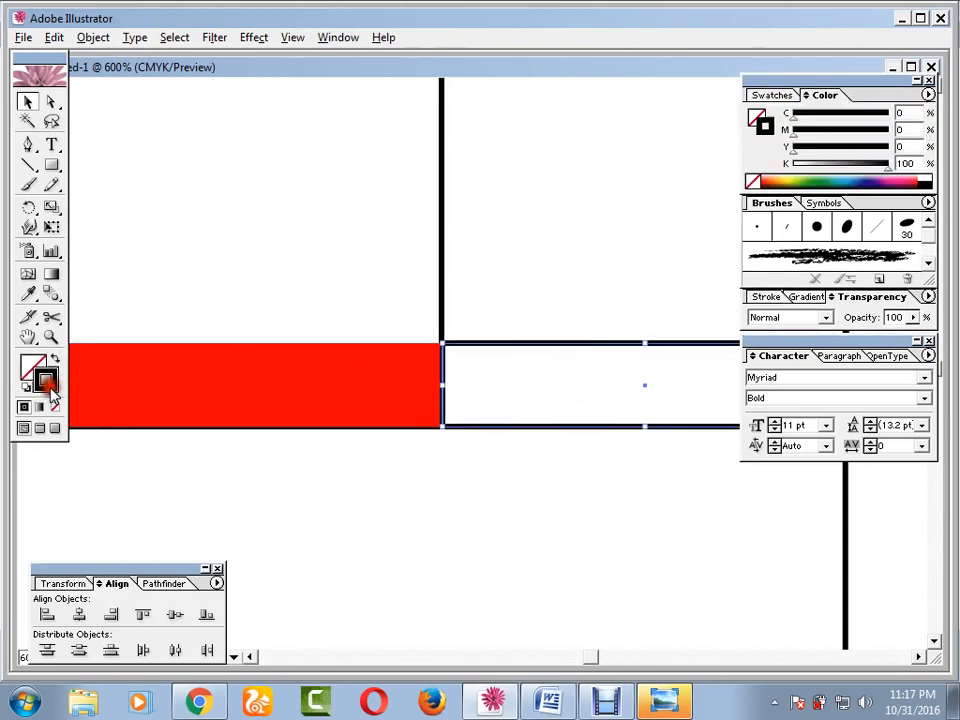
click(55, 406)
click(33, 364)
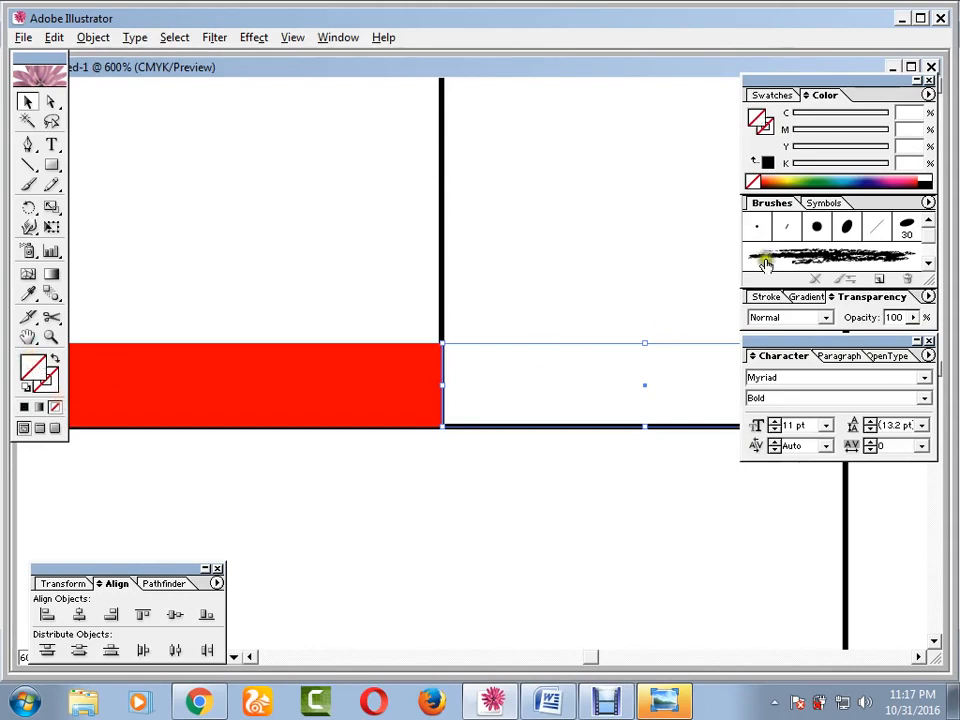
click(788, 96)
click(807, 142)
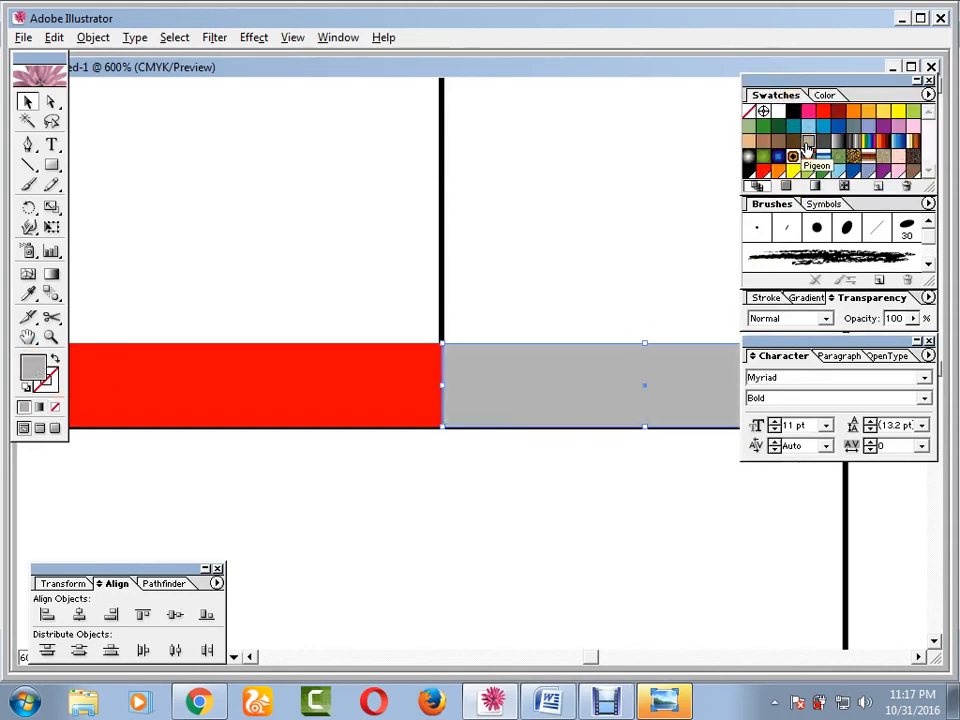
click(822, 94)
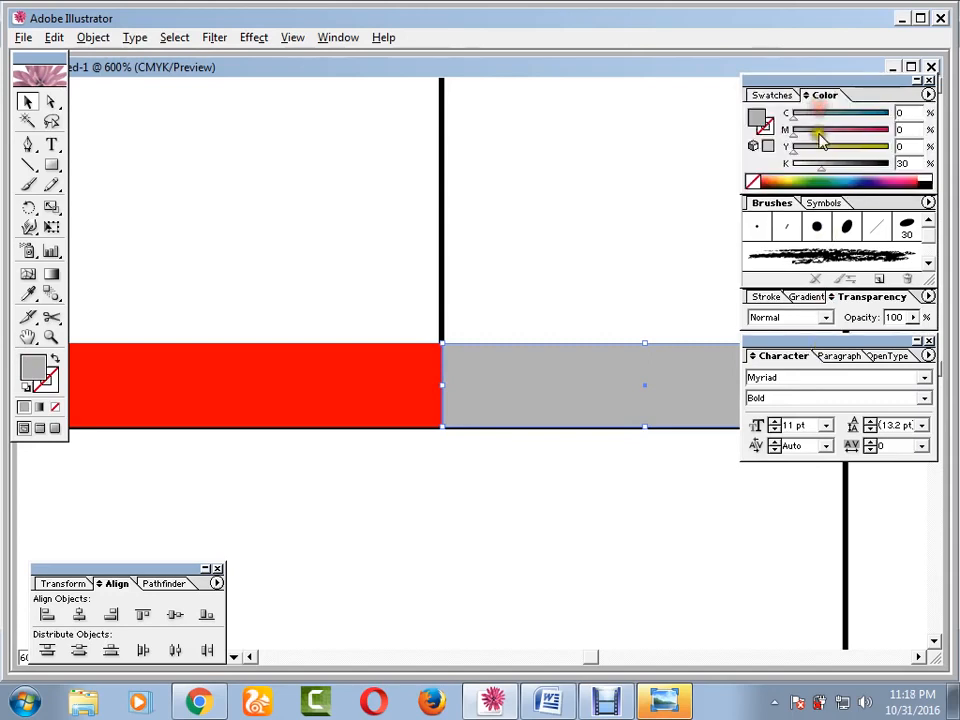
drag(821, 172, 804, 171)
click(627, 555)
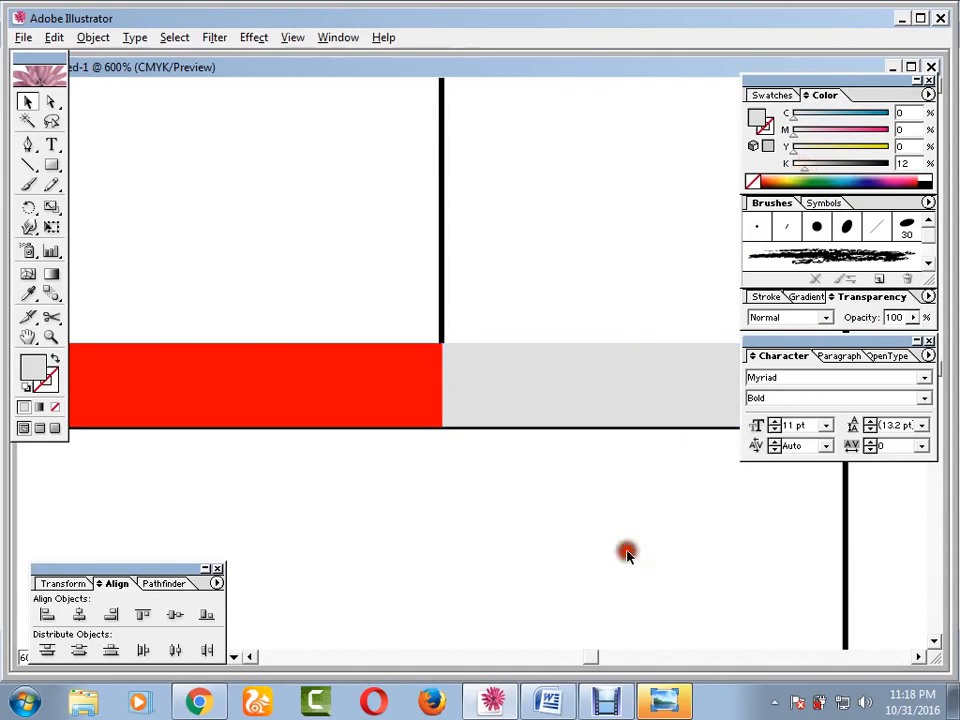
Bring the outlines of the last two columns to the front, above the red and gray boxes.
key(ctrl+minus)
key(ctrl+minus)
key(ctrl+minus)
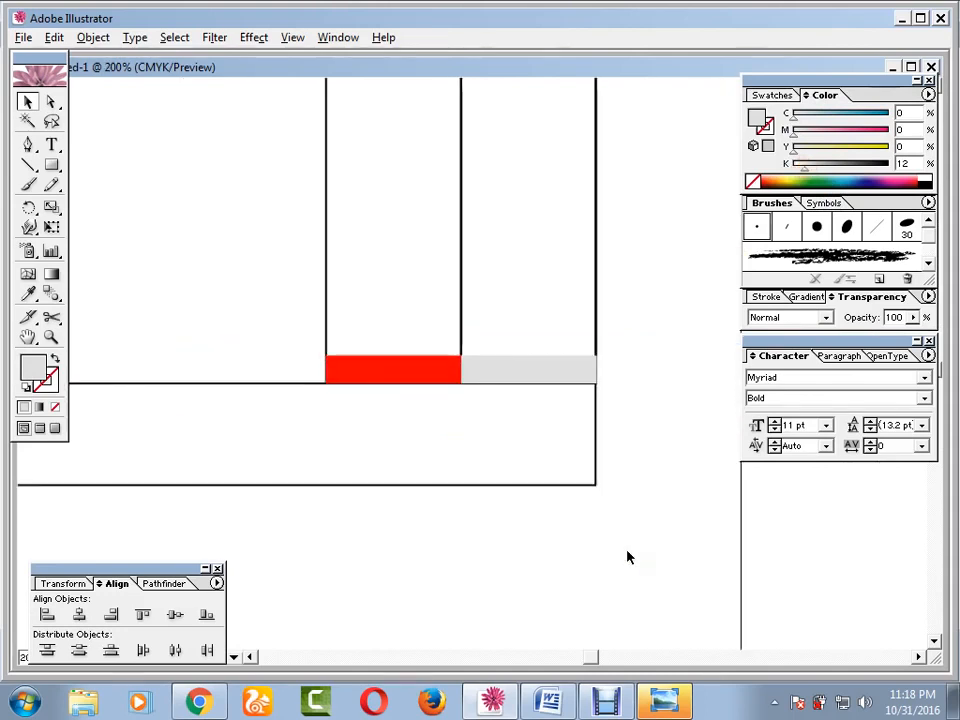
key(ctrl+plus)
key(ctrl+plus)
key(ctrl+plus)
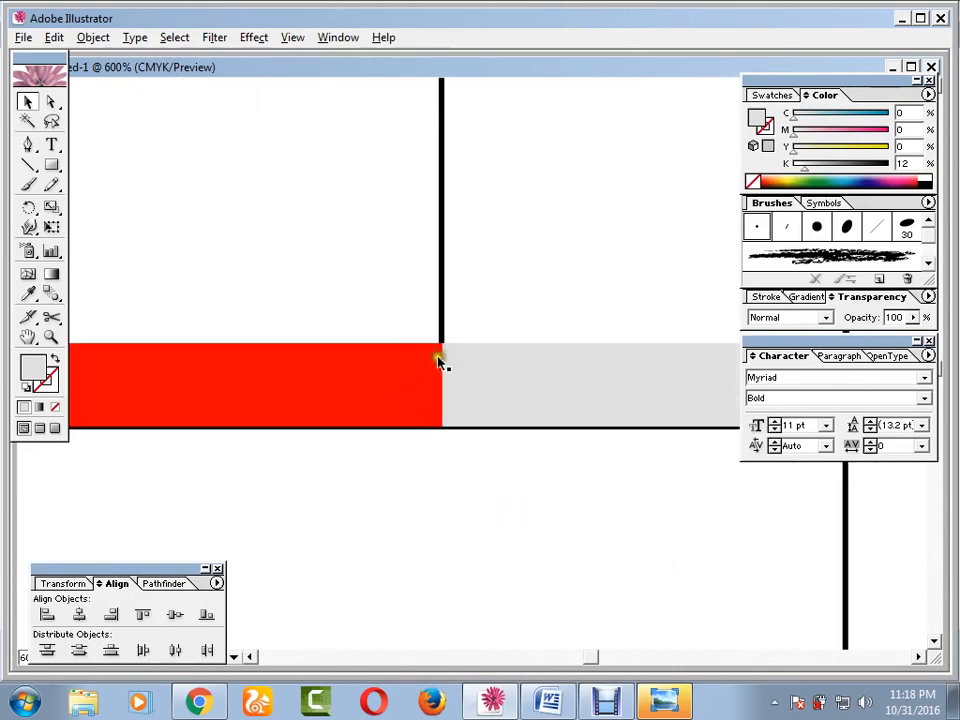
drag(461, 257, 396, 274)
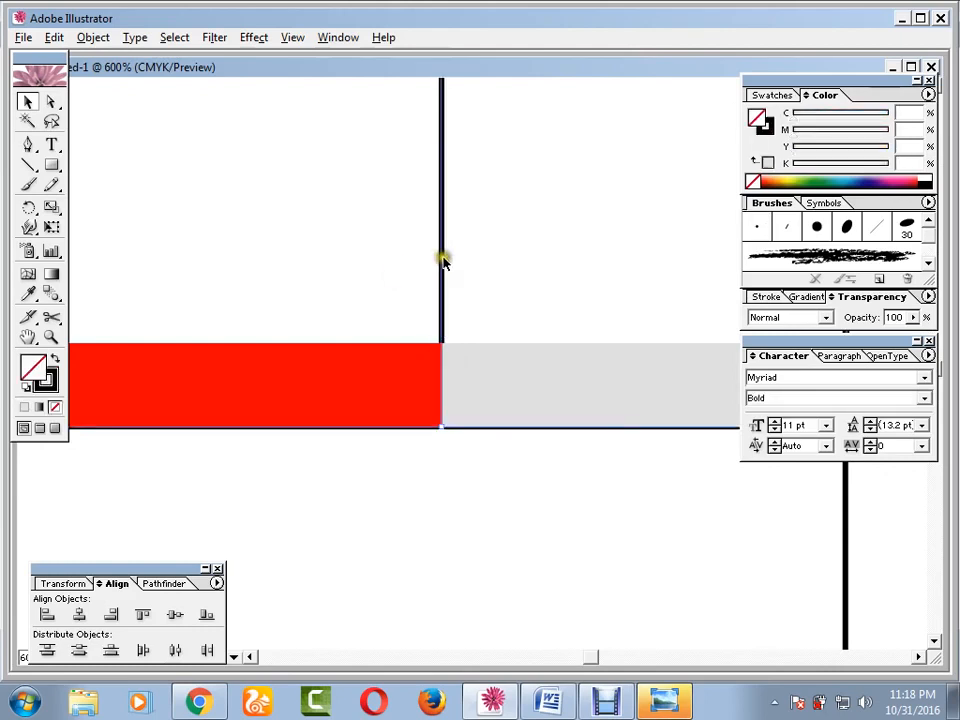
right_click(443, 259)
mouse_move(579, 452)
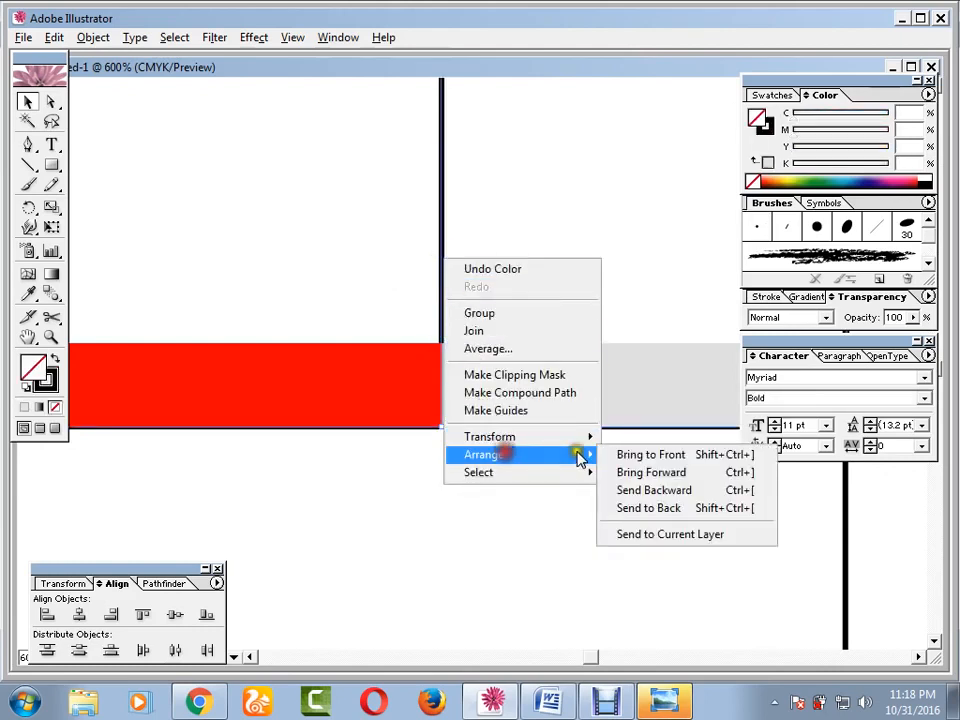
click(638, 456)
click(600, 508)
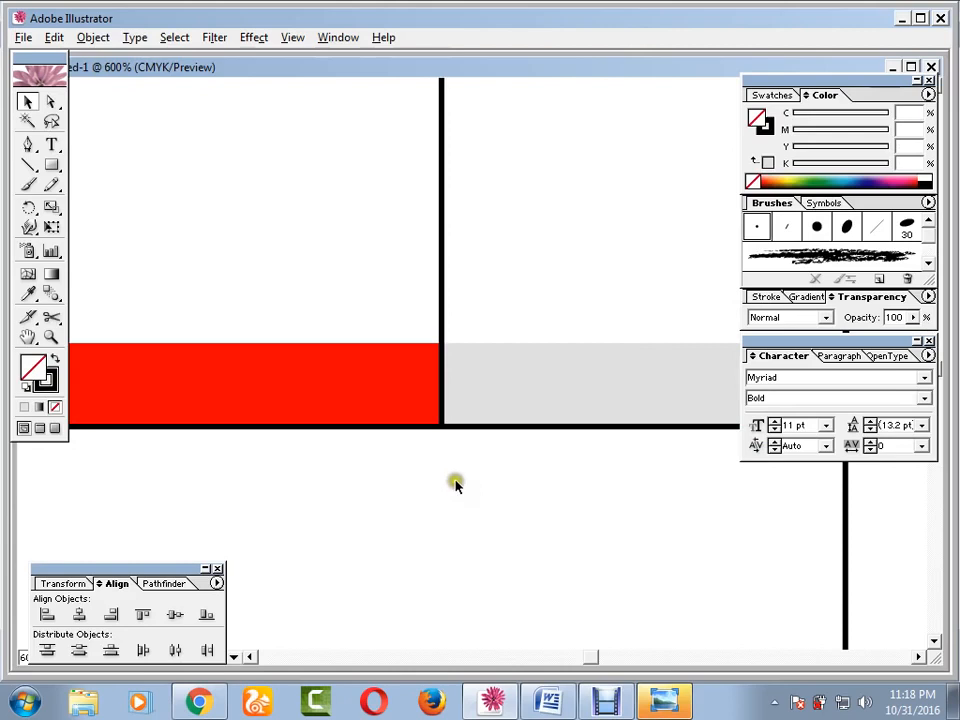
Add the text "Taka In Words" at the start of the footer area, just below the narrow first column.
key(ctrl+minus)
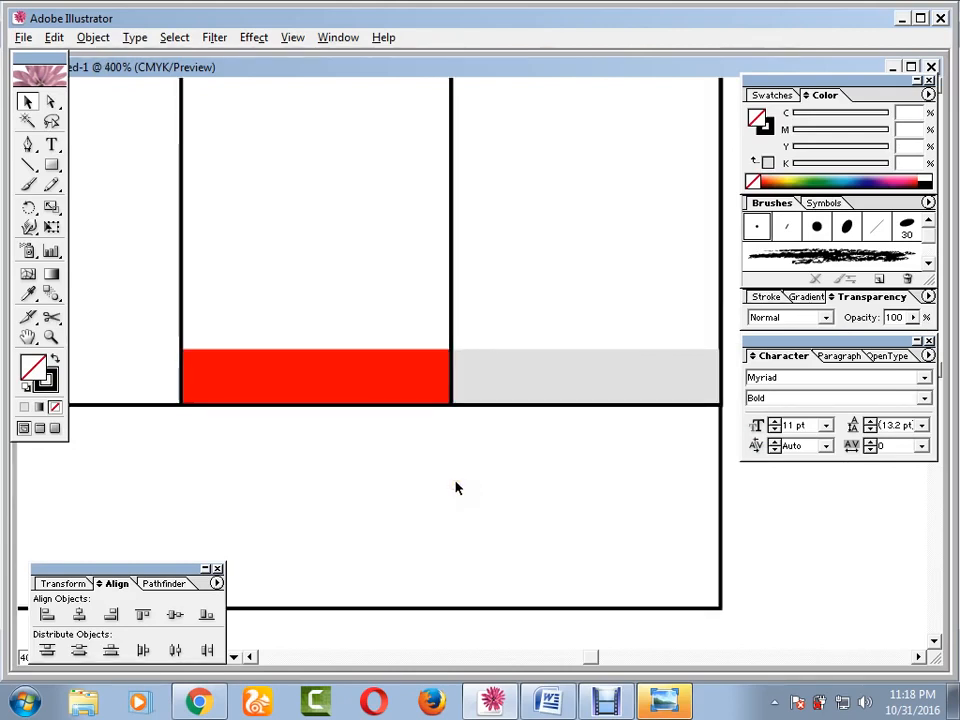
key(ctrl+minus)
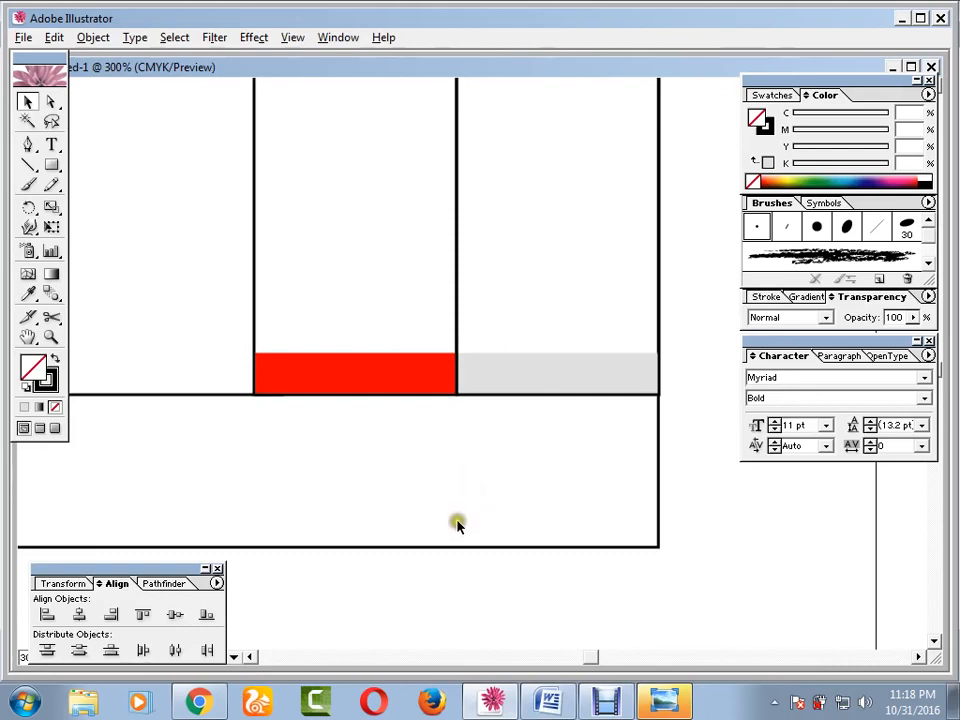
drag(399, 495, 525, 420)
drag(262, 441, 594, 476)
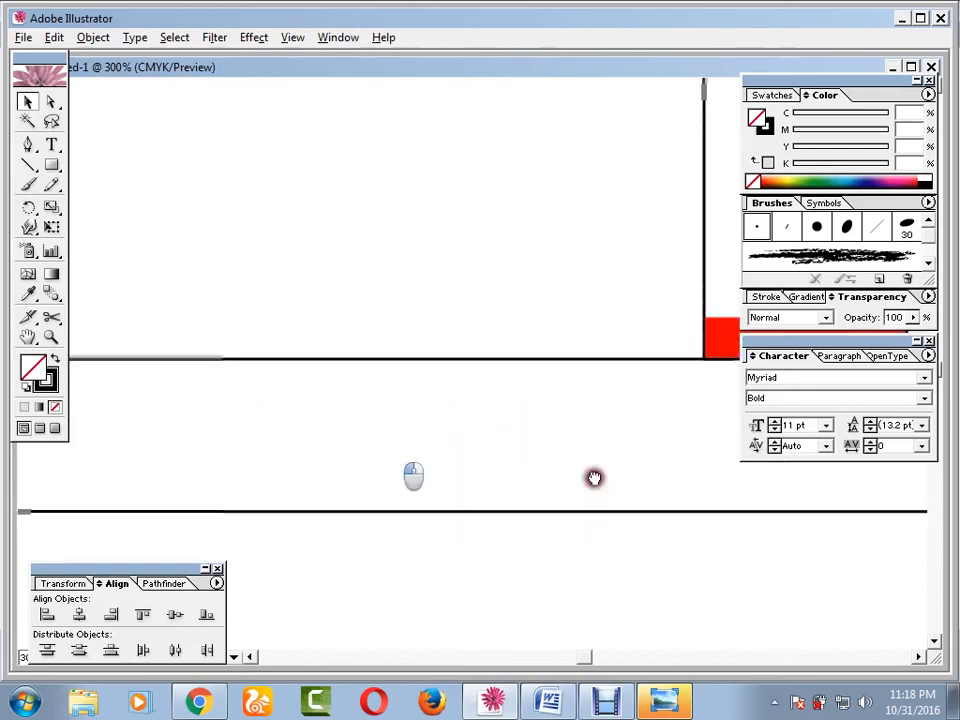
drag(330, 442, 510, 461)
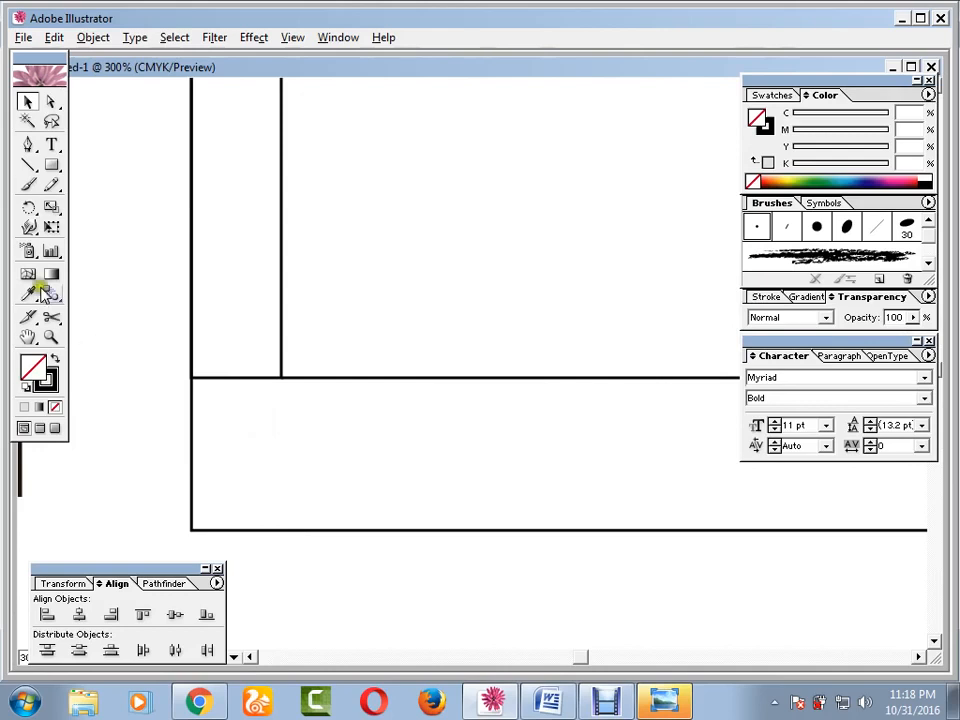
click(53, 145)
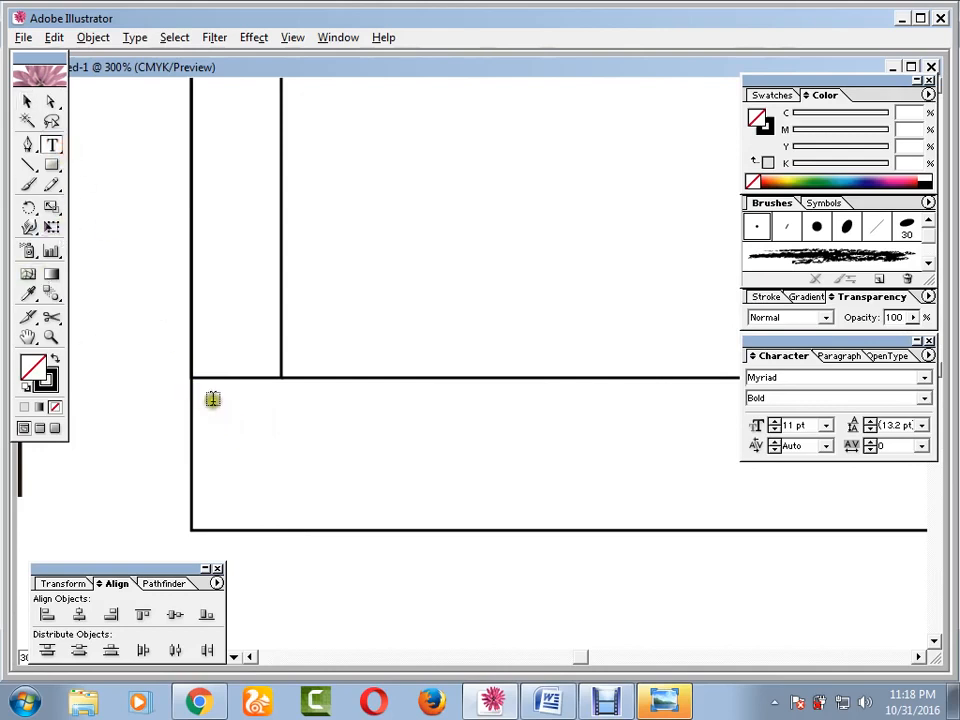
click(215, 396)
text(Ta)
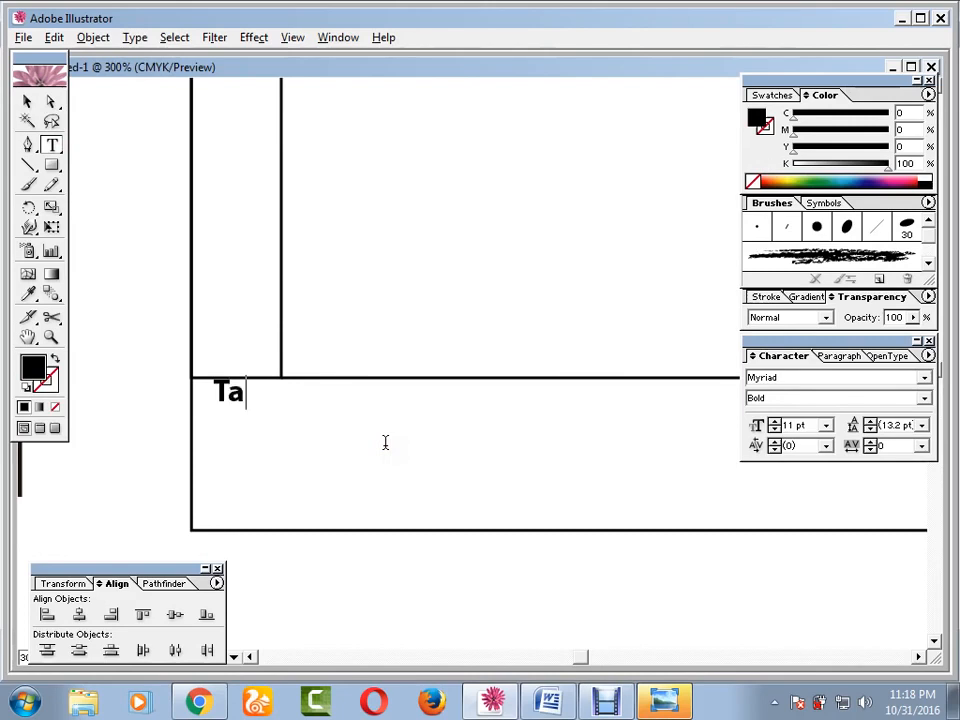
text(ka I)
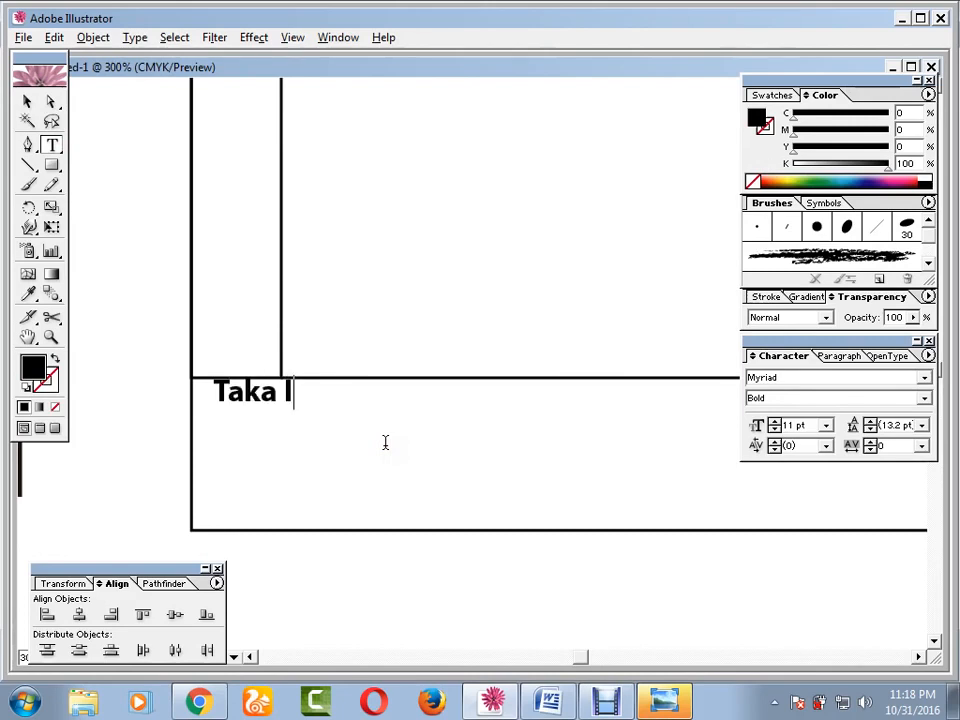
text(n Words)
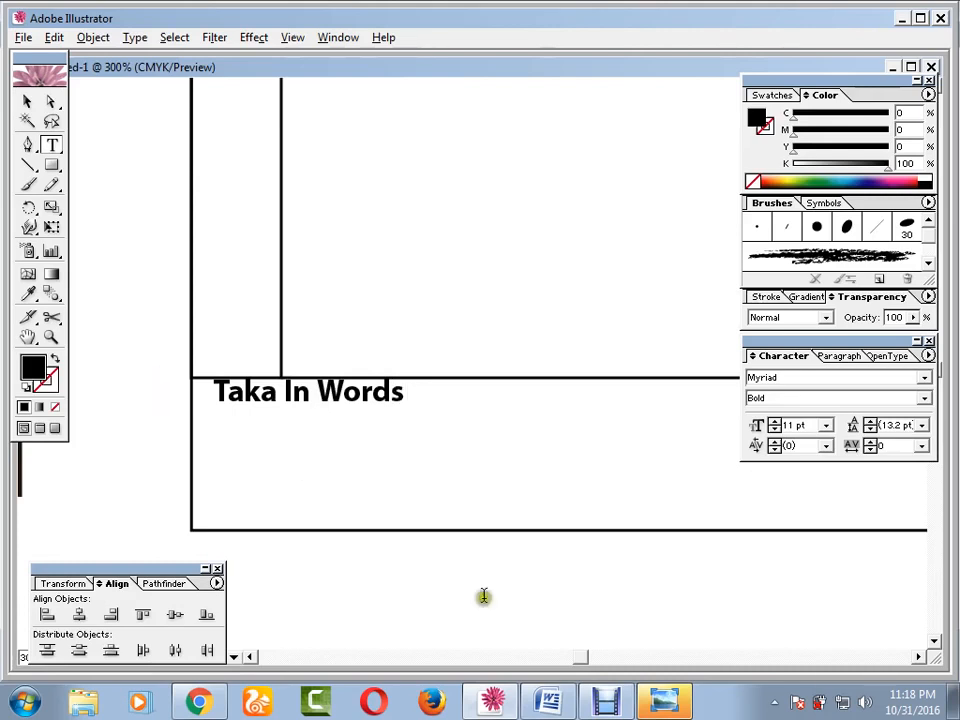
click(607, 703)
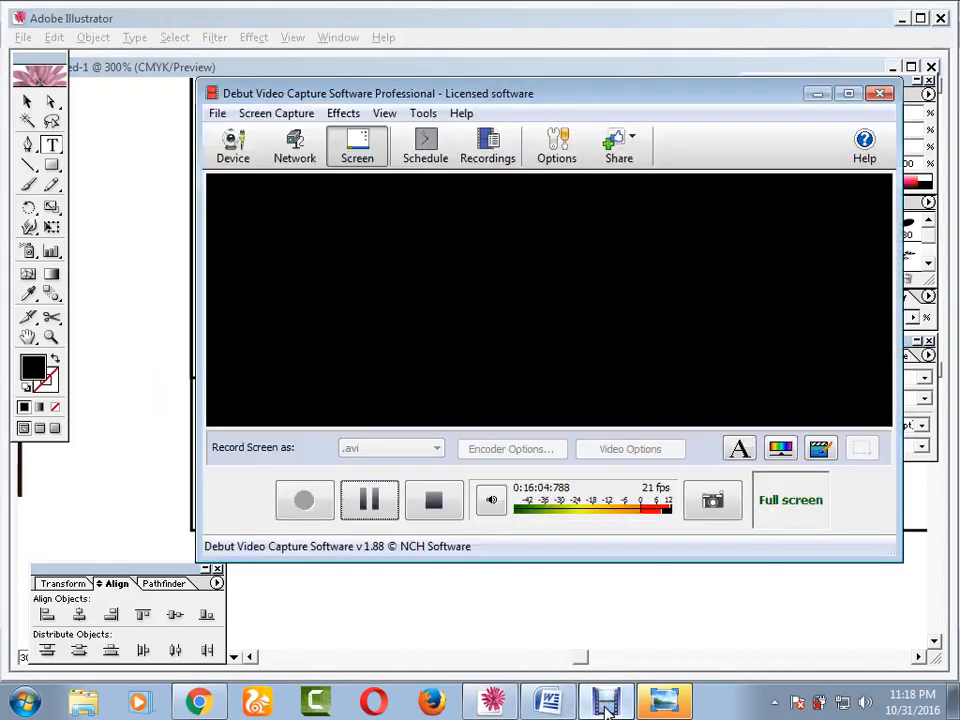
click(369, 500)
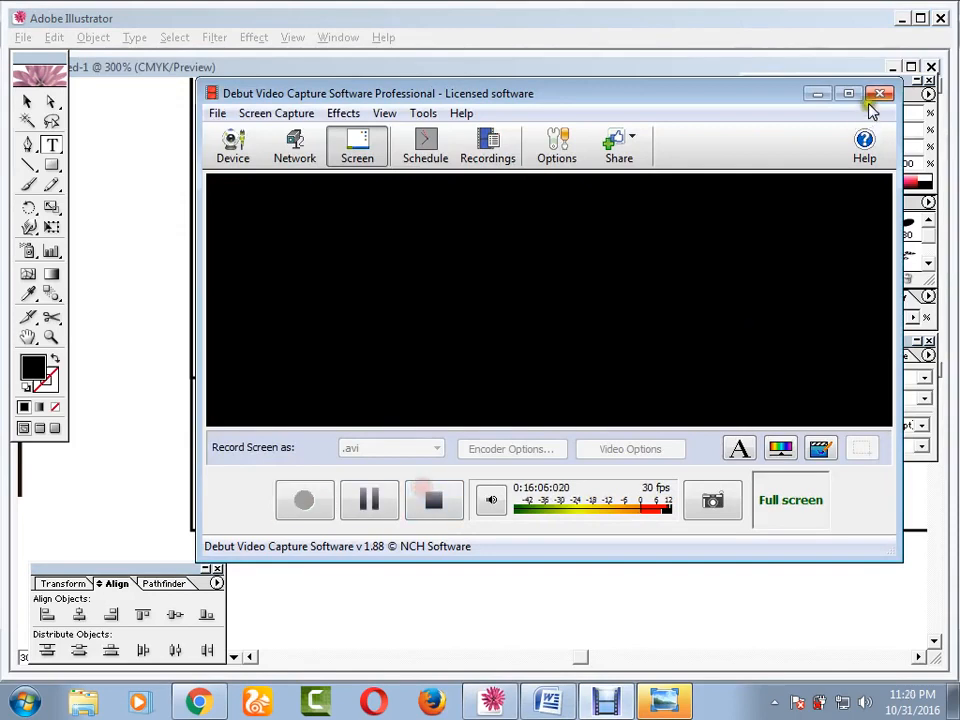
click(817, 93)
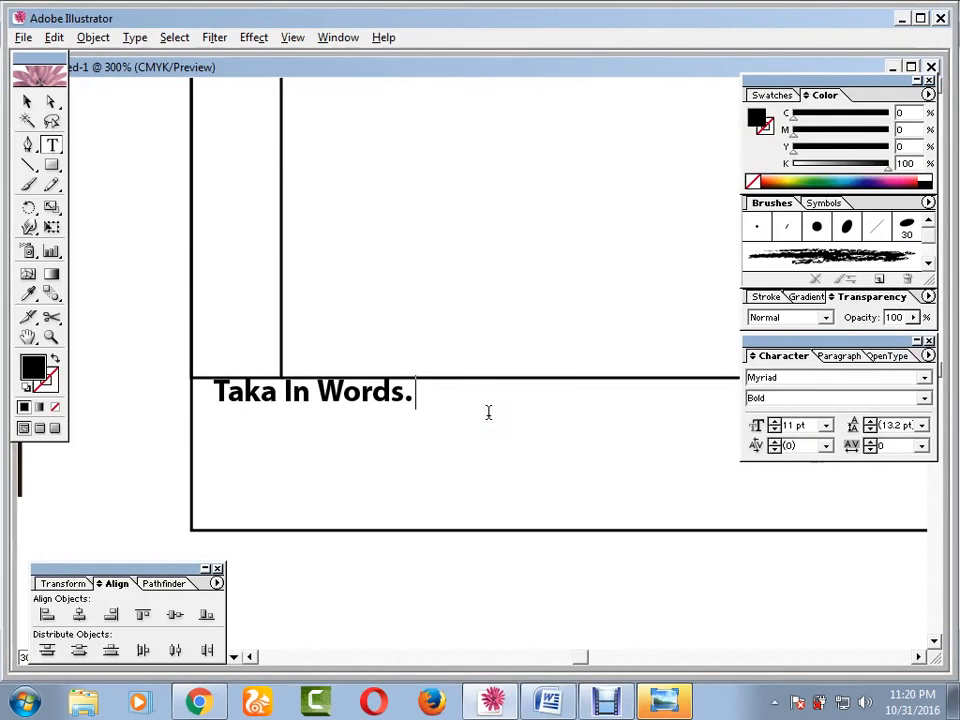
Extend the "Taka In Words" text with a dotted line reaching the far edge of the last column.
text(...........................................)
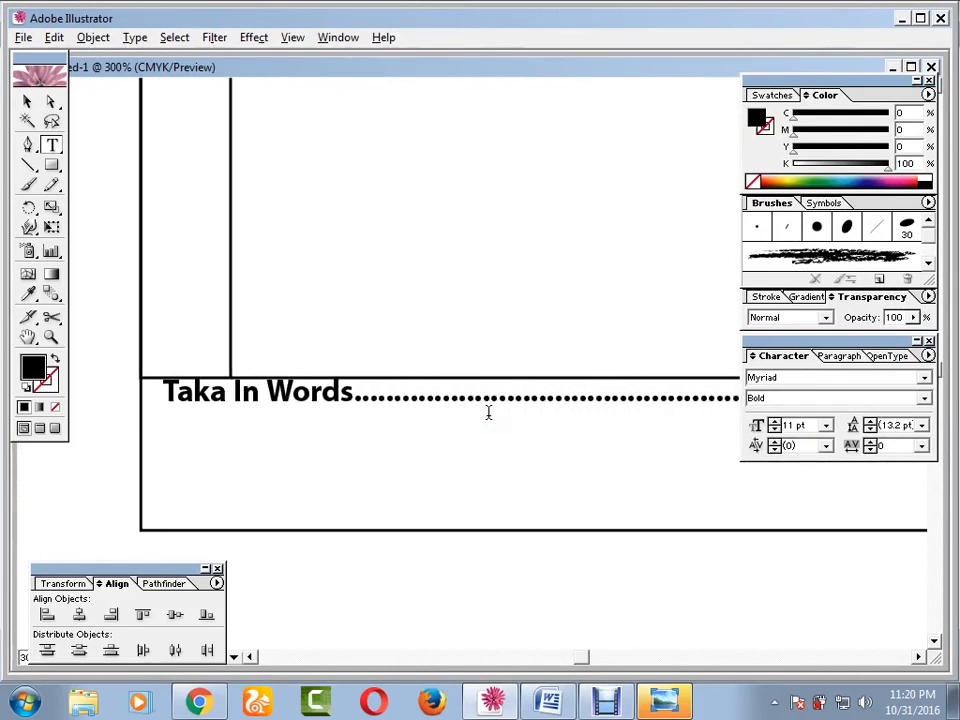
key(Escape)
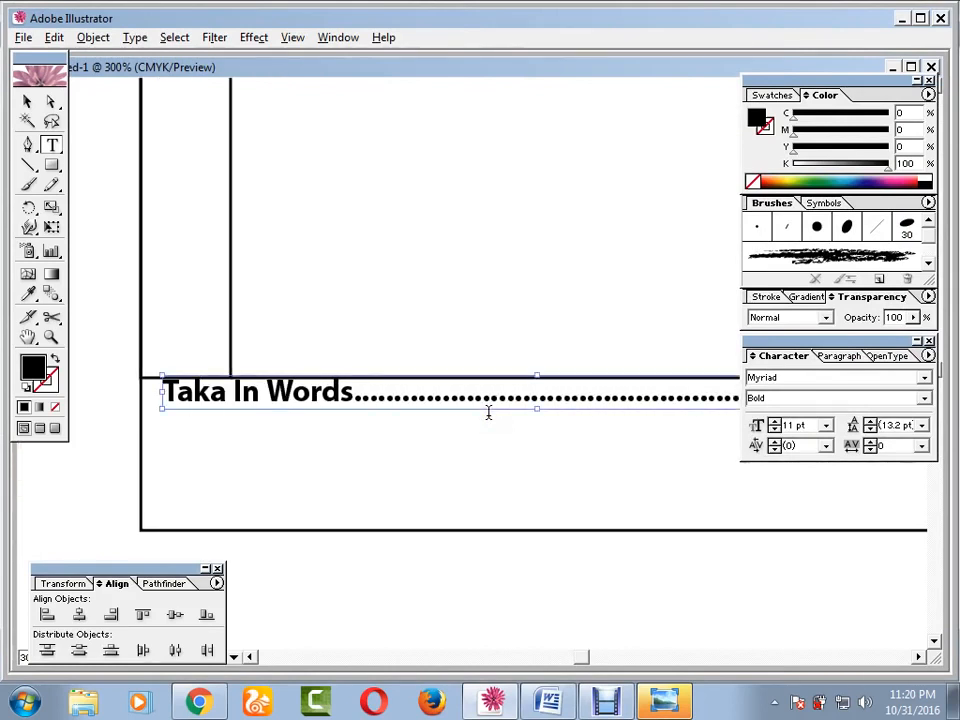
key(ctrl+1)
click(514, 407)
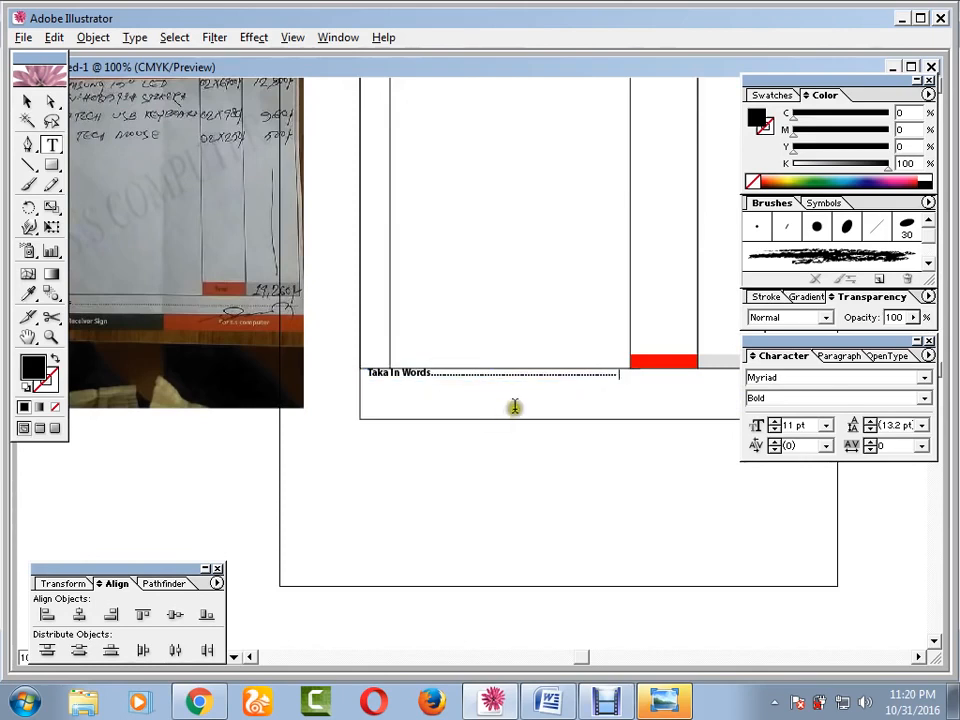
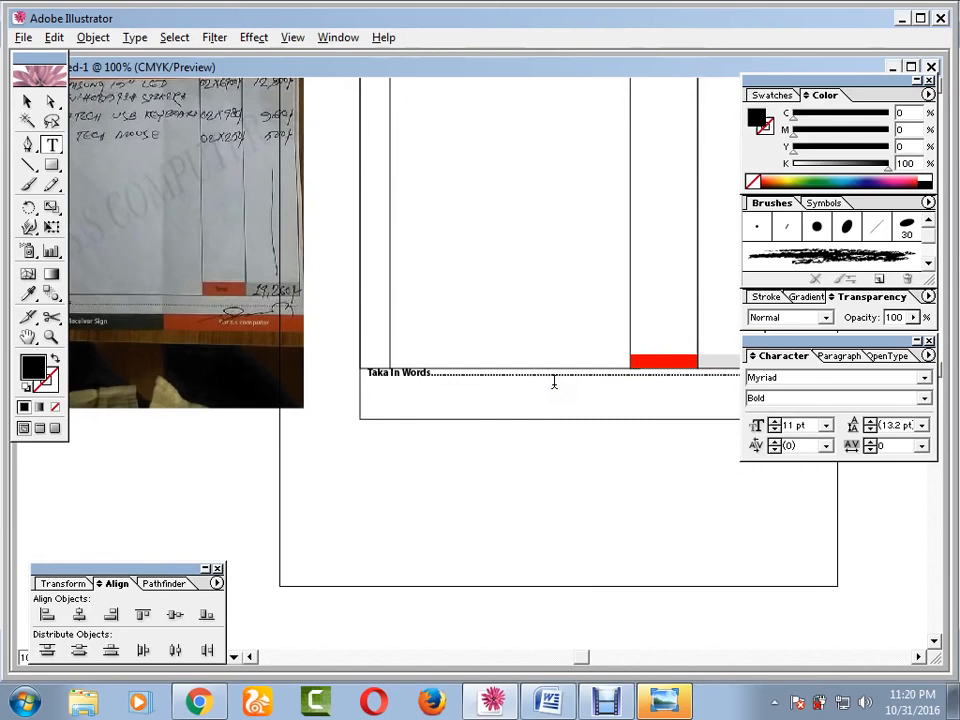
click(27, 101)
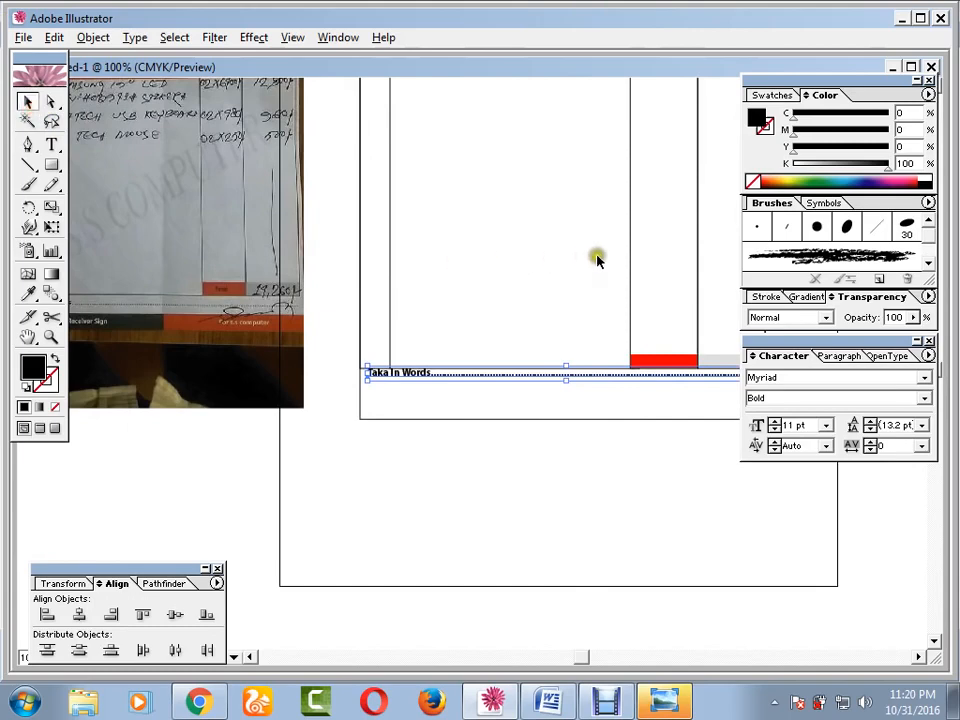
drag(573, 266, 497, 236)
click(321, 424)
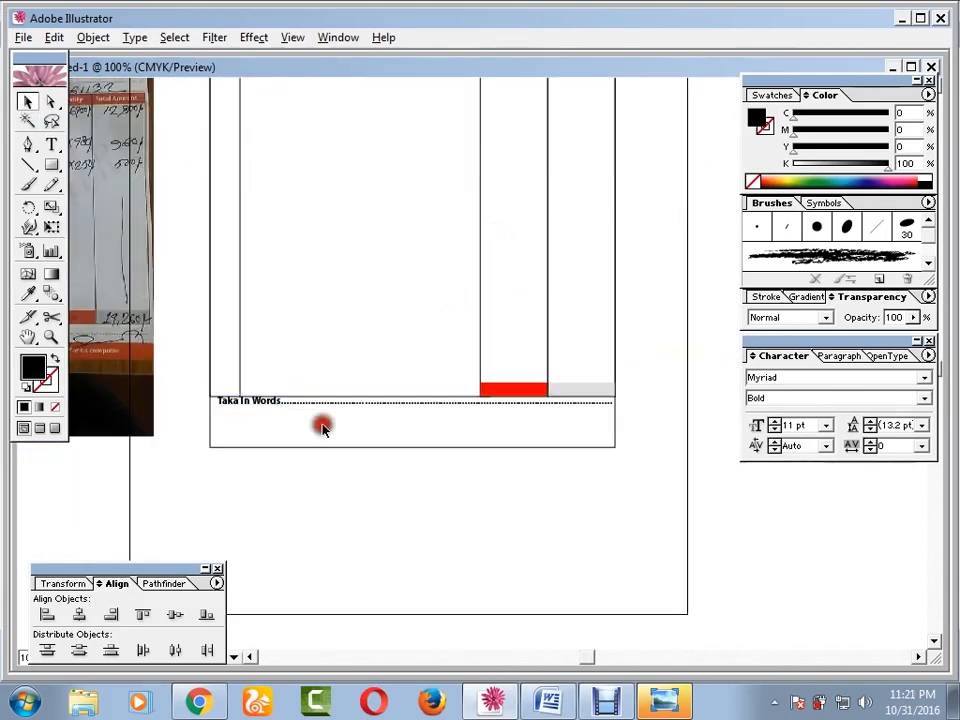
Move the dotted "Taka In Words" line slightly down, clear of the table's lower border.
click(253, 405)
drag(251, 404, 253, 408)
click(452, 534)
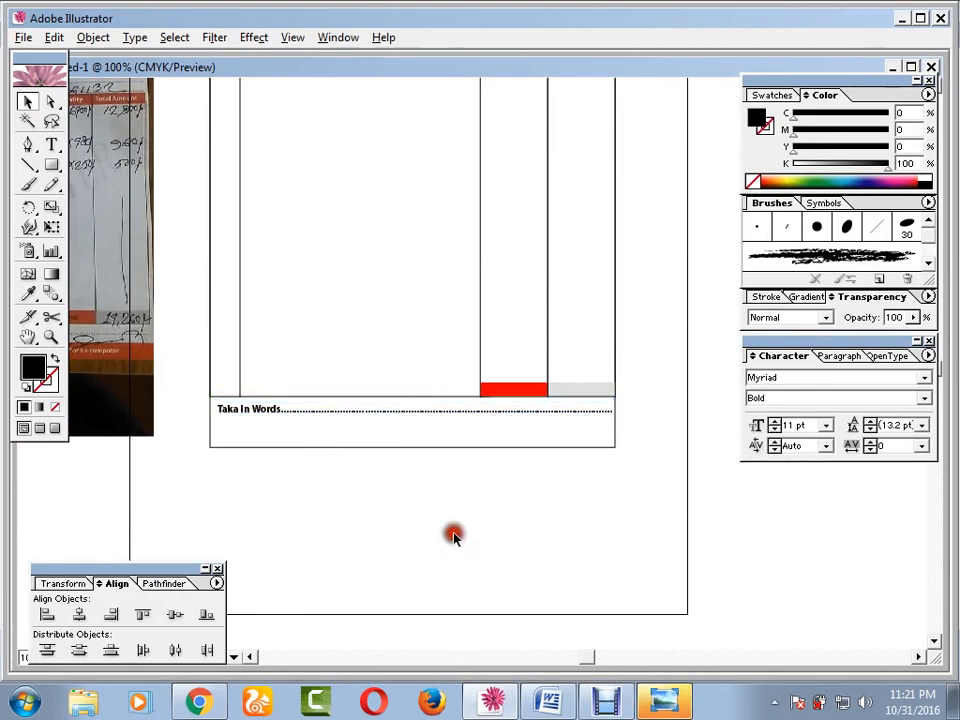
Draw a black-filled rectangle without a stroke as a full-width bar along the bottom of the footer box.
click(53, 166)
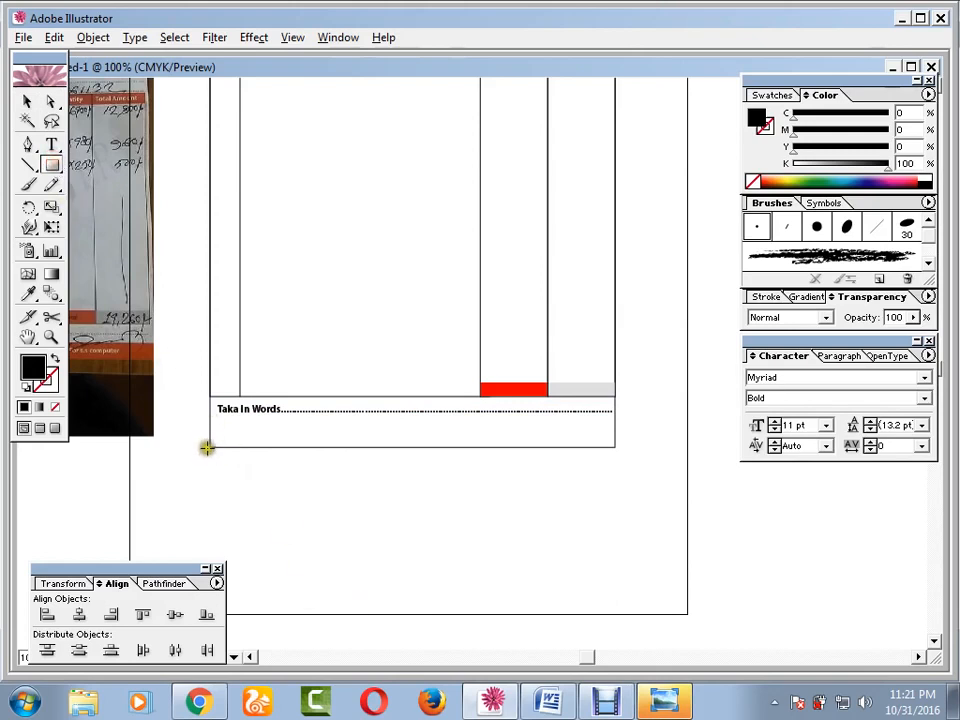
drag(208, 446, 613, 431)
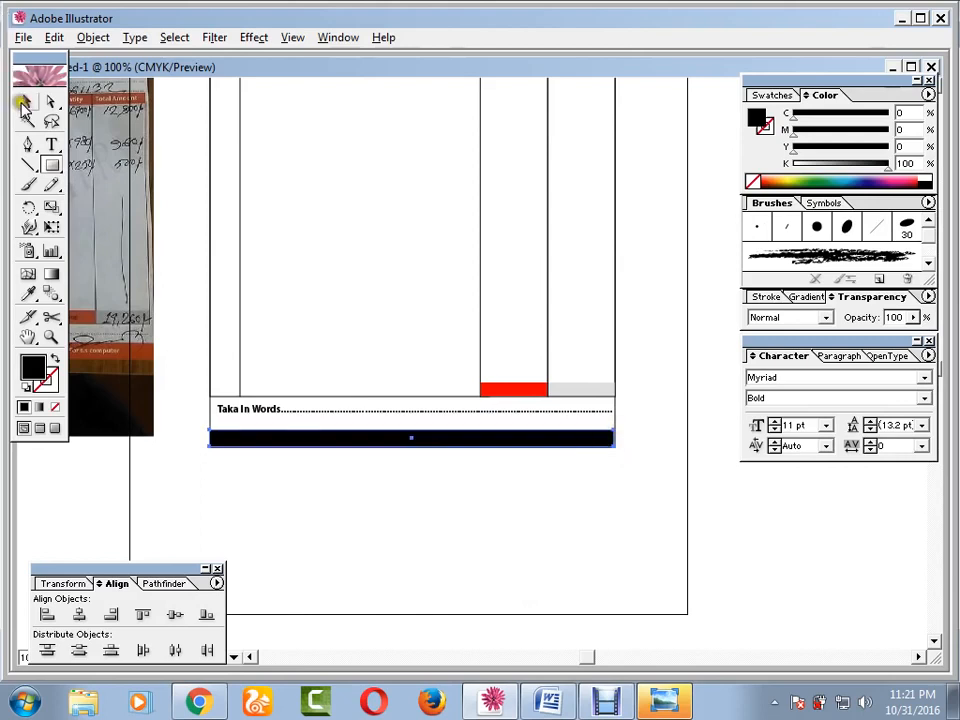
click(27, 101)
click(422, 534)
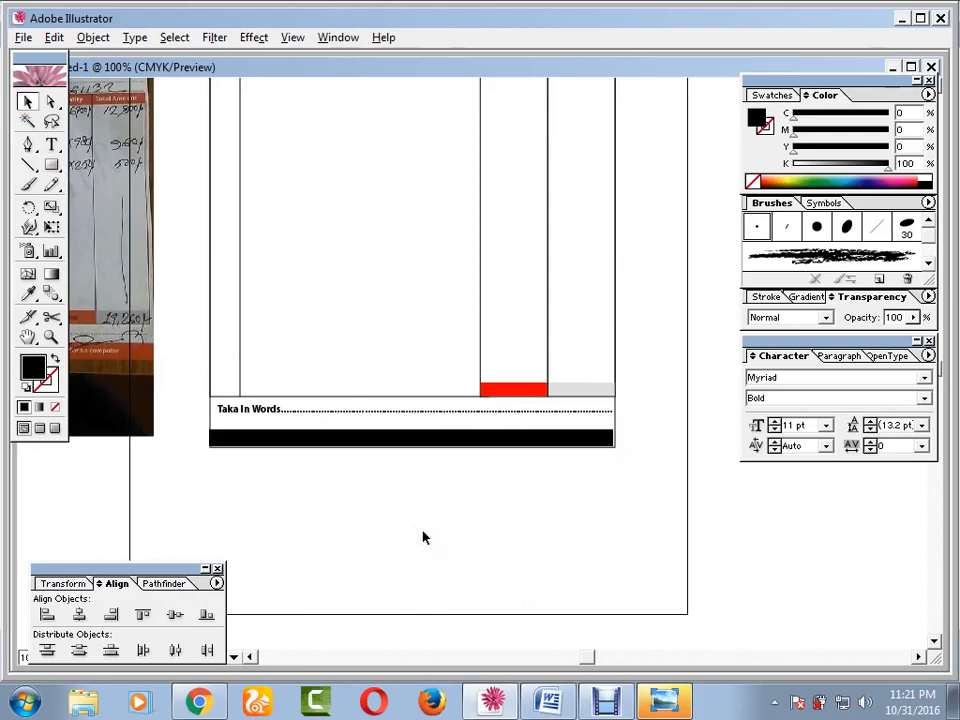
Stretch the black footer bar to meet the frame's outer side and lower border exactly.
key(ctrl+equal)
key(ctrl+equal)
key(ctrl+equal)
drag(563, 560, 272, 369)
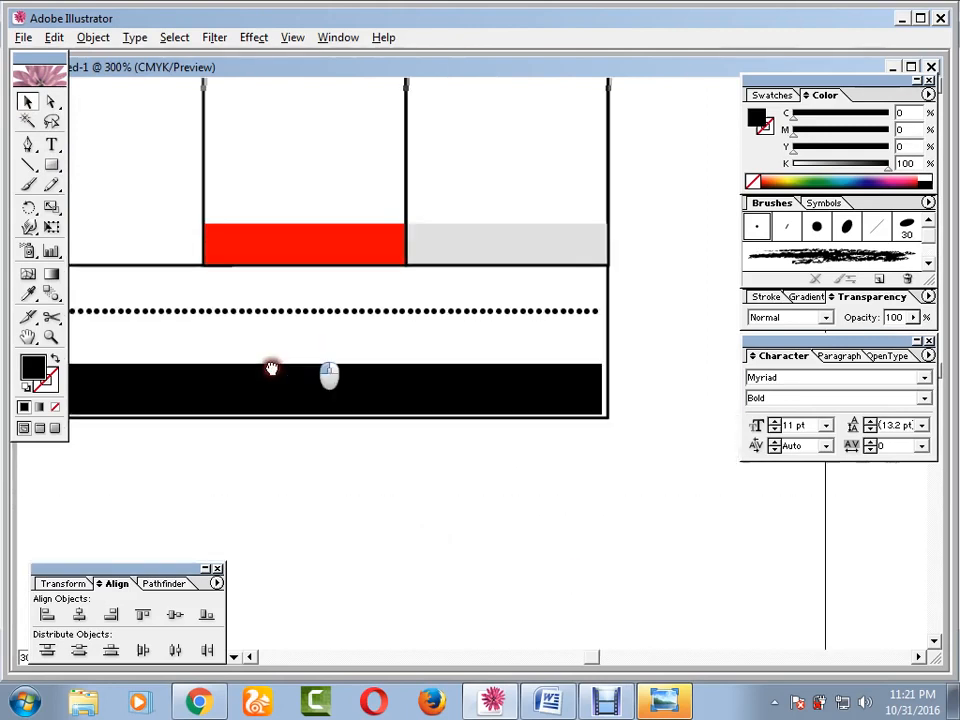
click(522, 382)
drag(600, 392, 607, 393)
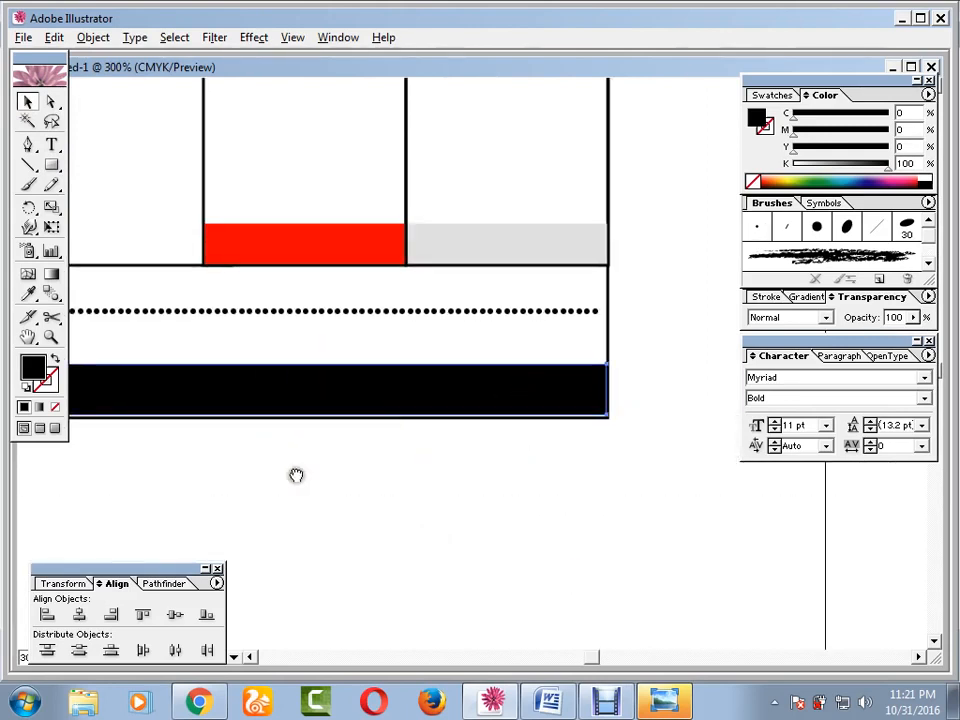
drag(317, 474, 672, 454)
drag(353, 396, 353, 399)
click(366, 457)
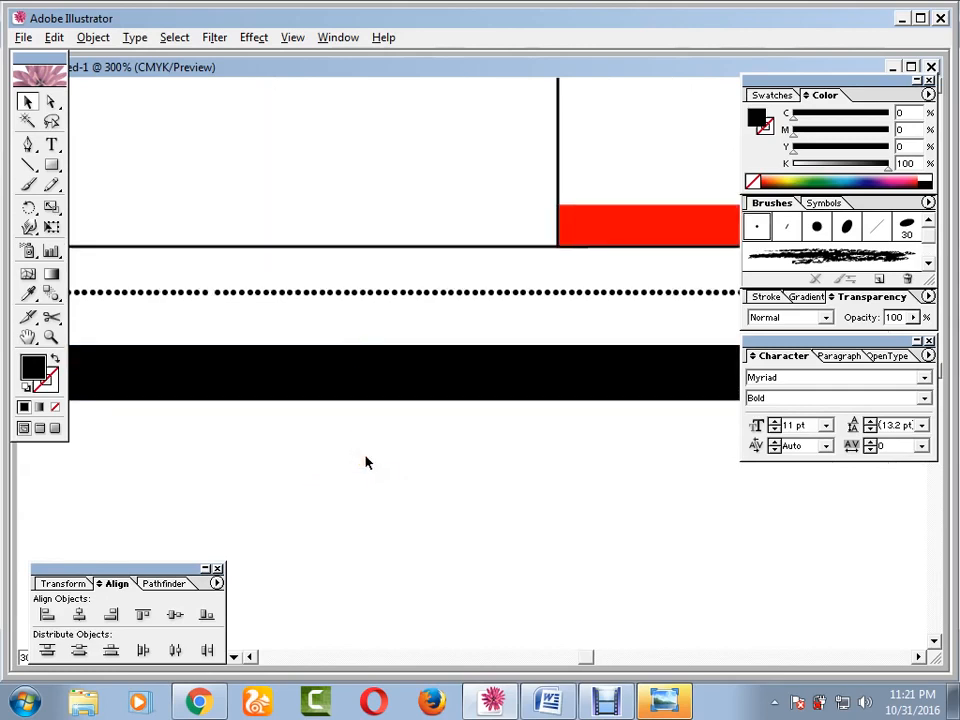
Overlay a black copy of the footer bar narrowed to the left half, and fill the full-width bar behind it with red.
key(ctrl+minus)
key(ctrl+minus)
key(ctrl+minus)
key(ctrl+minus)
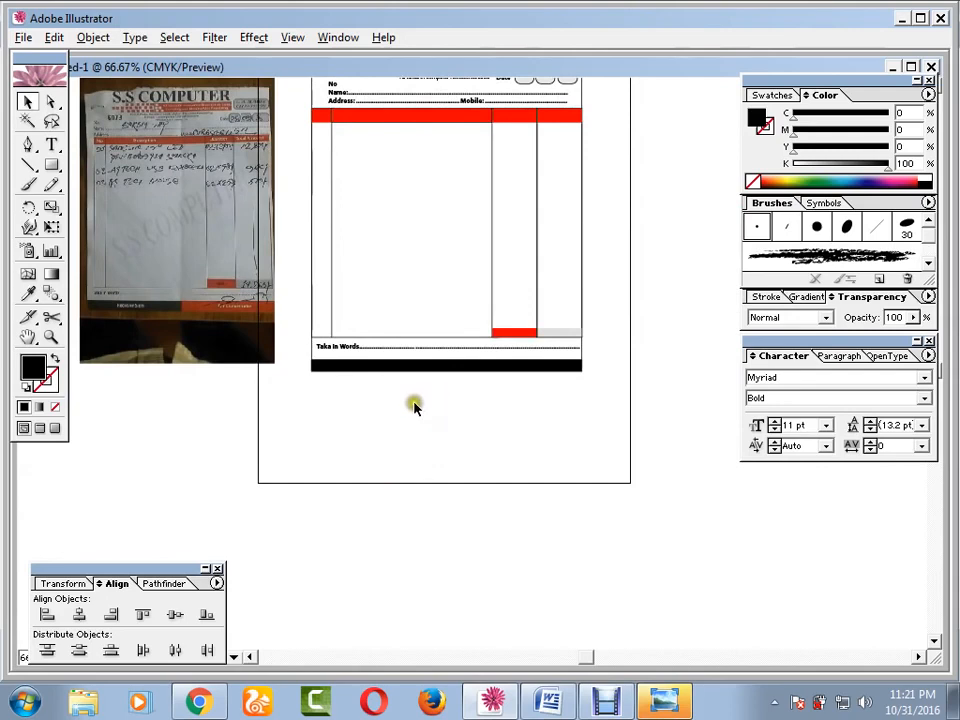
key(ctrl+plus)
key(ctrl+plus)
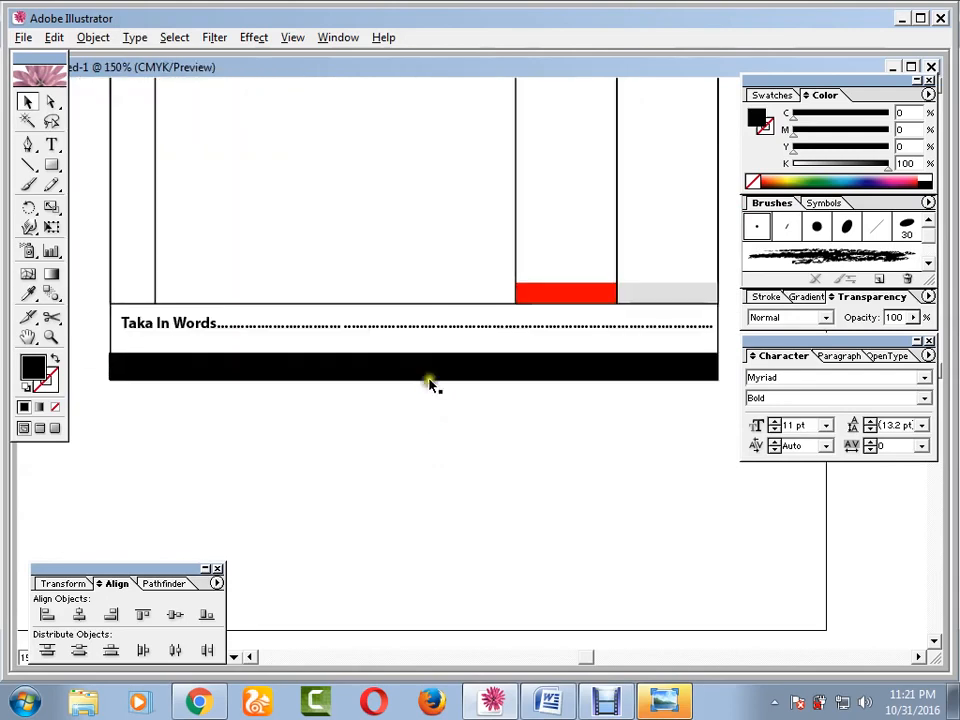
click(431, 369)
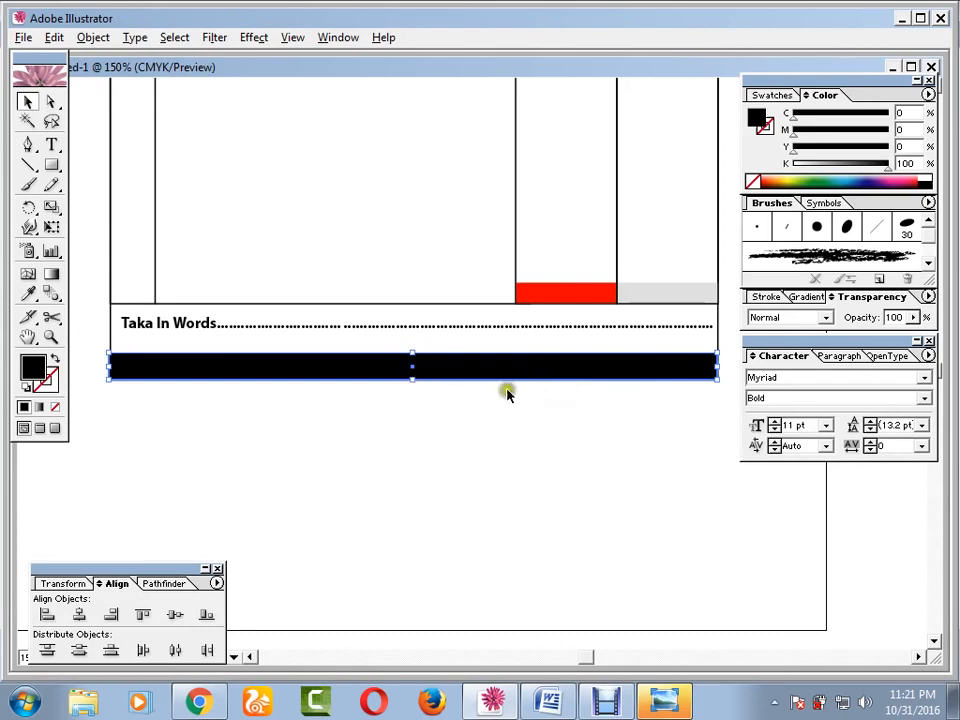
drag(715, 369, 413, 371)
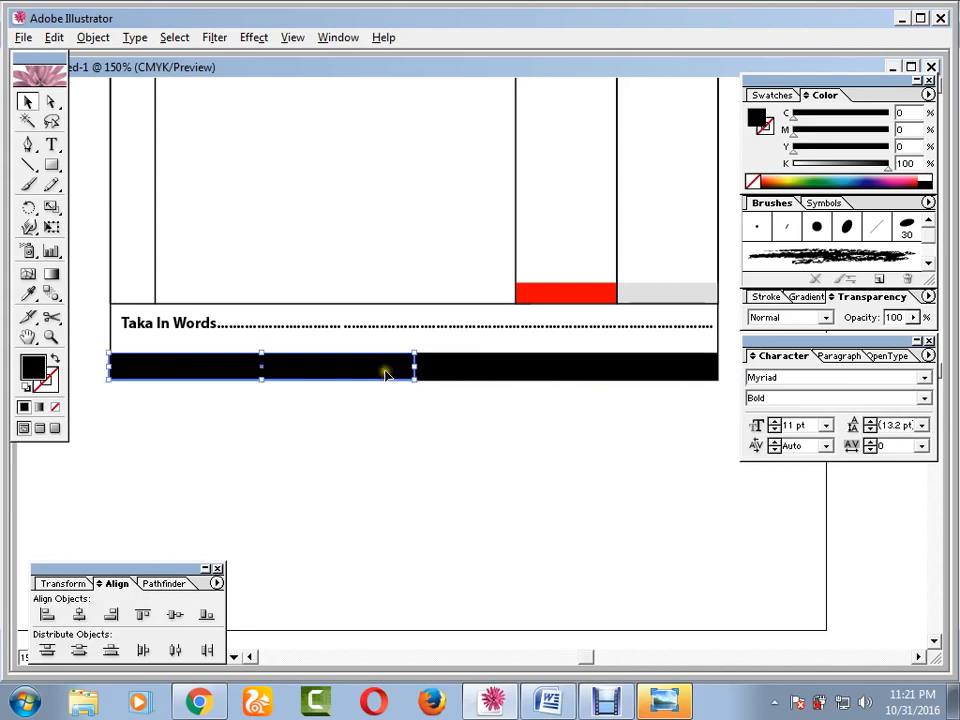
click(500, 368)
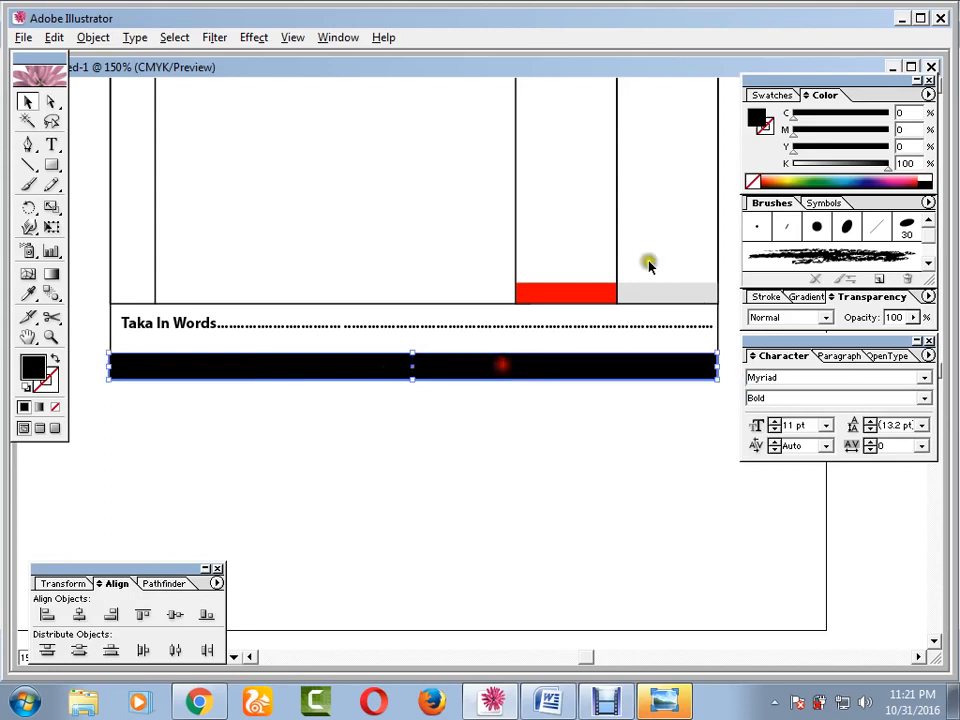
click(772, 95)
click(823, 111)
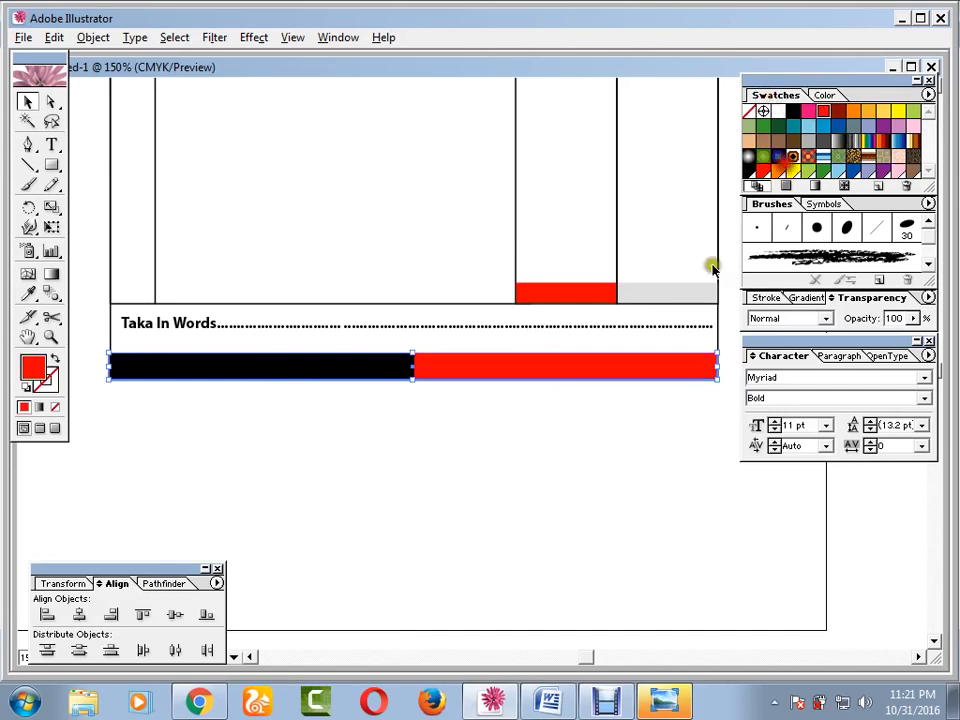
click(563, 525)
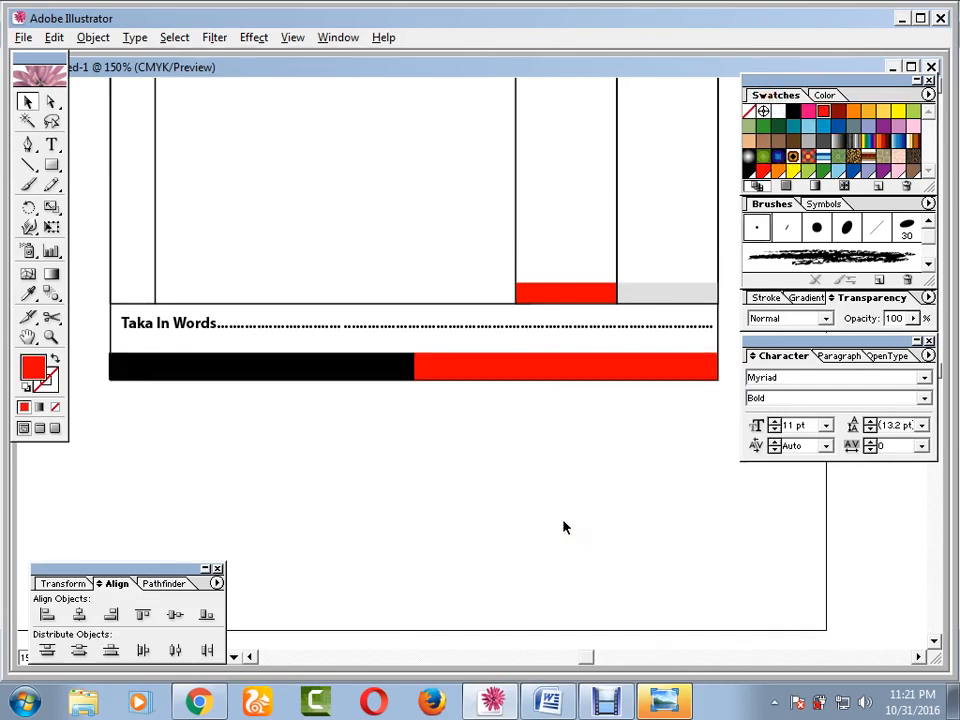
Fill the last two columns with a very pale blue at C 4%.
key(ctrl+minus)
key(ctrl+minus)
key(ctrl+minus)
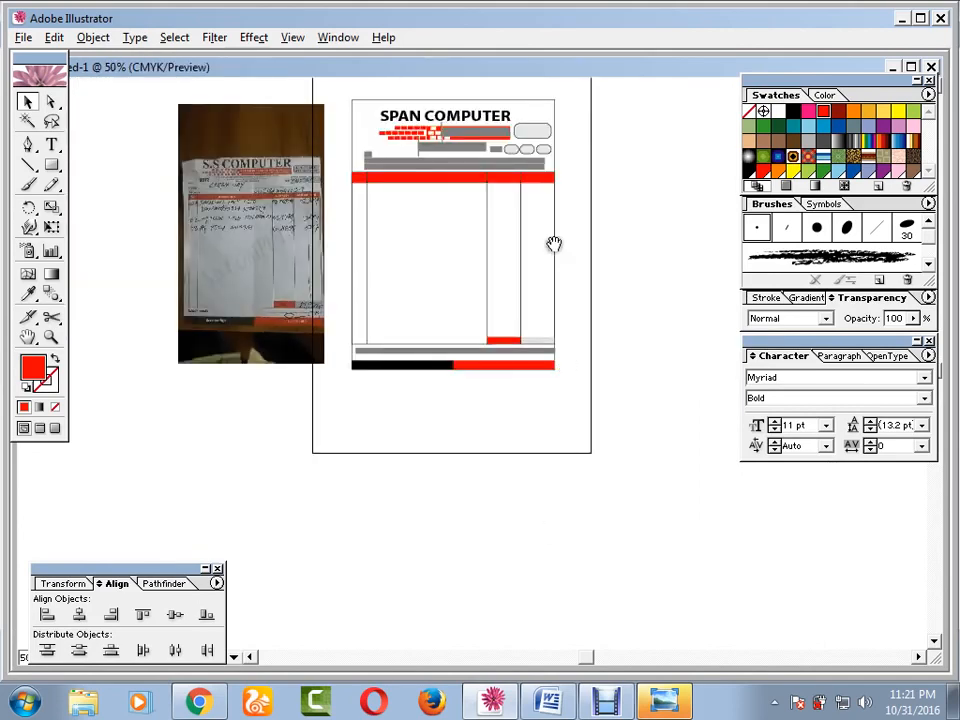
drag(554, 232, 530, 338)
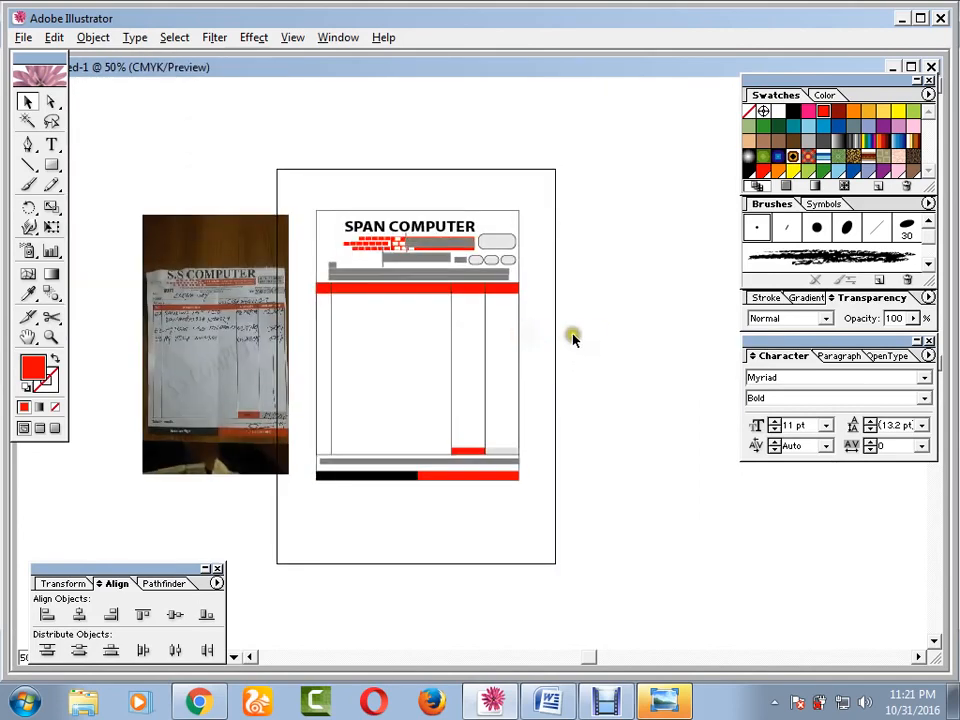
key(ctrl+plus)
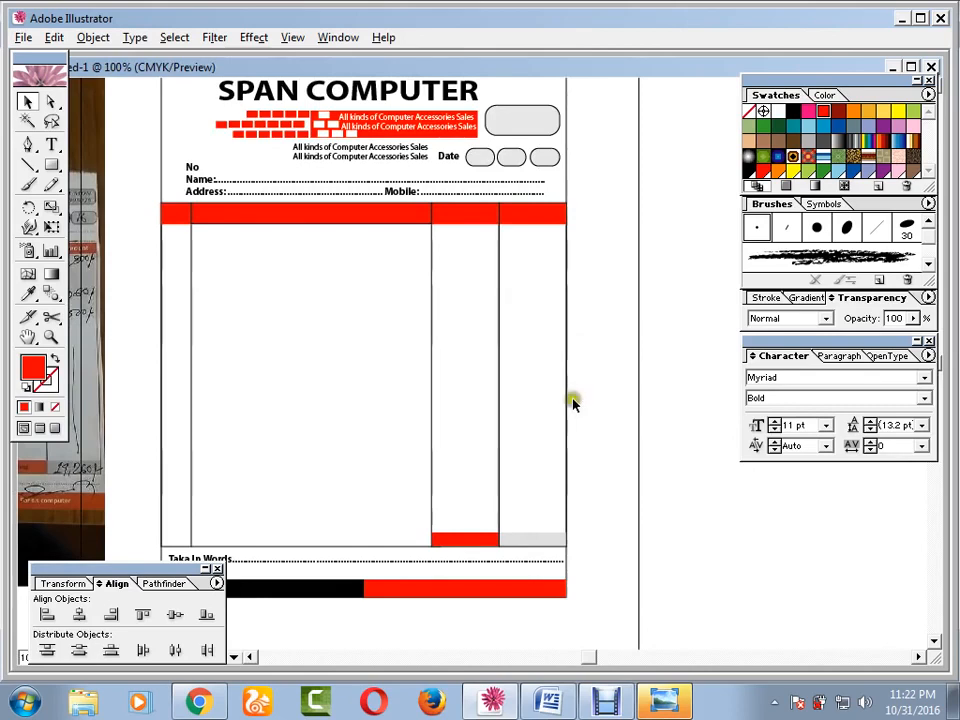
drag(418, 311, 524, 336)
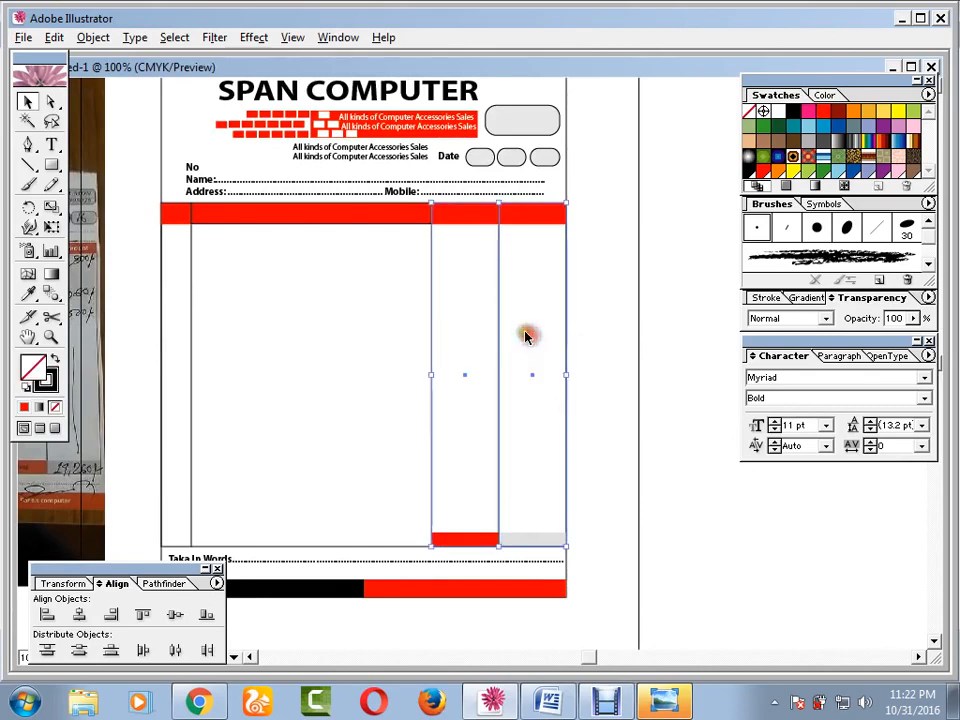
click(808, 127)
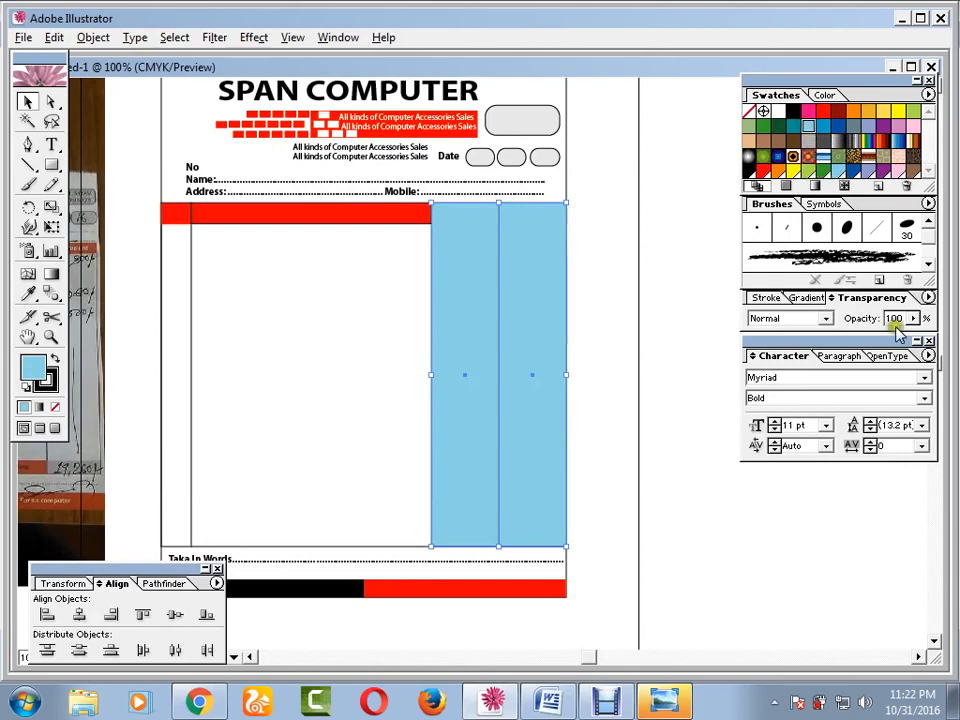
click(826, 95)
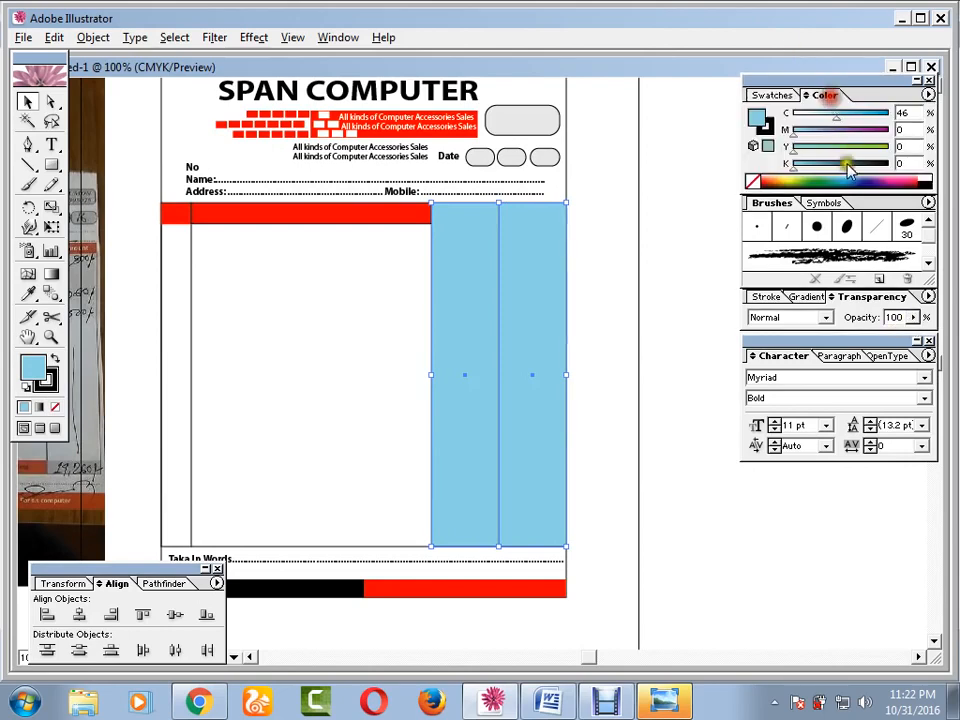
drag(836, 120, 791, 120)
click(605, 283)
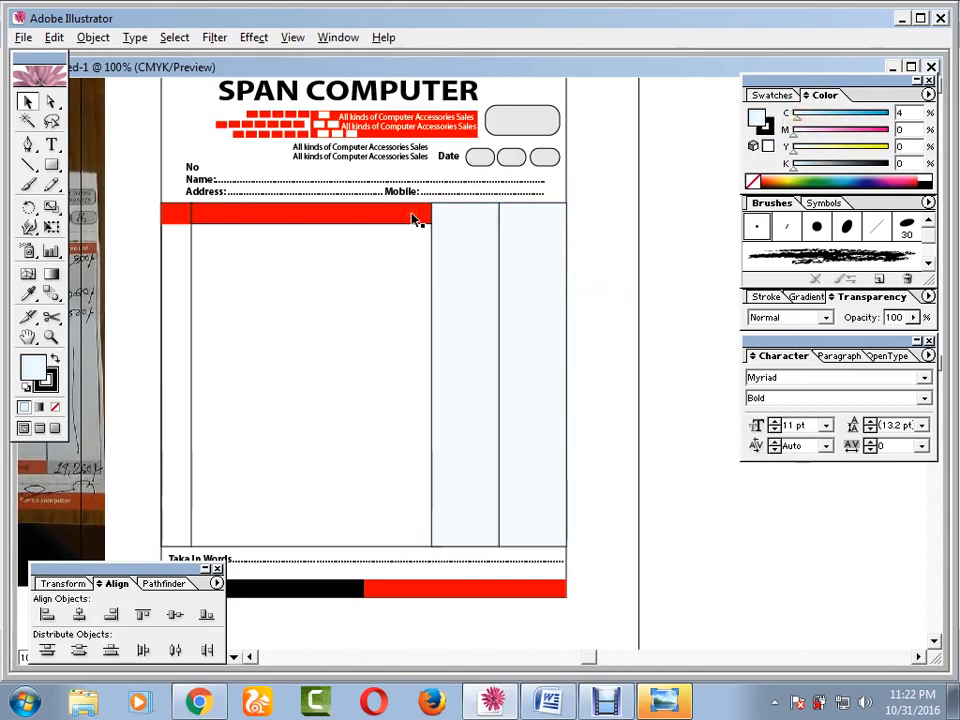
Bring the red table header band, its outline box and the narrow first column in front of the pale blue columns.
click(366, 218)
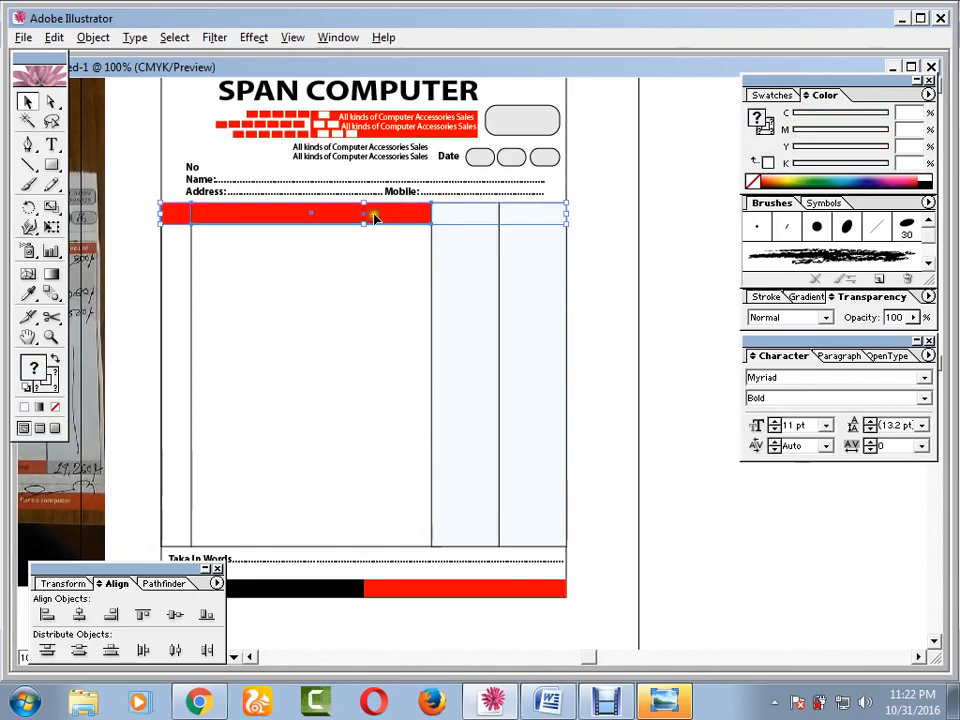
drag(387, 244, 185, 222)
right_click(201, 211)
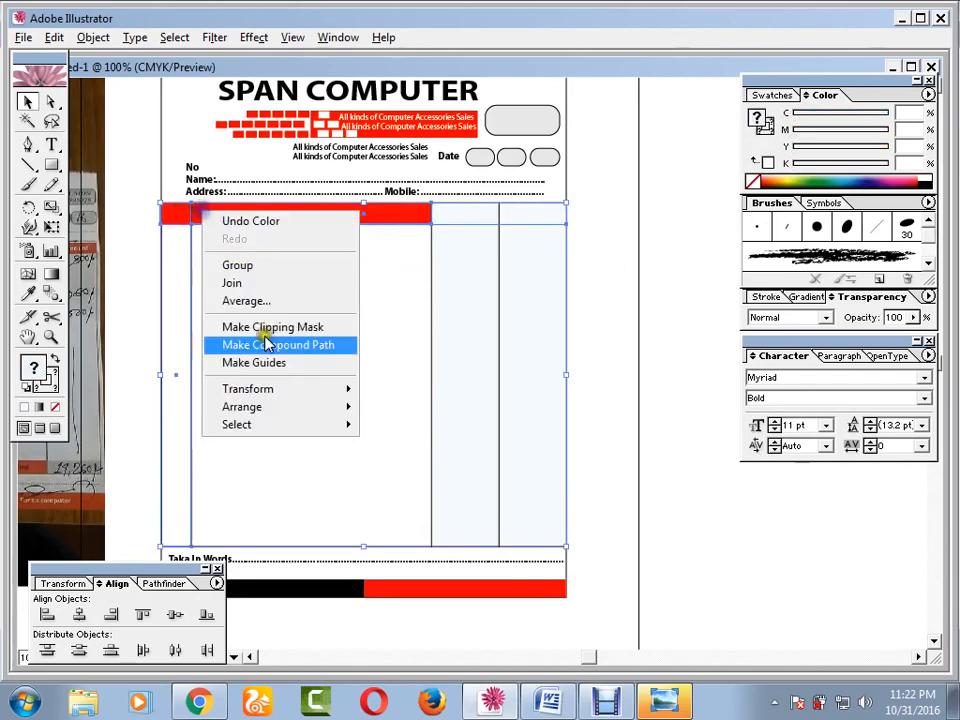
mouse_move(289, 408)
click(416, 403)
click(383, 392)
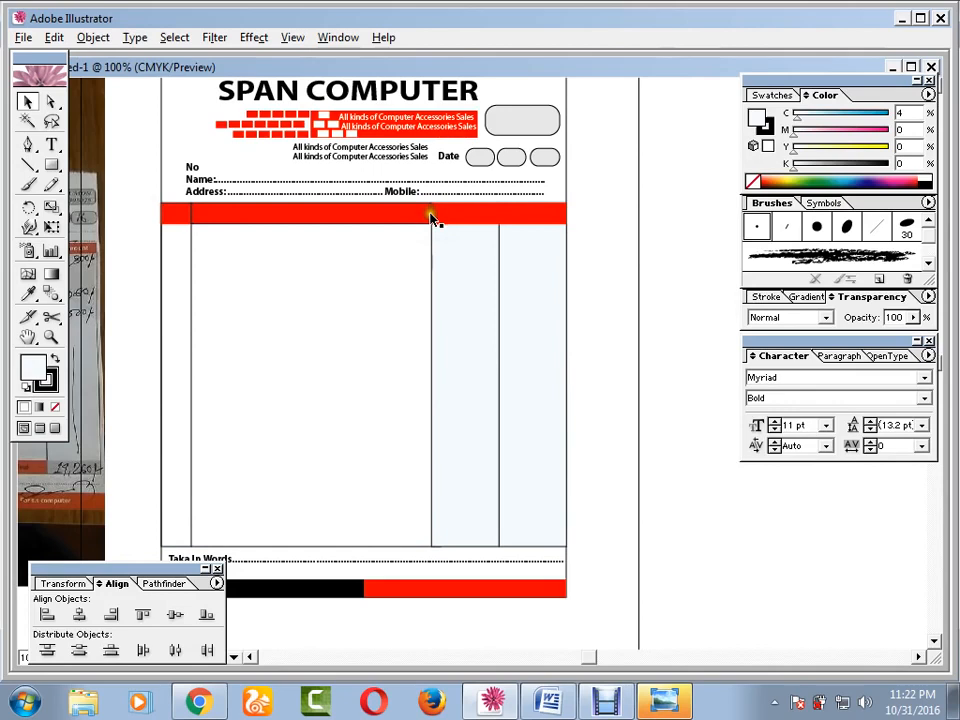
Stretch the header outline box across the last two columns and draw an unfilled, black-stroked rectangle over the second-to-last column's header.
drag(433, 214, 566, 211)
click(628, 221)
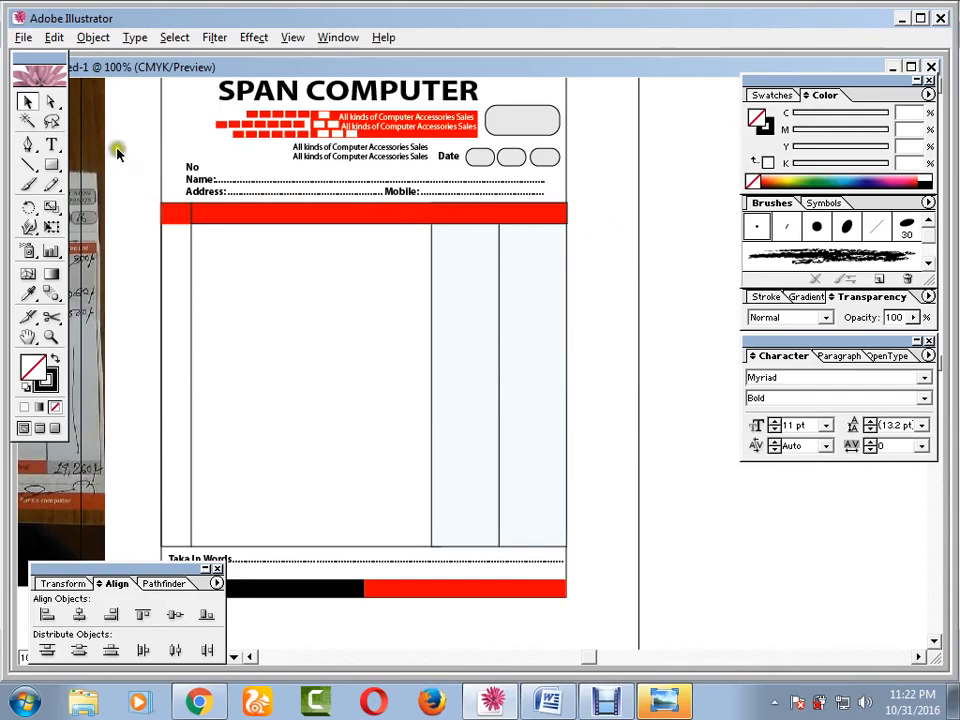
click(52, 168)
key(ctrl+plus)
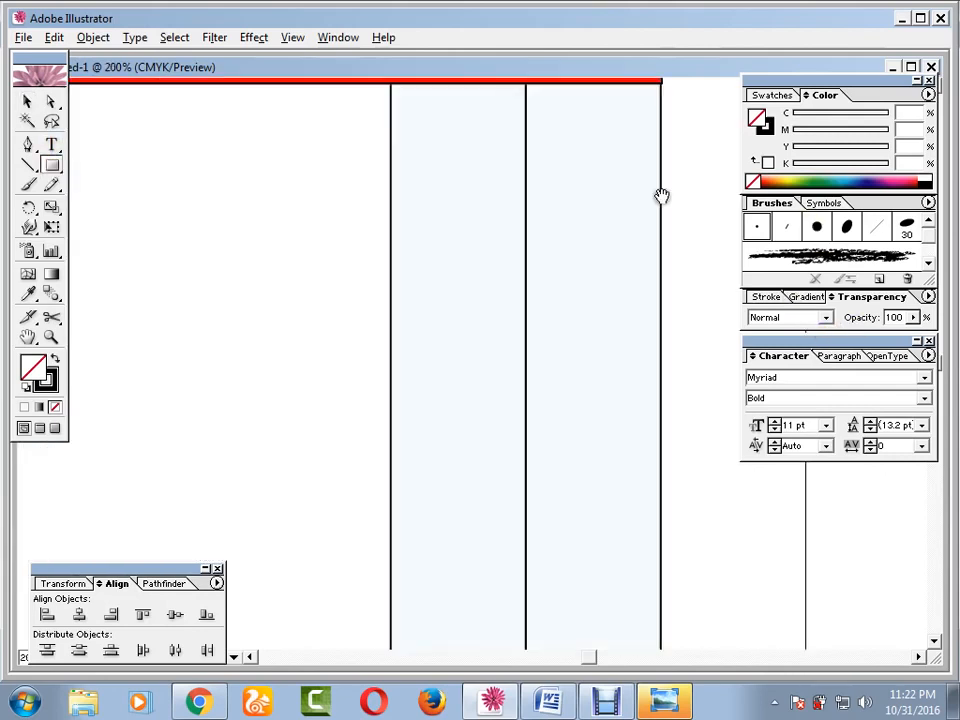
drag(661, 195, 644, 460)
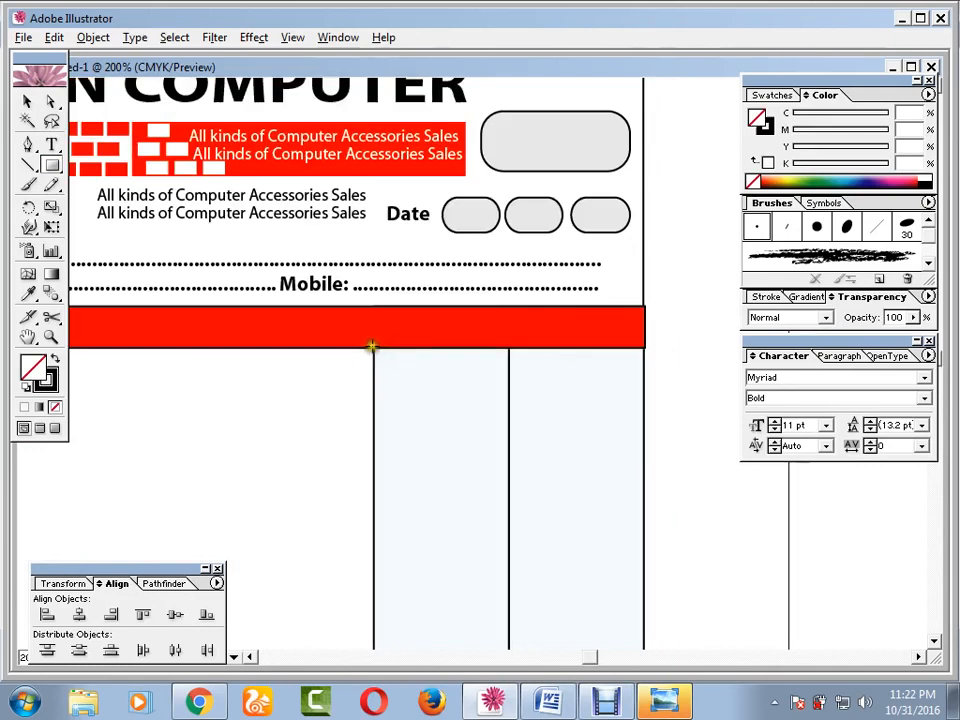
drag(372, 347, 509, 307)
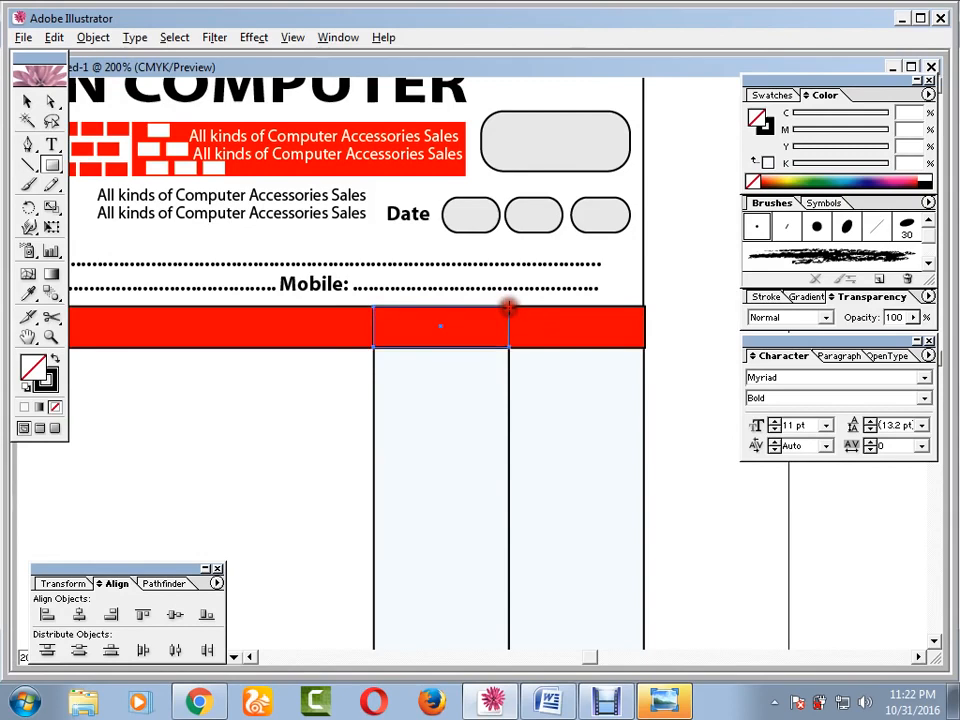
click(27, 101)
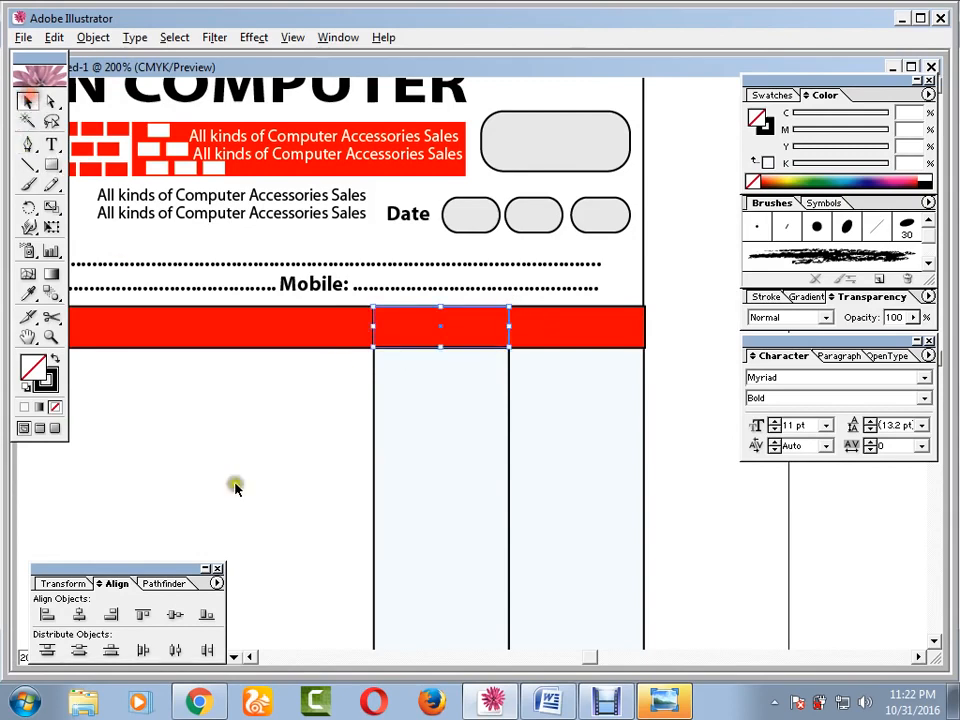
Examine the whole memo layout beside the reference receipt photo.
click(236, 487)
key(ctrl+minus)
key(ctrl+minus)
key(ctrl+minus)
key(ctrl+minus)
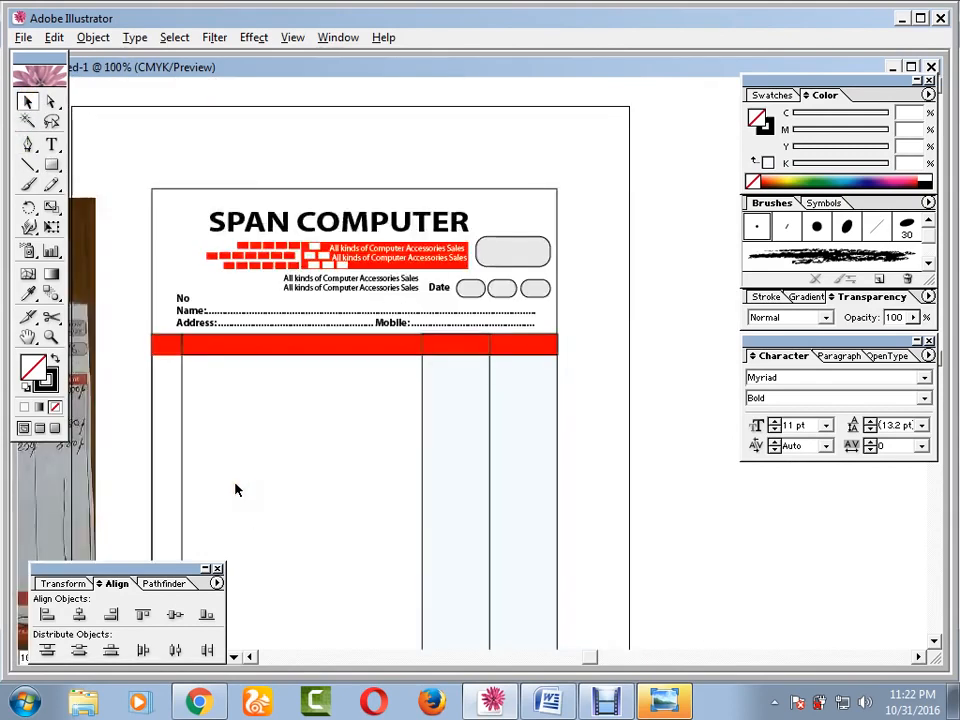
drag(467, 489, 456, 383)
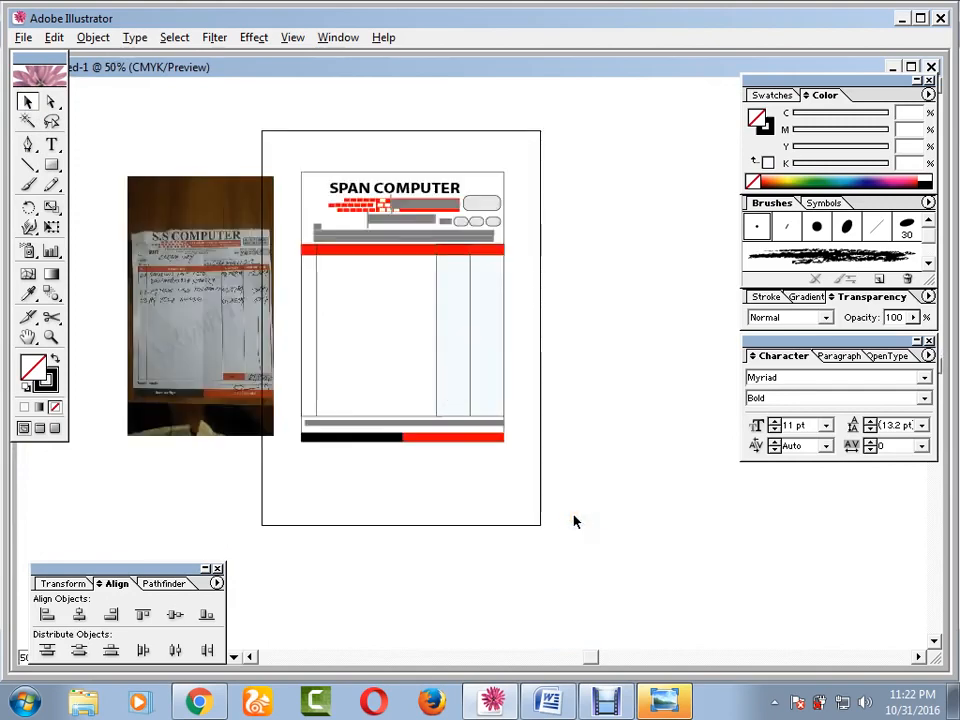
key(ctrl+plus)
key(ctrl+plus)
drag(344, 241, 435, 289)
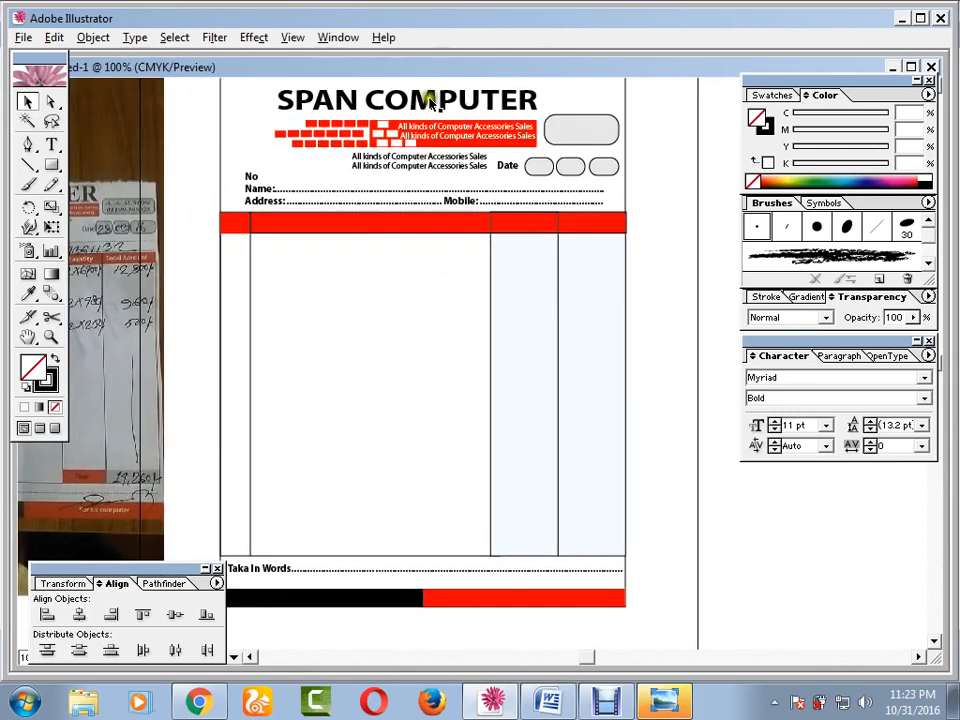
Copy the SPAN COMPUTER title to the front of the table body, enlarged to about 78 pt and rotated diagonally upward.
drag(432, 103, 467, 407)
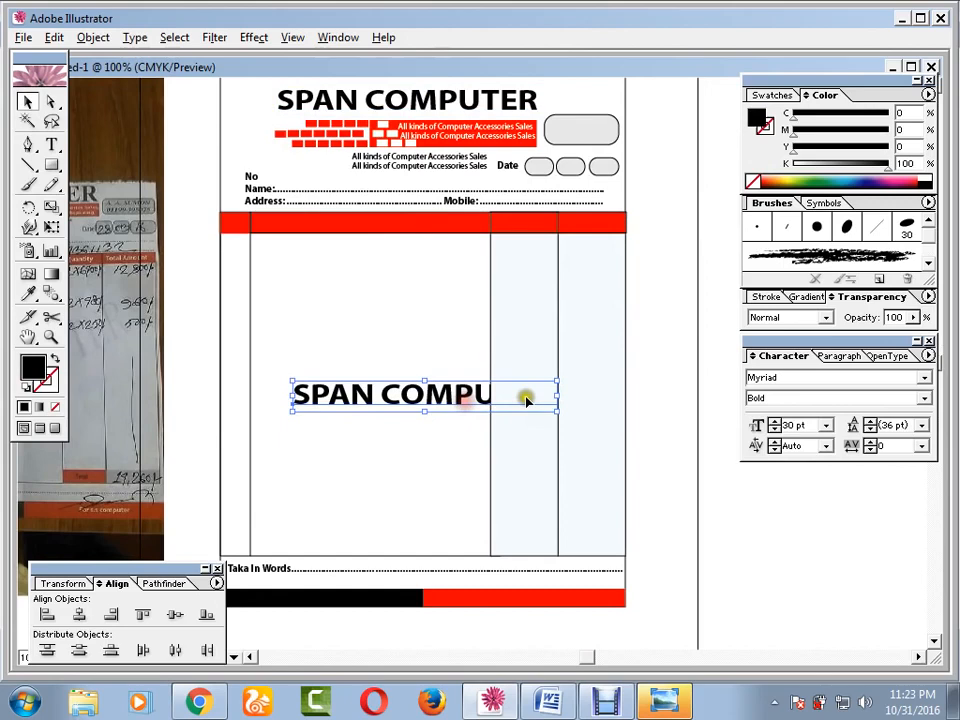
right_click(450, 399)
mouse_move(514, 555)
click(628, 560)
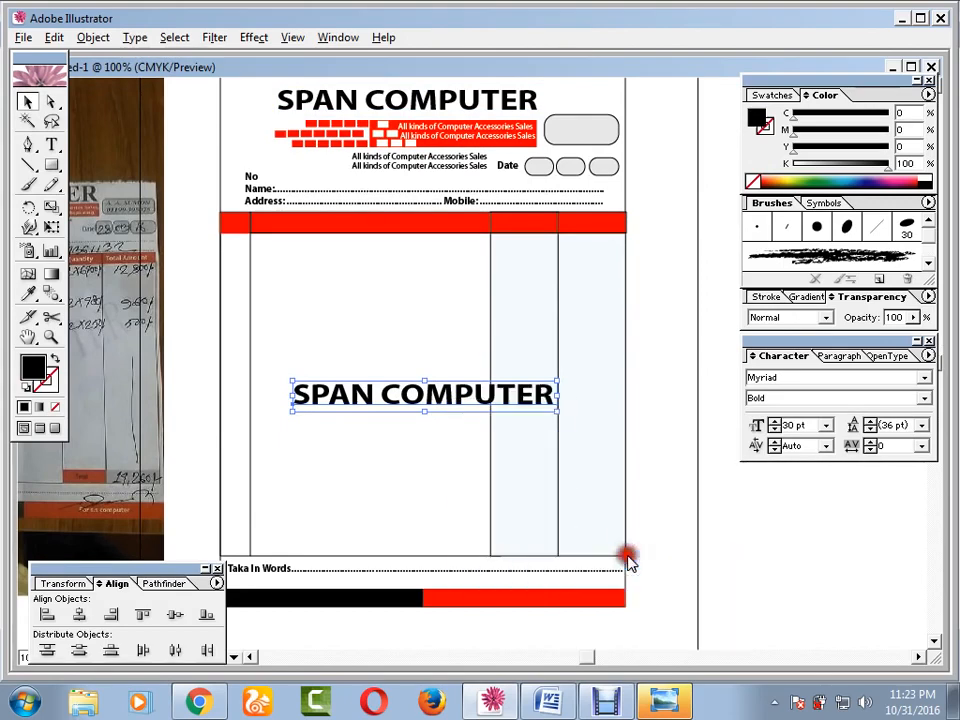
mouse_move(563, 384)
mouse_down()
mouse_move(538, 305)
mouse_move(568, 354)
mouse_move(557, 364)
mouse_up()
drag(429, 396, 425, 383)
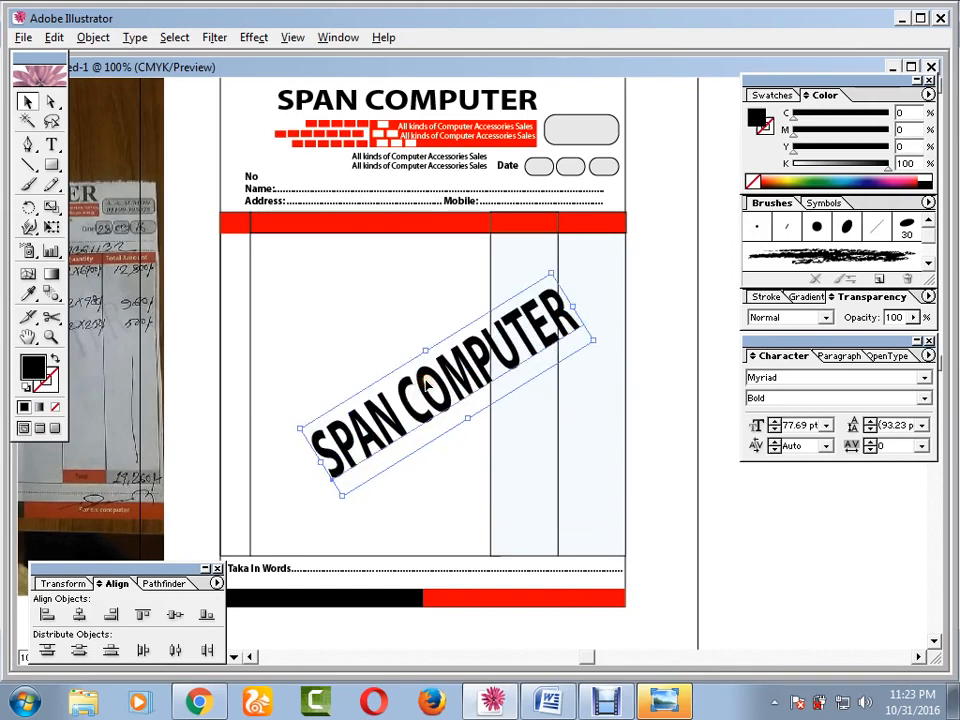
Fill the diagonal SPAN COMPUTER watermark with light gray at K 10%.
click(777, 95)
click(808, 141)
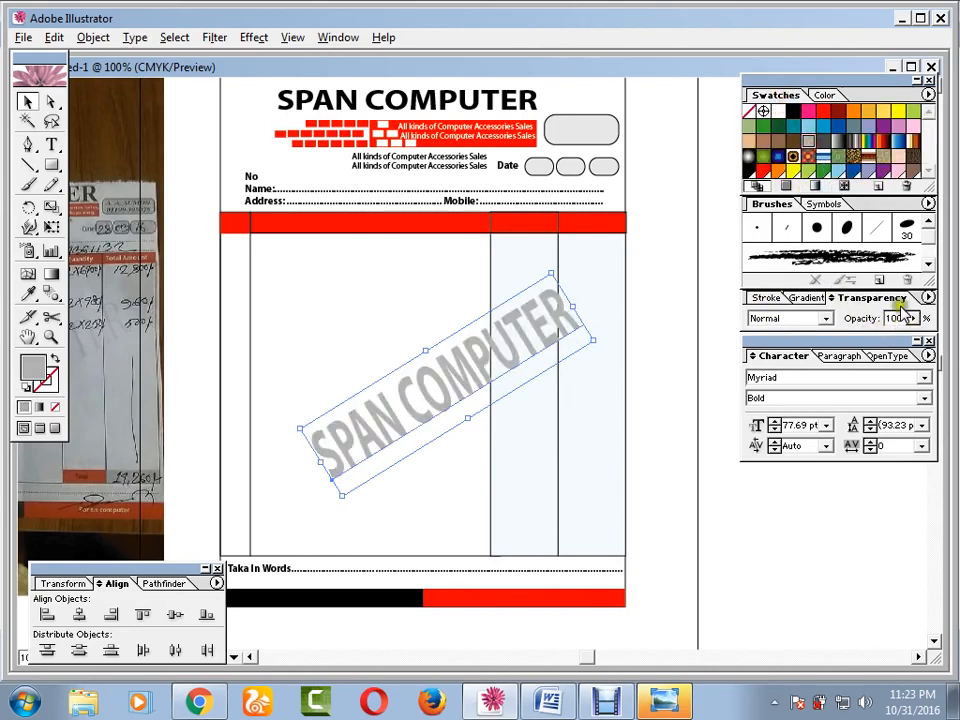
click(822, 95)
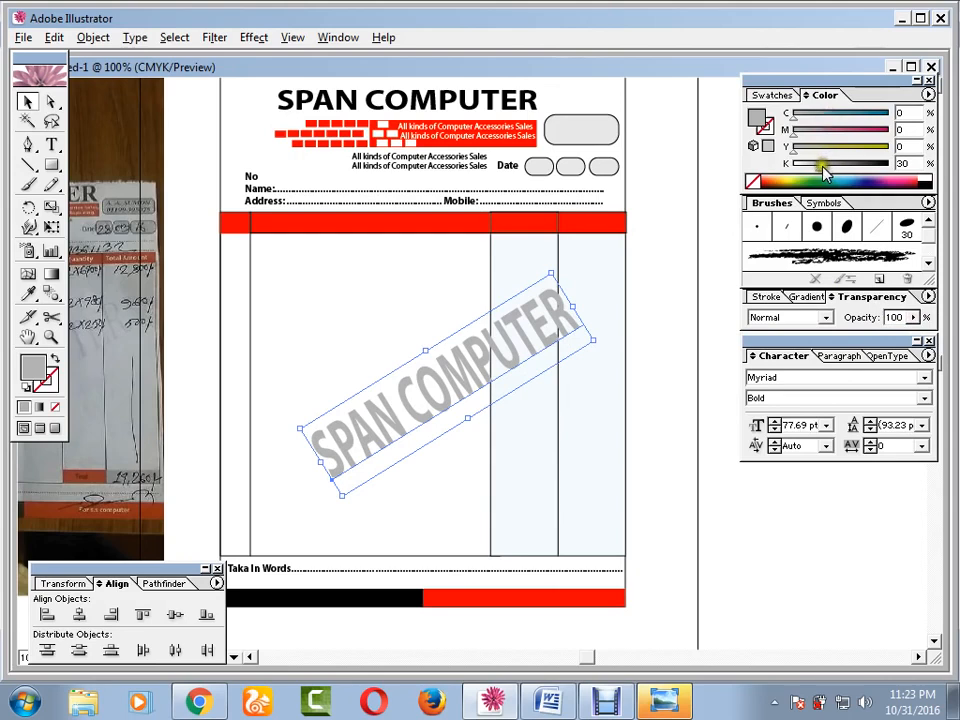
click(807, 167)
drag(808, 170, 802, 170)
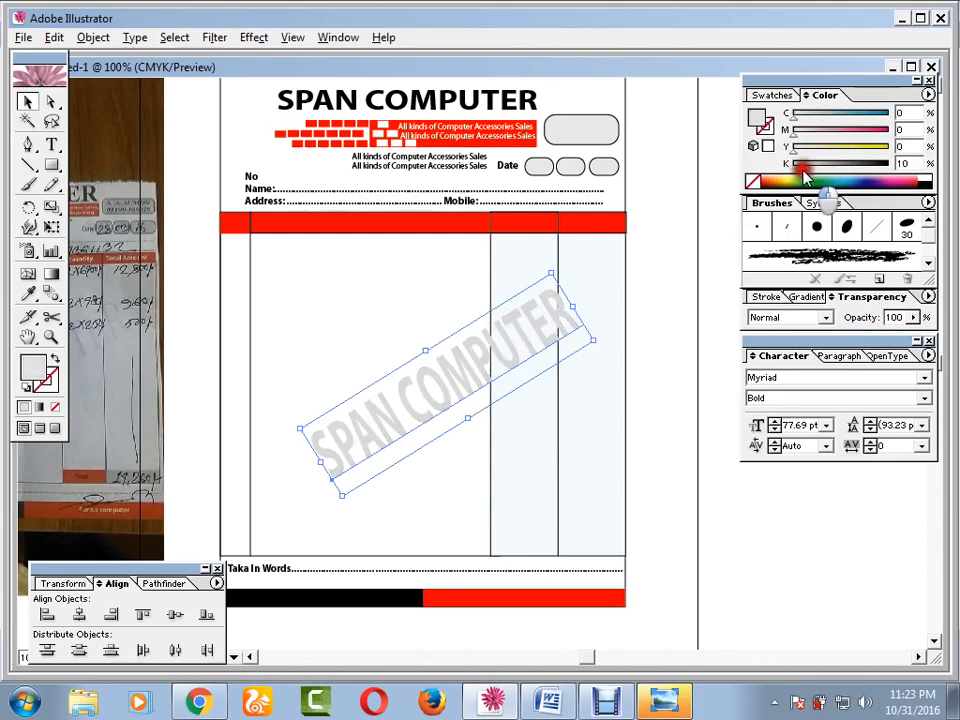
click(686, 362)
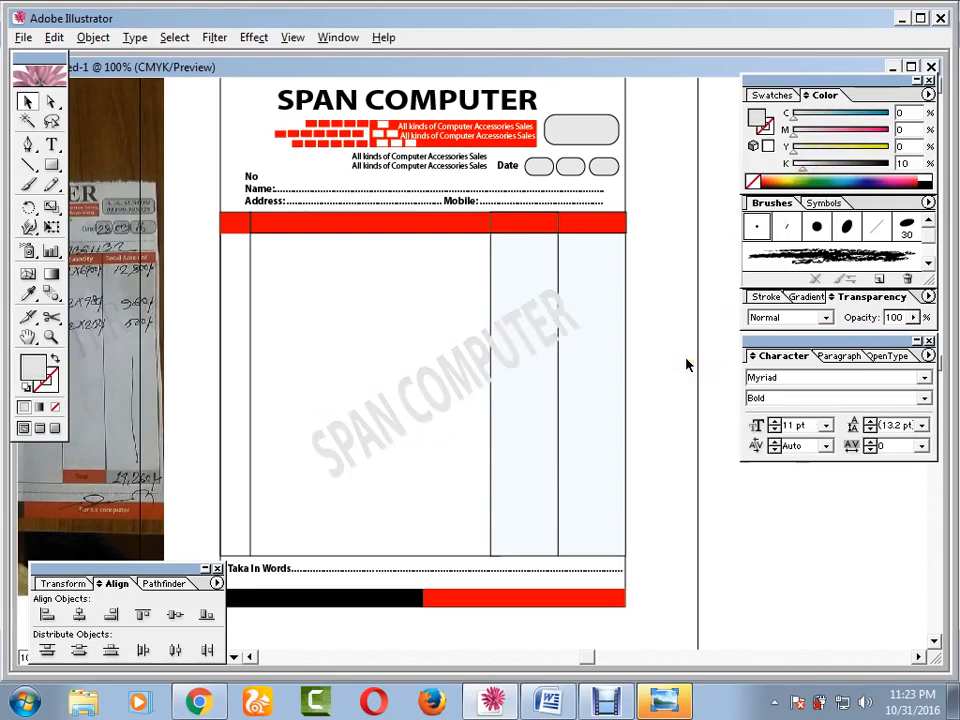
click(686, 364)
click(683, 365)
Set the No, Name, Address and Mobile lines to Roman with 14 pt leading, and widen them to nearly the memo's width.
click(267, 188)
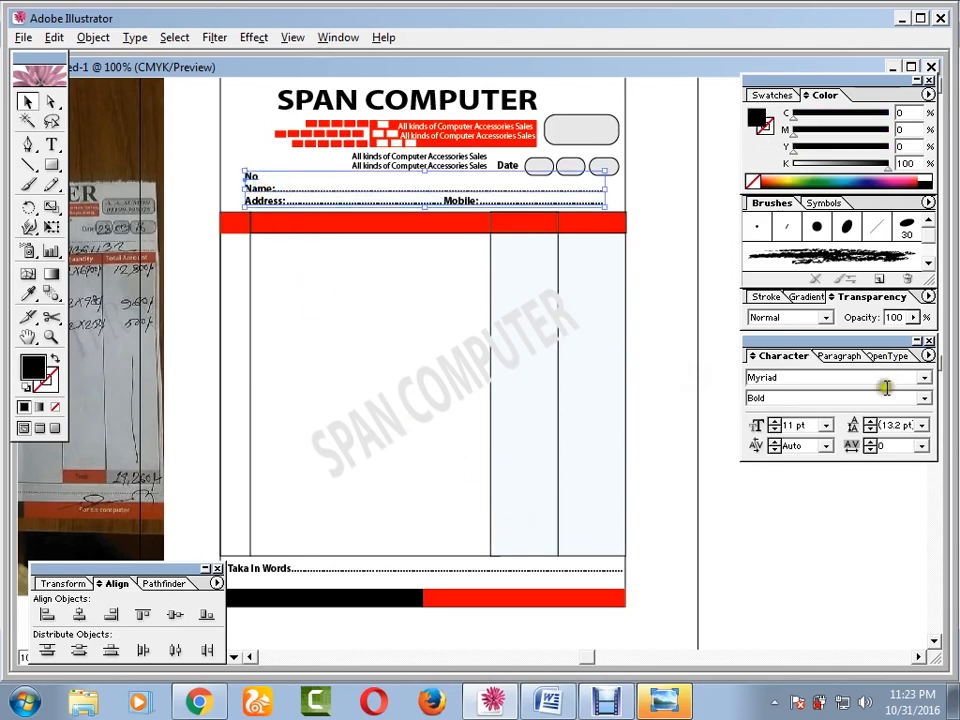
click(922, 399)
click(782, 440)
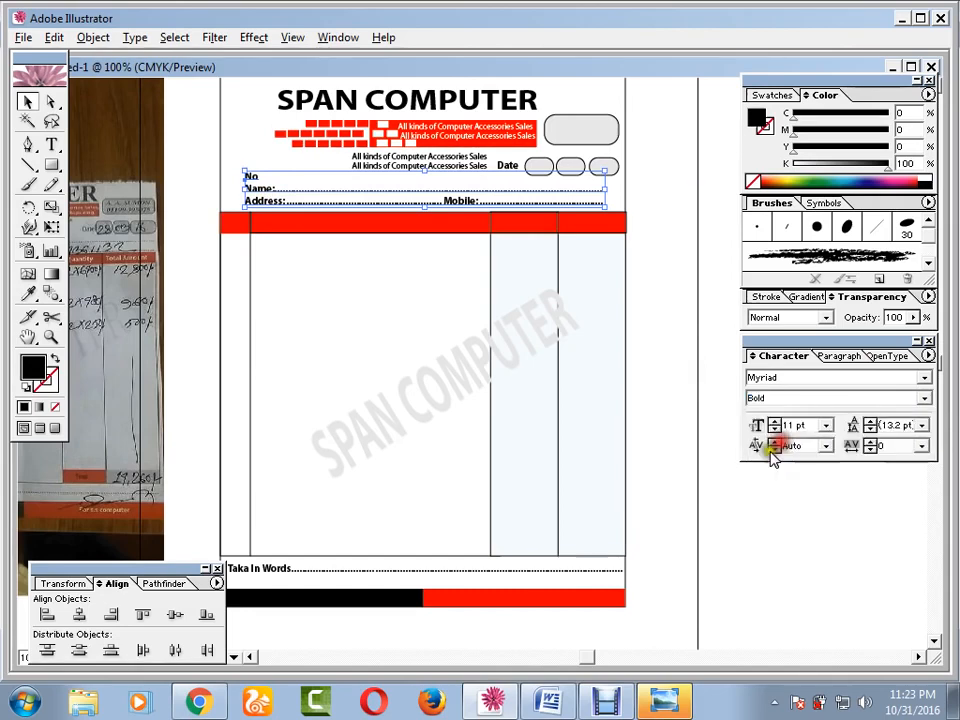
click(922, 398)
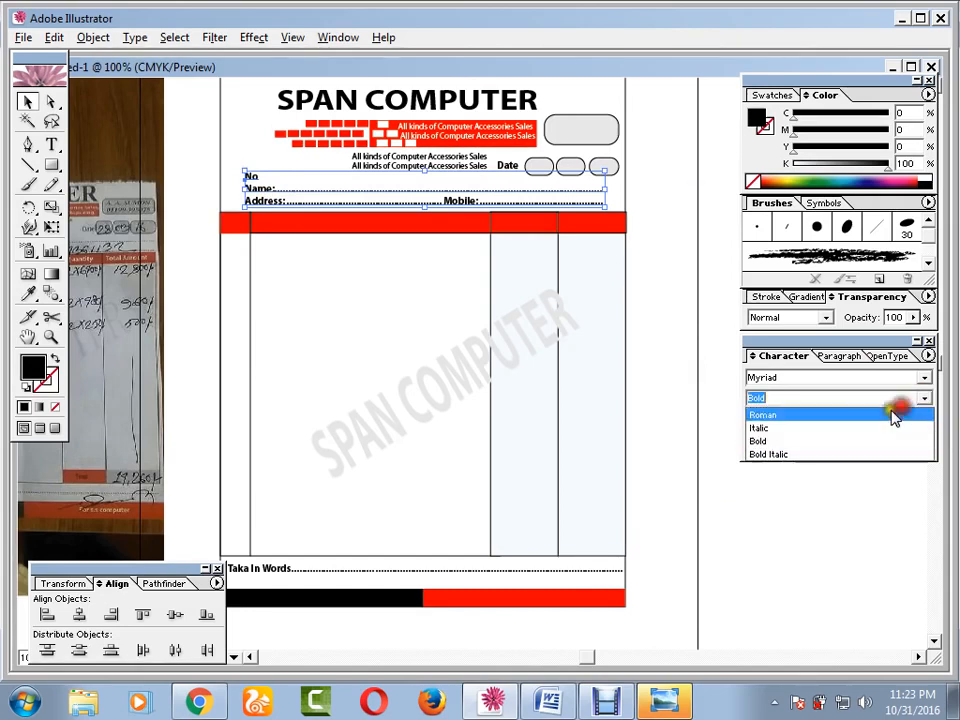
click(823, 416)
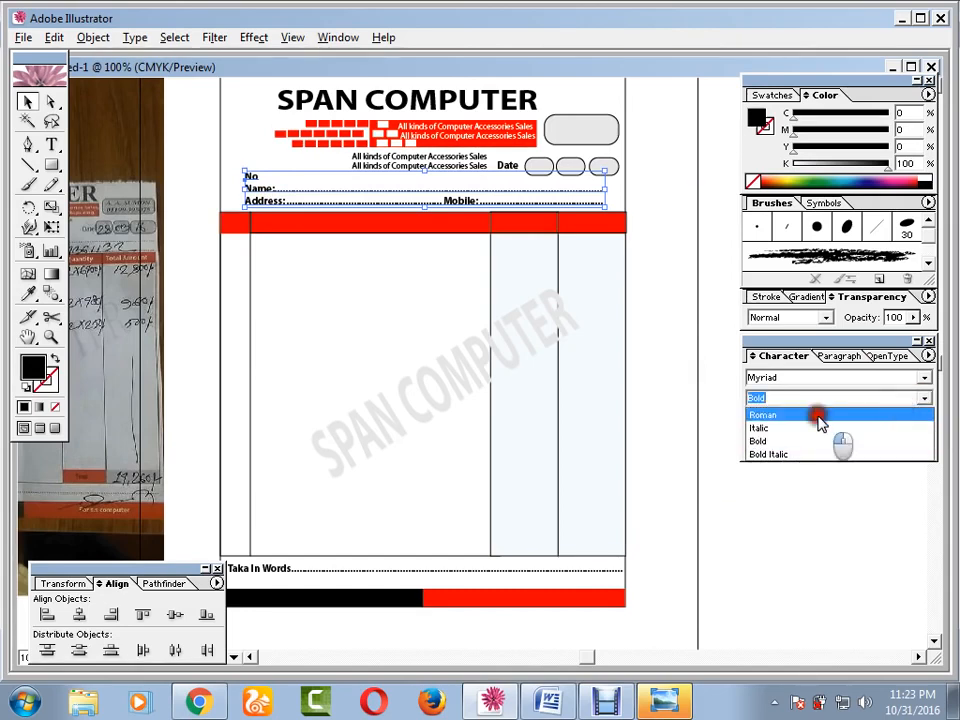
click(538, 190)
drag(541, 190, 612, 191)
click(669, 219)
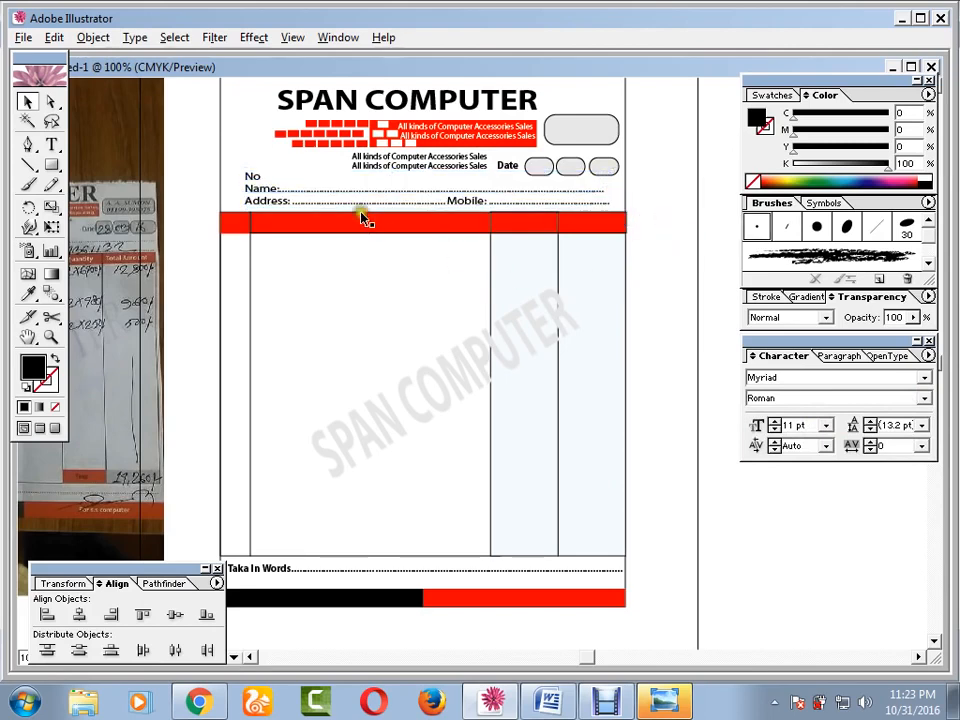
click(275, 189)
click(870, 421)
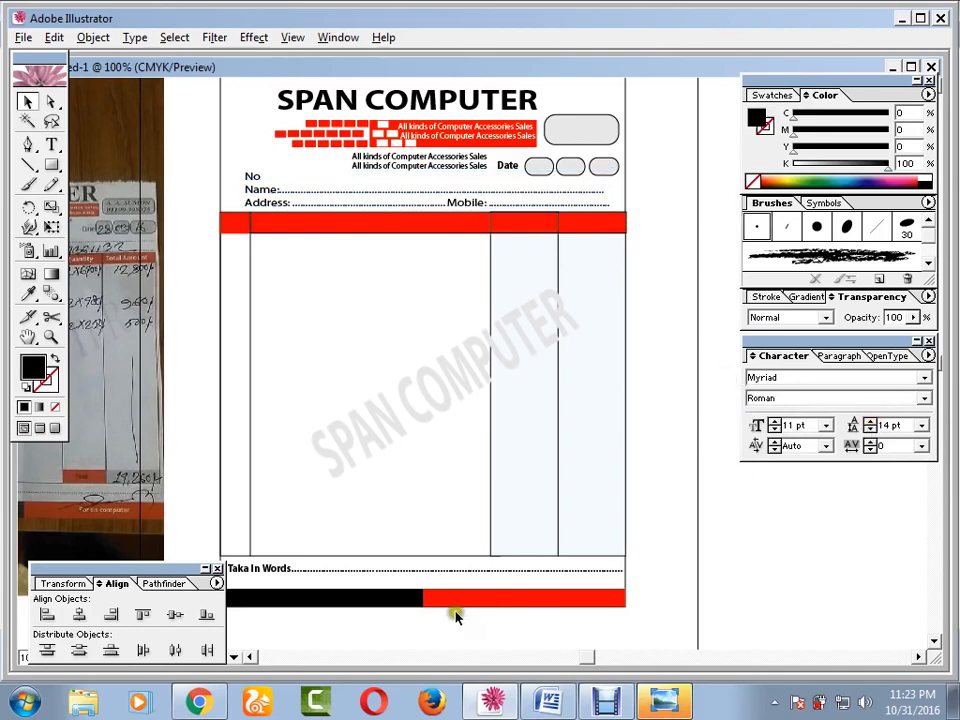
Set the Taka In Words line to Roman and widen it to nearly the memo's full width.
click(261, 568)
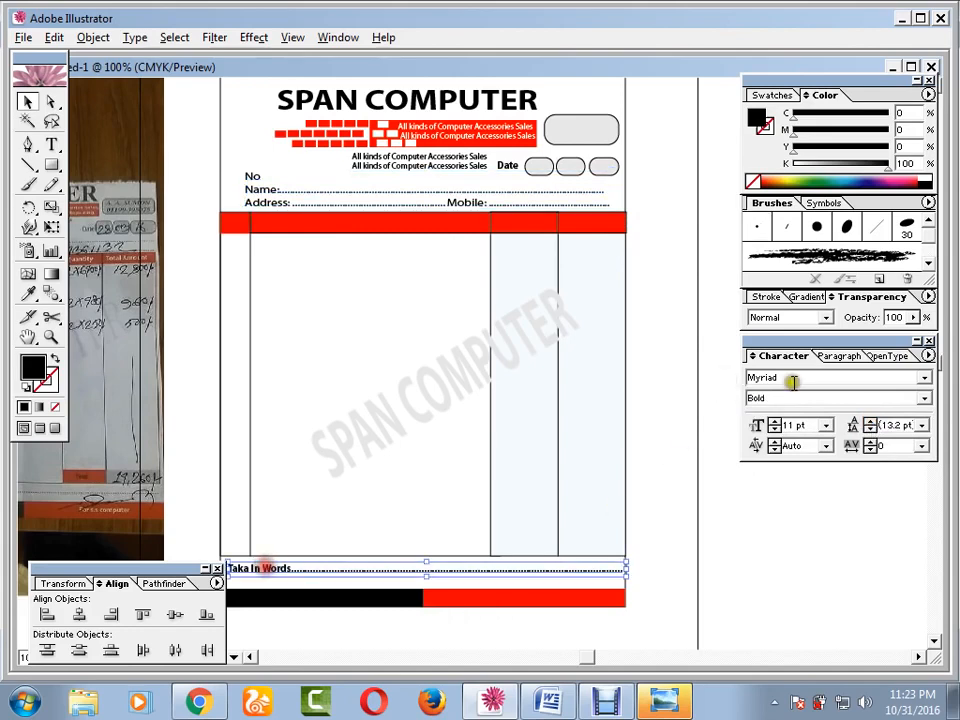
click(926, 398)
click(853, 416)
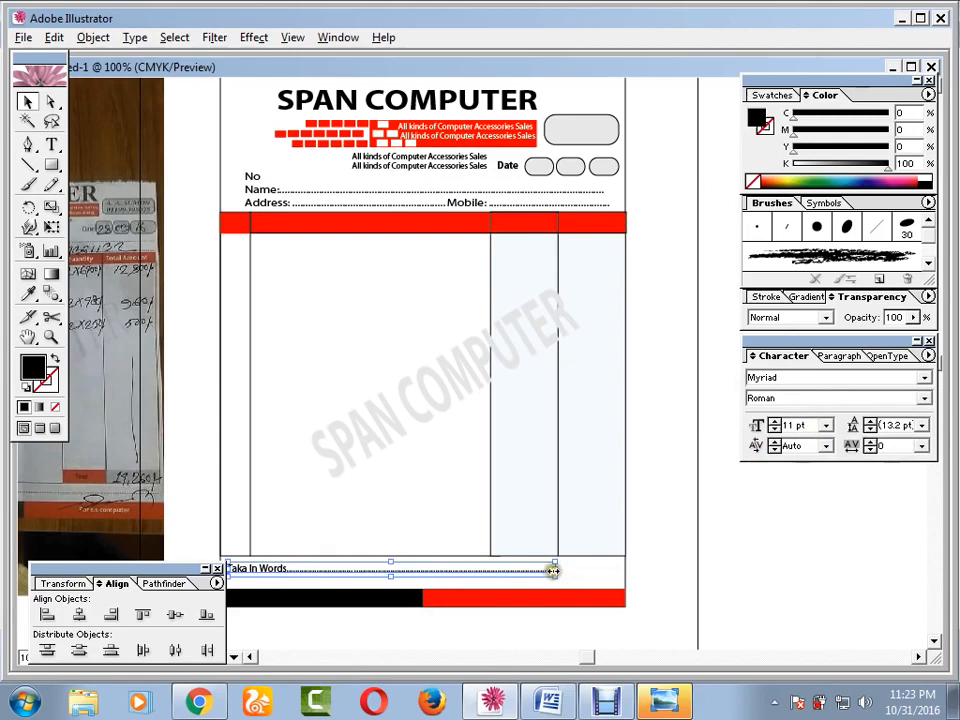
drag(553, 571, 608, 568)
click(746, 568)
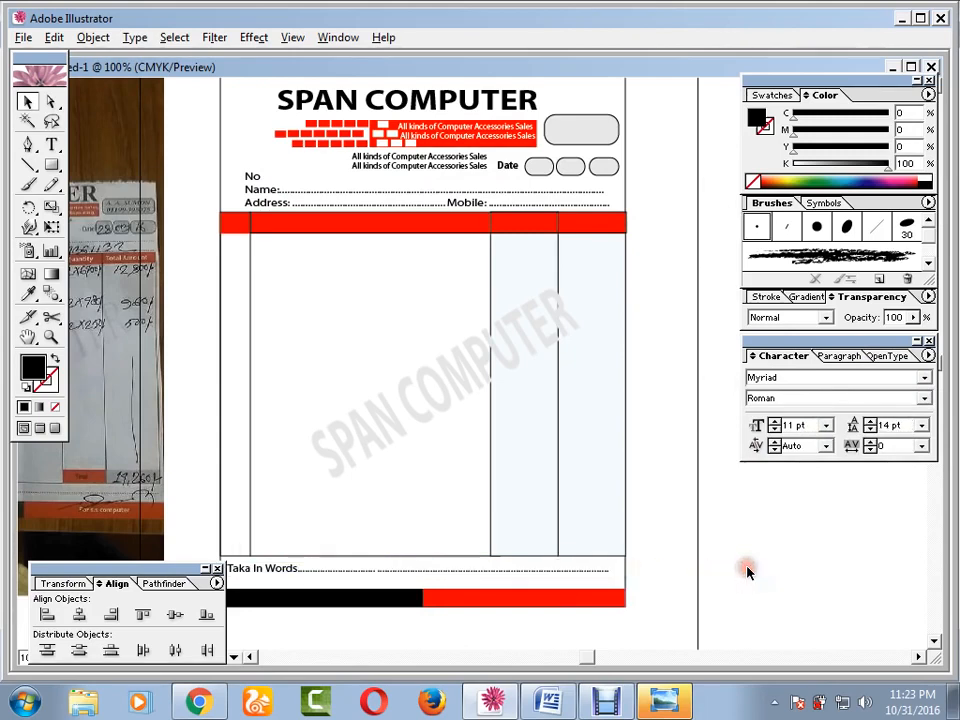
Try deleting the red table header band, and undo the deletion.
key(ctrl+plus)
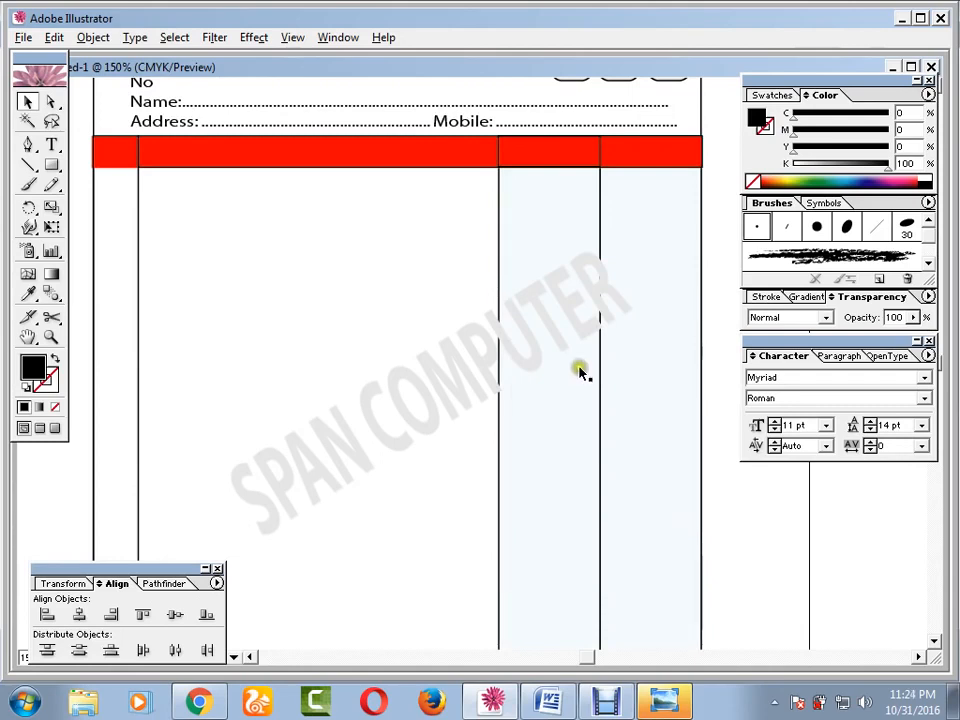
click(123, 160)
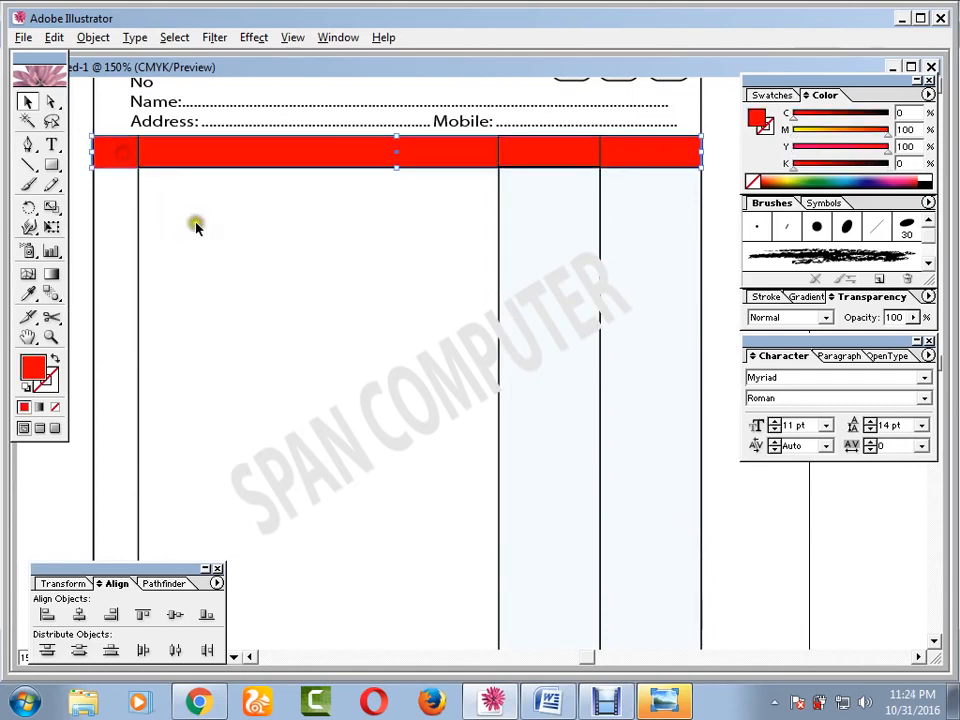
click(195, 224)
click(118, 154)
click(258, 205)
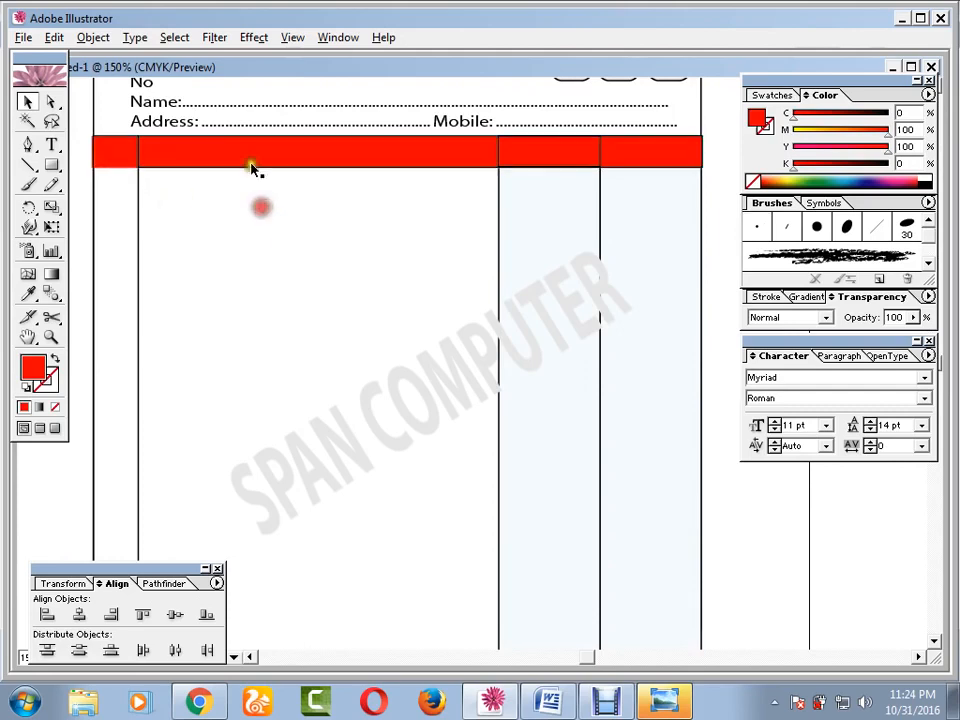
click(247, 170)
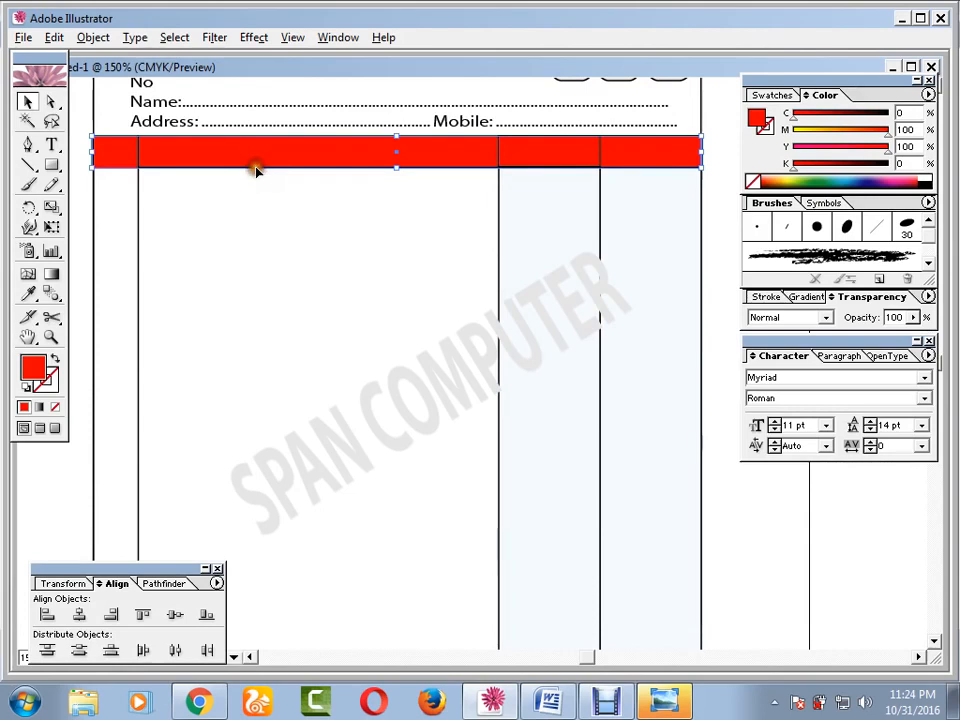
key(Delete)
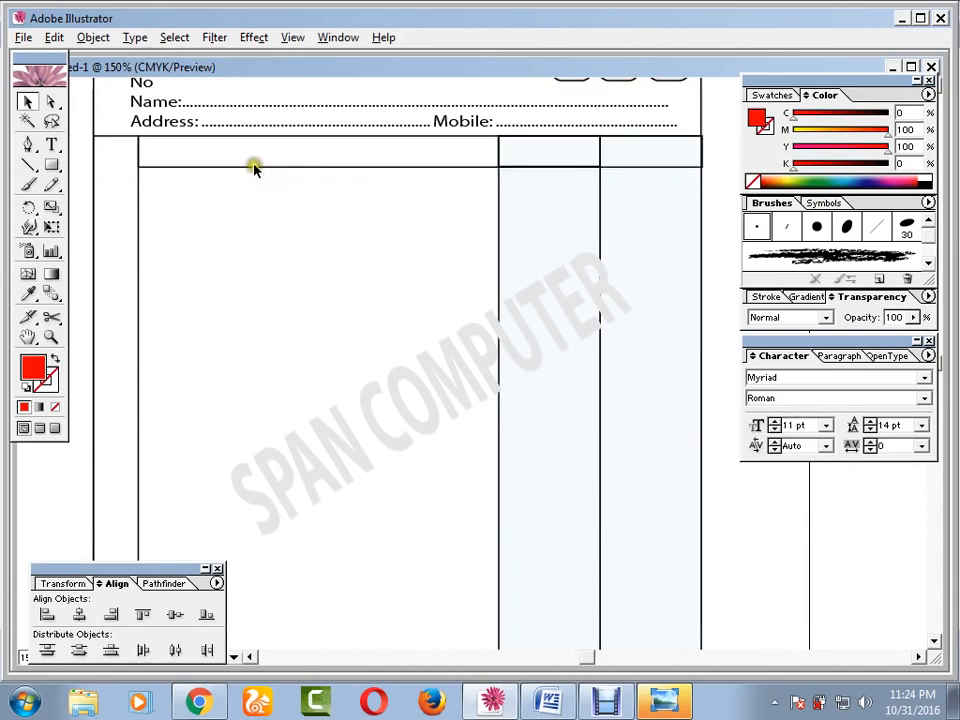
key(ctrl+z)
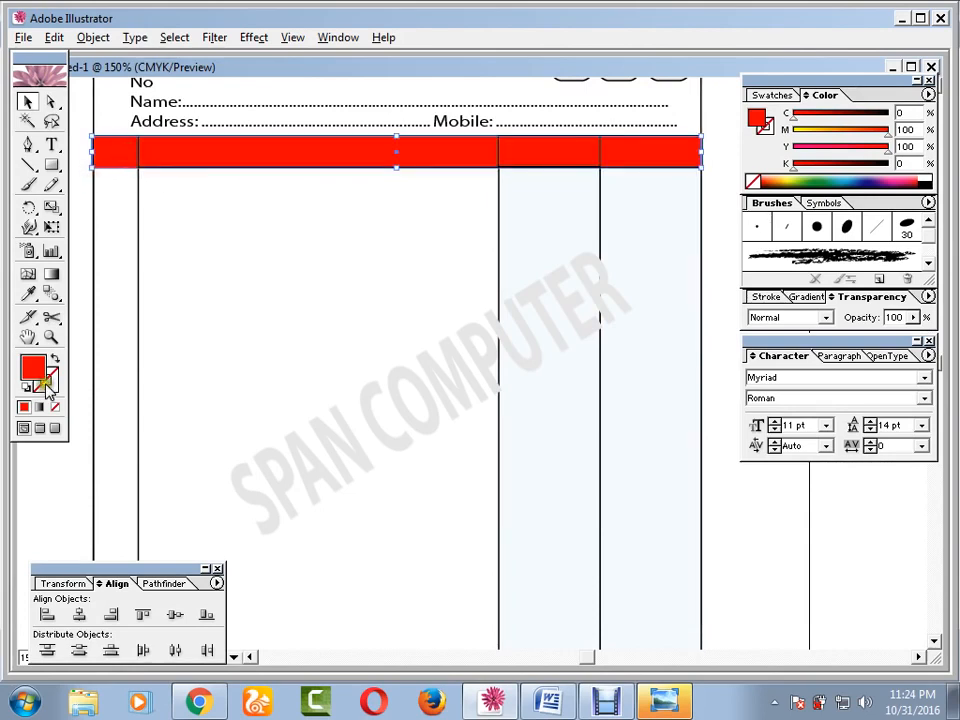
Give the red table header band a black stroke.
click(772, 95)
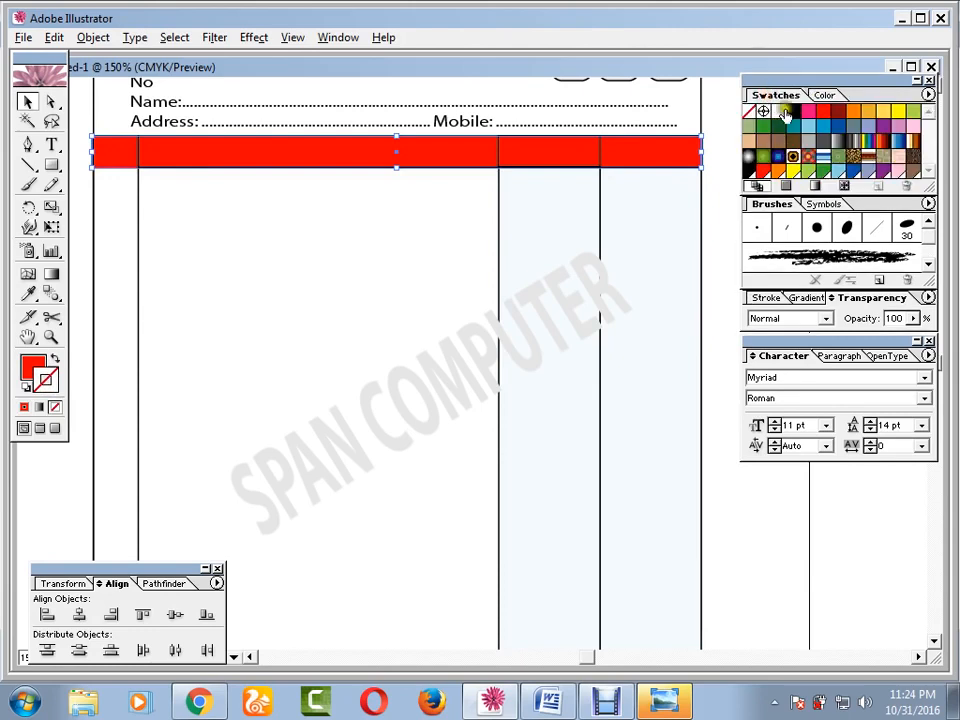
click(424, 222)
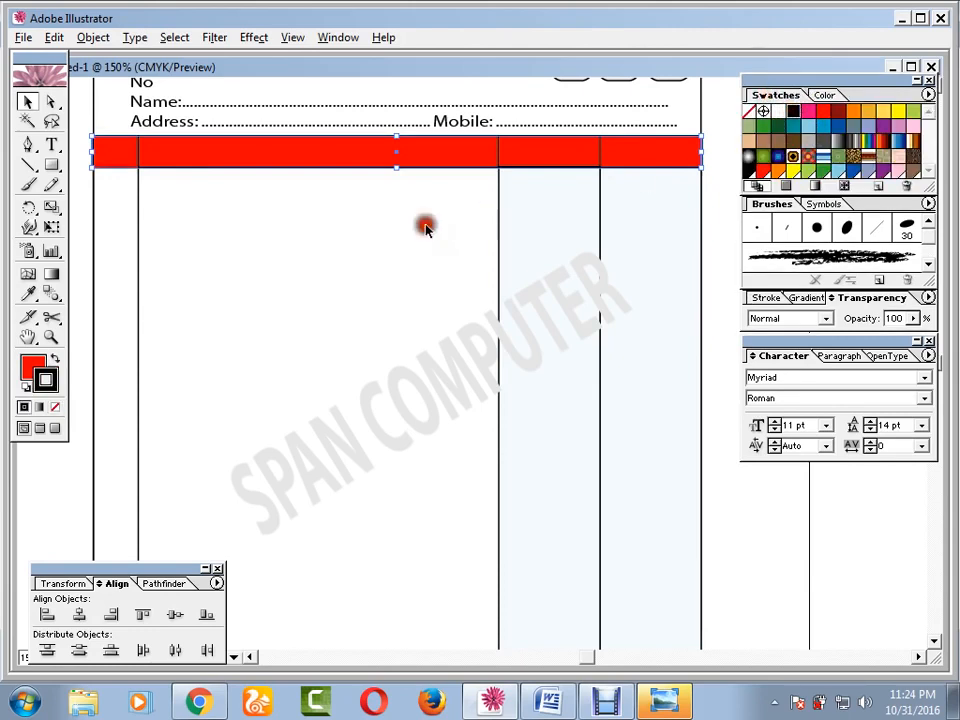
click(309, 169)
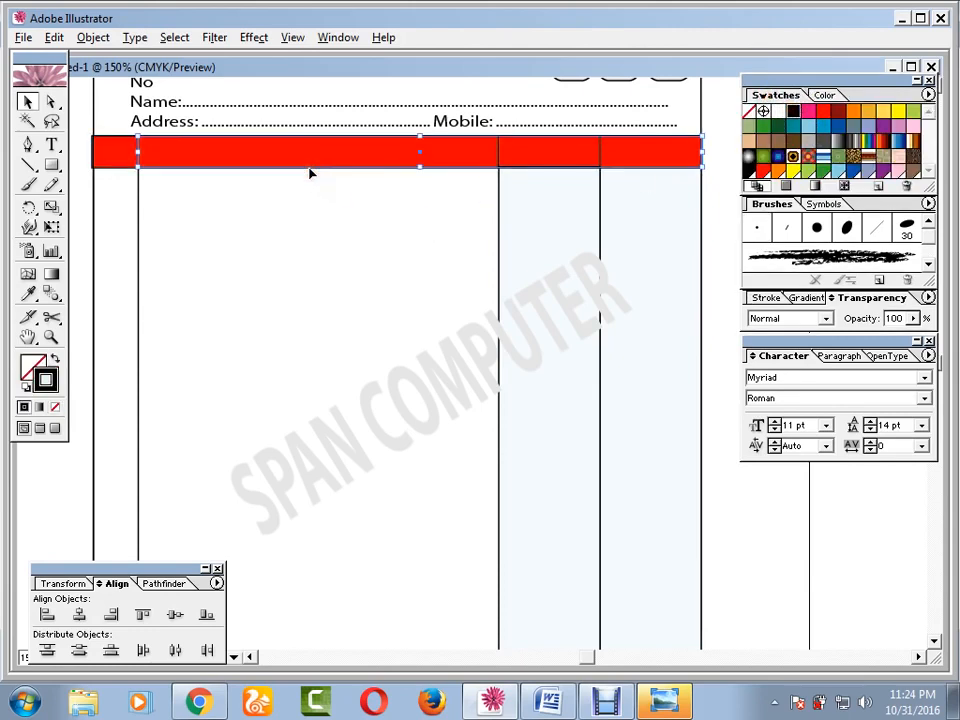
click(300, 231)
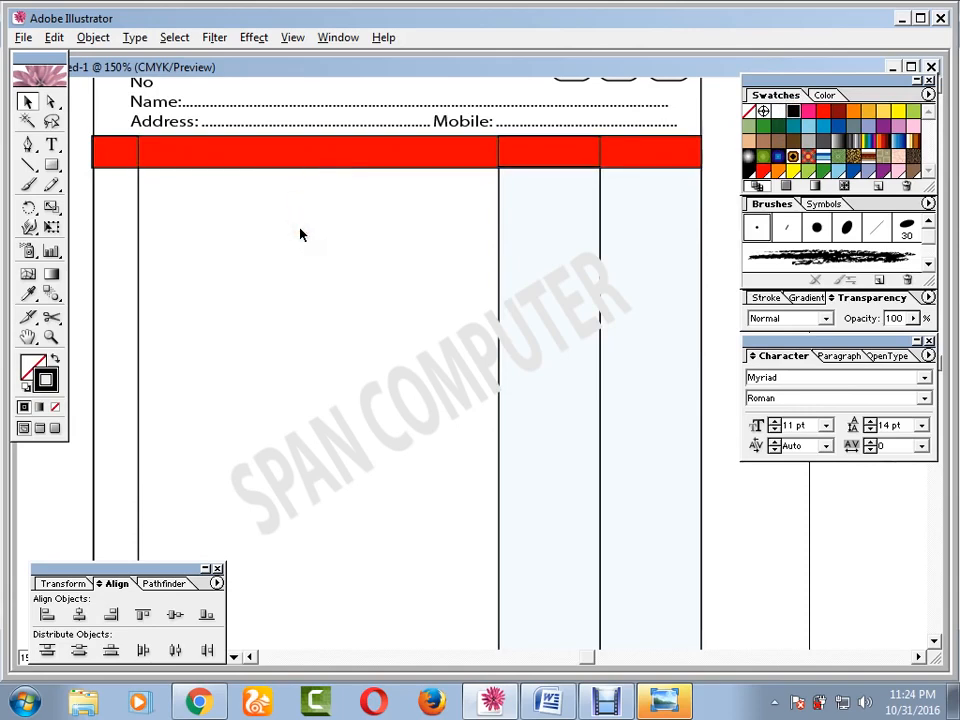
Send the diagonal SPAN COMPUTER watermark backward four levels in the stacking order.
click(395, 398)
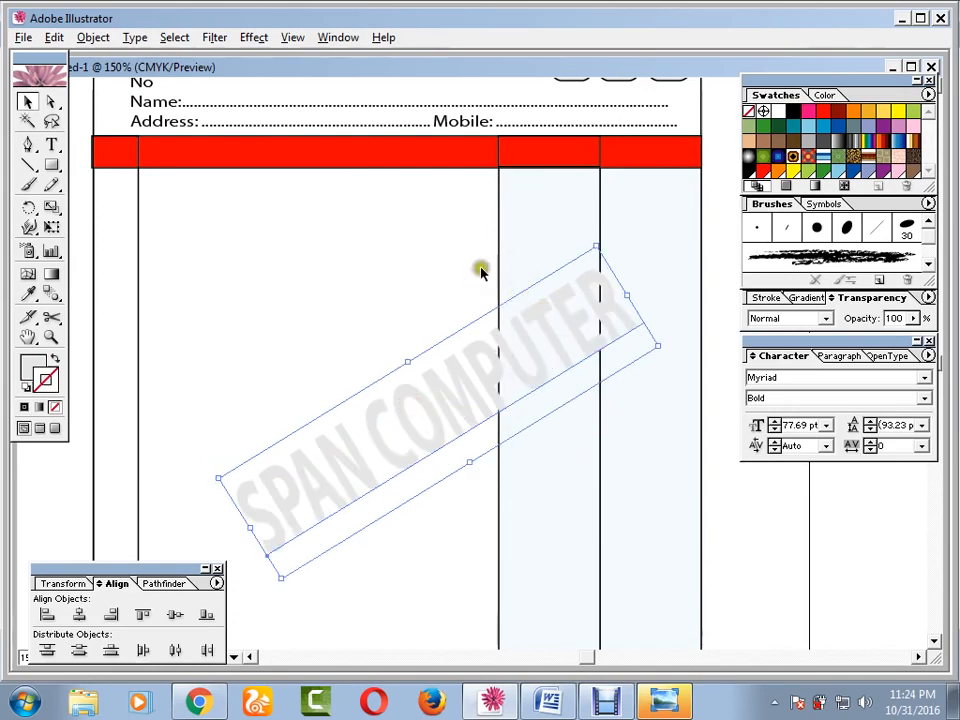
right_click(467, 356)
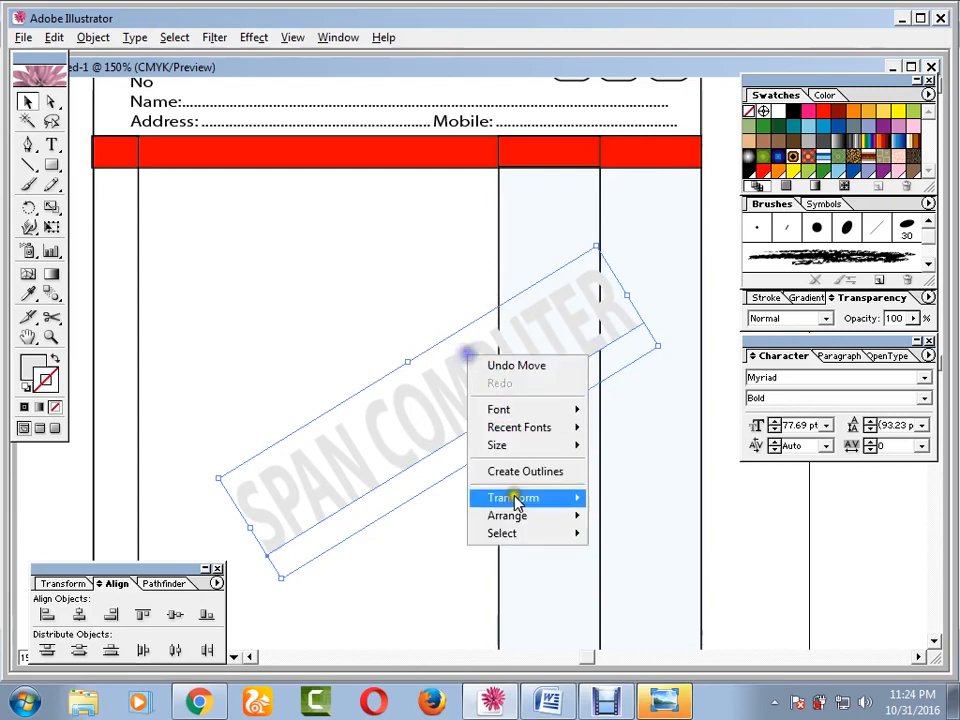
click(525, 515)
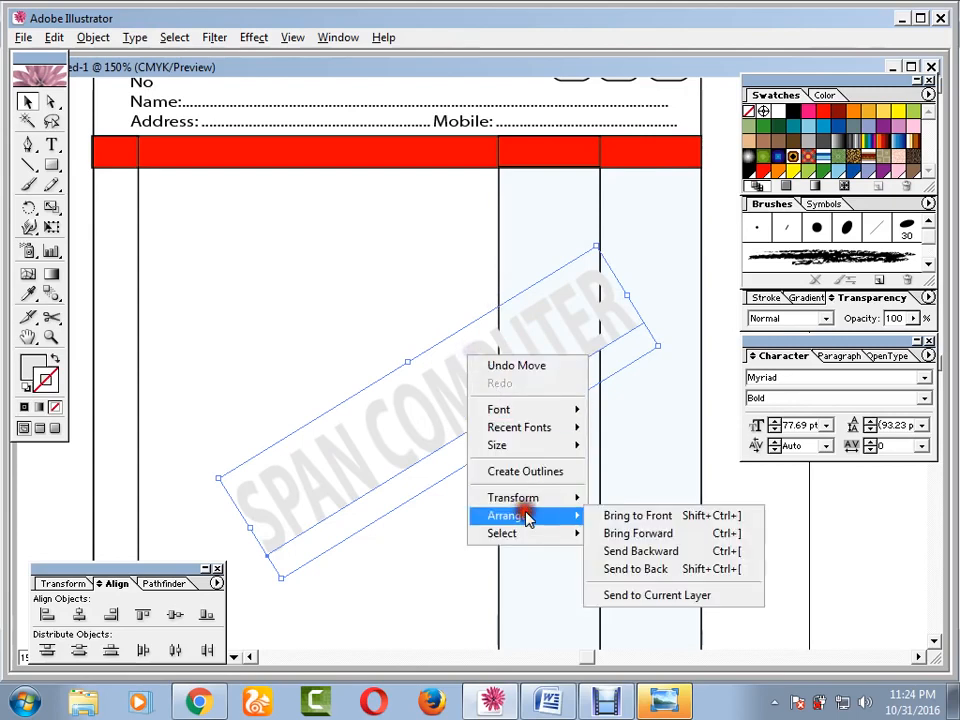
click(643, 552)
right_click(506, 352)
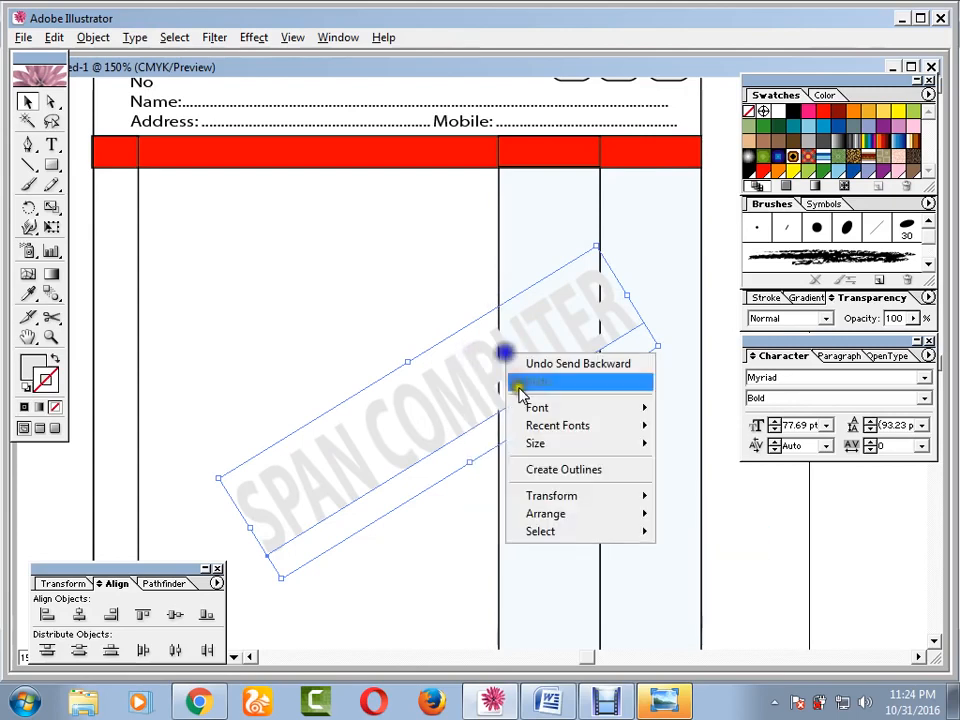
click(559, 514)
click(704, 552)
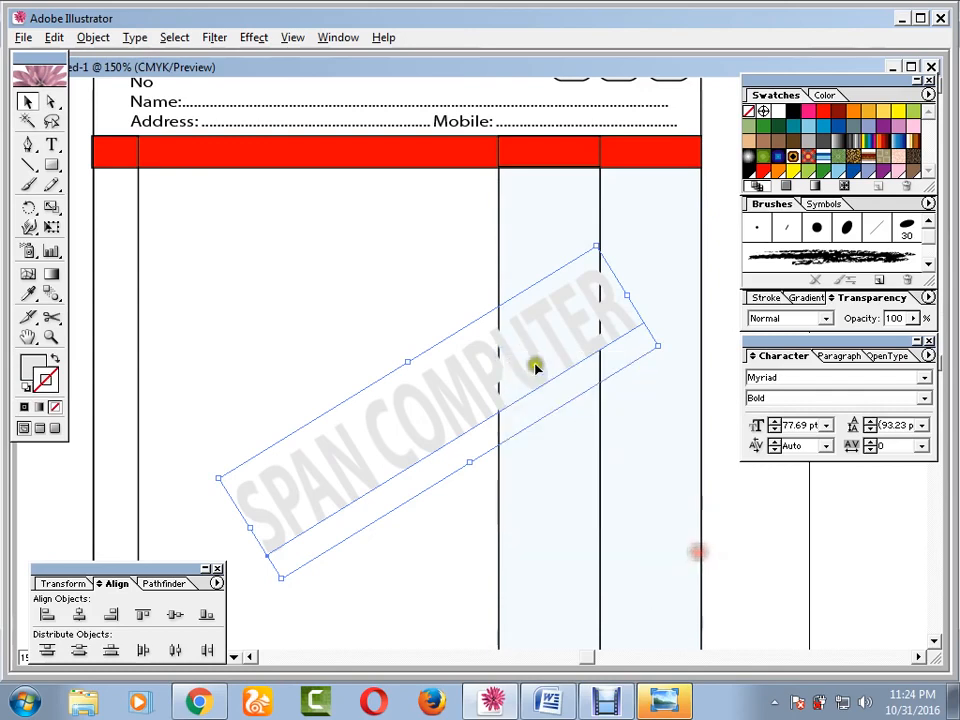
right_click(530, 356)
click(605, 513)
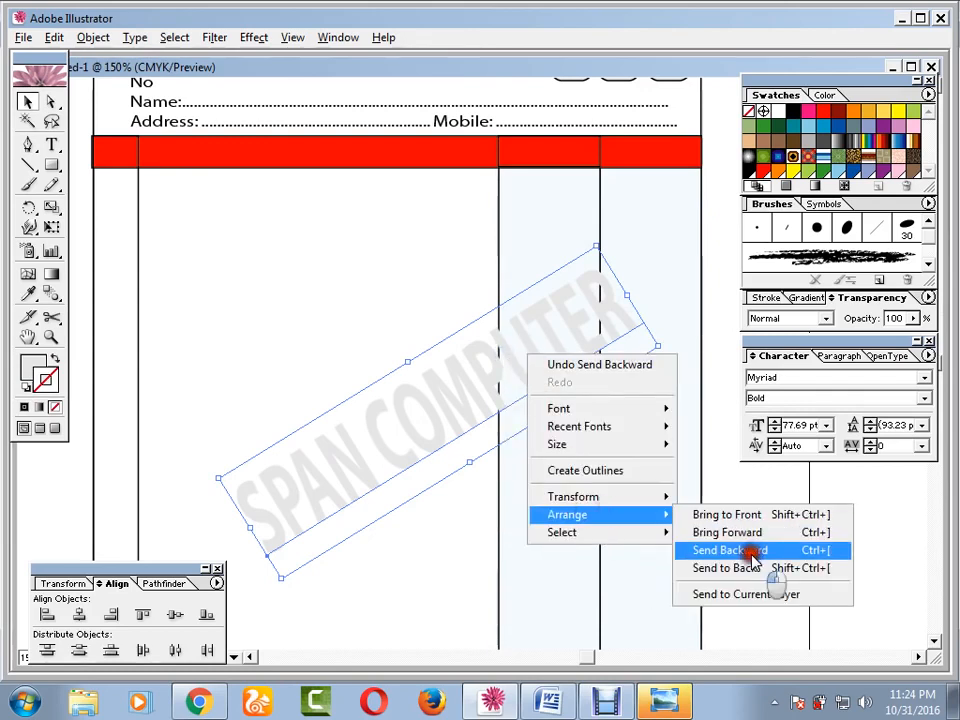
click(690, 551)
right_click(553, 335)
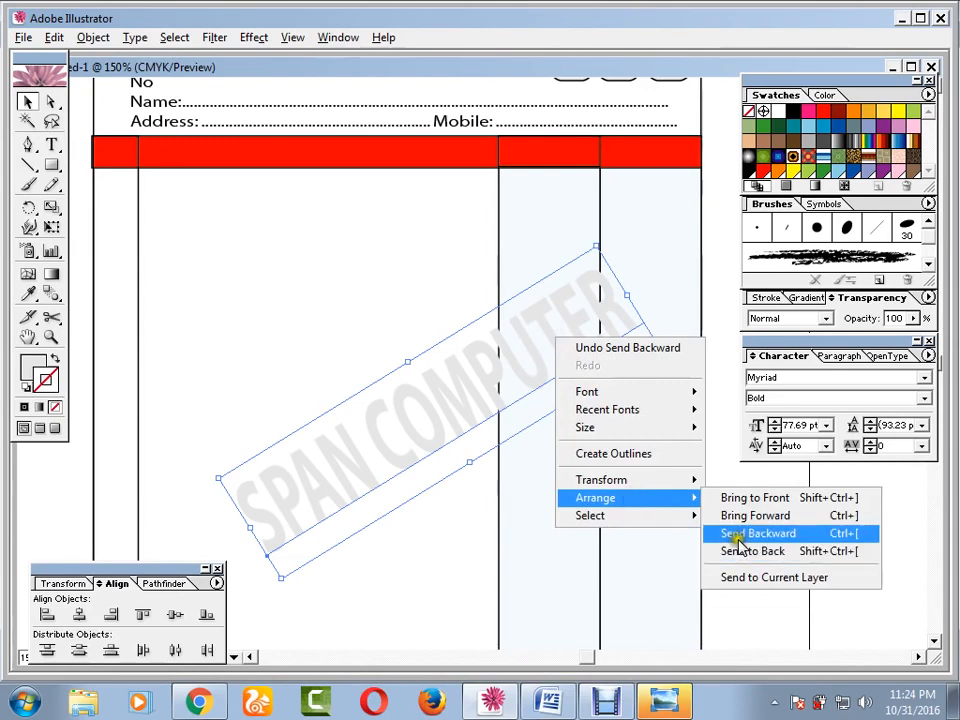
click(735, 538)
Bring the two pale blue columns and the red table header band to the front together.
click(515, 468)
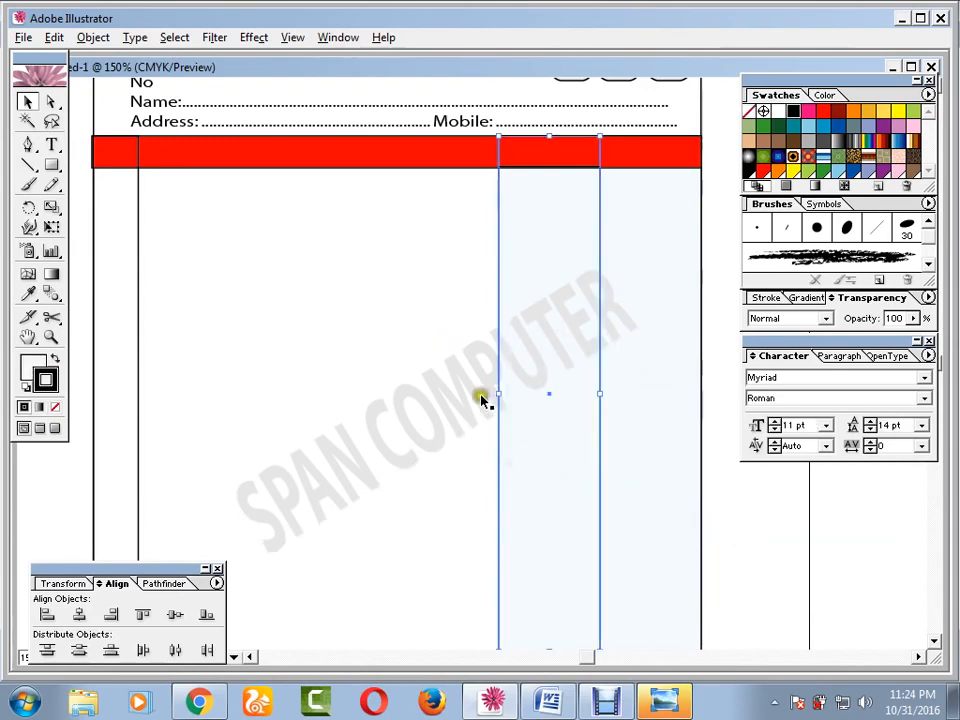
drag(557, 241, 666, 222)
shift+click(545, 152)
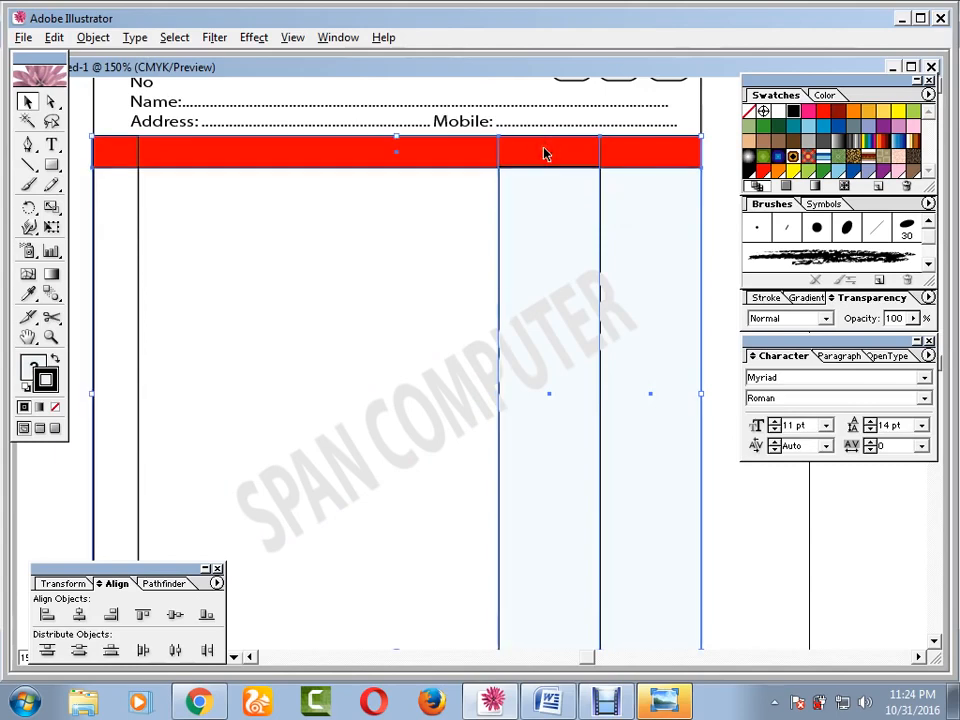
right_click(545, 153)
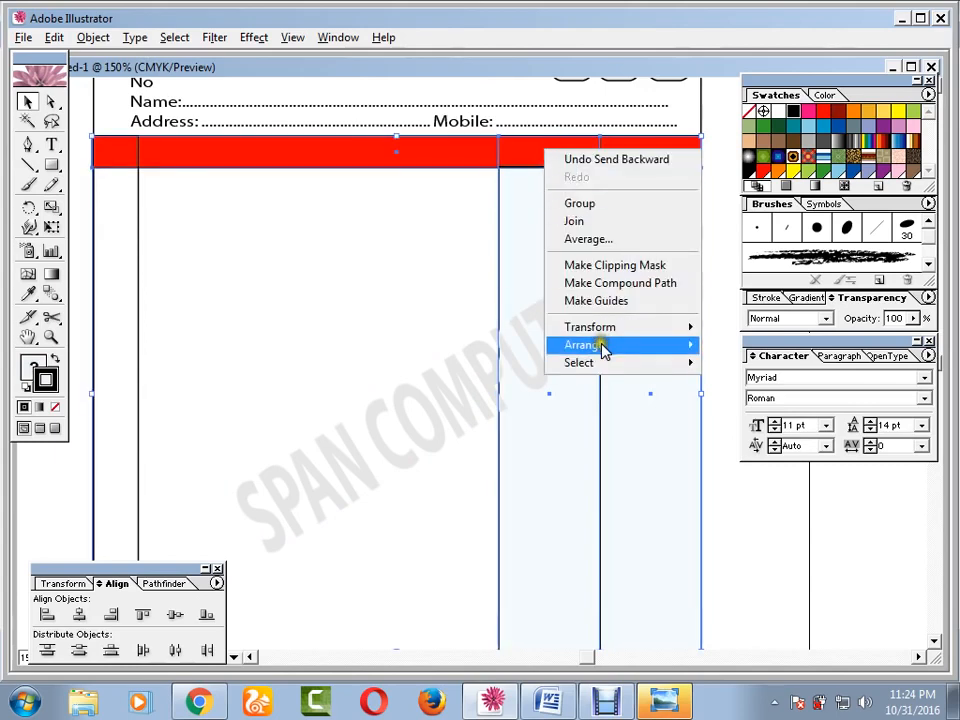
click(643, 344)
click(709, 346)
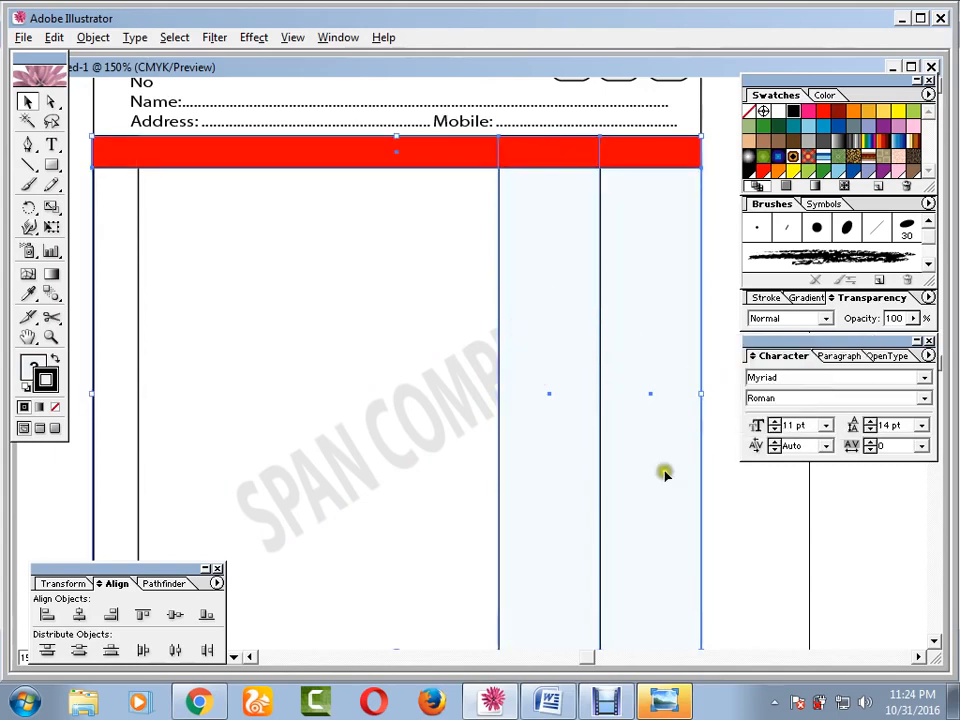
Remove the fill from both pale blue columns and shift the SPAN COMPUTER watermark slightly within the table.
drag(429, 386, 453, 393)
click(549, 453)
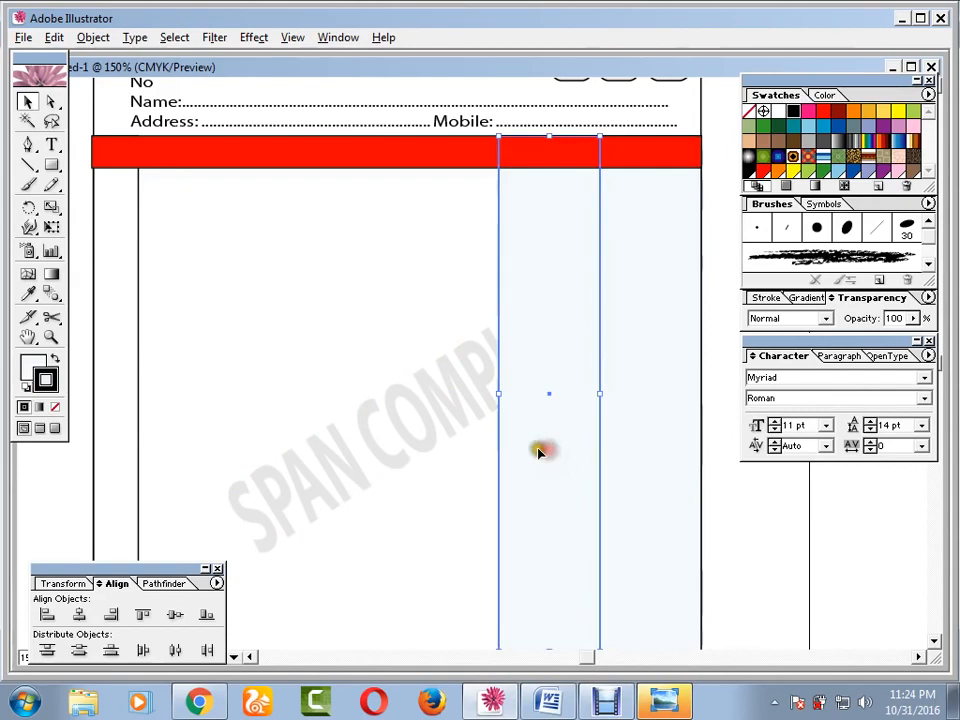
click(33, 363)
click(55, 407)
click(627, 398)
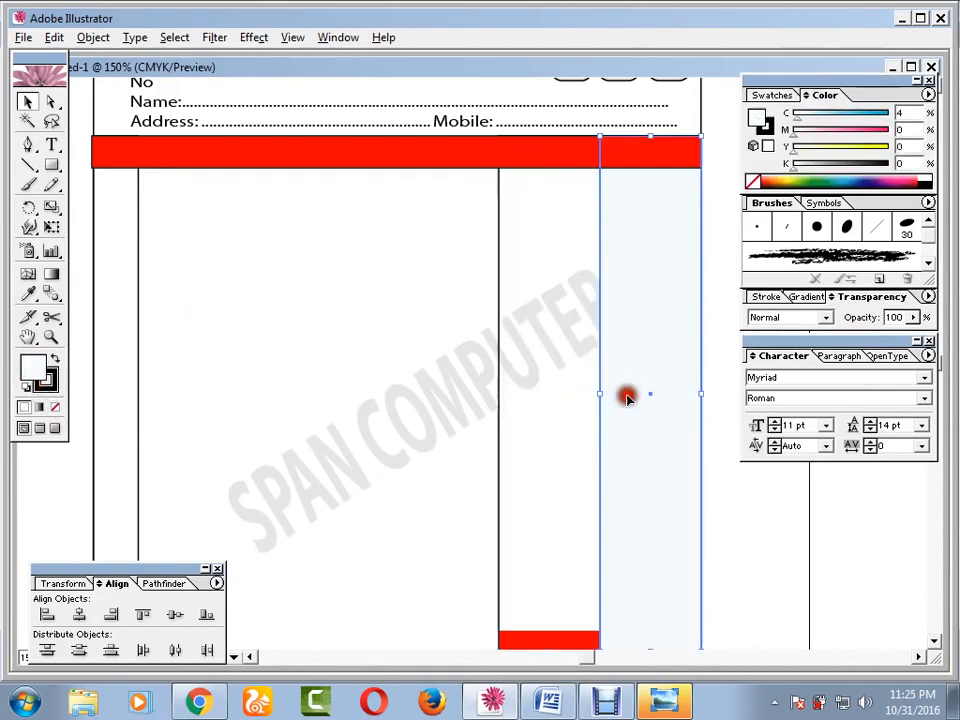
click(55, 407)
click(306, 347)
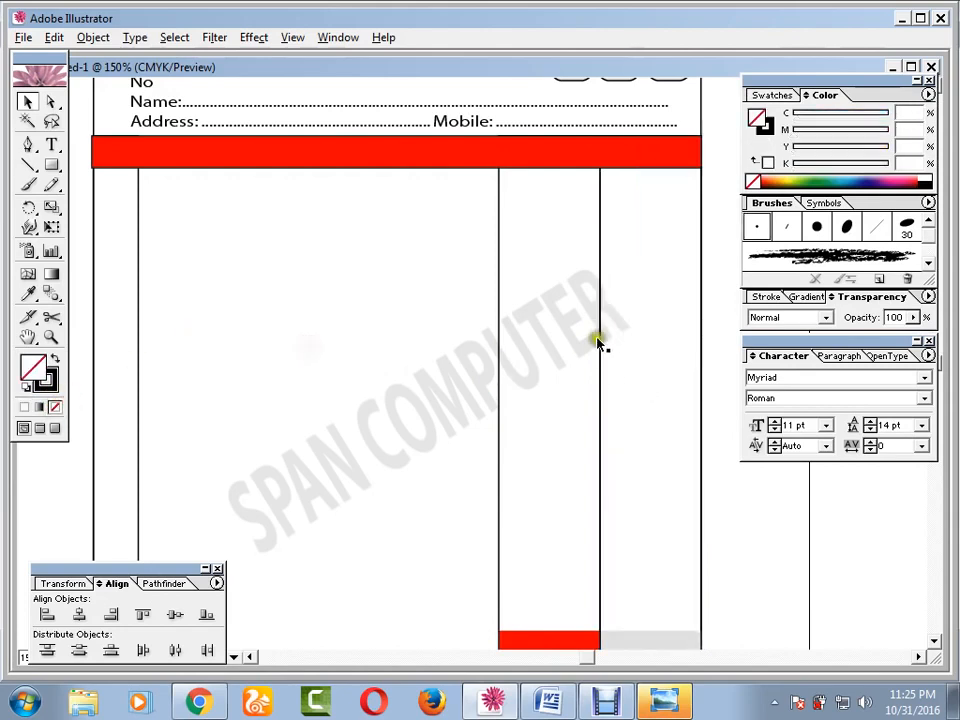
click(415, 412)
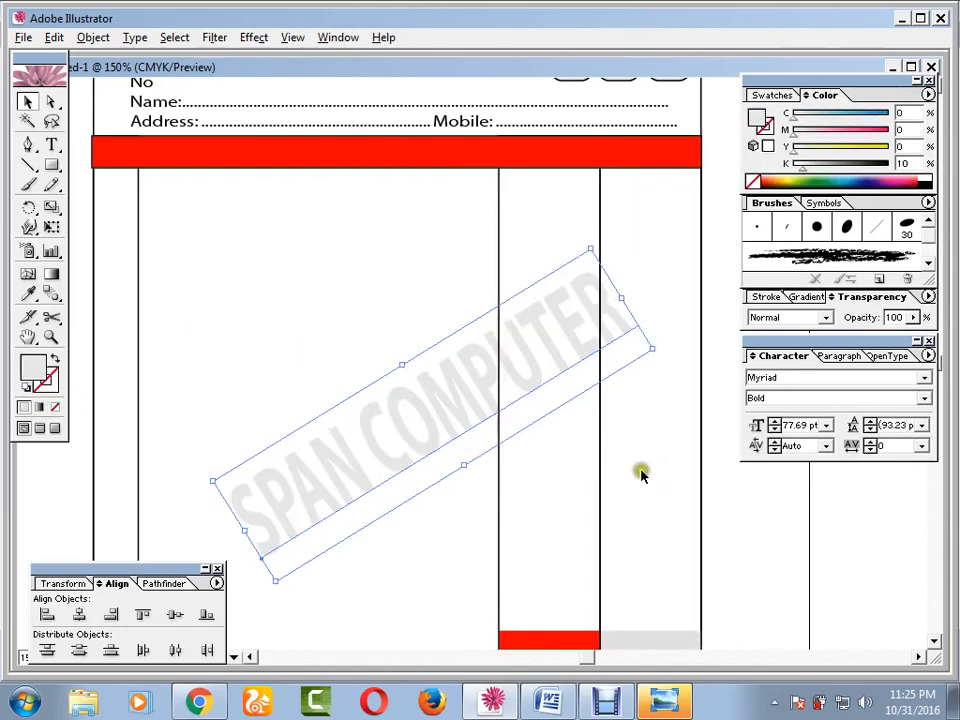
click(754, 490)
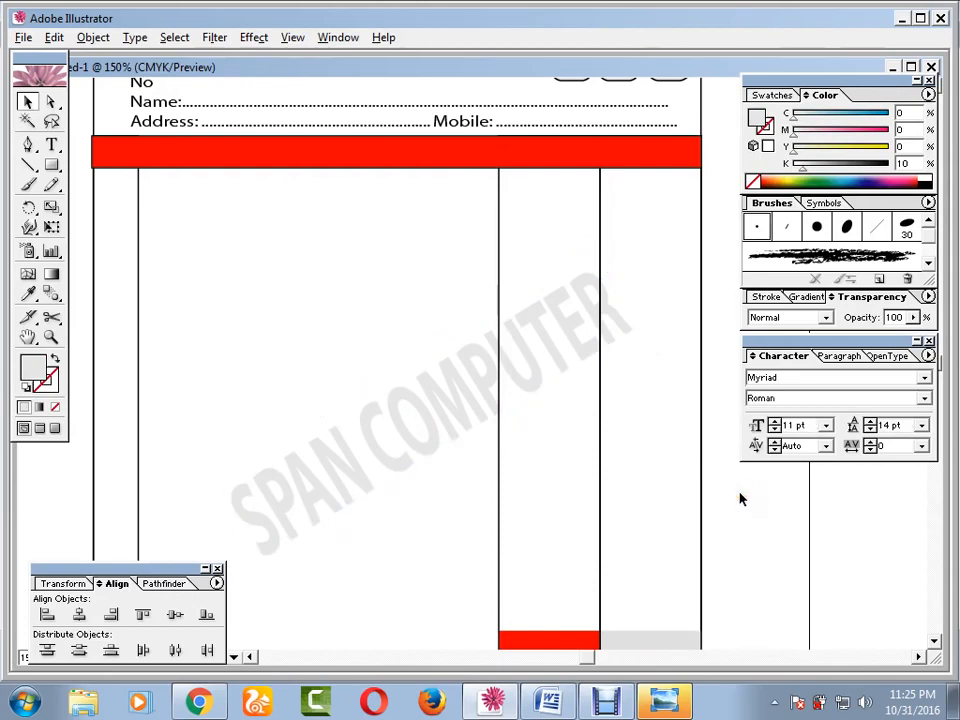
Review the whole cash memo layout from the header down to the footer, at 66.67% and 100% zoom.
key(ctrl+minus)
key(ctrl+minus)
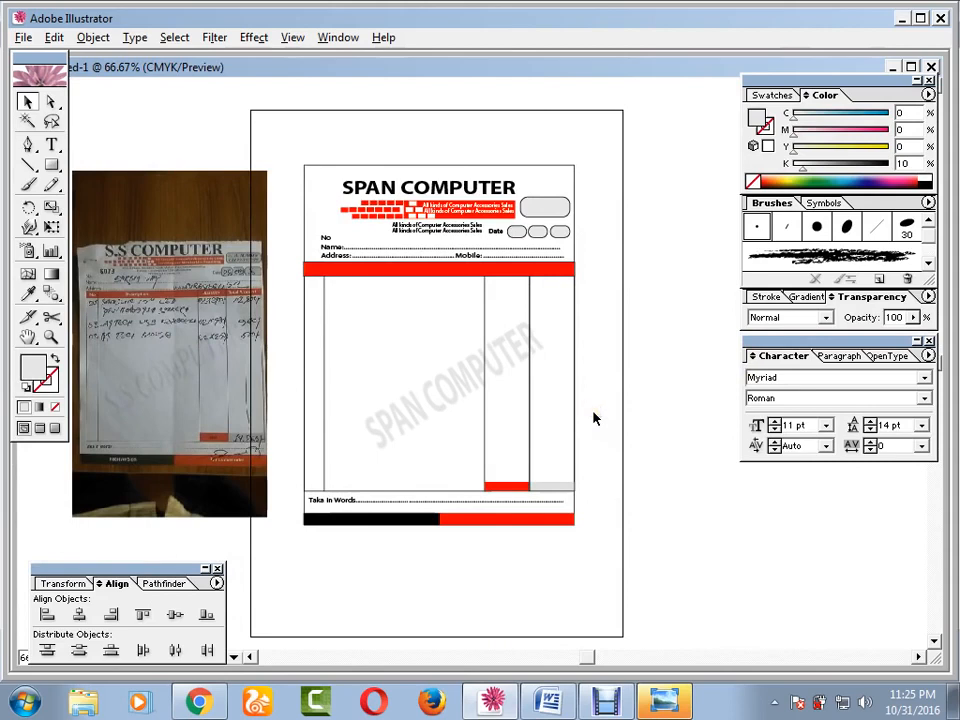
key(ctrl+plus)
key(ctrl+plus)
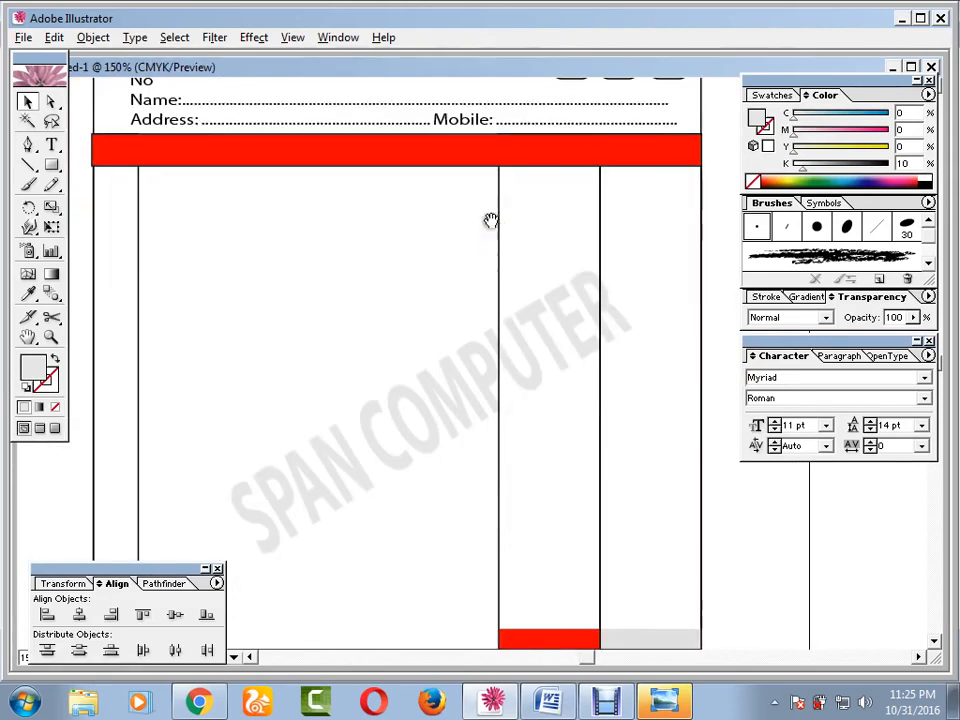
drag(490, 220, 515, 378)
key(ctrl+minus)
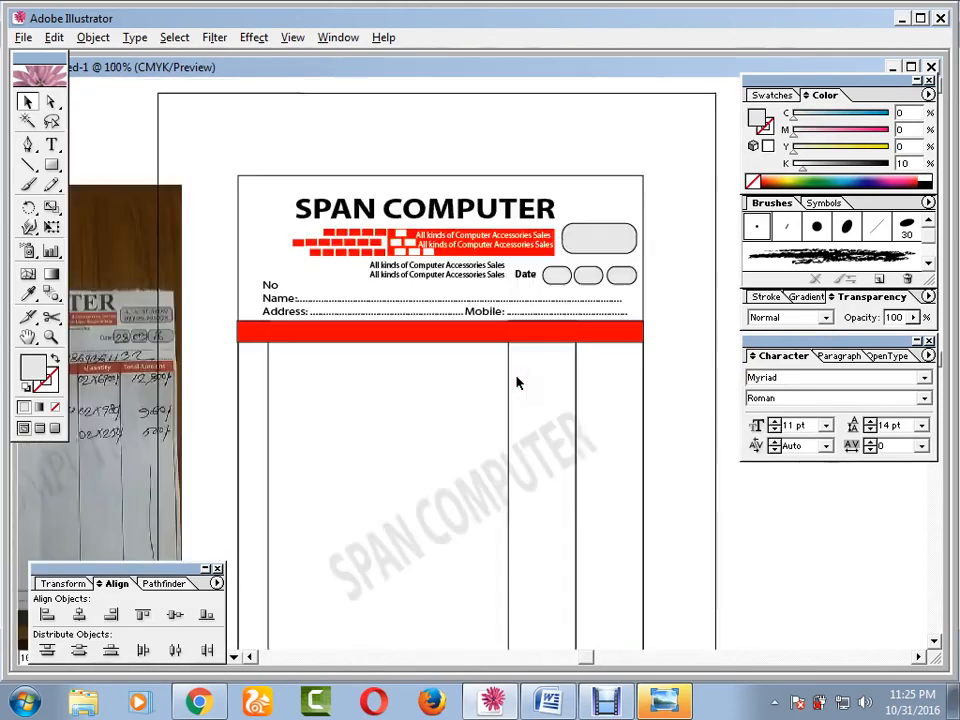
drag(493, 422, 497, 368)
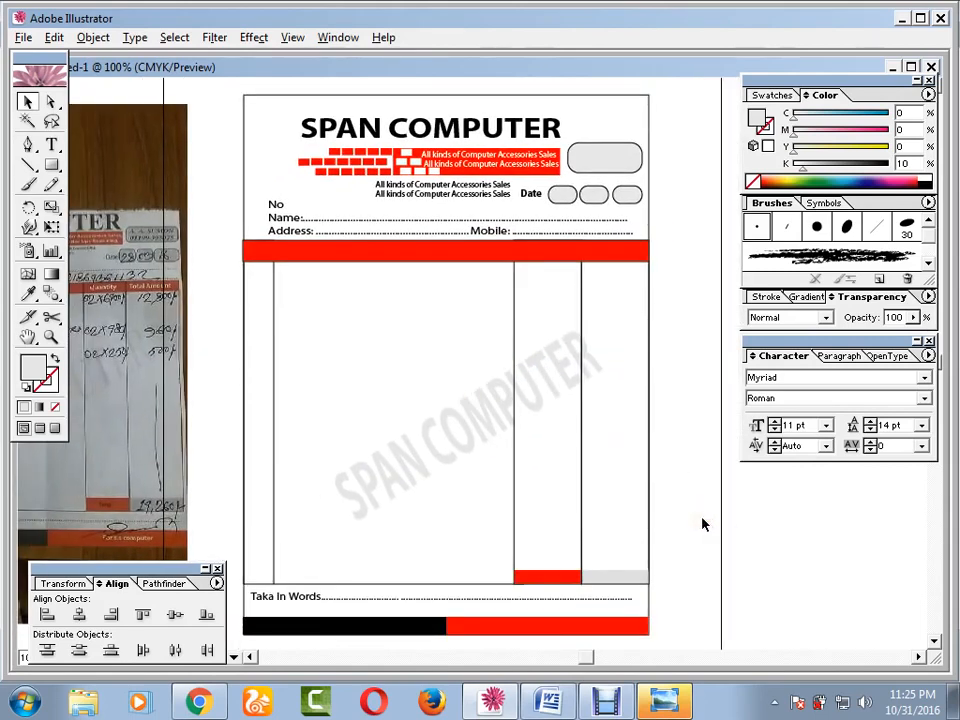
click(607, 703)
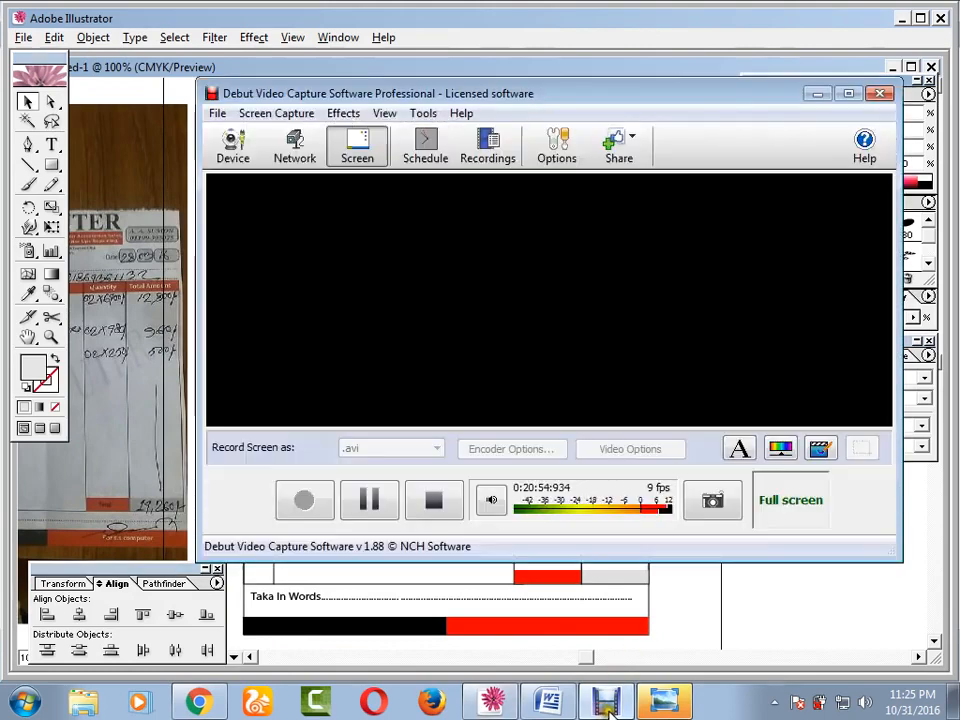